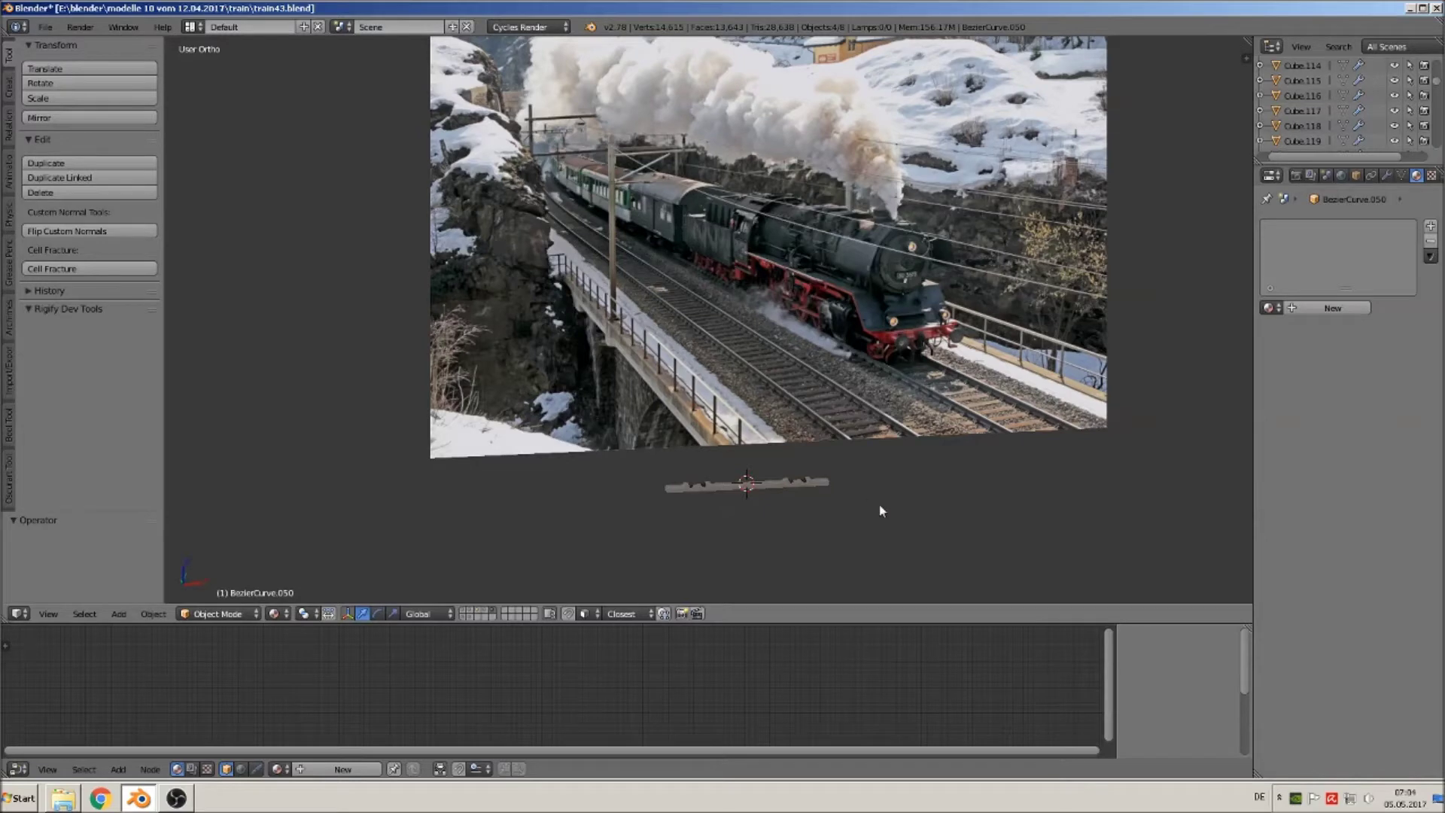
# Simplify the concrete sleeper's entire mesh with Limited Dissolve and return to Object Mode.
pyautogui.rightClick(757, 495)
pyautogui.scroll(3, 757, 496)
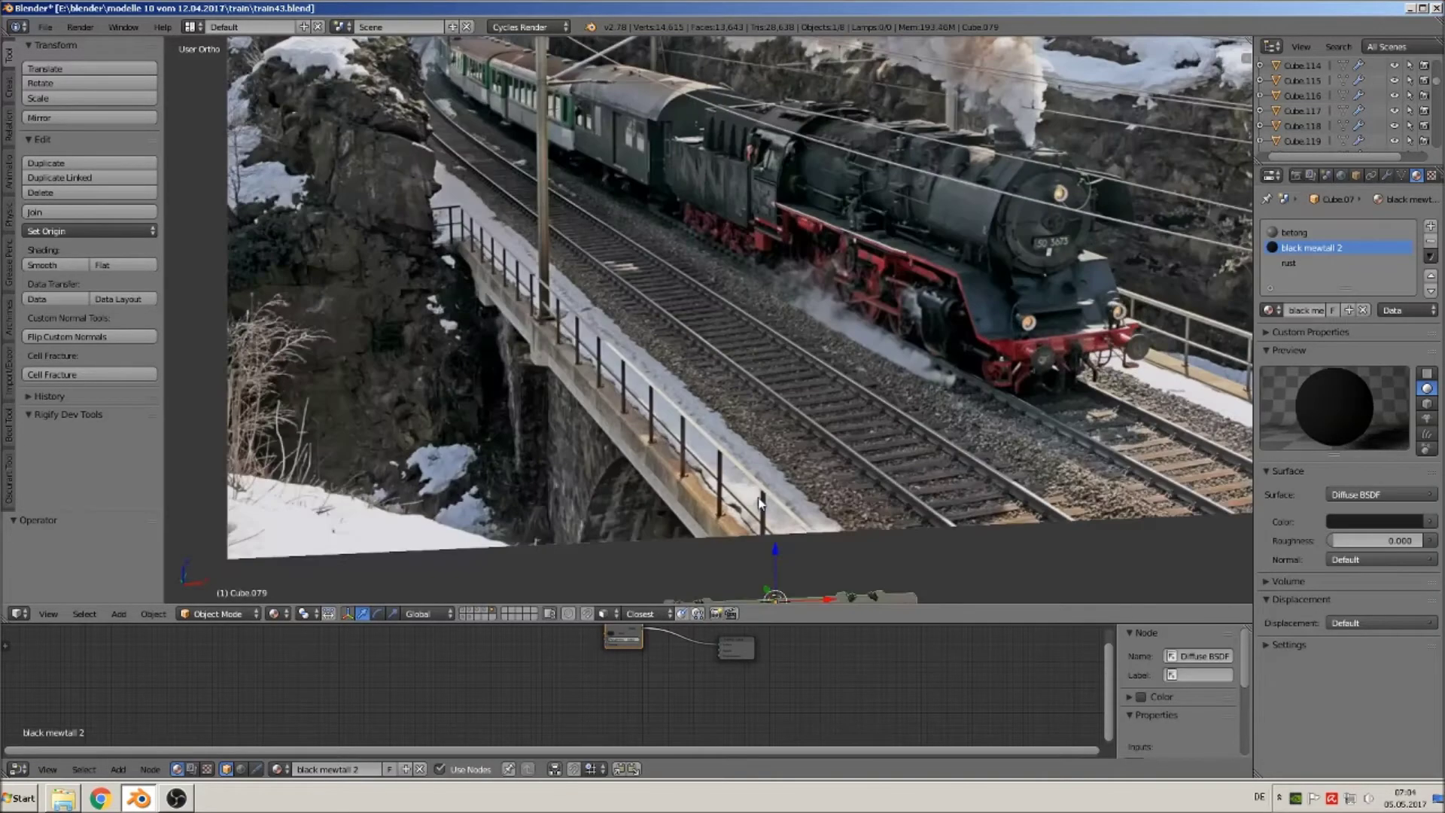
pyautogui.keyDown('shift'); pyautogui.scroll(-3, 783, 313); pyautogui.keyUp('shift')
pyautogui.scroll(5, 783, 313)
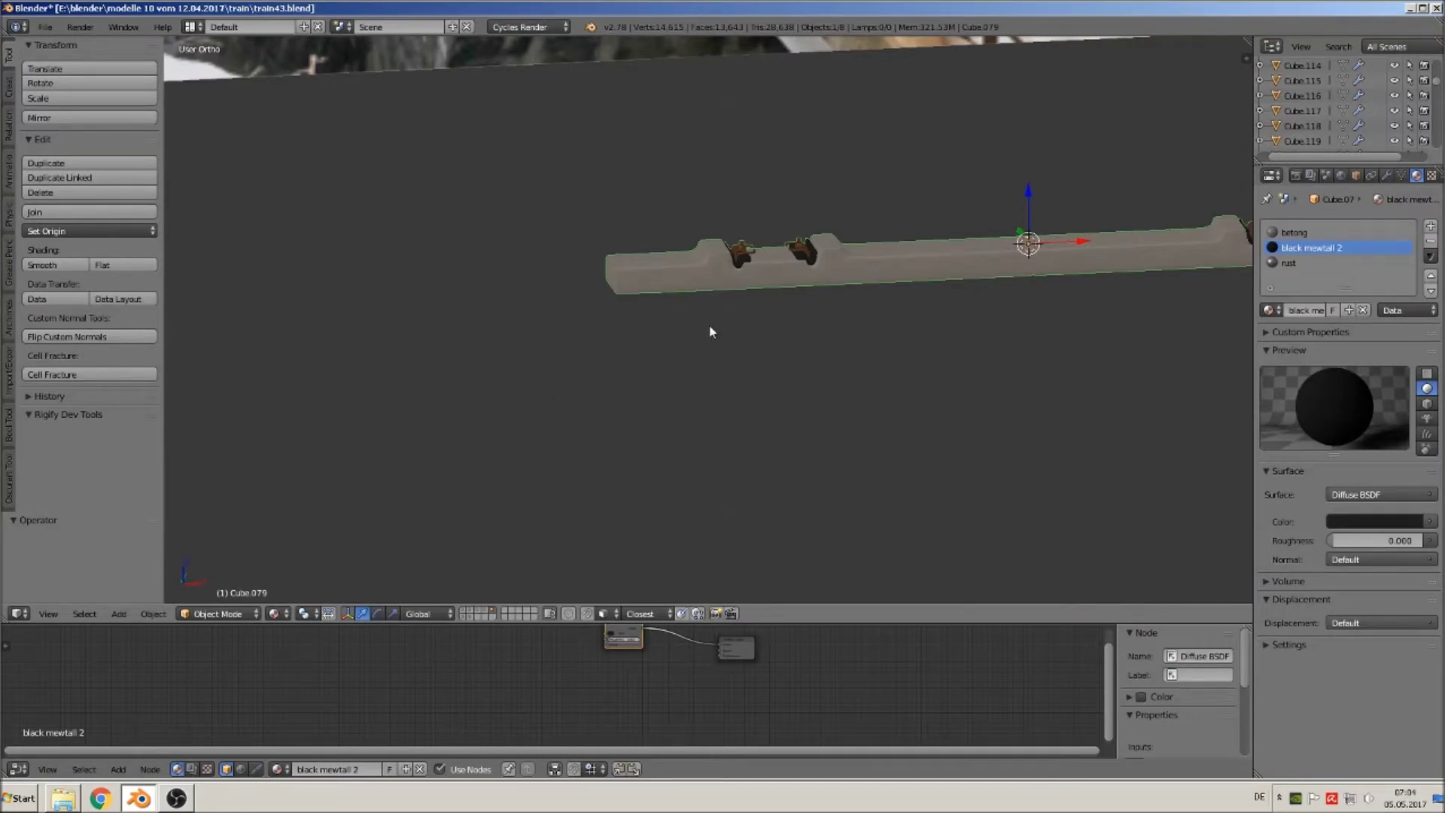
pyautogui.press('Tab')
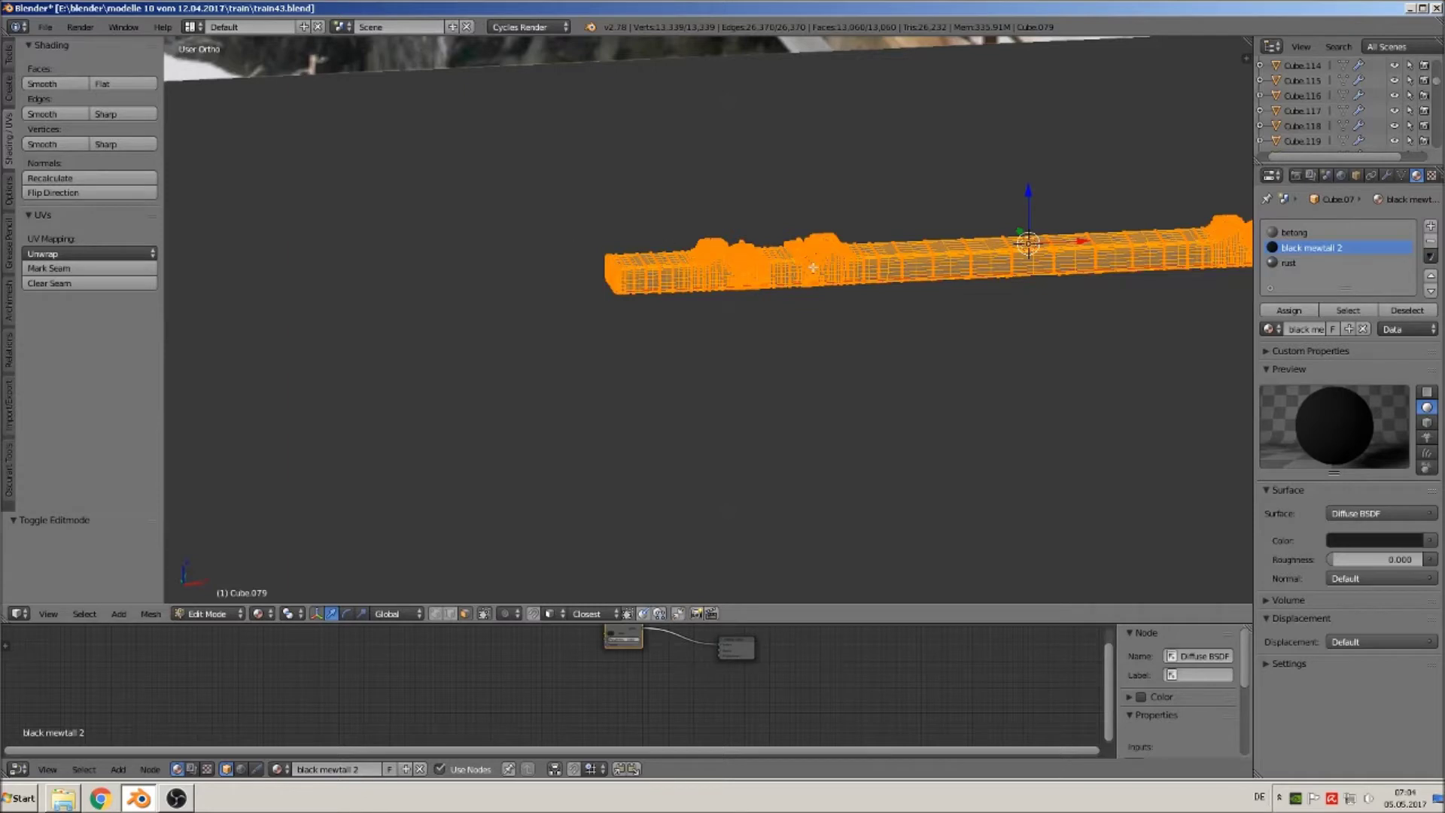
pyautogui.press('x')
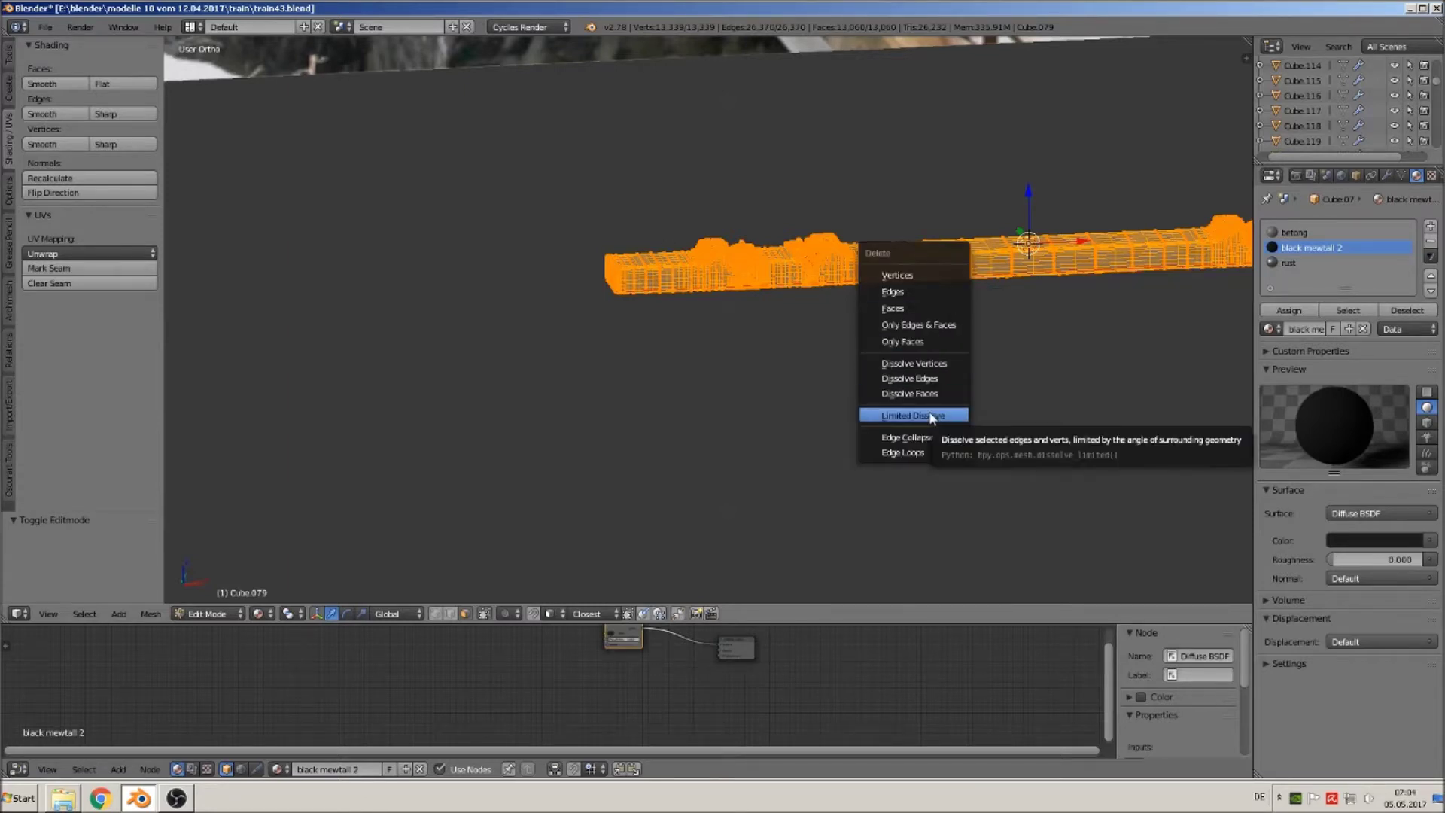
pyautogui.click(932, 416)
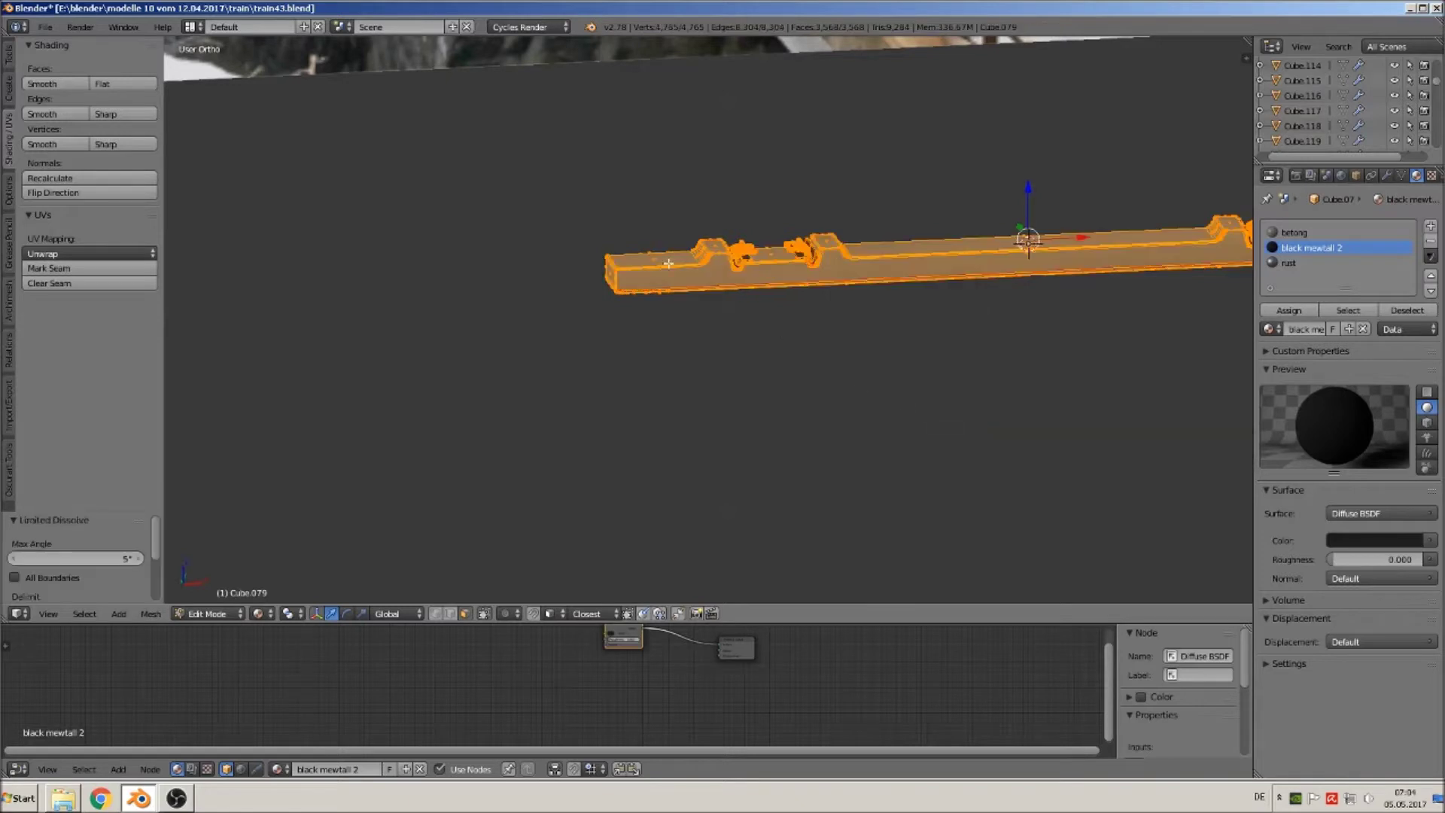
pyautogui.press('Tab')
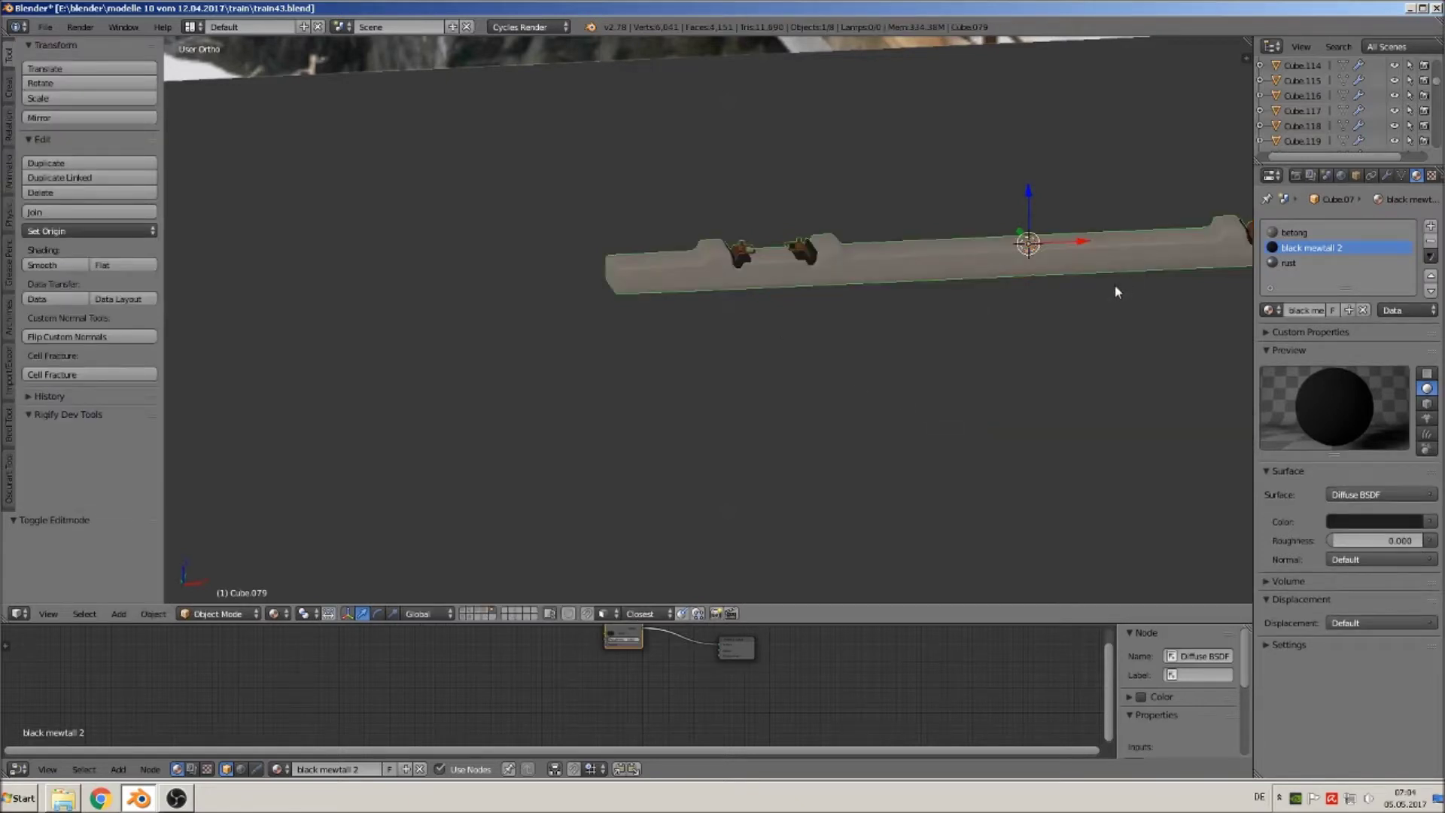
# Start the Screencast Keys display and add an Array modifier to the sleeper.
pyautogui.press('n')
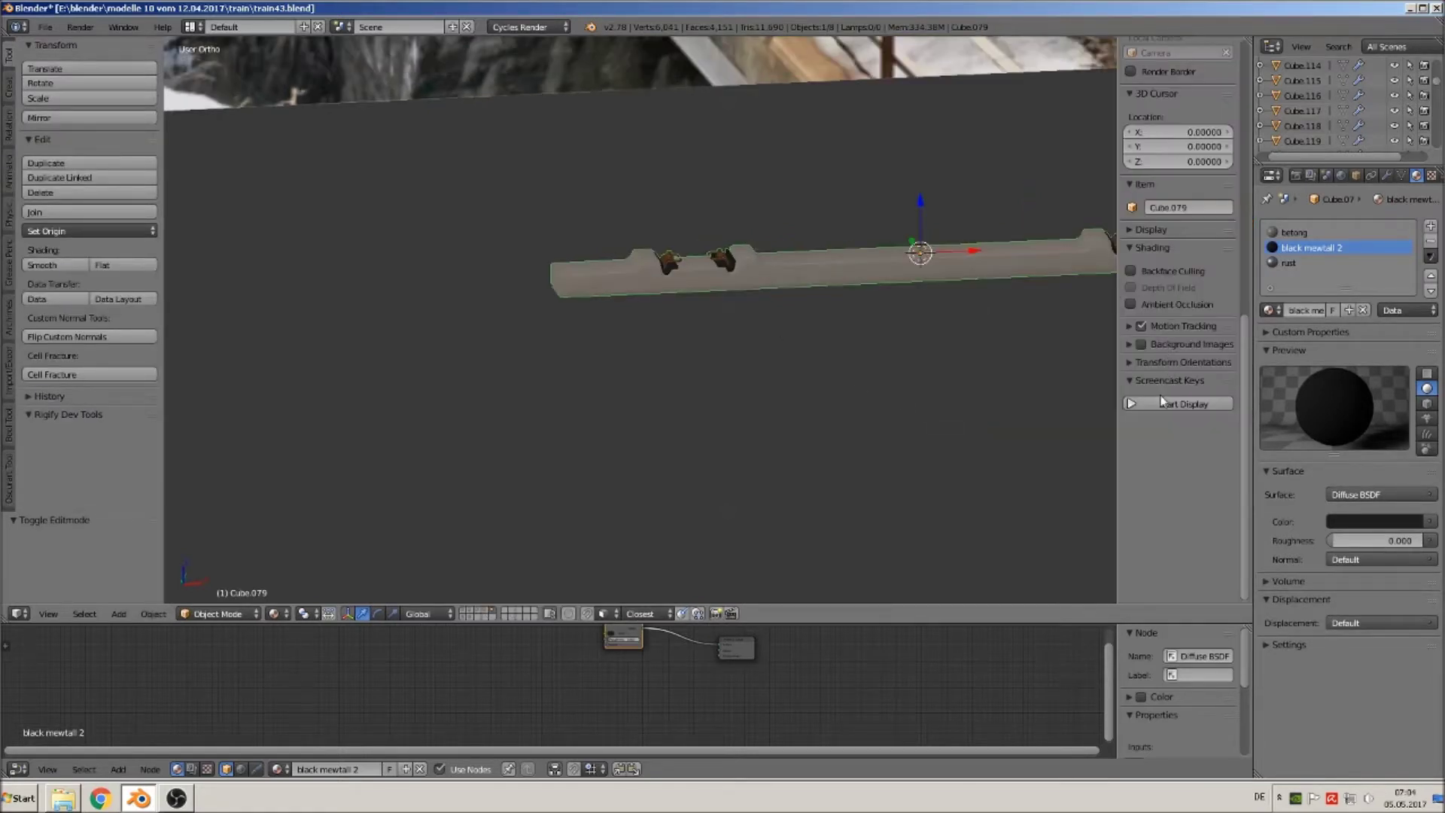
pyautogui.press('n')
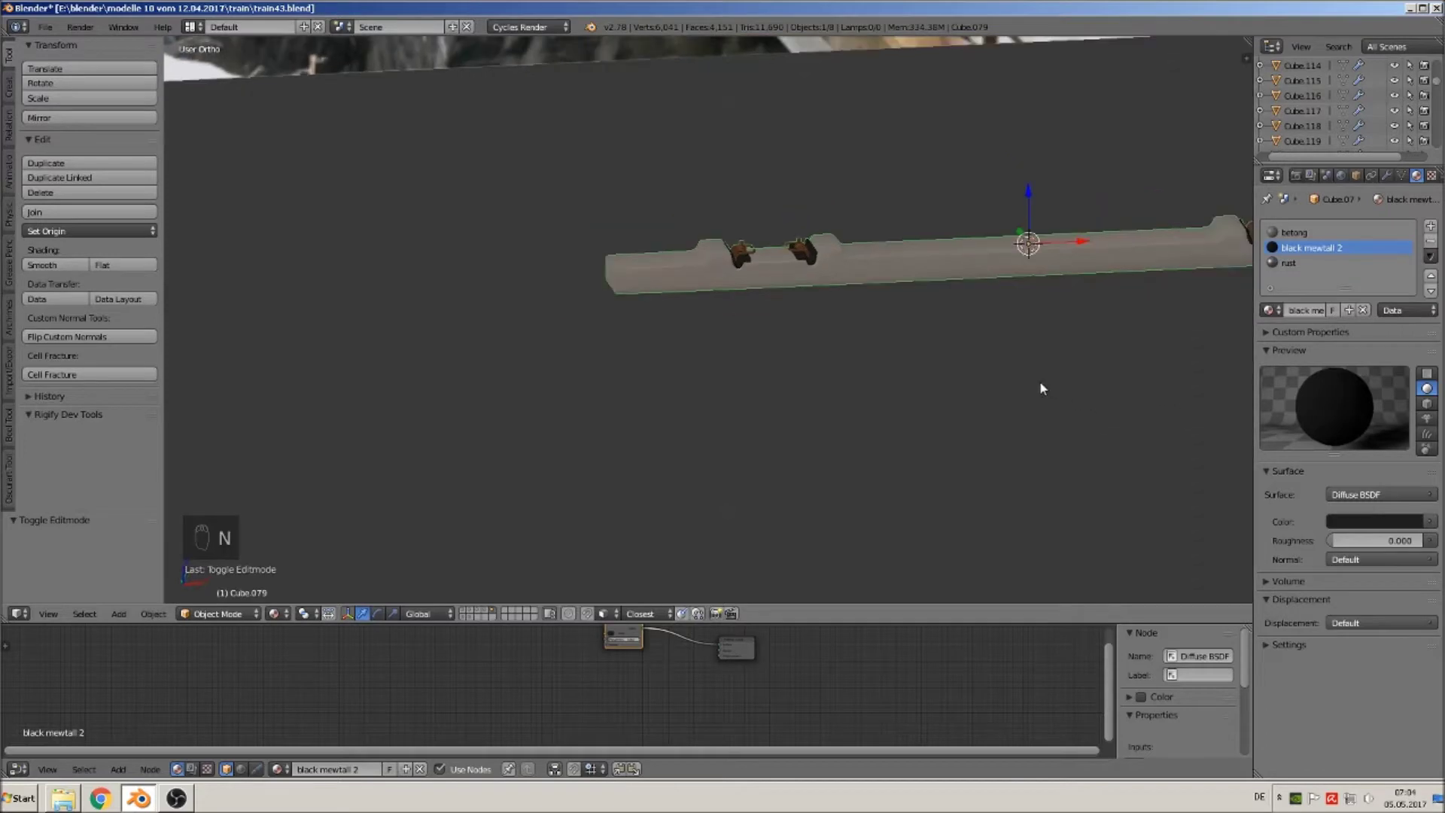
pyautogui.click(1387, 175)
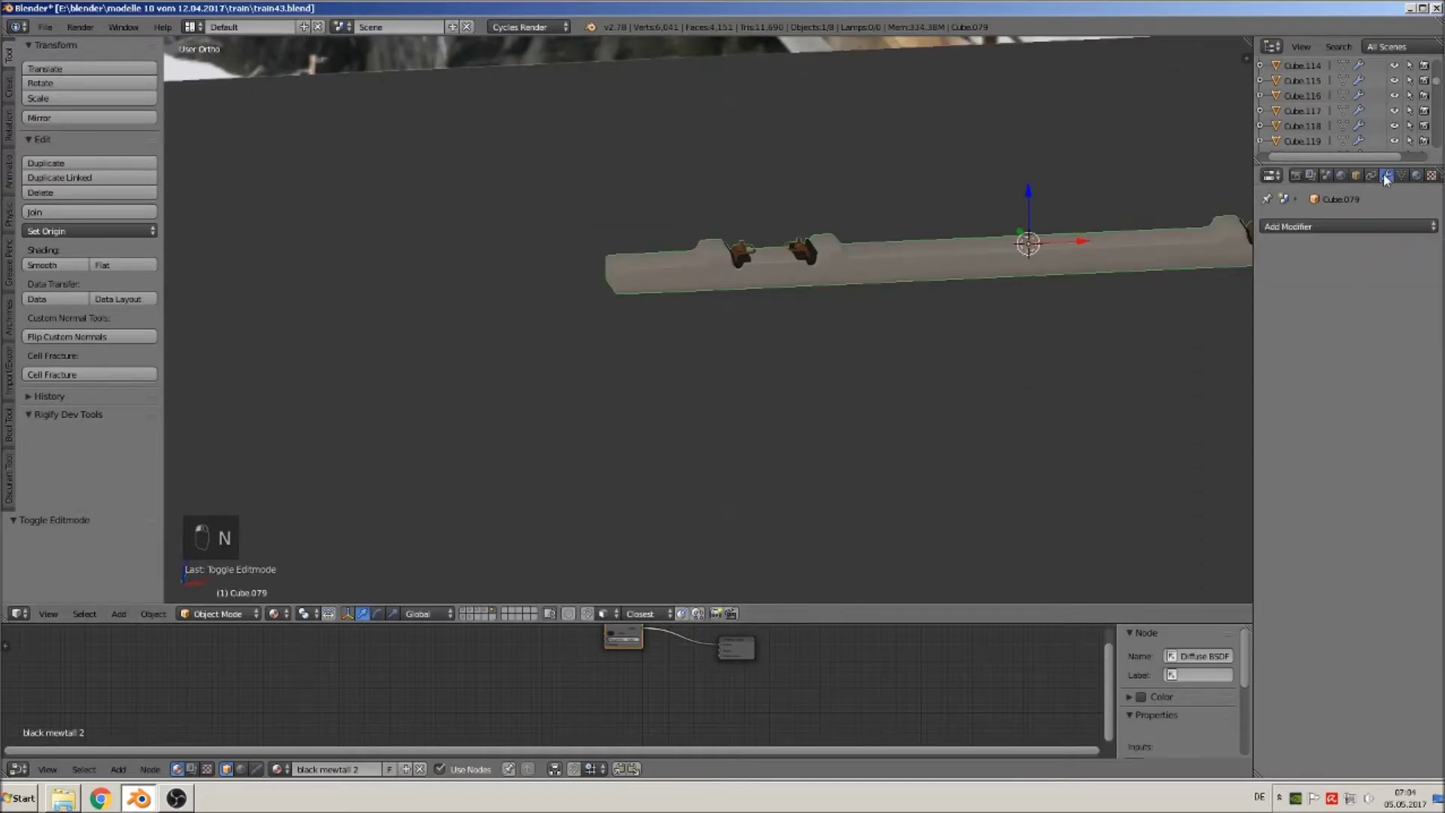
pyautogui.click(1309, 226)
pyautogui.click(1179, 268)
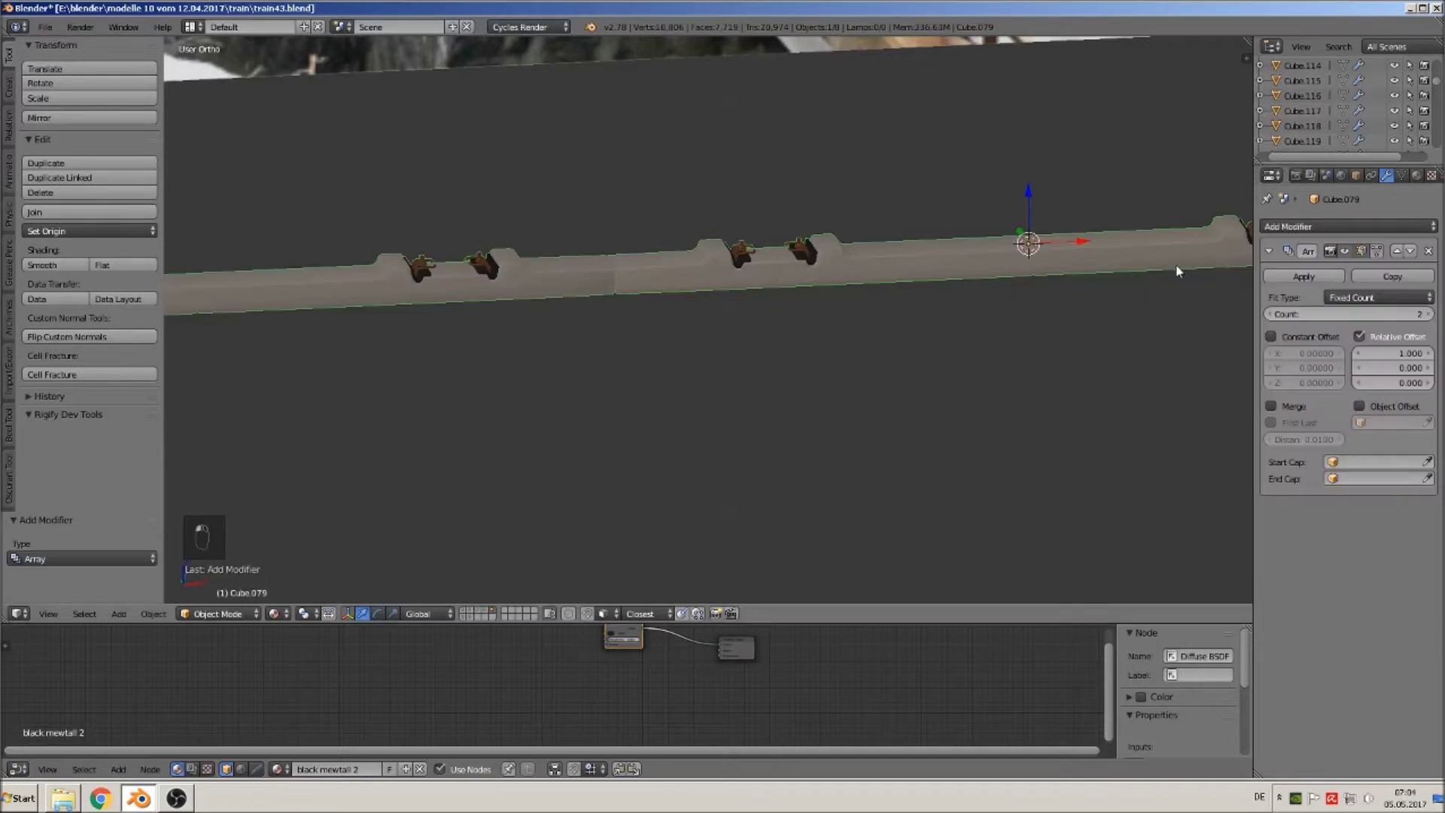
# Set the sleeper array's relative offset to 0 in X and 1 in Y.
pyautogui.scroll(-3, 694, 360)
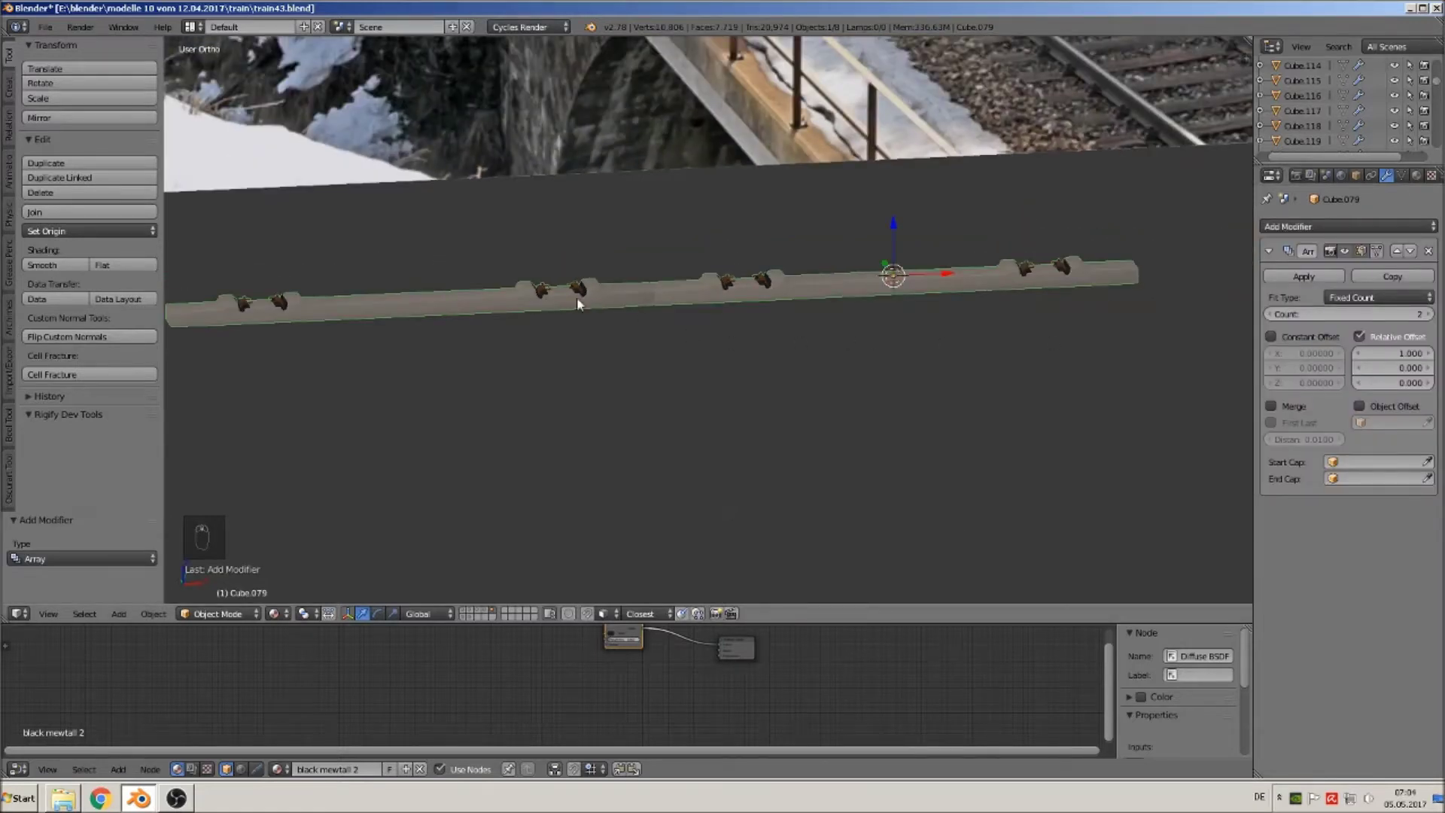
pyautogui.write('0')
pyautogui.press('Return')
pyautogui.click(1385, 368)
pyautogui.write('1')
pyautogui.press('Return')
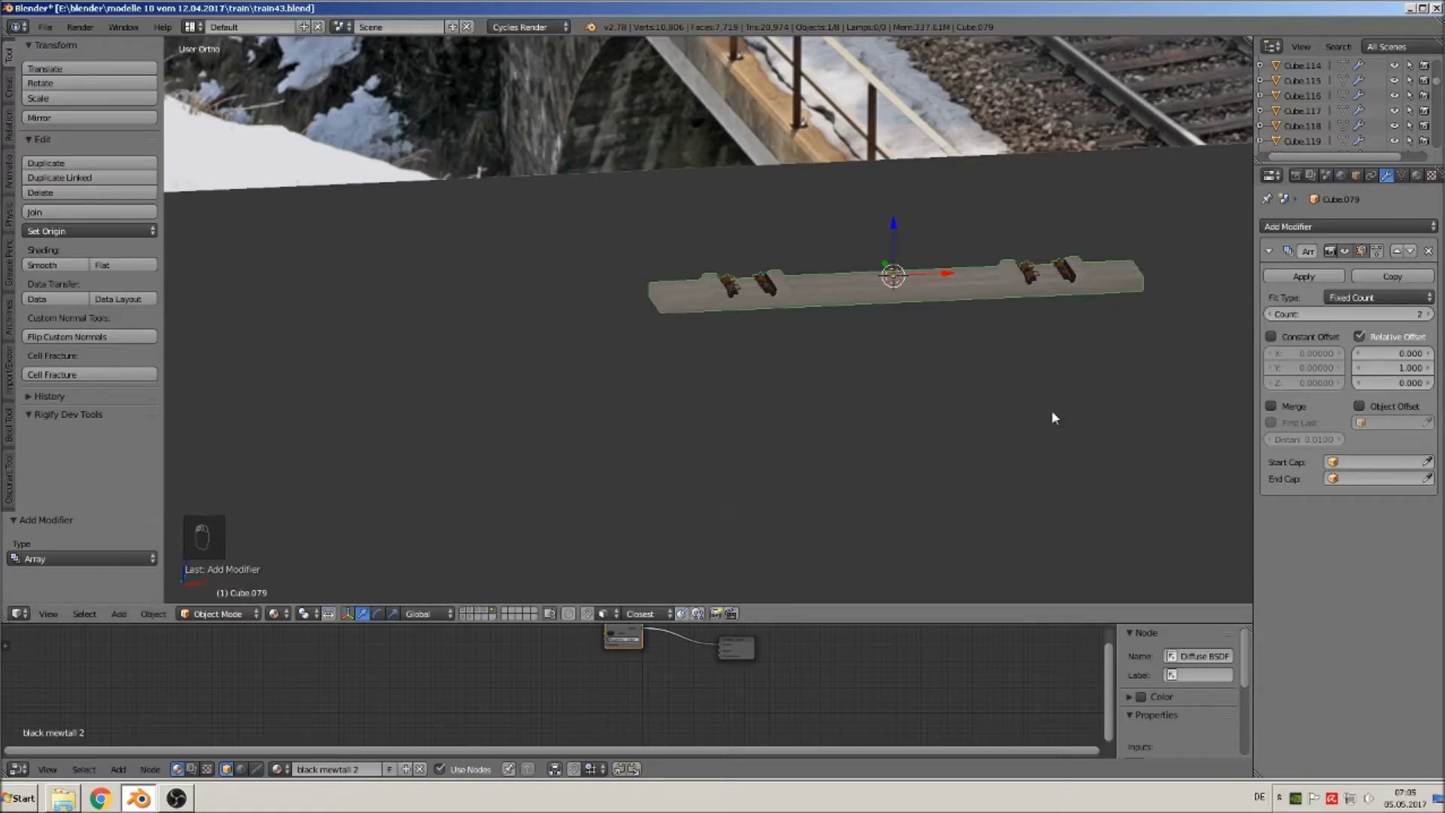
# Space the sleepers apart by setting the array's relative Y offset to -7.1.
pyautogui.click(1357, 368)
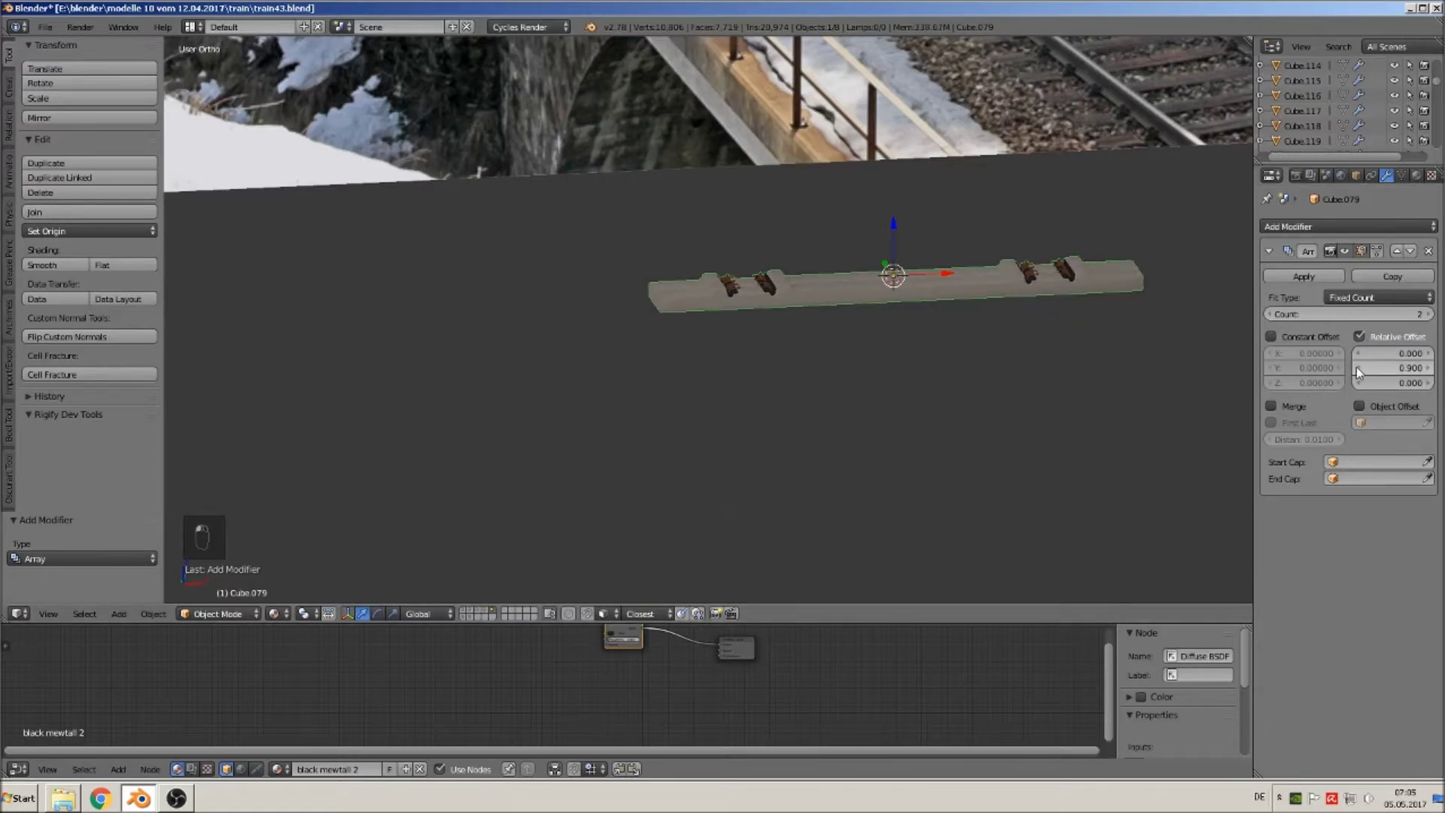
pyautogui.moveTo(1371, 375); pyautogui.dragTo(1355, 375)
pyautogui.click(1391, 366)
pyautogui.press('BackSpace')
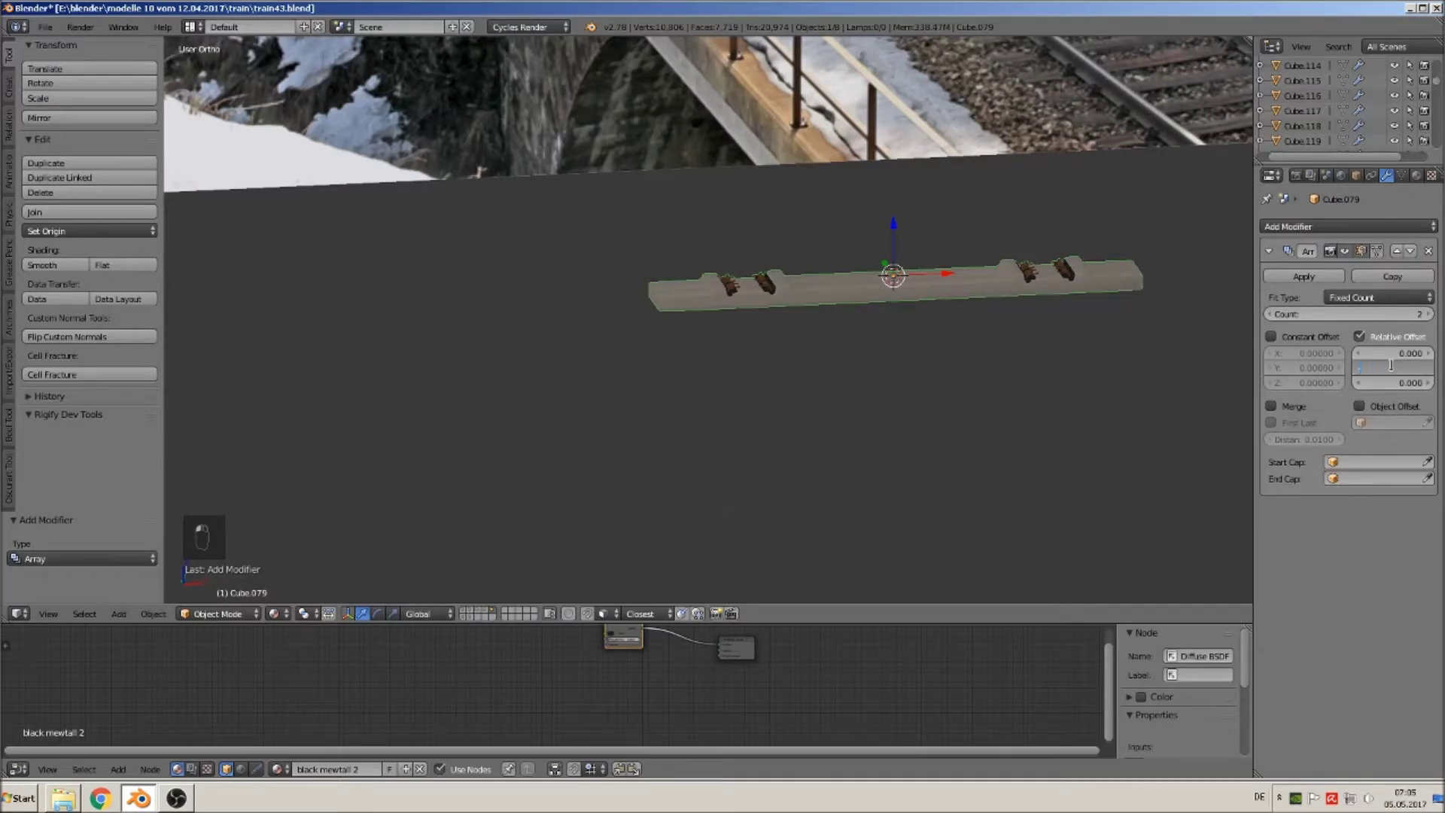
pyautogui.press('Return')
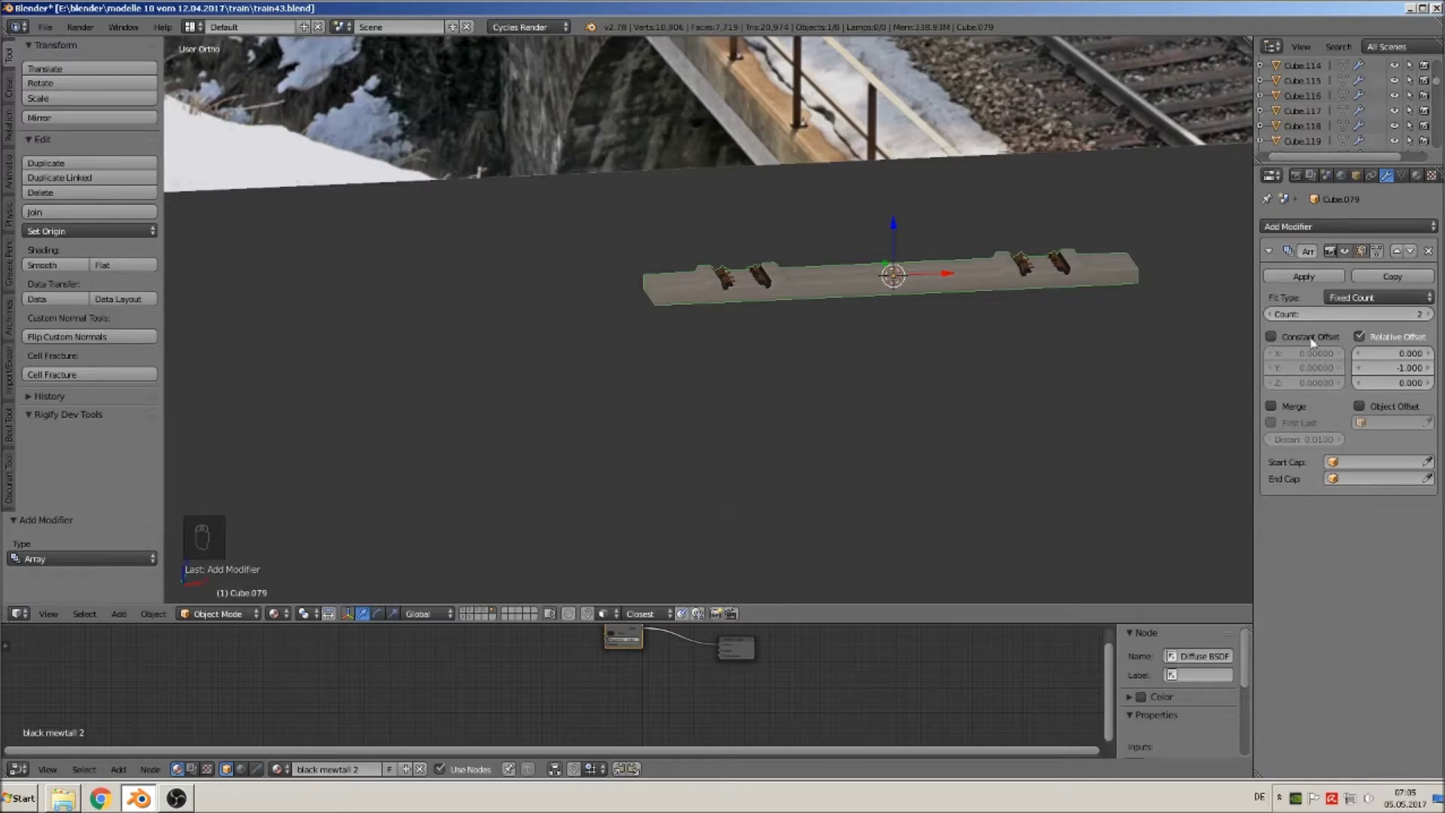
pyautogui.moveTo(1391, 367); pyautogui.dragTo(1418, 368)
pyautogui.moveTo(880, 377); pyautogui.dragTo(1113, 378, button='middle')
pyautogui.moveTo(1393, 367); pyautogui.dragTo(1388, 367)
# Set the sleeper array's count to 150 and check the length of the row.
pyautogui.click(1382, 298)
pyautogui.click(1311, 313)
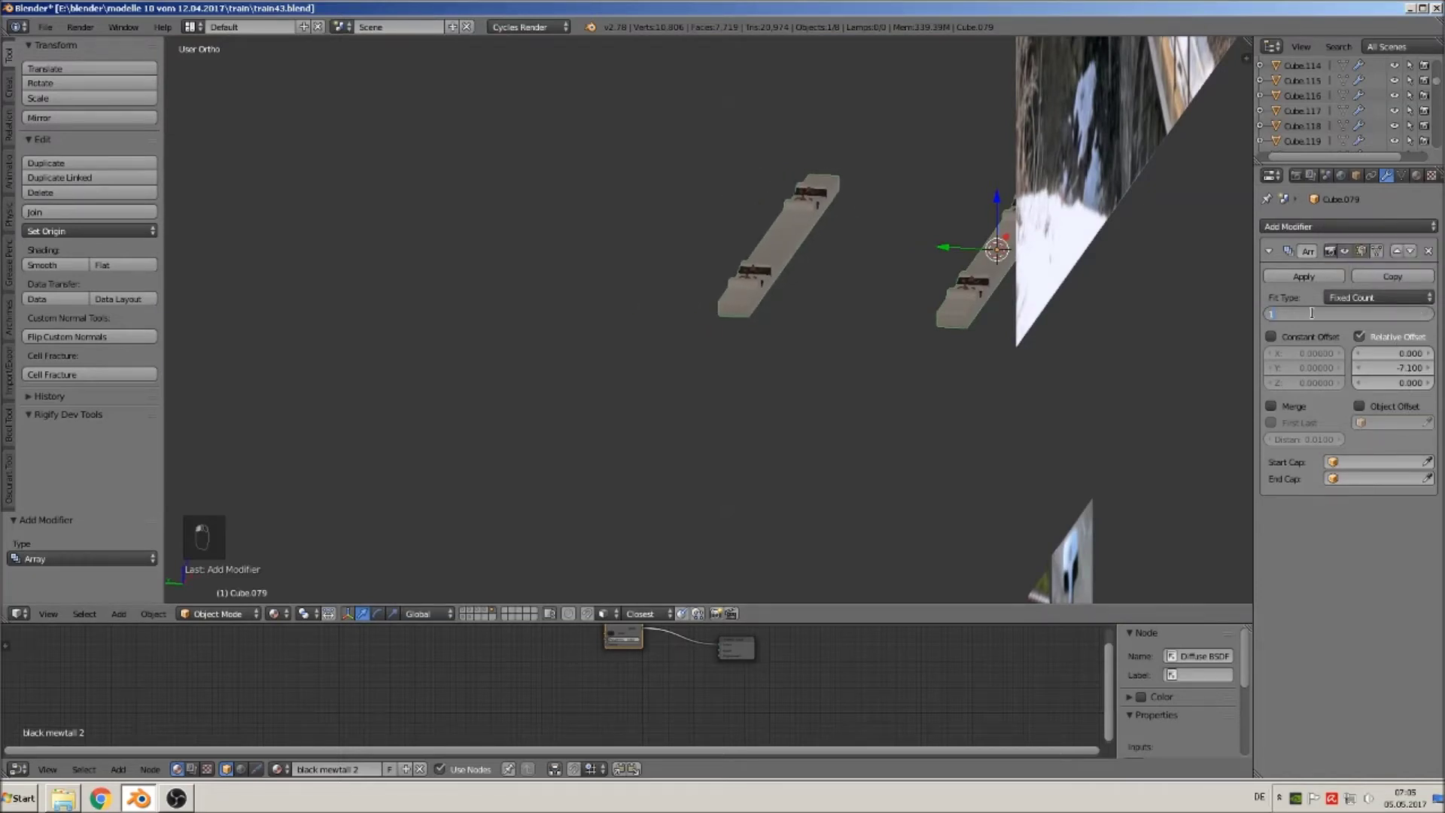
pyautogui.write('150')
pyautogui.press('Return')
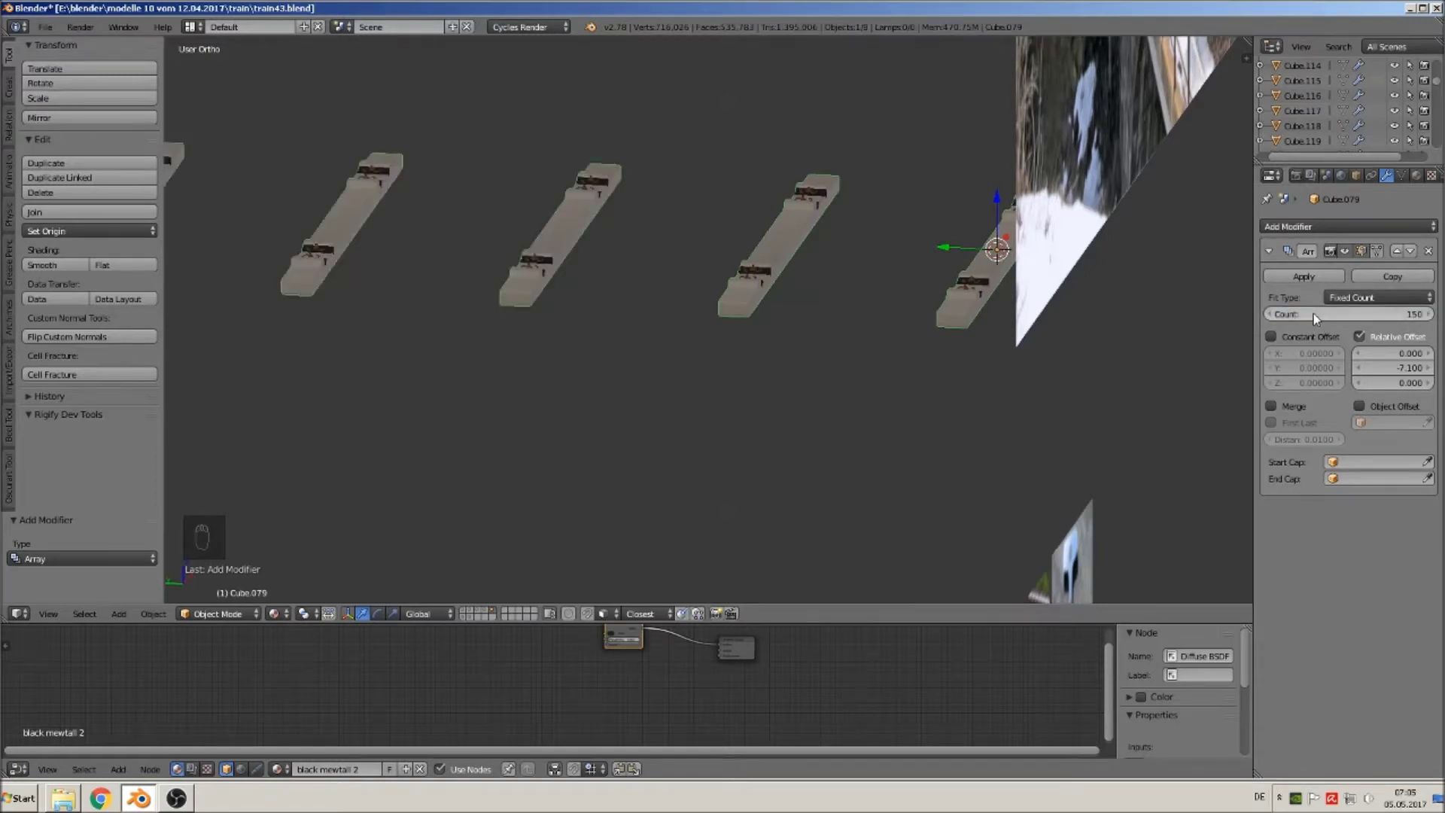
pyautogui.moveTo(1087, 384); pyautogui.dragTo(888, 360, button='middle')
pyautogui.moveTo(630, 259); pyautogui.dragTo(467, 420, button='middle')
pyautogui.scroll(2, 464, 419)
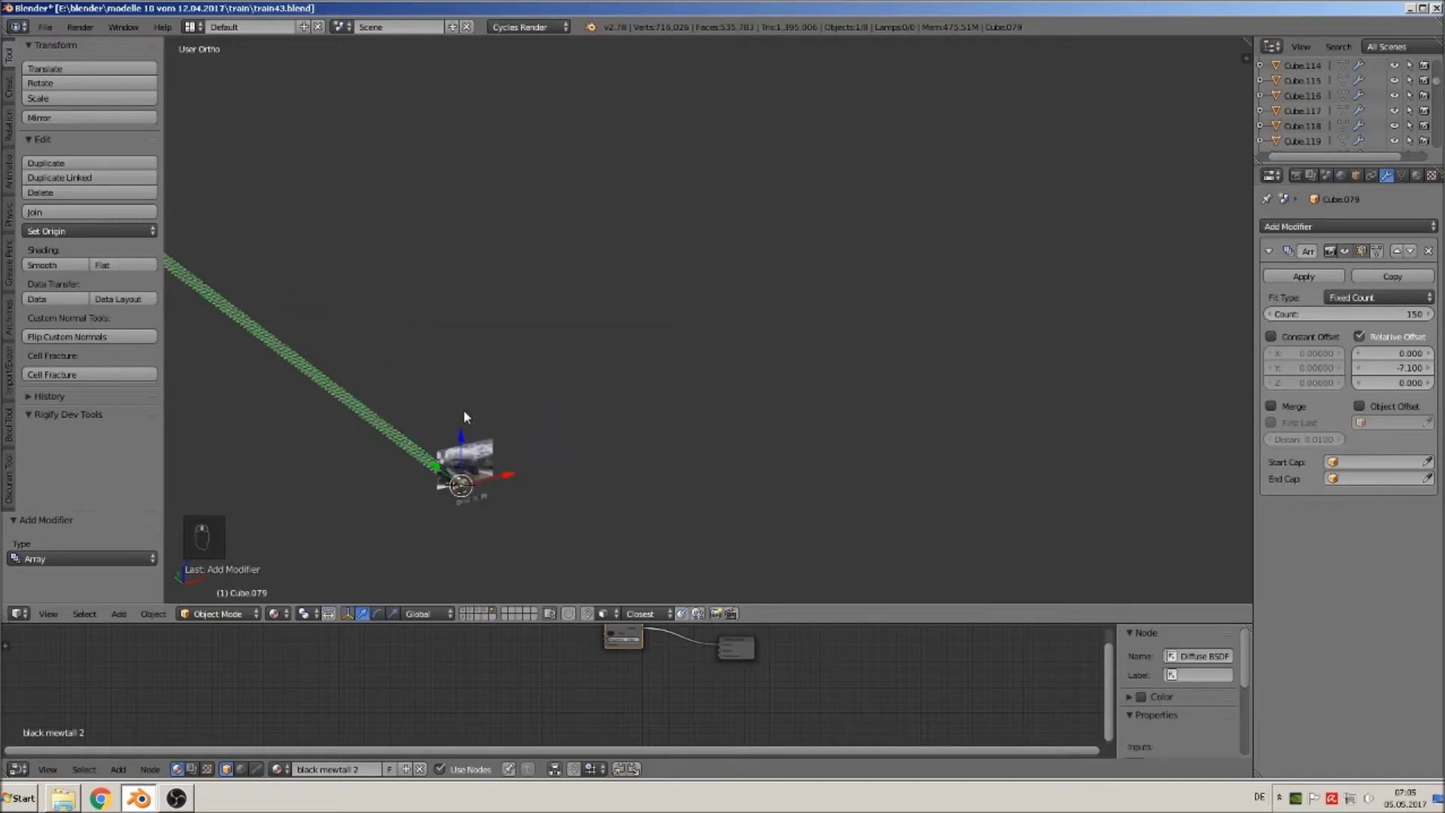
# Shorten the row of sleepers by setting the array's count to 80.
pyautogui.press('a')
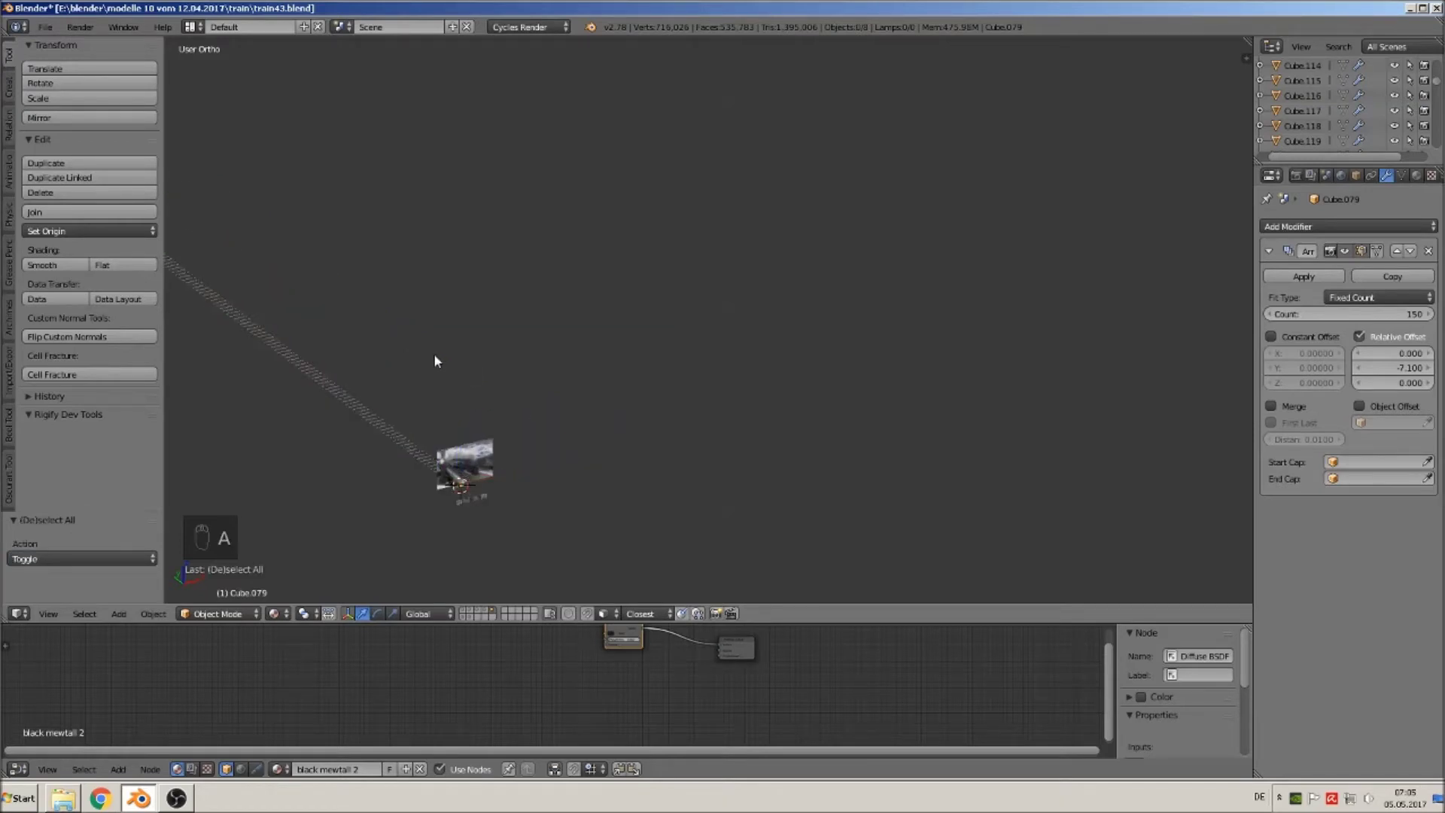
pyautogui.keyDown('shift'); pyautogui.moveTo(428, 359); pyautogui.dragTo(842, 374, button='middle'); pyautogui.keyUp('shift')
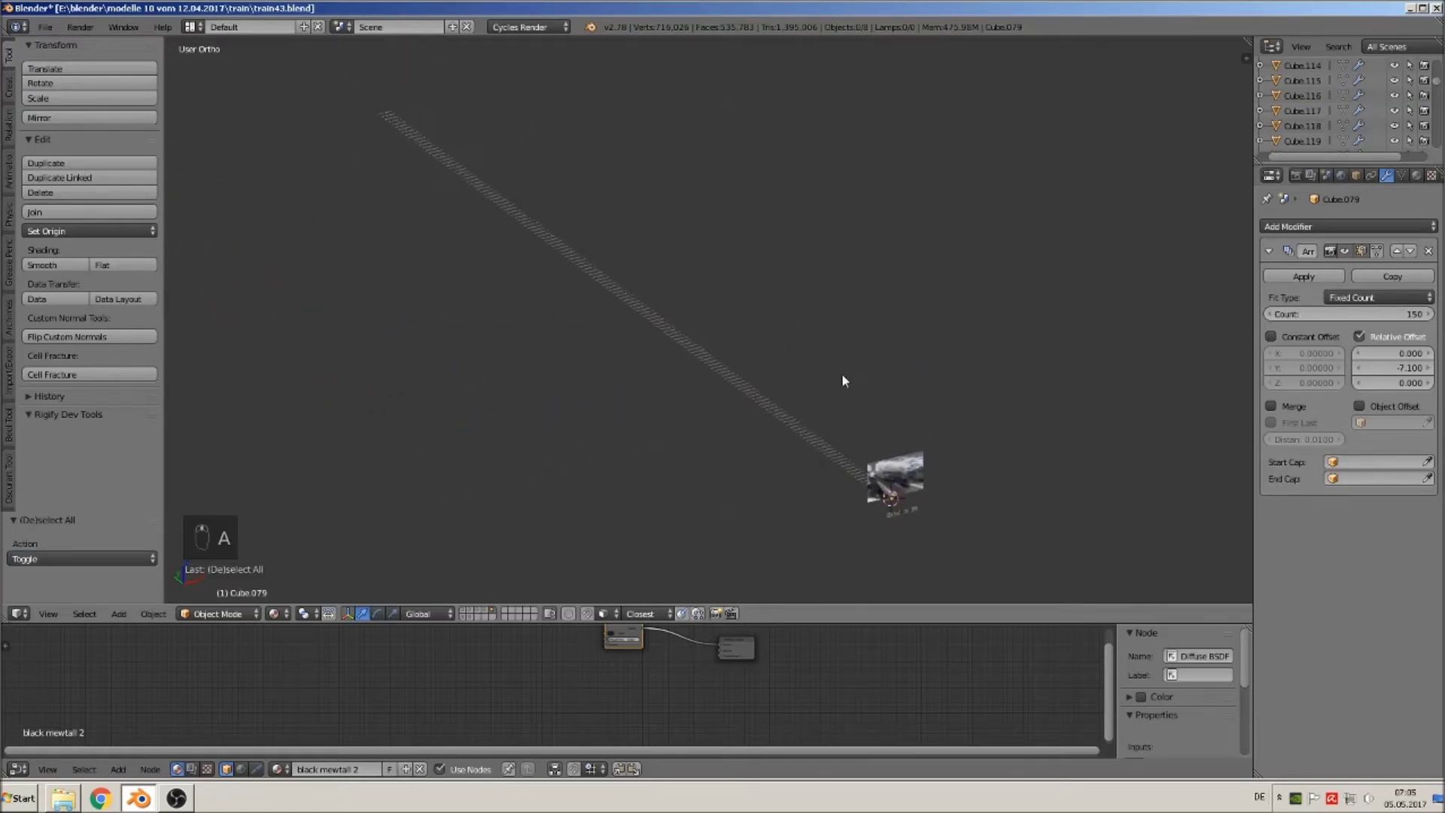
pyautogui.rightClick(815, 436)
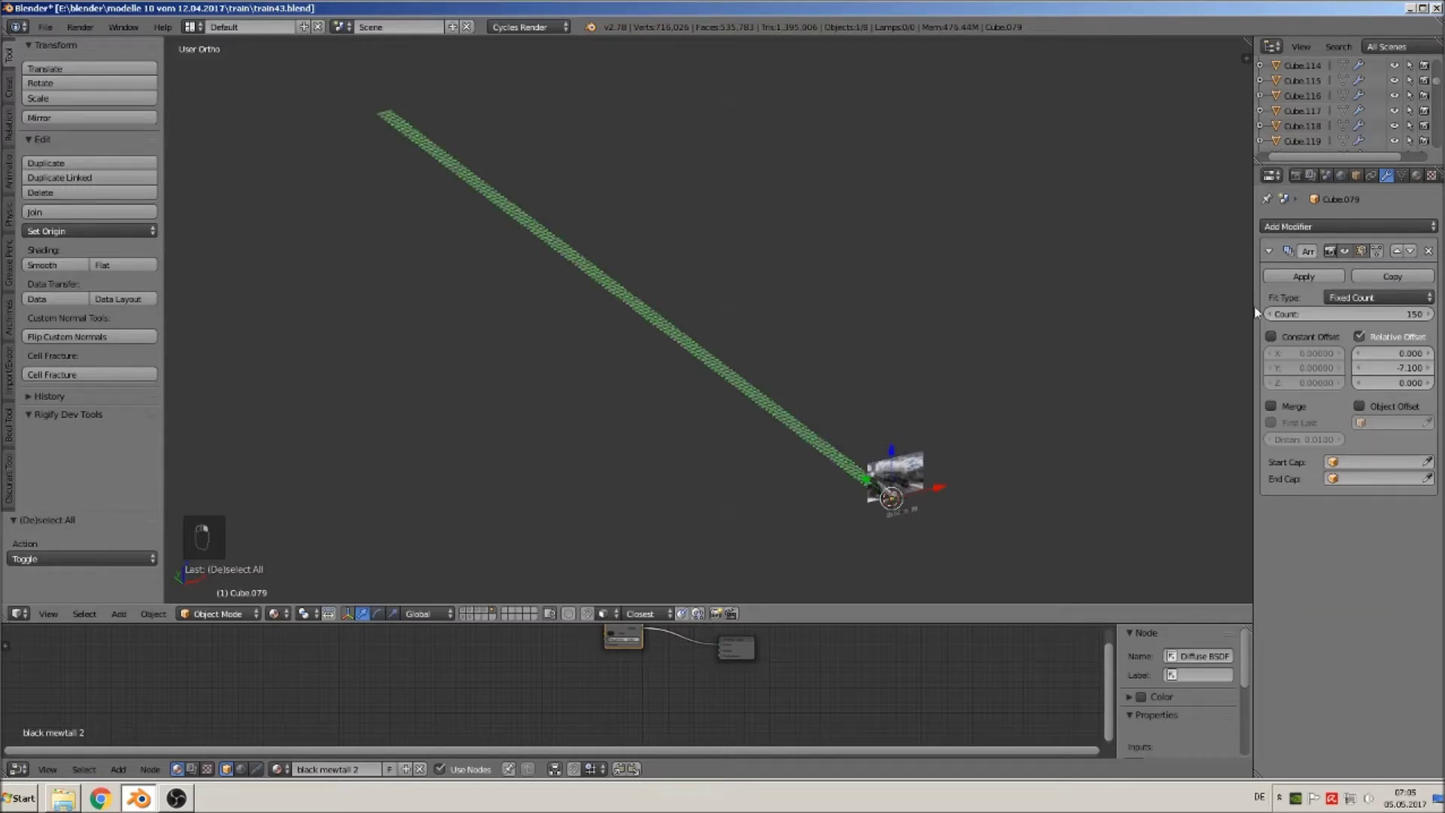
pyautogui.click(1368, 316)
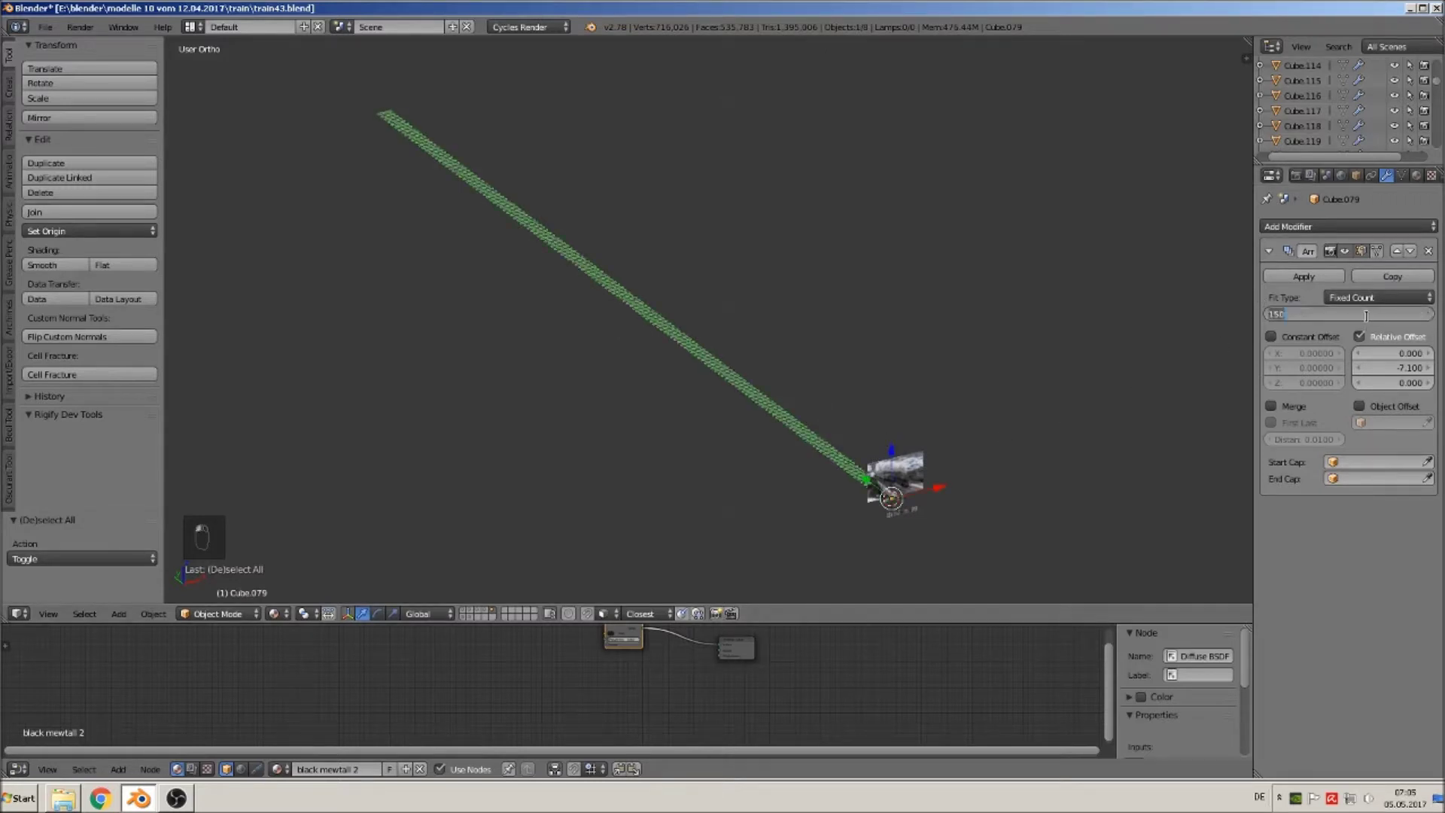
pyautogui.press('BackSpace')
pyautogui.press('Return')
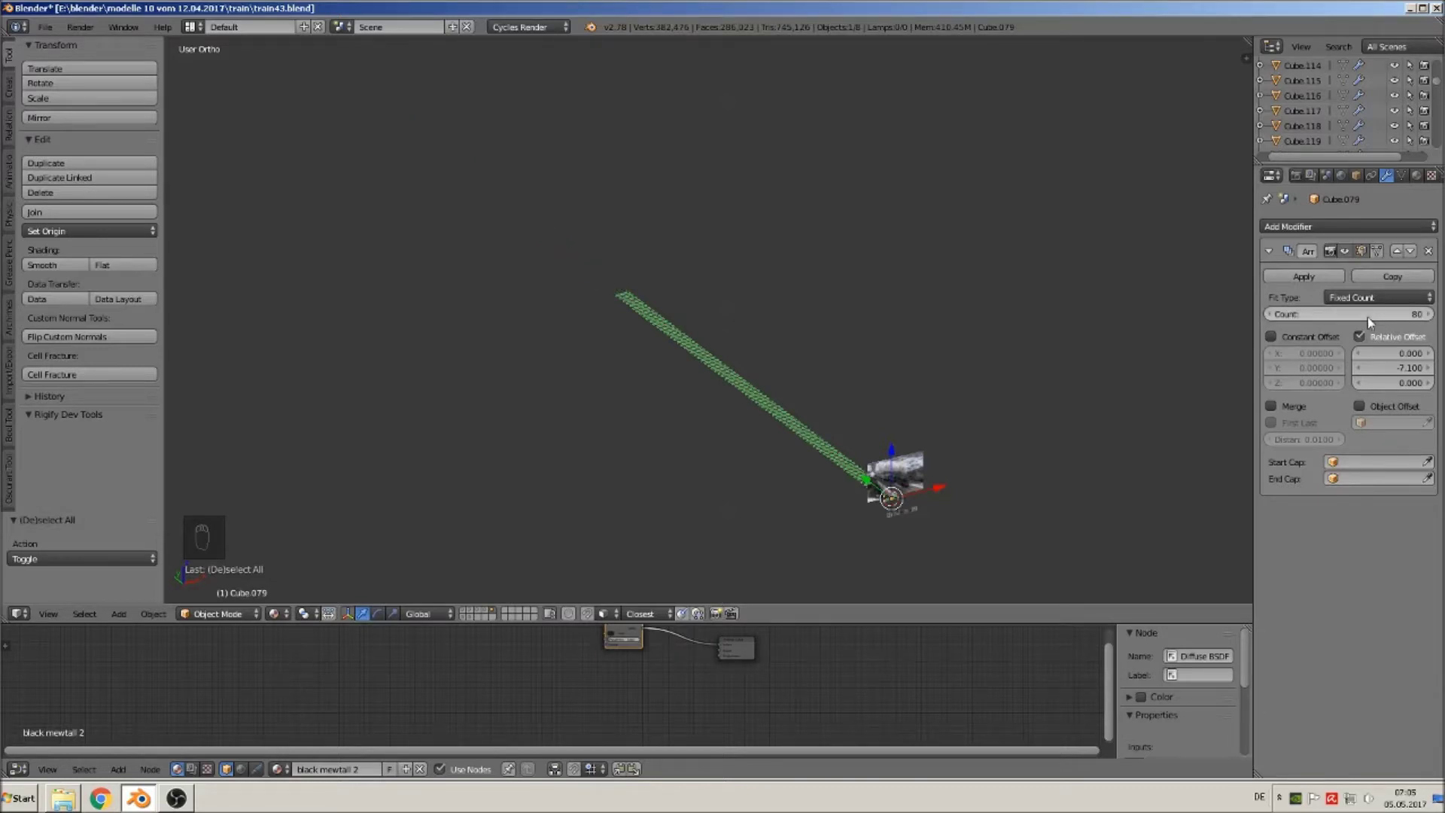
# Examine the row of sleepers beside the reference photos from the front and at an angle.
pyautogui.scroll(6, 960, 472)
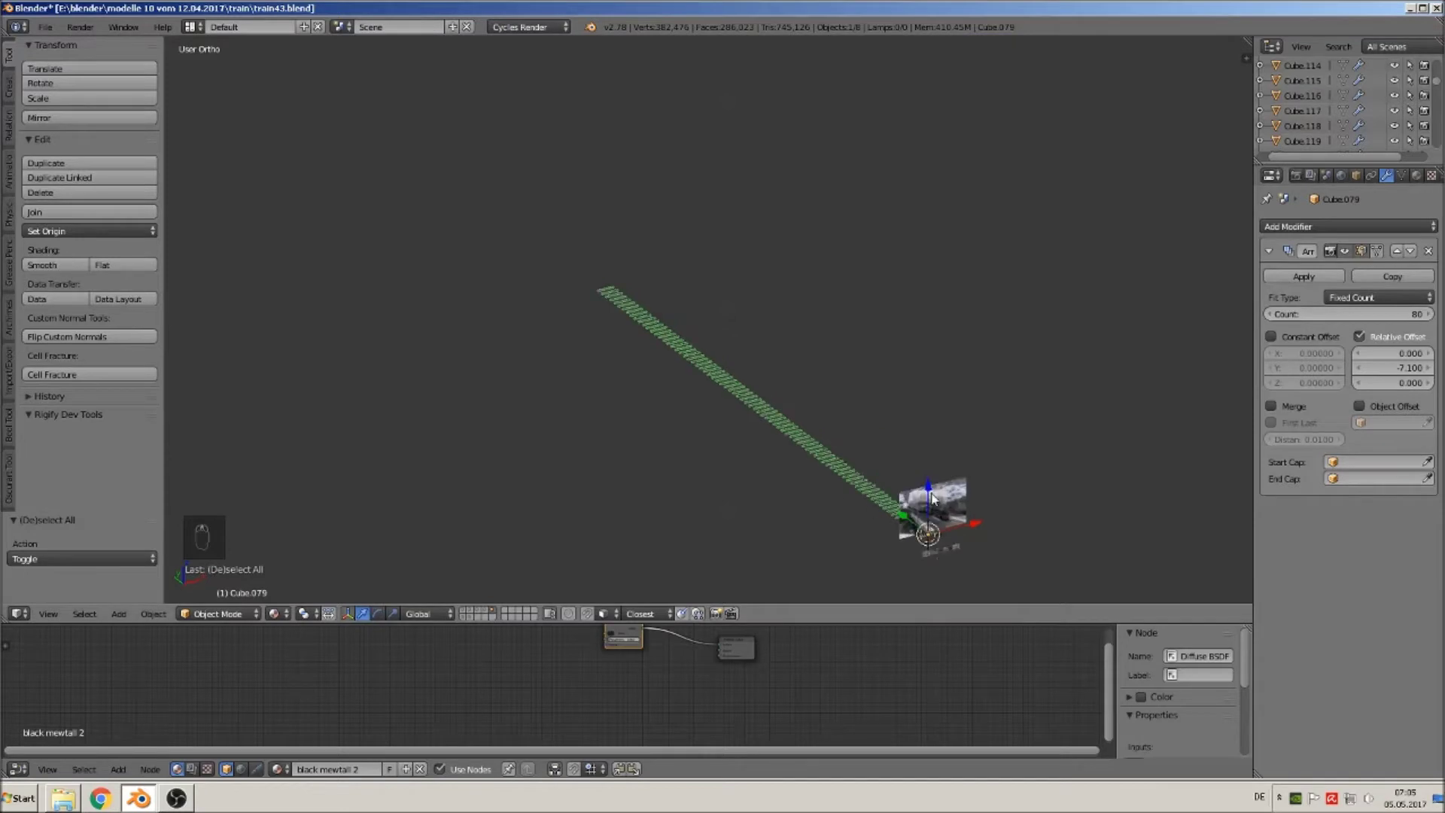
pyautogui.scroll(4, 861, 369)
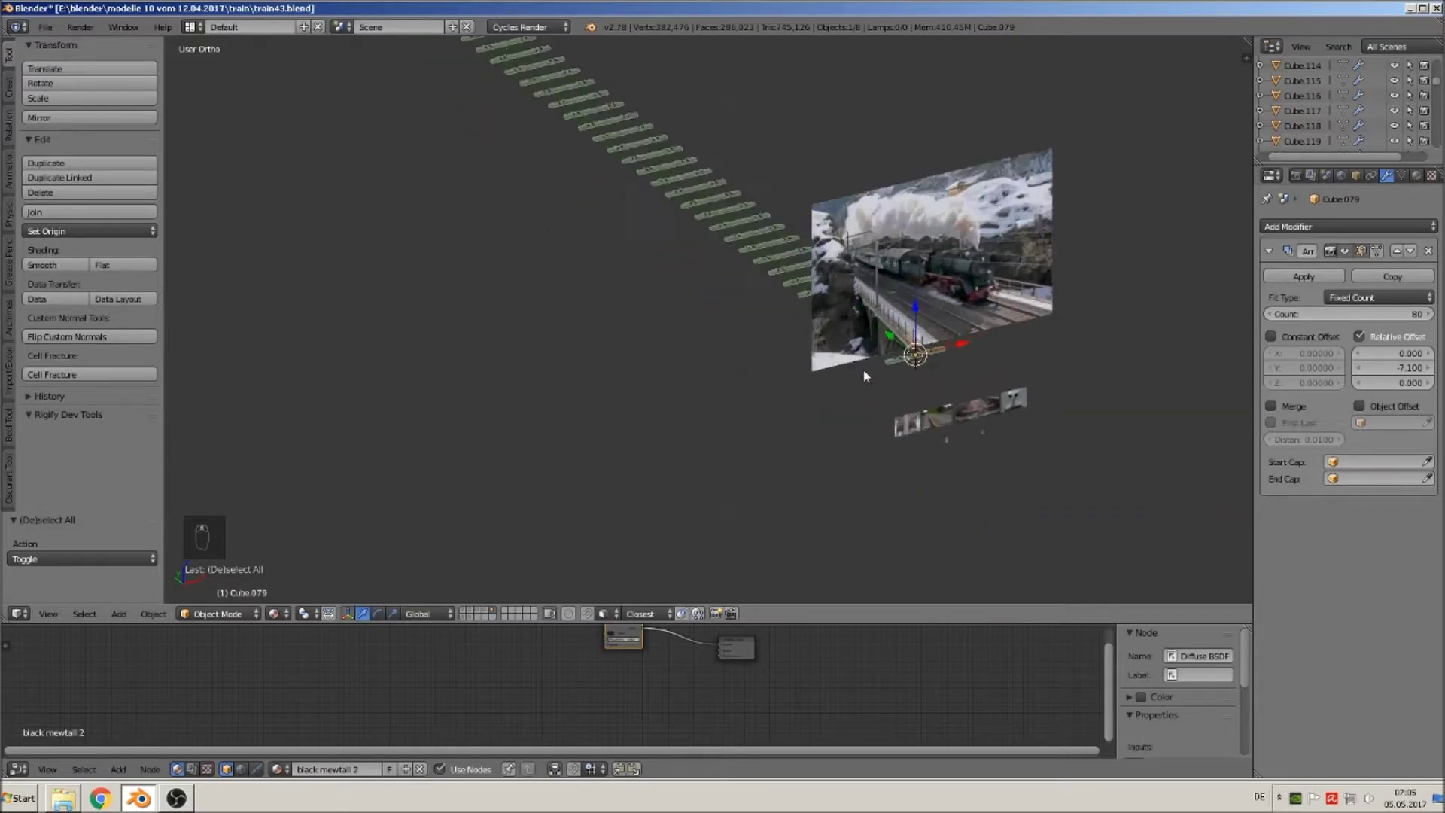
pyautogui.scroll(3, 1029, 386)
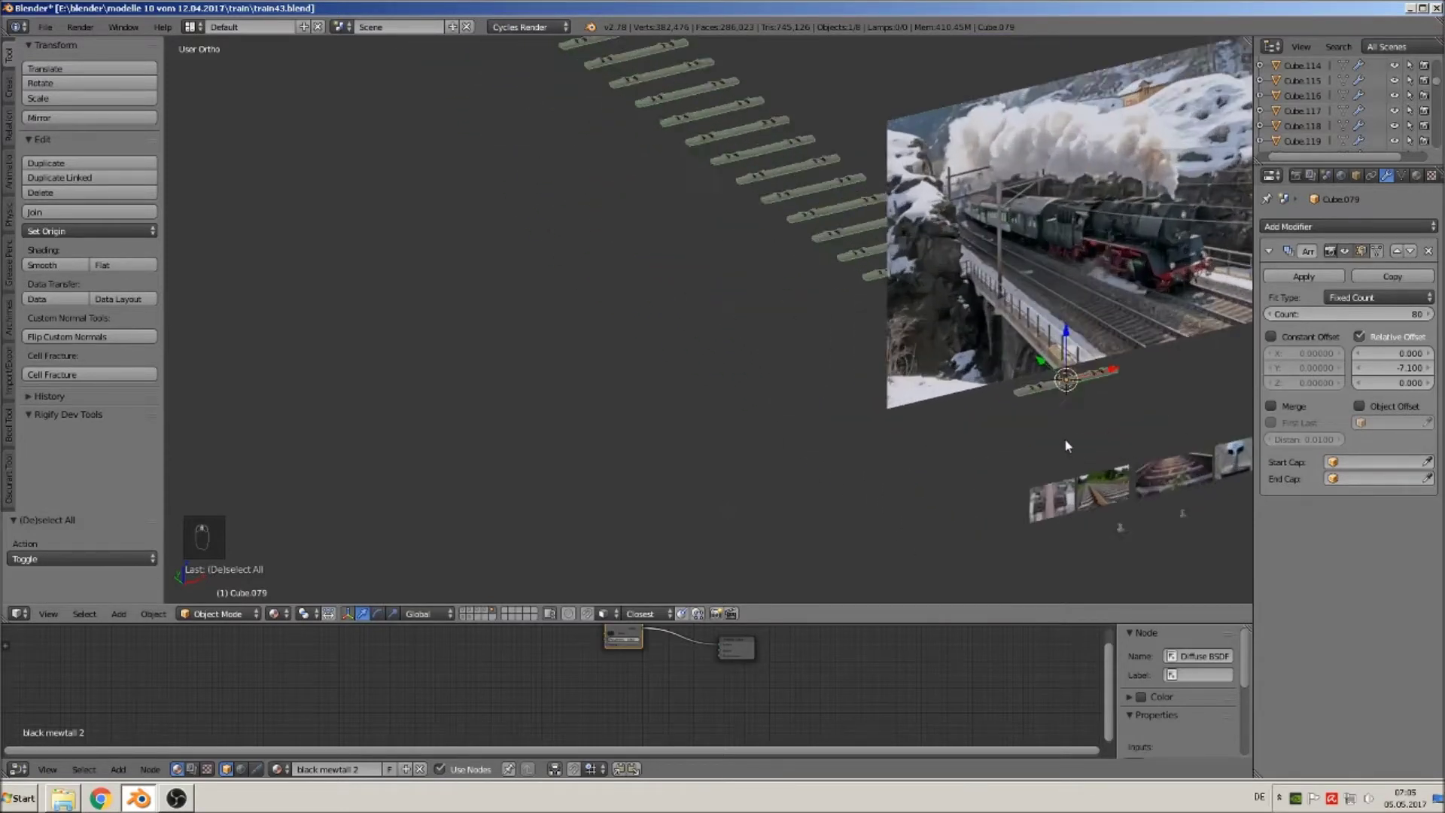
pyautogui.press('KP_1')
pyautogui.scroll(-6, 983, 498)
pyautogui.scroll(7, 831, 320)
pyautogui.keyDown('shift'); pyautogui.moveTo(842, 267); pyautogui.dragTo(707, 465, button='middle'); pyautogui.keyUp('shift')
pyautogui.scroll(5, 716, 432)
pyautogui.moveTo(719, 444); pyautogui.dragTo(748, 436, button='middle')
pyautogui.scroll(-2, 792, 448)
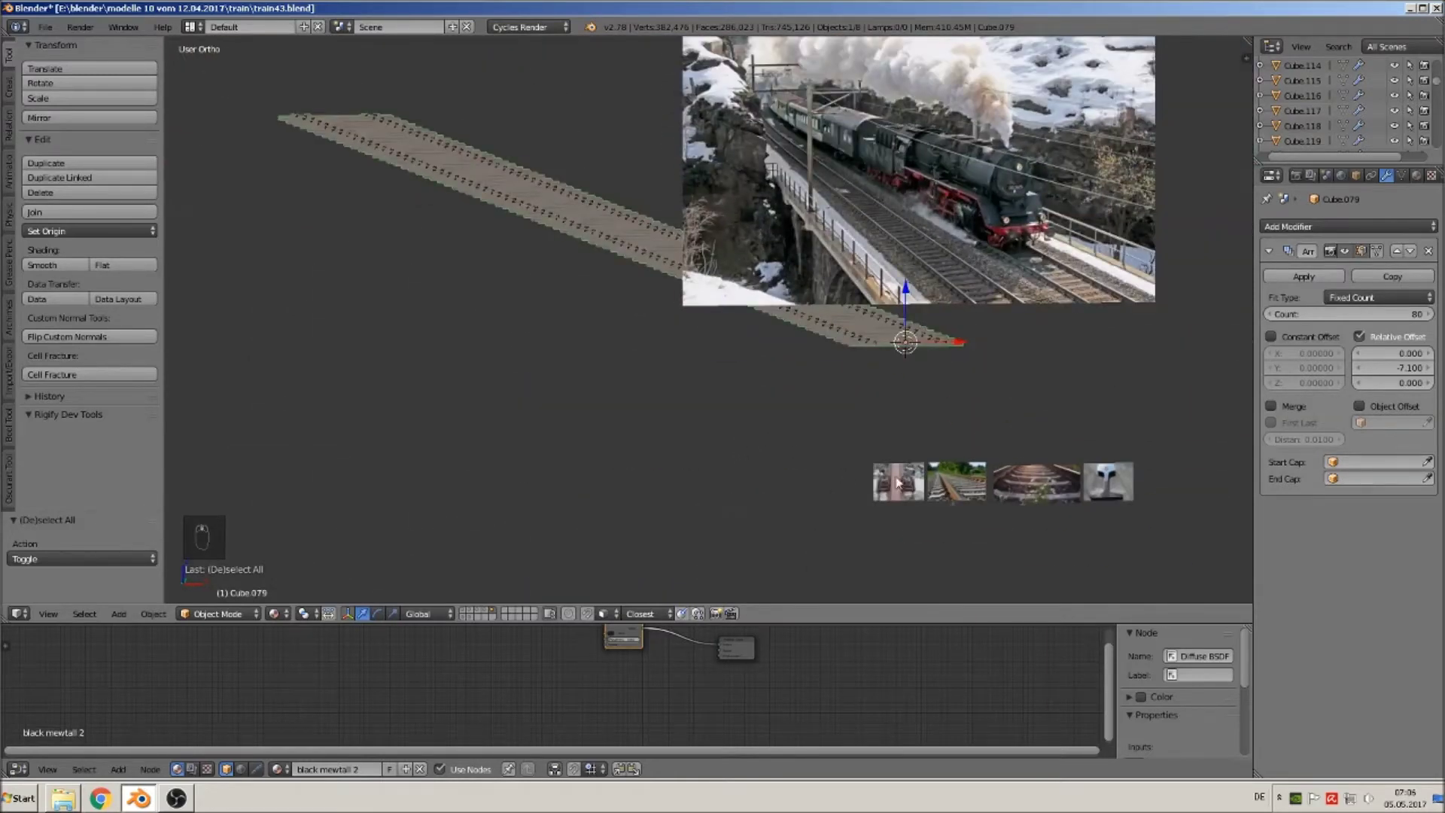
# Simplify the short rail piece's entire mesh with Limited Dissolve and return to Object Mode.
pyautogui.scroll(1, 893, 476)
pyautogui.rightClick(1009, 547)
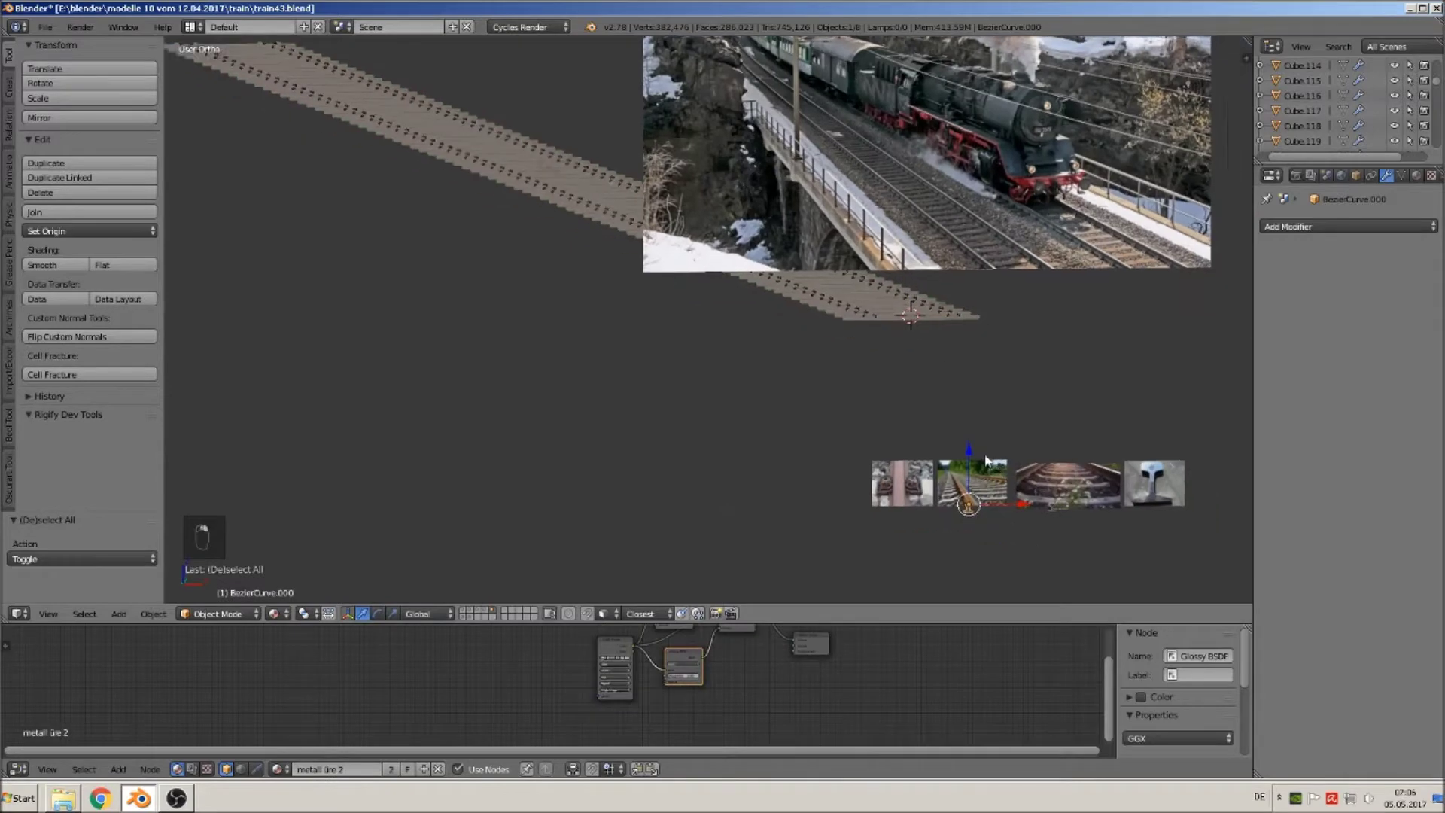
pyautogui.press('KP_Decimal')
pyautogui.moveTo(806, 412); pyautogui.dragTo(656, 344, button='middle')
pyautogui.press('Tab')
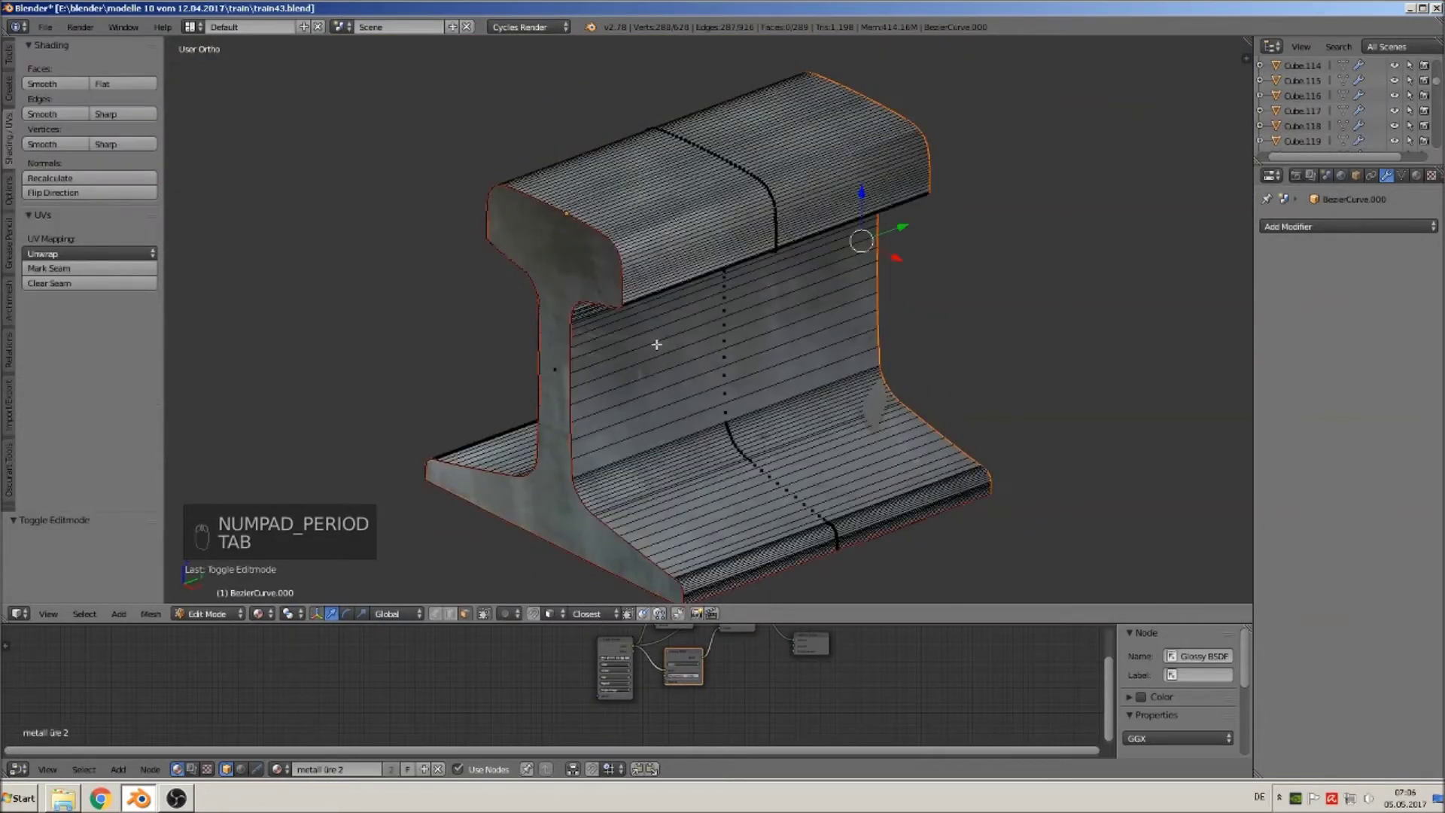
pyautogui.press('a')
pyautogui.press('a')
pyautogui.press('a')
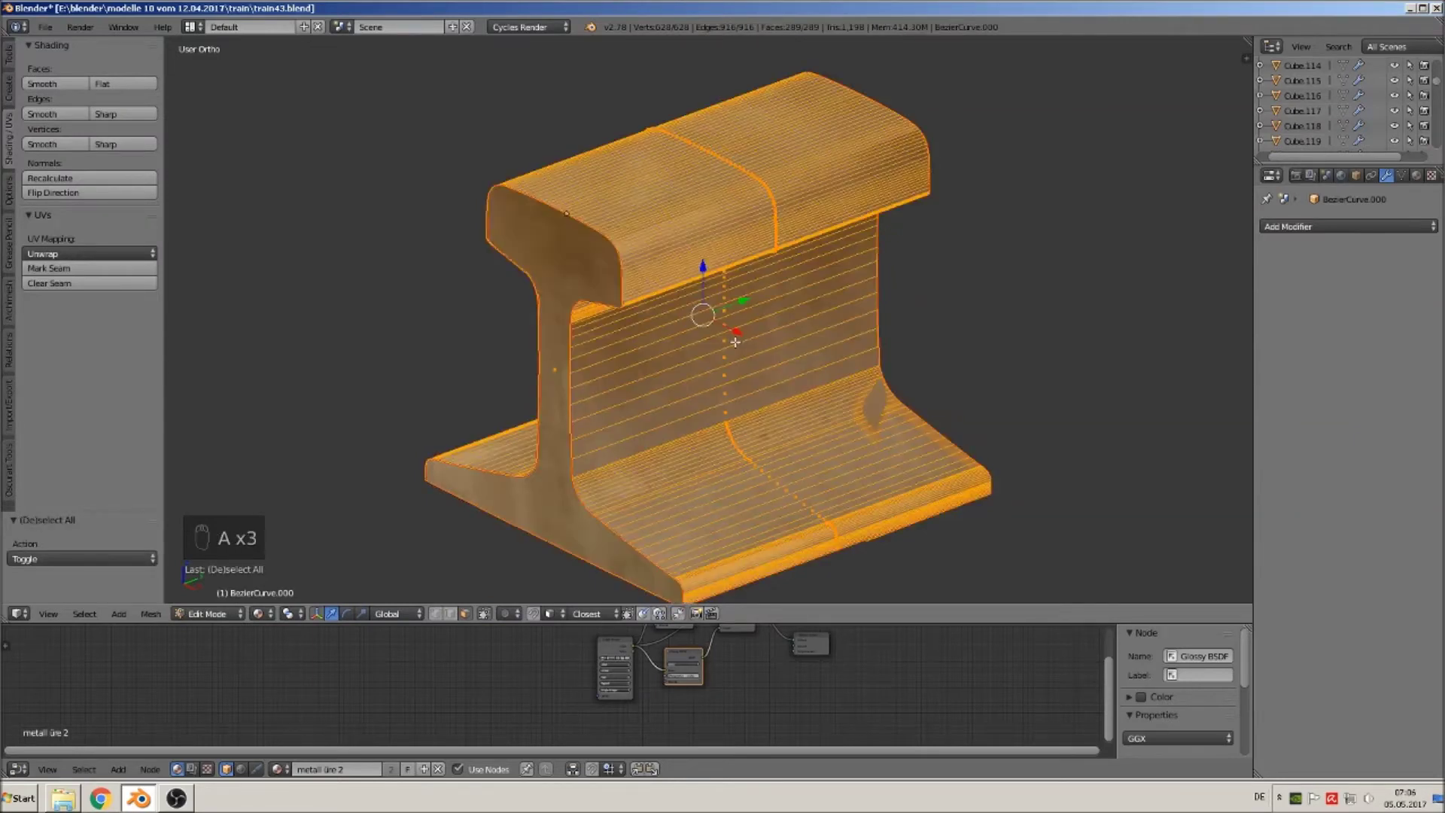
pyautogui.press('x')
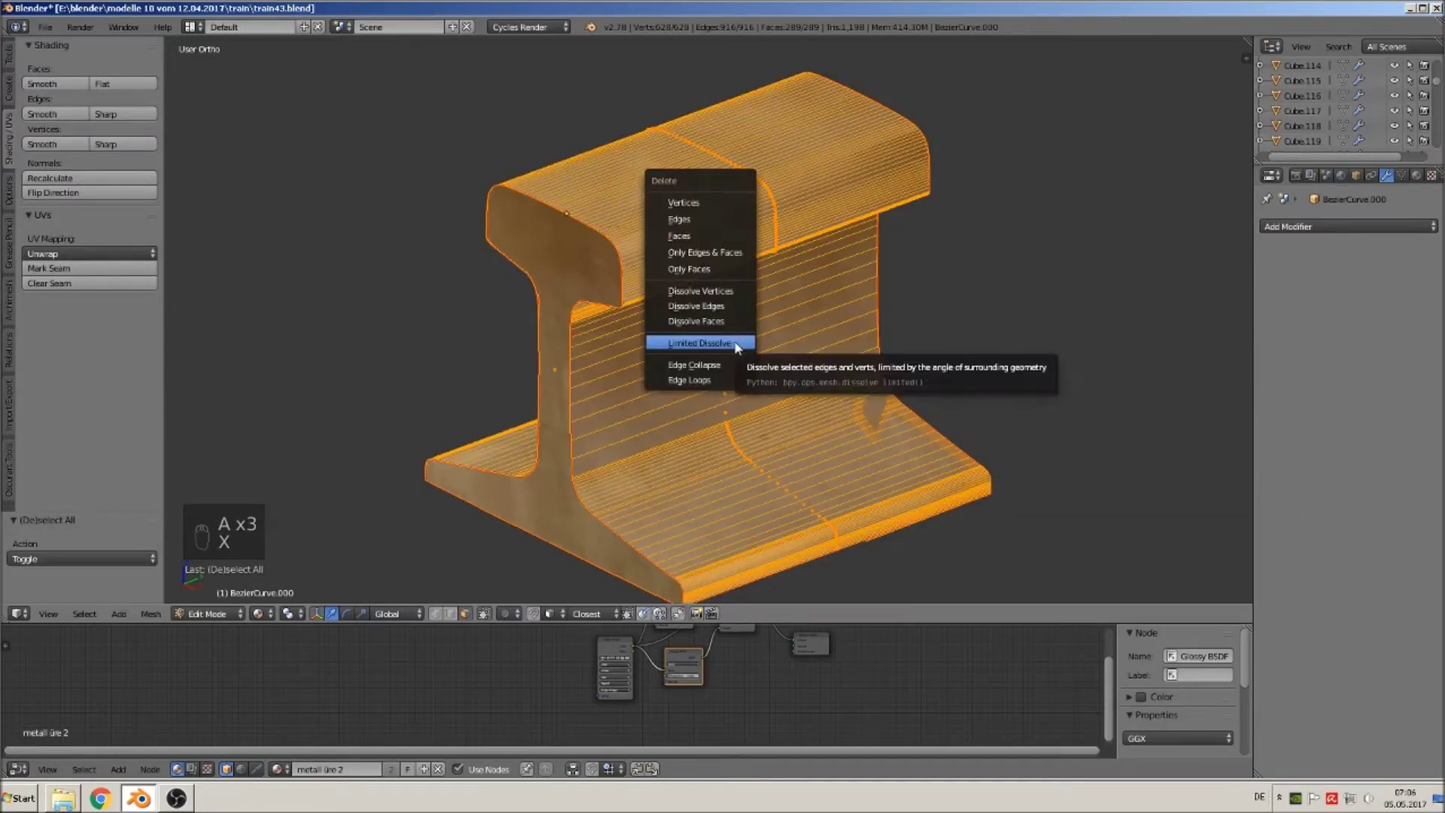
pyautogui.click(735, 349)
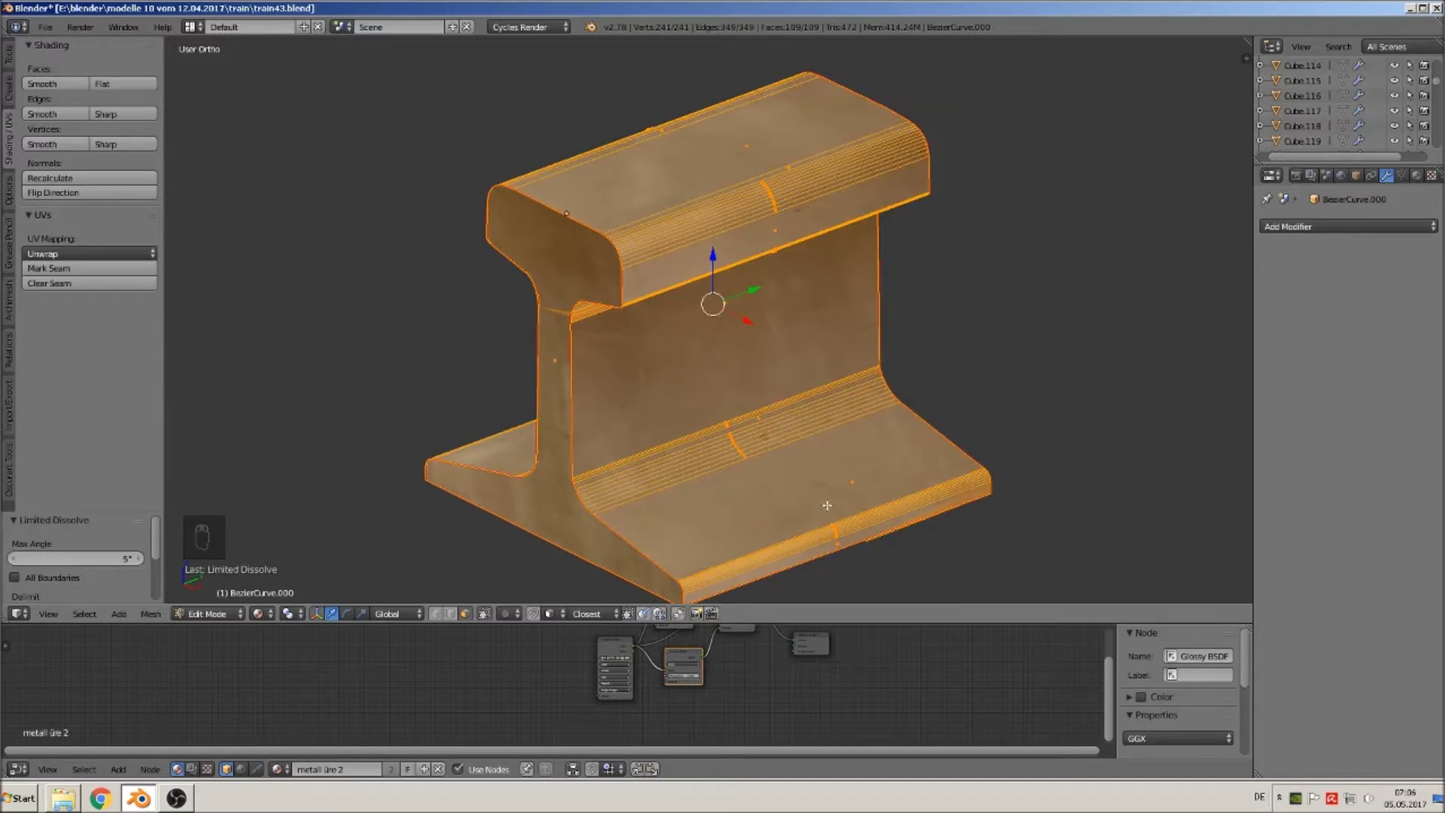
pyautogui.press('Tab')
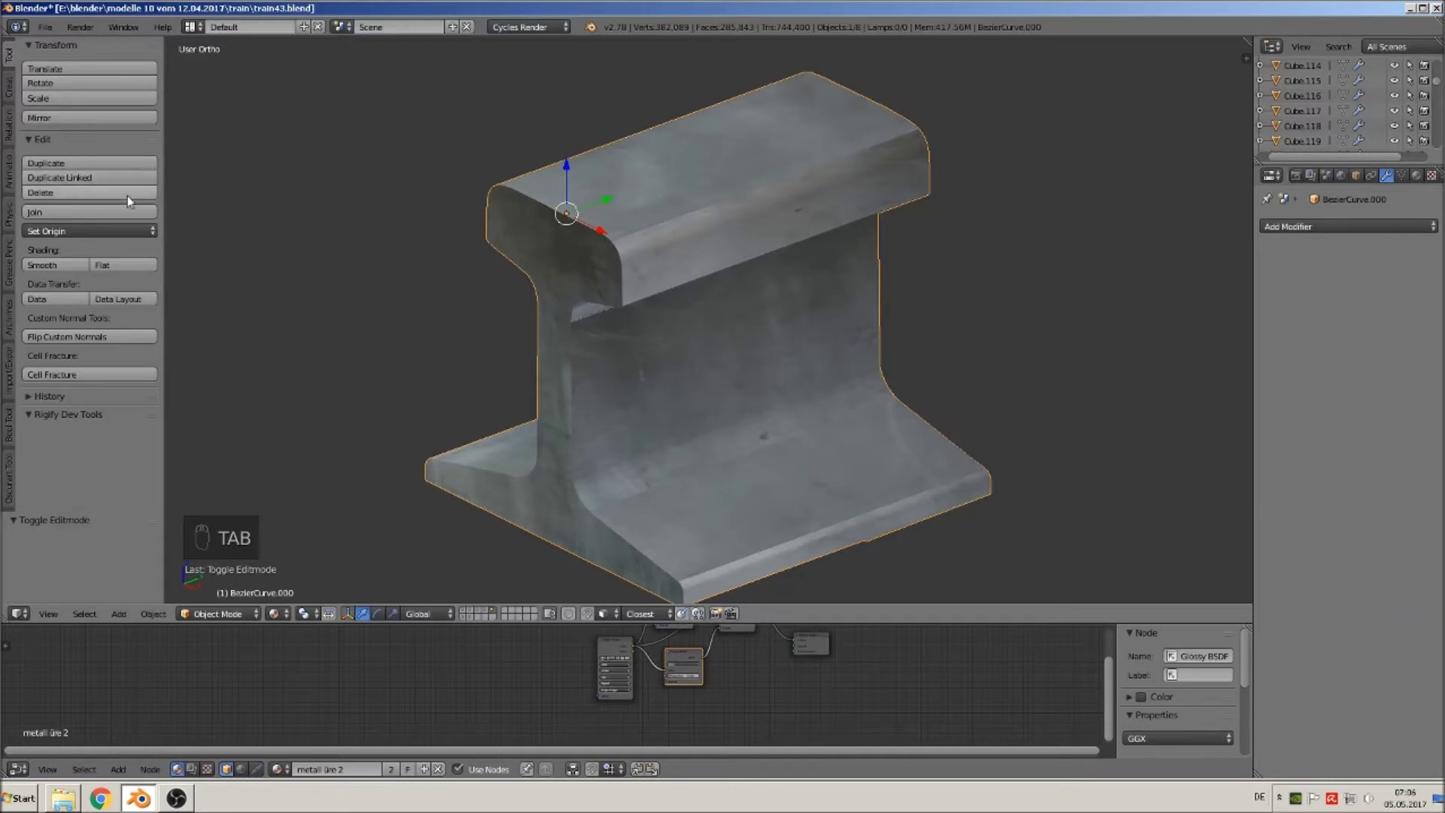
# Apply the rotation and scale of the rail piece.
pyautogui.click(153, 614)
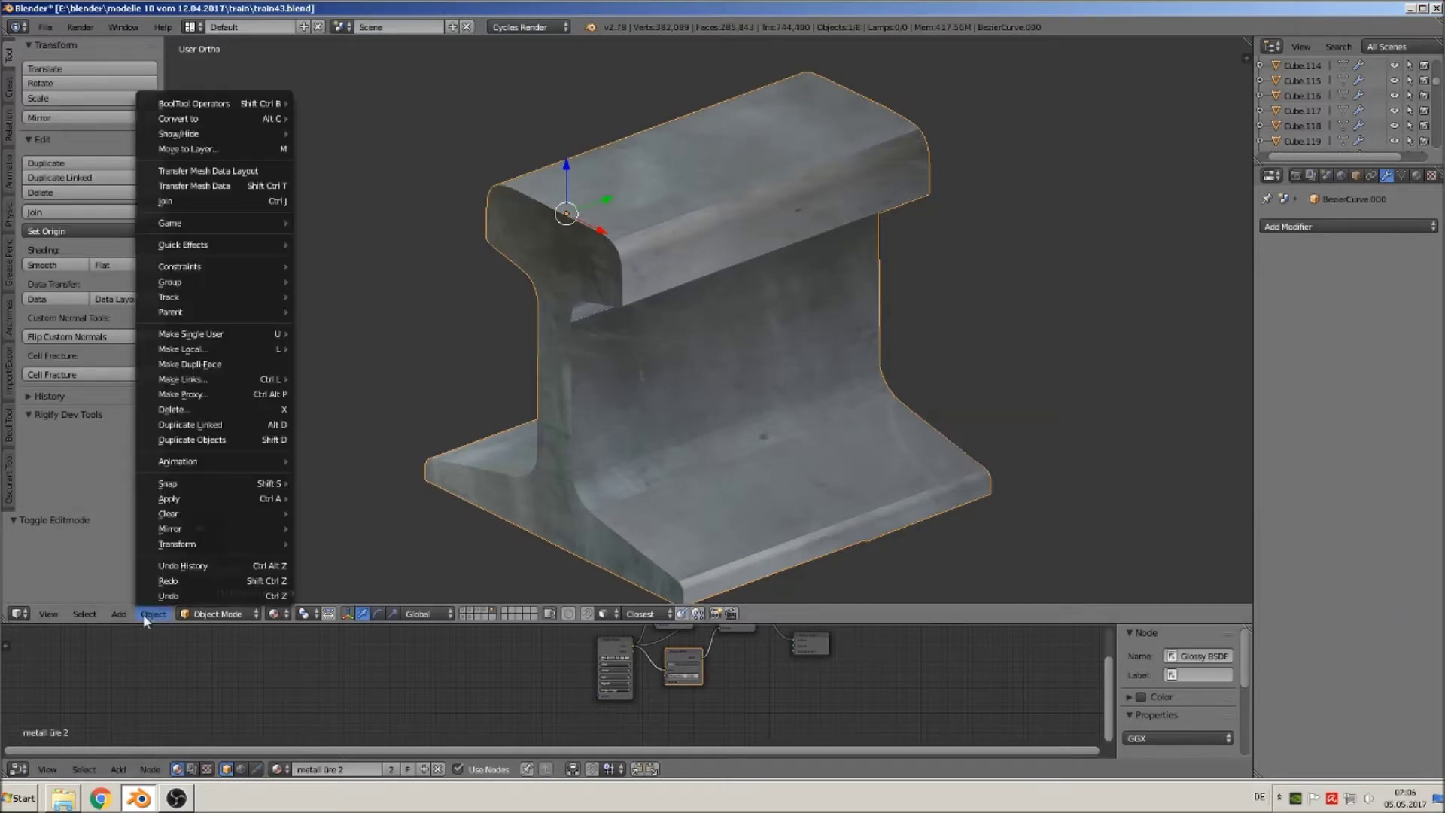
pyautogui.moveTo(215, 500)
pyautogui.click(371, 544)
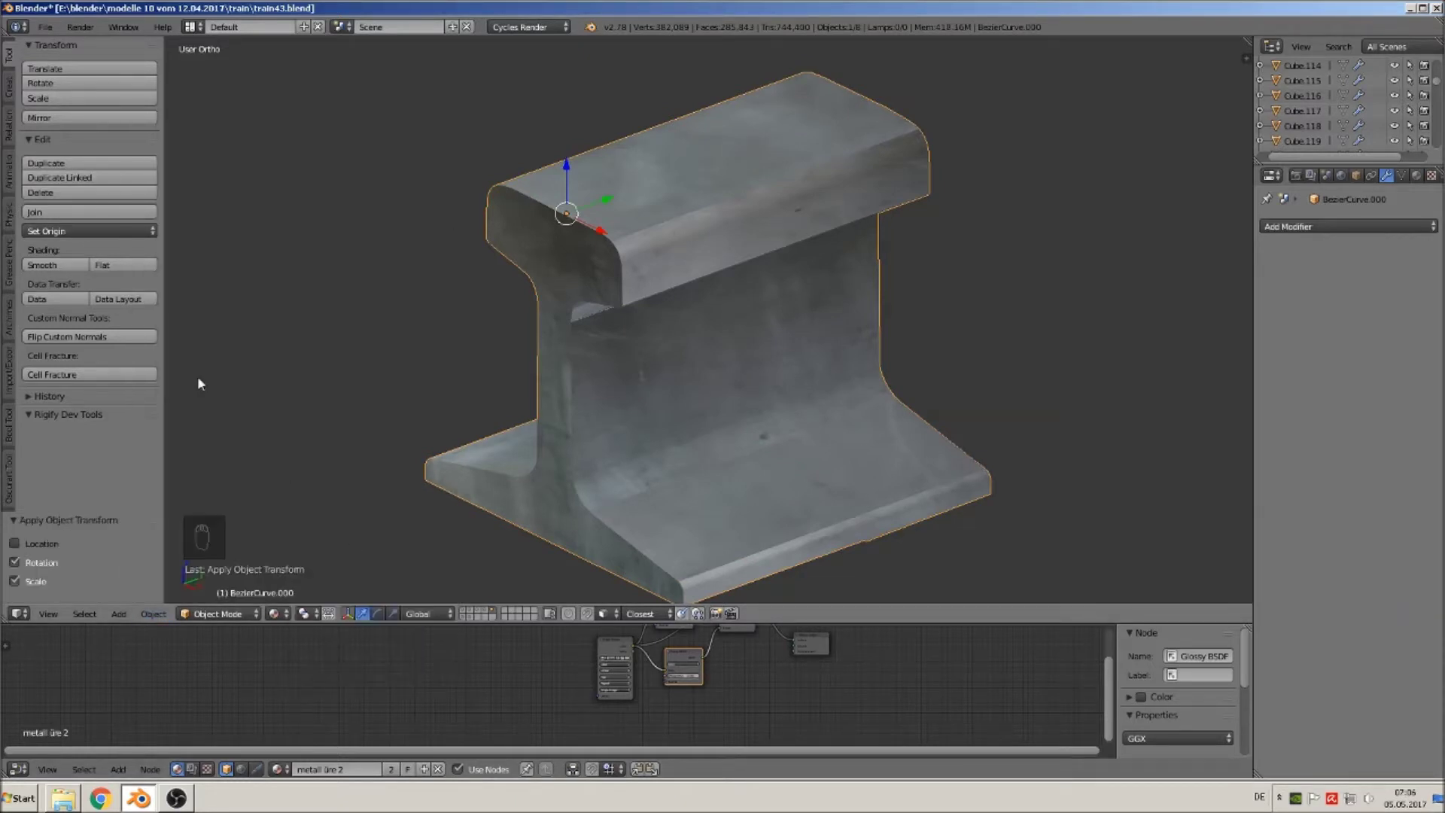
# Move the rail piece's origin to the centre of its geometry.
pyautogui.click(77, 229)
pyautogui.click(81, 264)
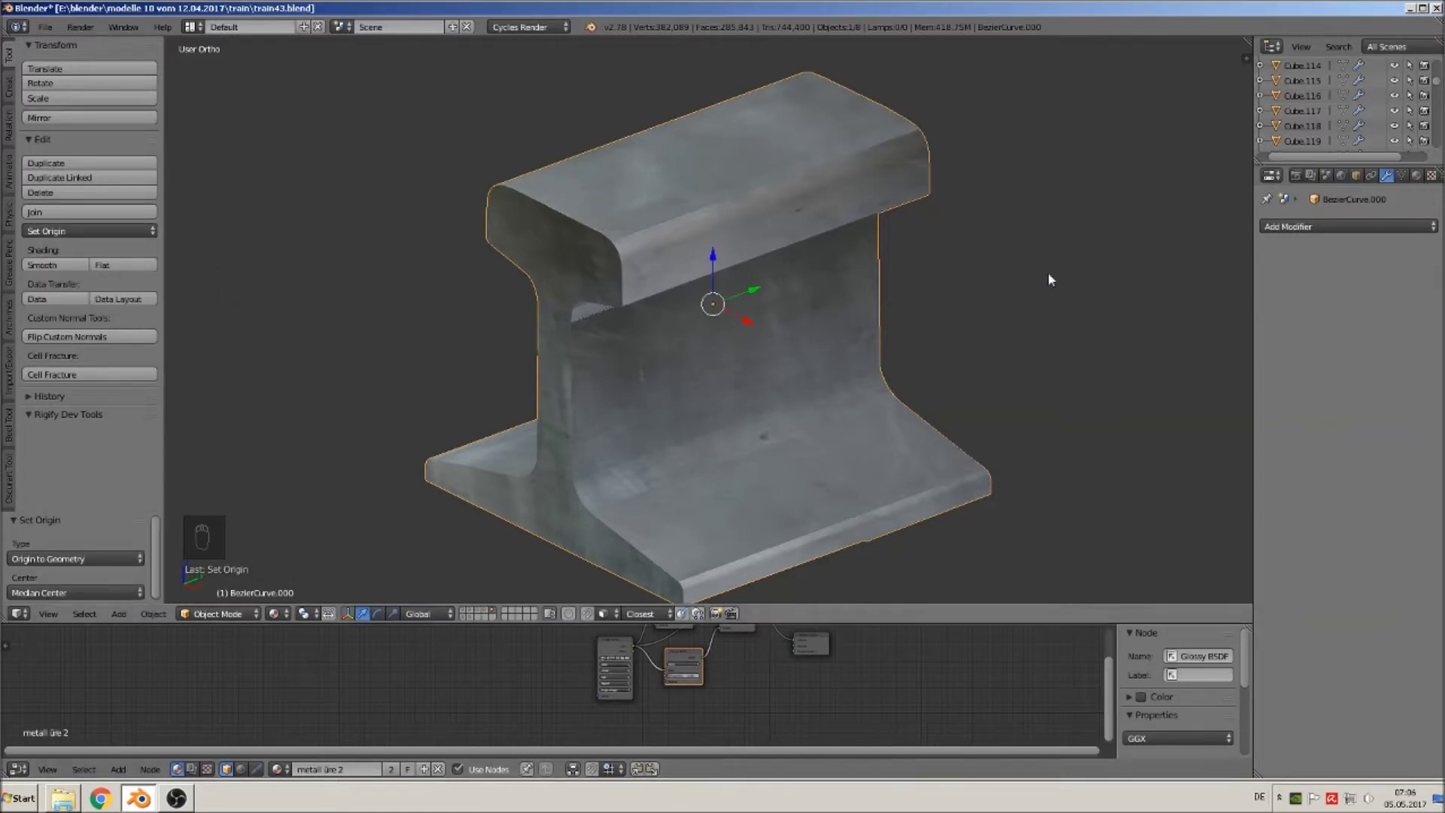
# Cut all links from the Image Texture node in the rail piece's metal material and delete the node.
pyautogui.click(1416, 176)
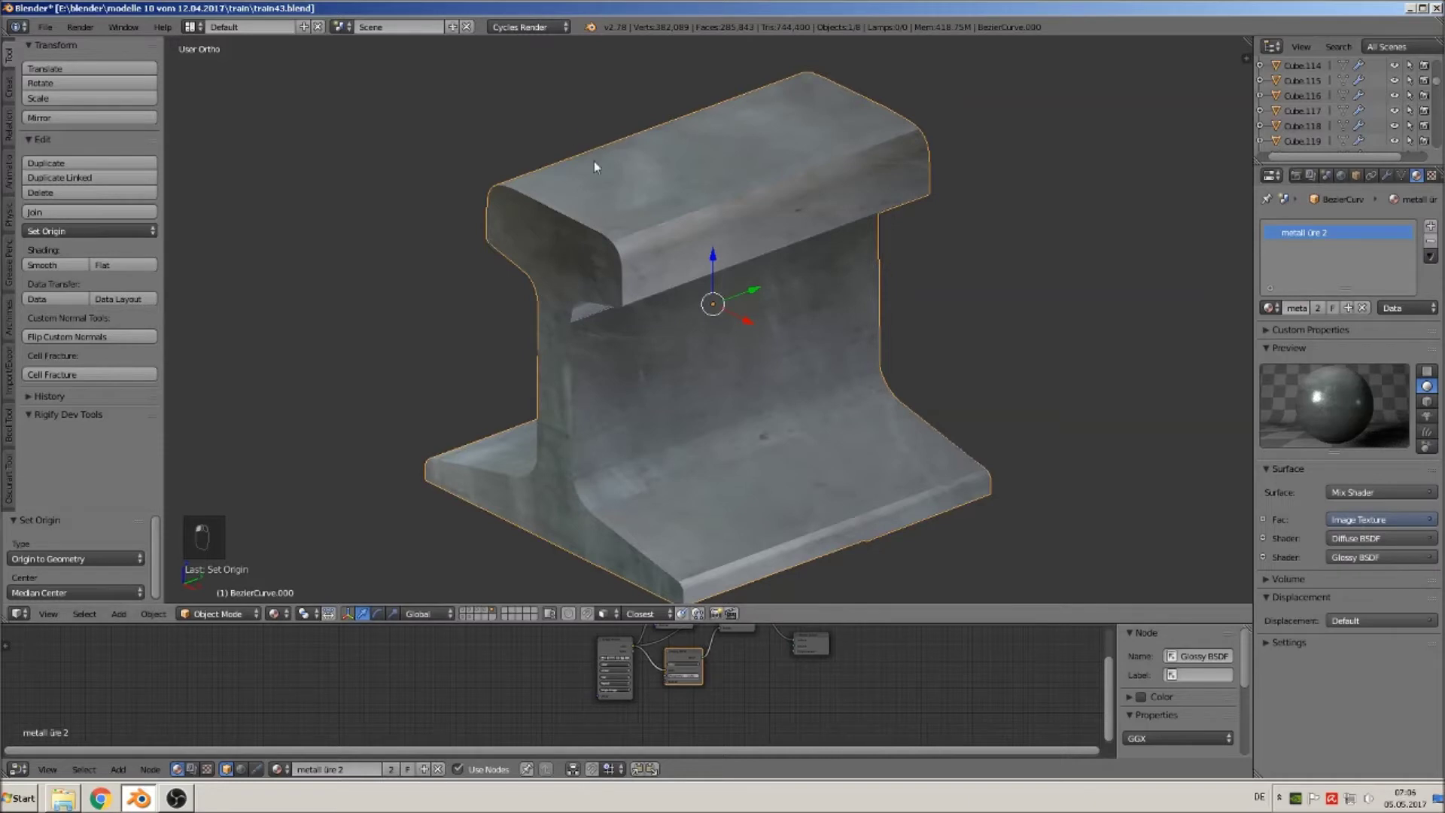
pyautogui.moveTo(816, 624); pyautogui.dragTo(866, 418)
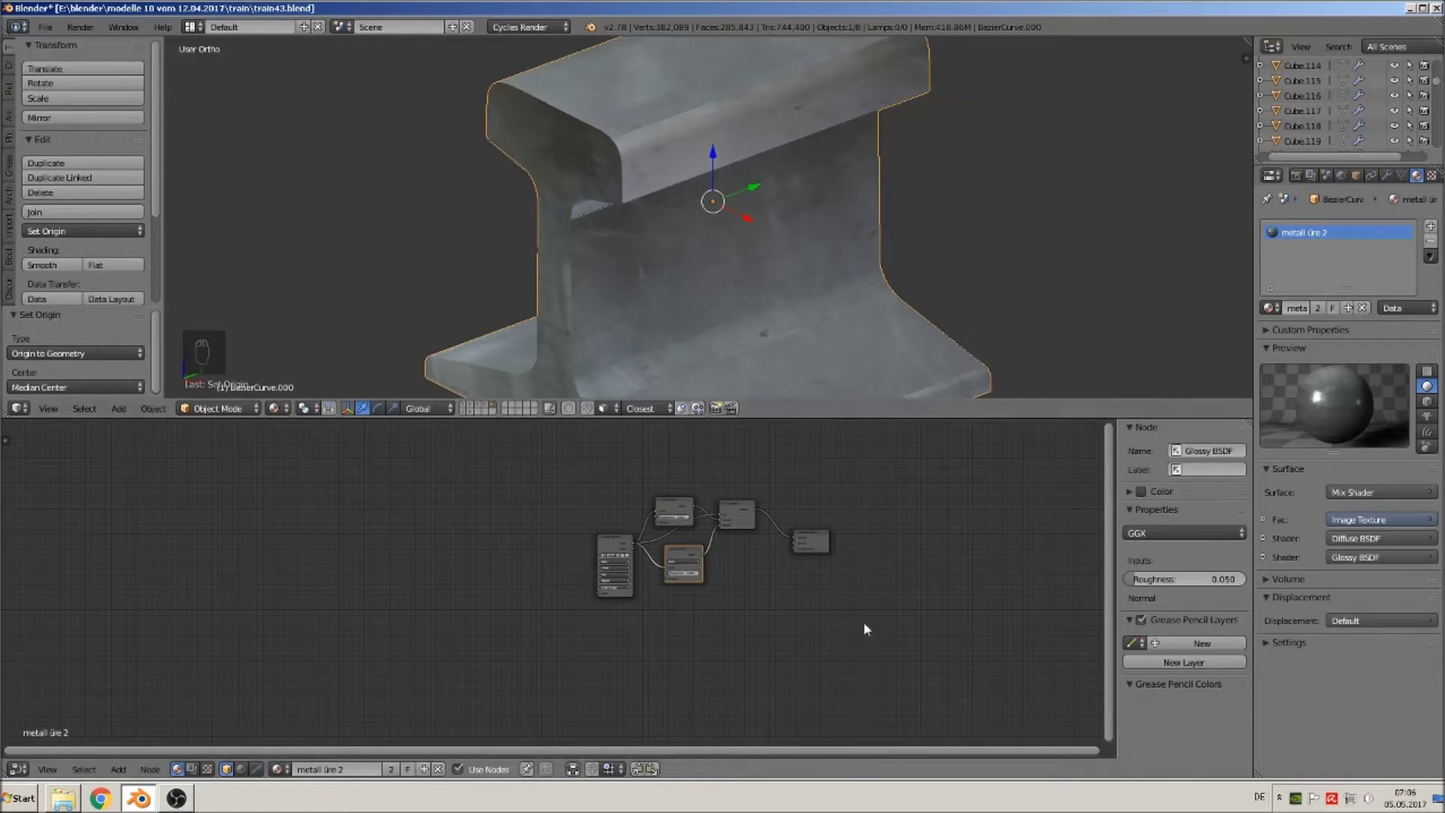
pyautogui.scroll(4, 864, 621)
pyautogui.moveTo(901, 584); pyautogui.dragTo(731, 682, button='middle')
pyautogui.scroll(2, 731, 682)
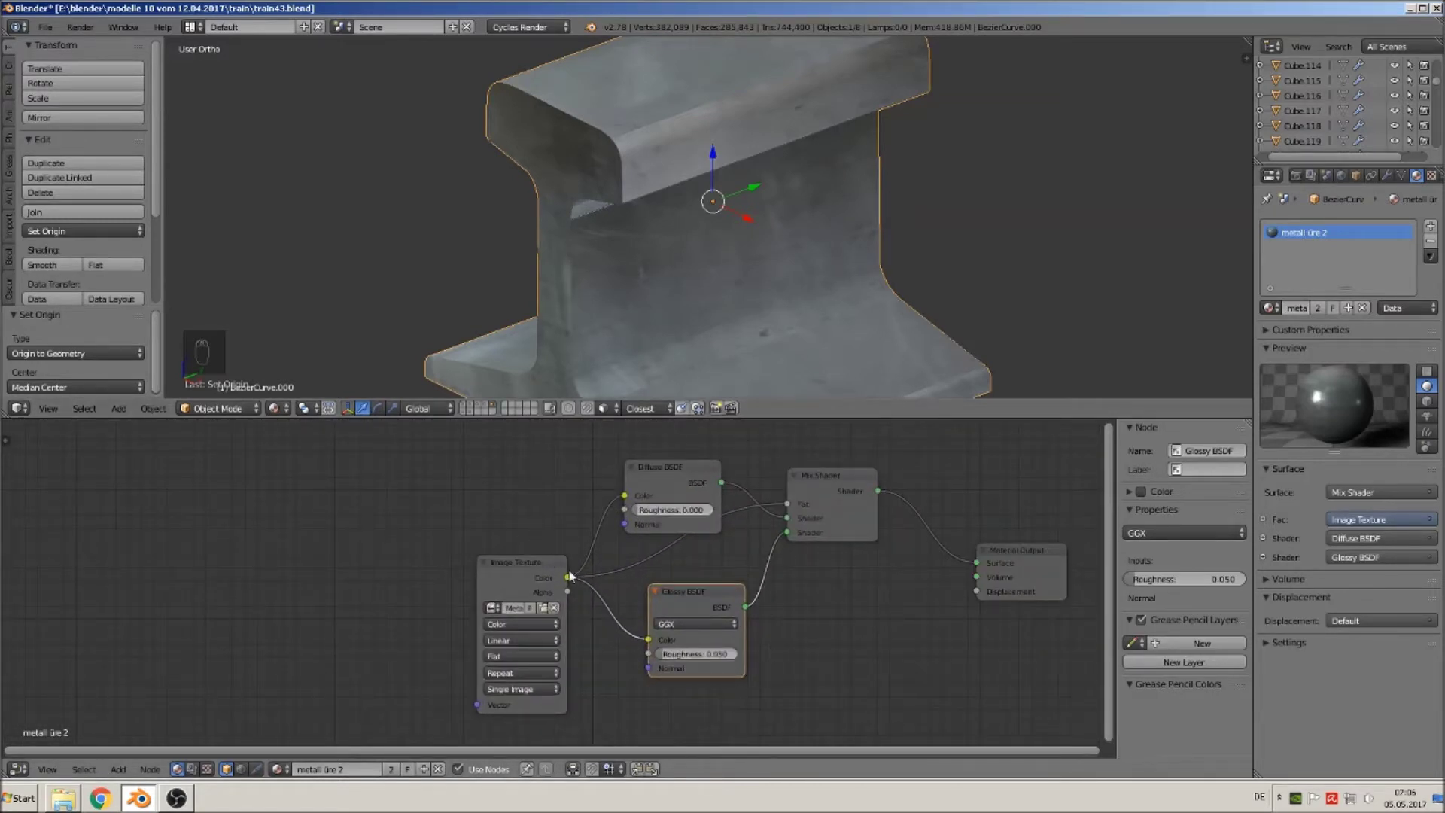
pyautogui.keyDown('ctrl'); pyautogui.moveTo(587, 516); pyautogui.dragTo(600, 677, button='right'); pyautogui.keyUp('ctrl')
pyautogui.moveTo(539, 561); pyautogui.dragTo(419, 566)
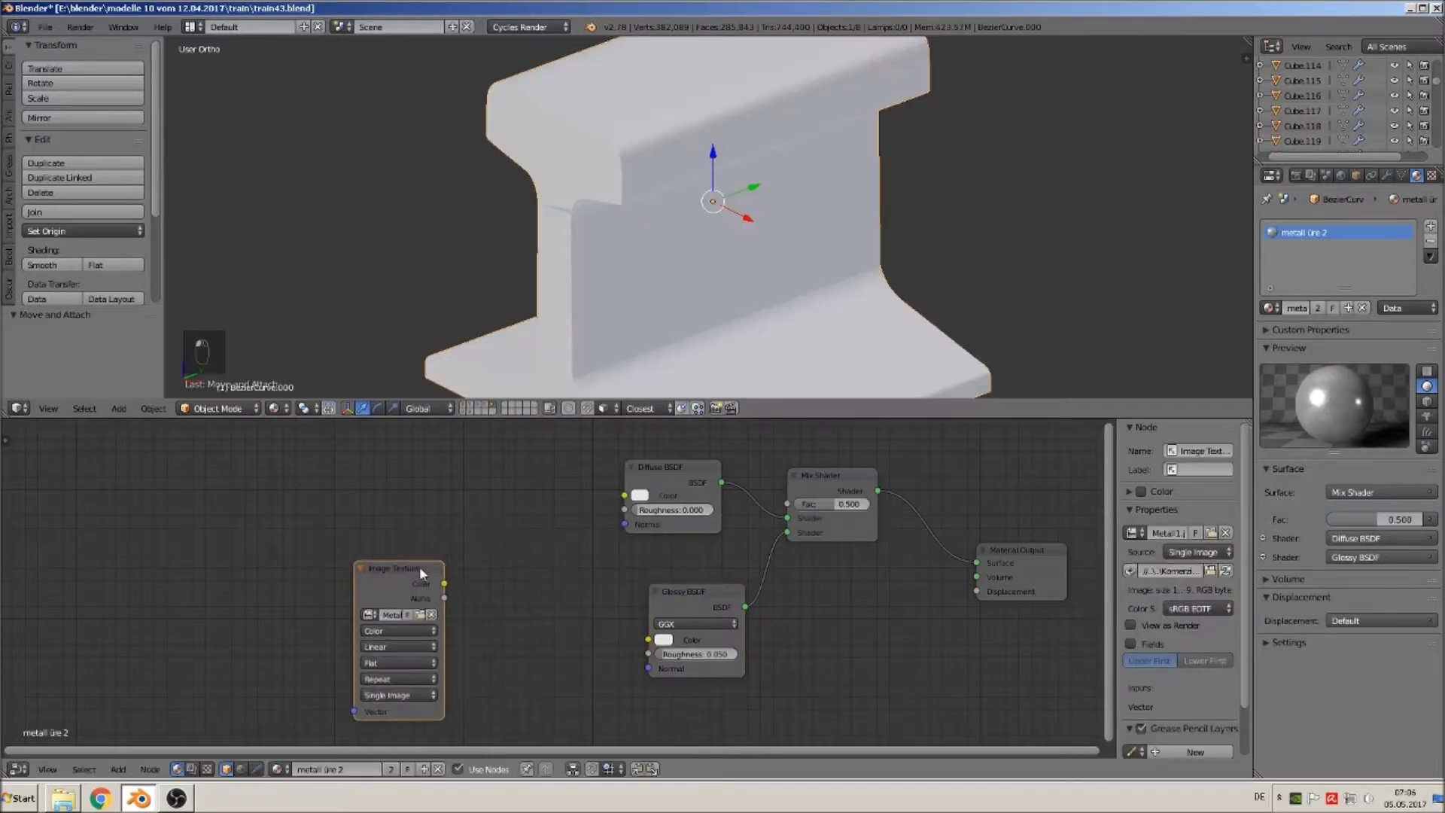
pyautogui.press('x')
# Move the Diffuse BSDF node closer to the Mix Shader and darken its color to a medium grey.
pyautogui.scroll(-1, 675, 593)
pyautogui.moveTo(692, 584); pyautogui.dragTo(564, 645, button='middle')
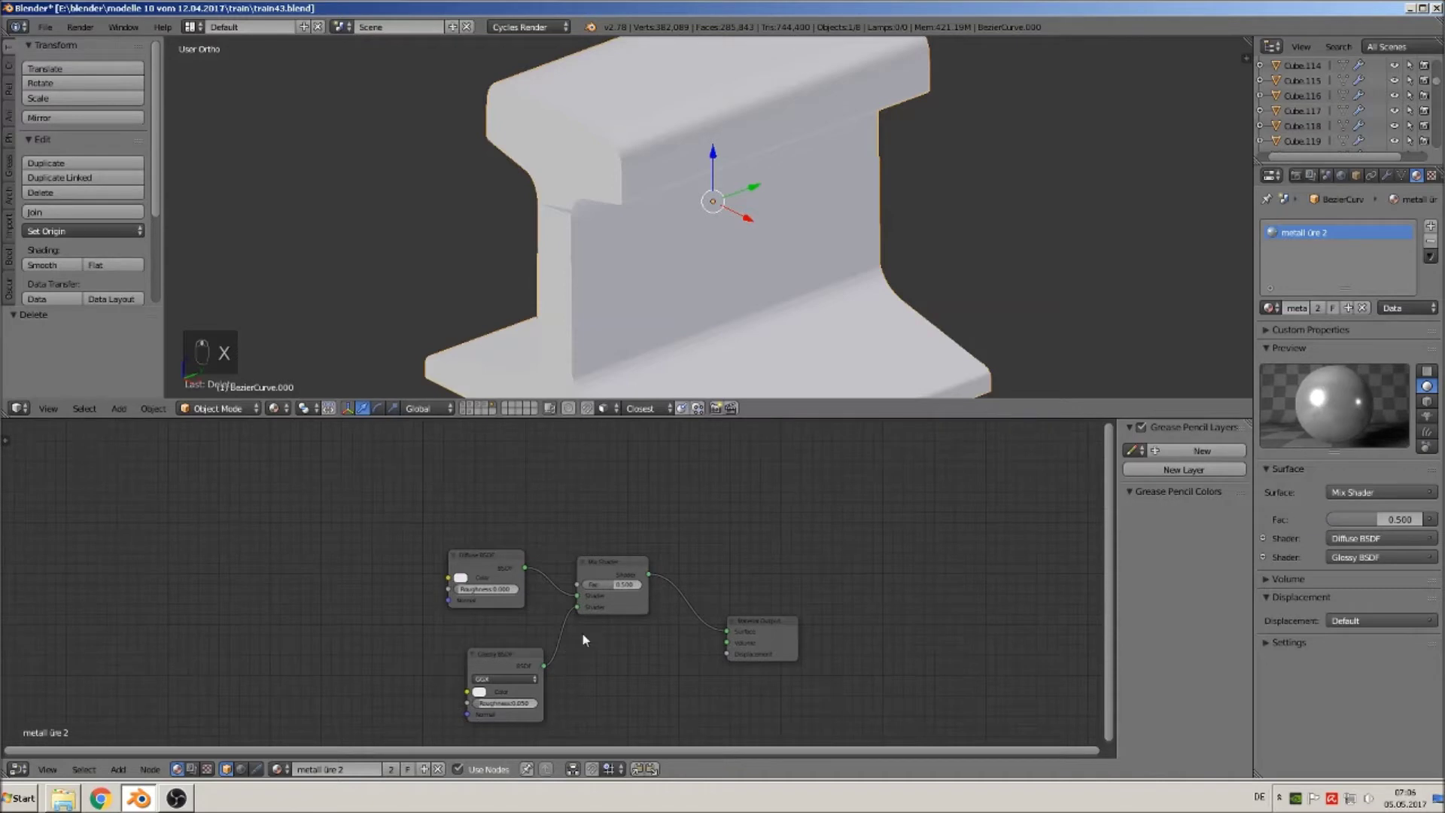
pyautogui.moveTo(488, 555); pyautogui.dragTo(504, 569)
pyautogui.click(480, 597)
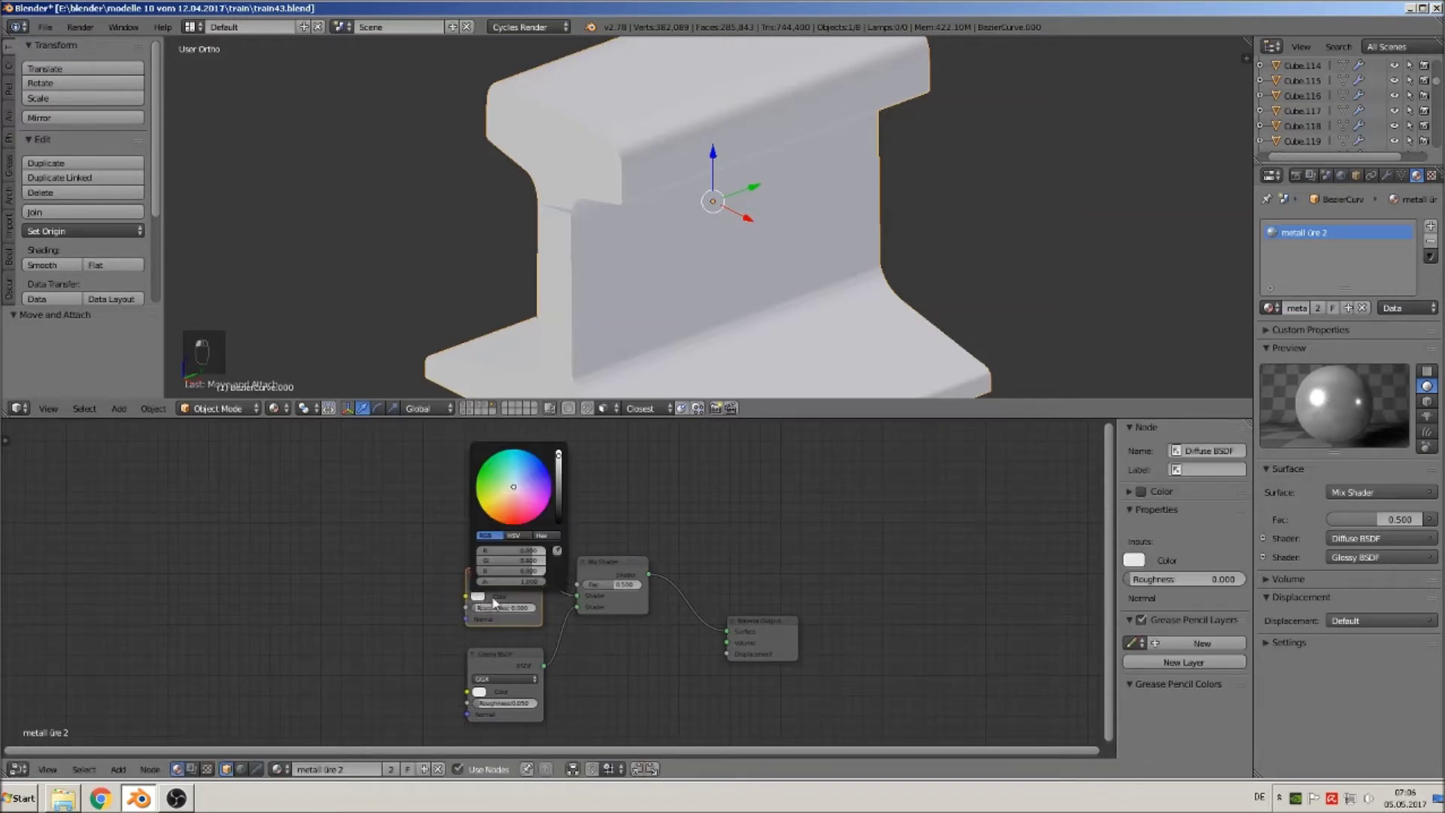
pyautogui.click(558, 485)
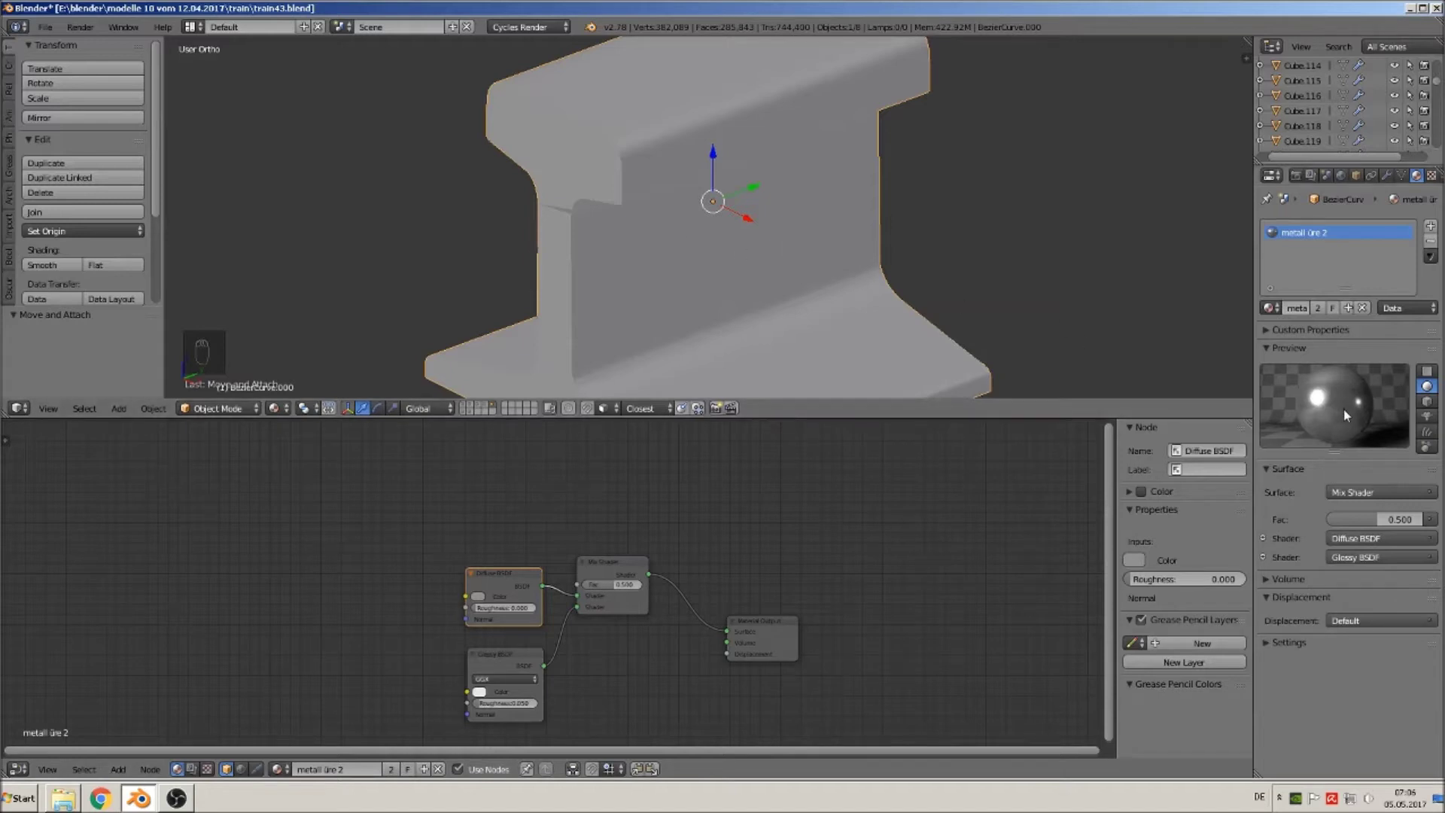
# Add a Noise Texture node above the shaders and link its Color output to the Mix Shader's Fac input.
pyautogui.click(118, 769)
pyautogui.moveTo(151, 706)
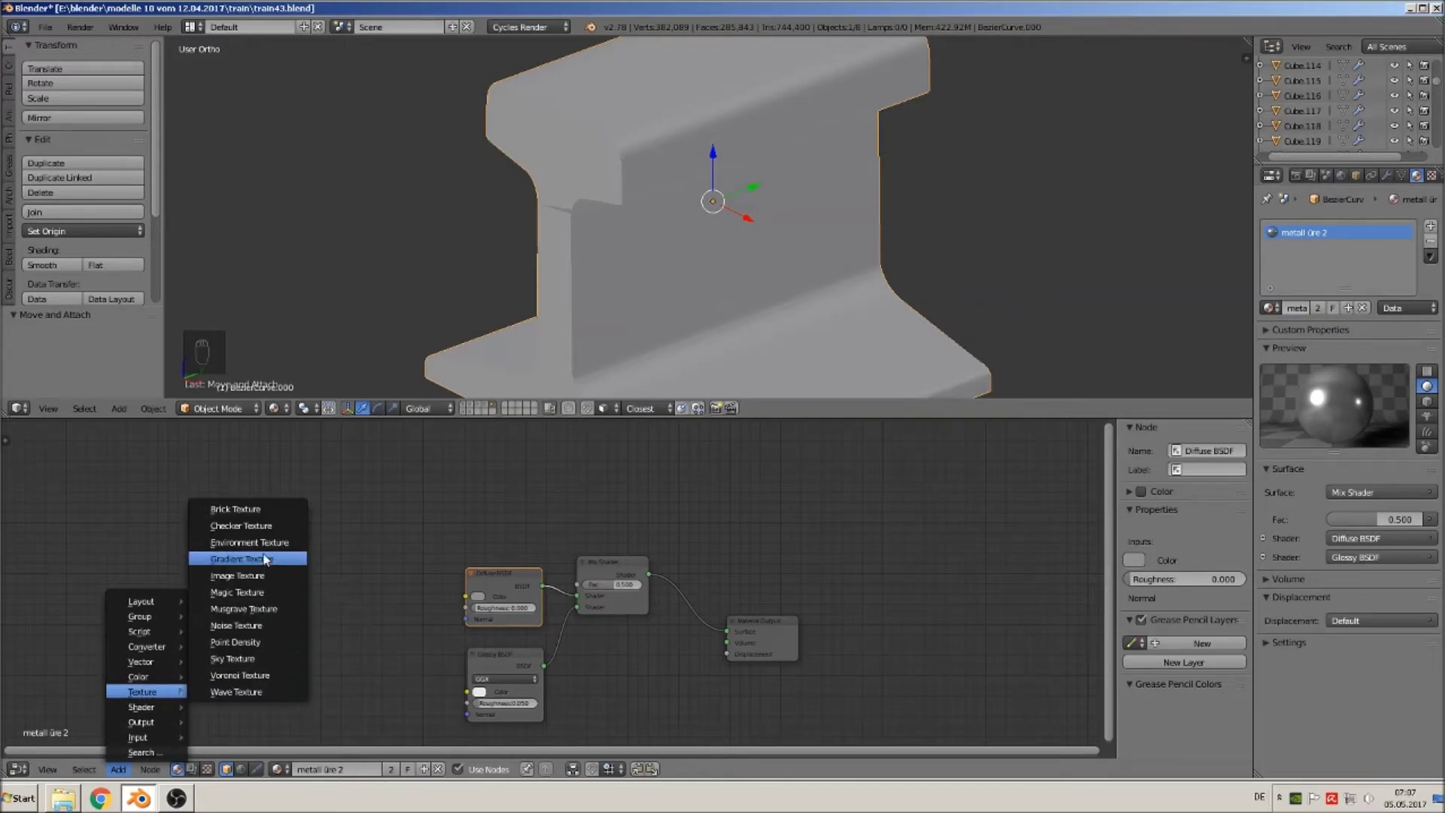
pyautogui.click(261, 625)
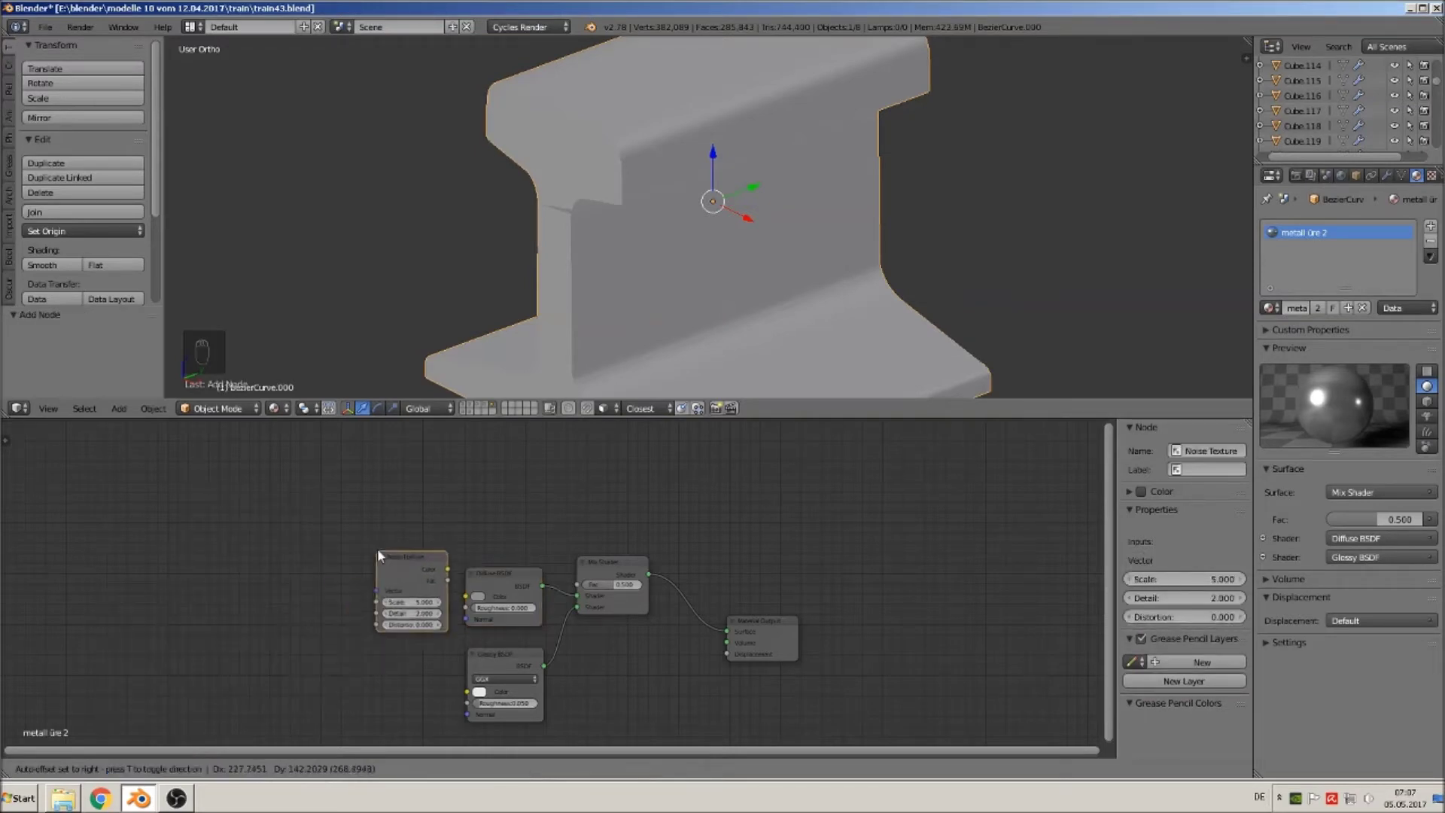
pyautogui.click(419, 467)
pyautogui.moveTo(491, 485); pyautogui.dragTo(594, 585)
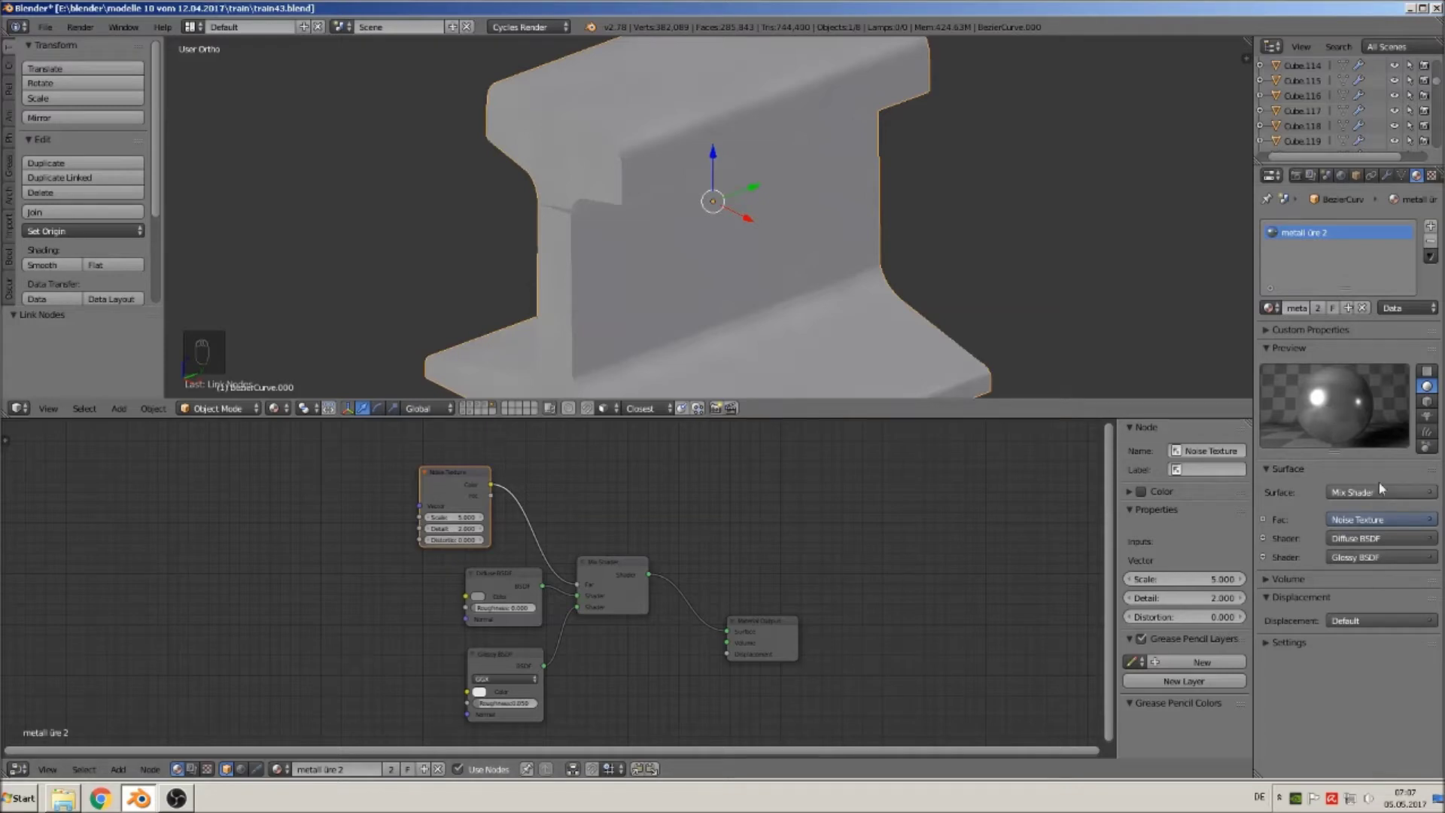
# Raise the Glossy BSDF roughness of the metal material to 0.133.
pyautogui.scroll(1, 688, 658)
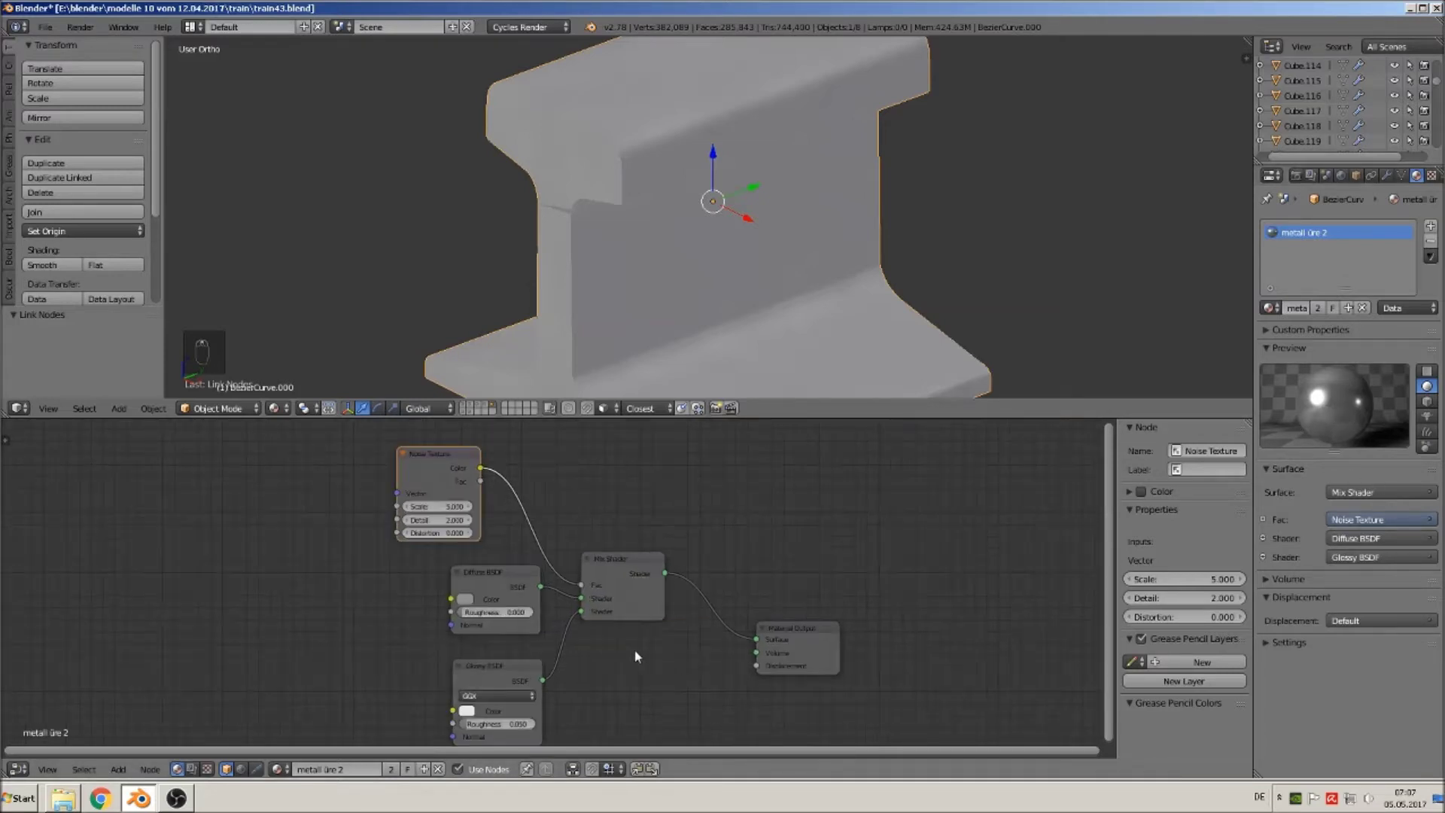
pyautogui.click(490, 726)
pyautogui.moveTo(490, 726)
pyautogui.mouseDown()
pyautogui.moveTo(521, 725)
pyautogui.moveTo(498, 725)
pyautogui.mouseUp()
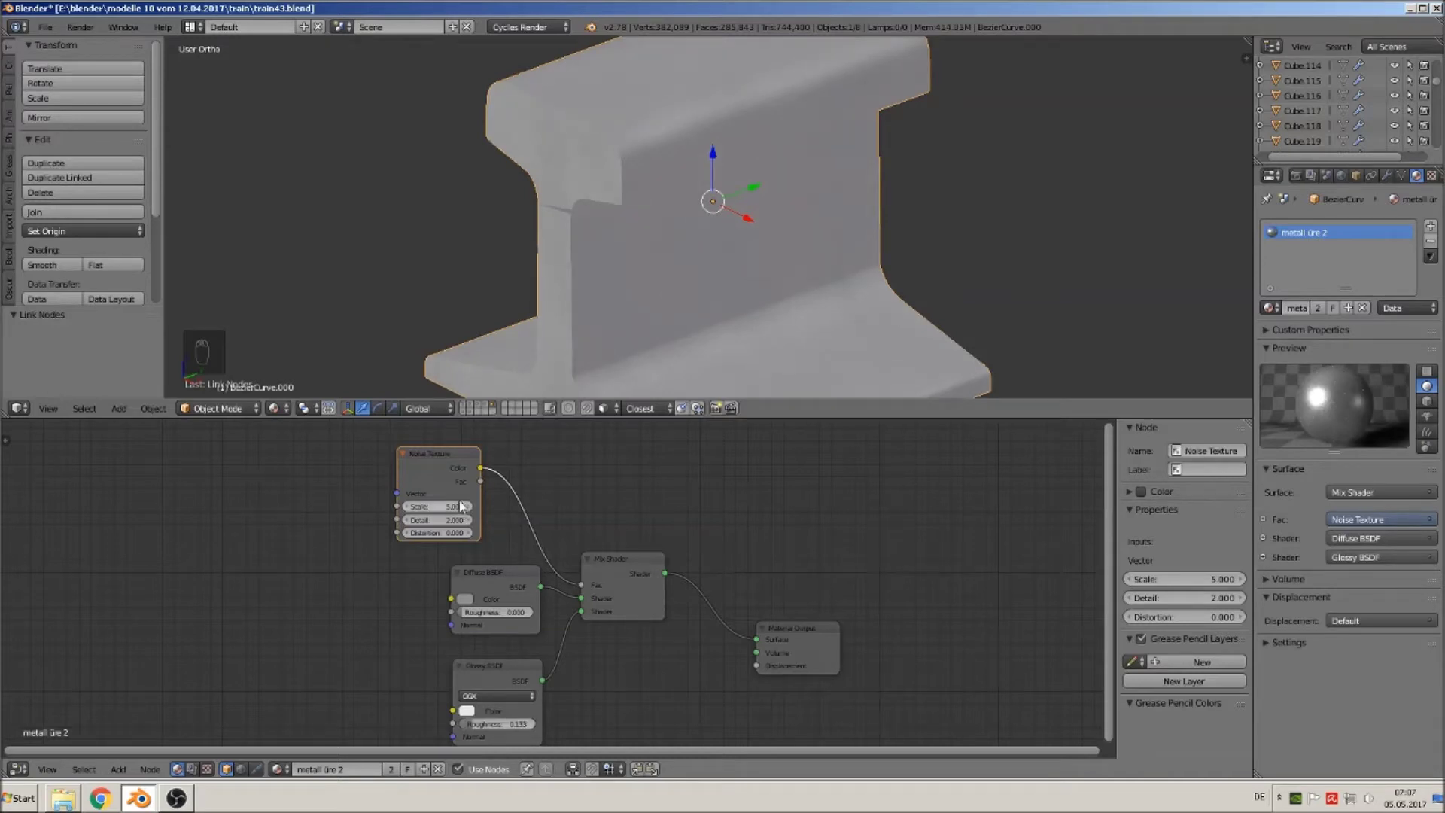
# Preview the rail piece in rendered shading in an enlarged viewport, leave that preview, and examine the rails in the reference photos.
pyautogui.click(273, 408)
pyautogui.press('Return')
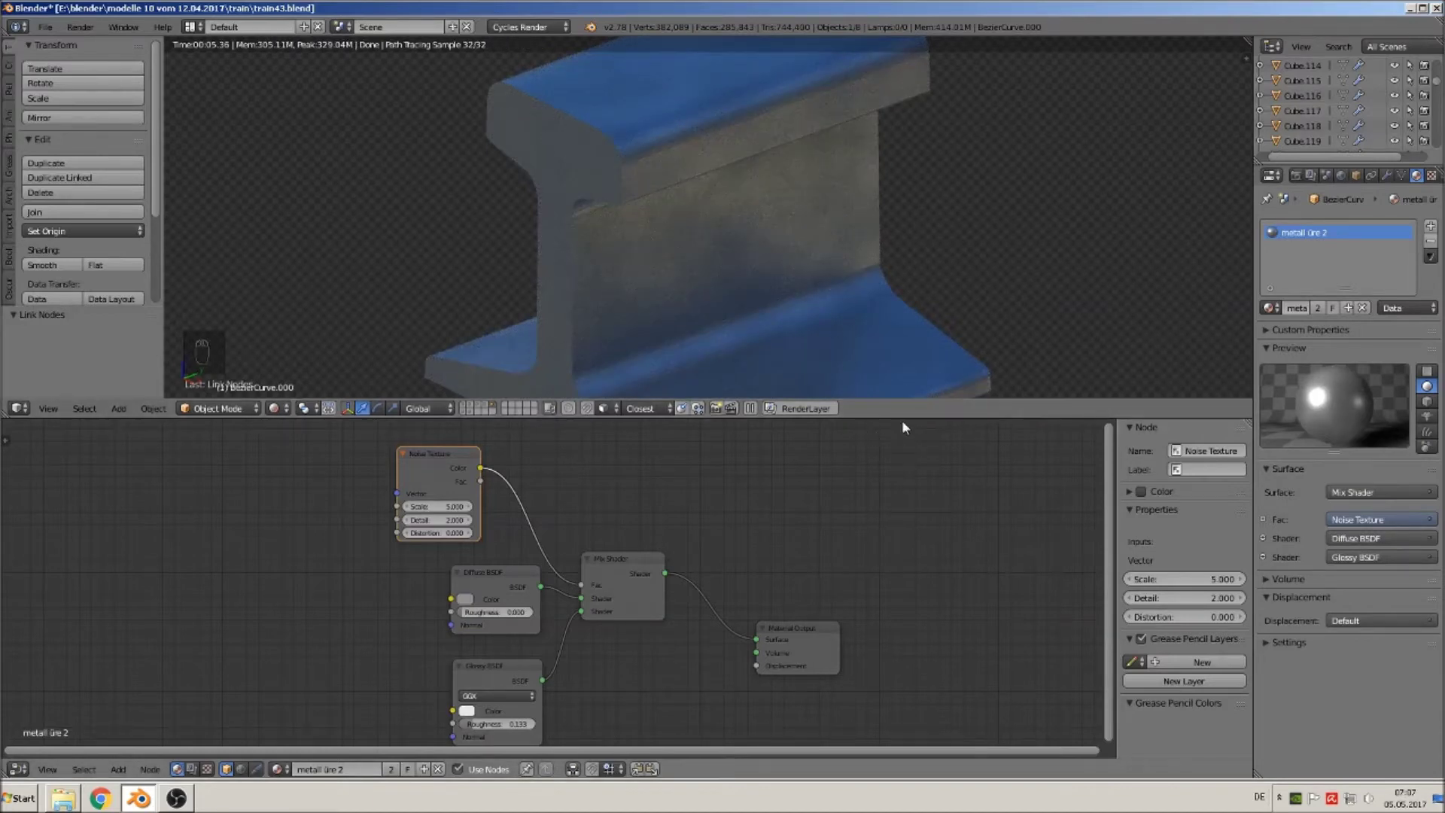
pyautogui.moveTo(906, 418); pyautogui.dragTo(906, 560)
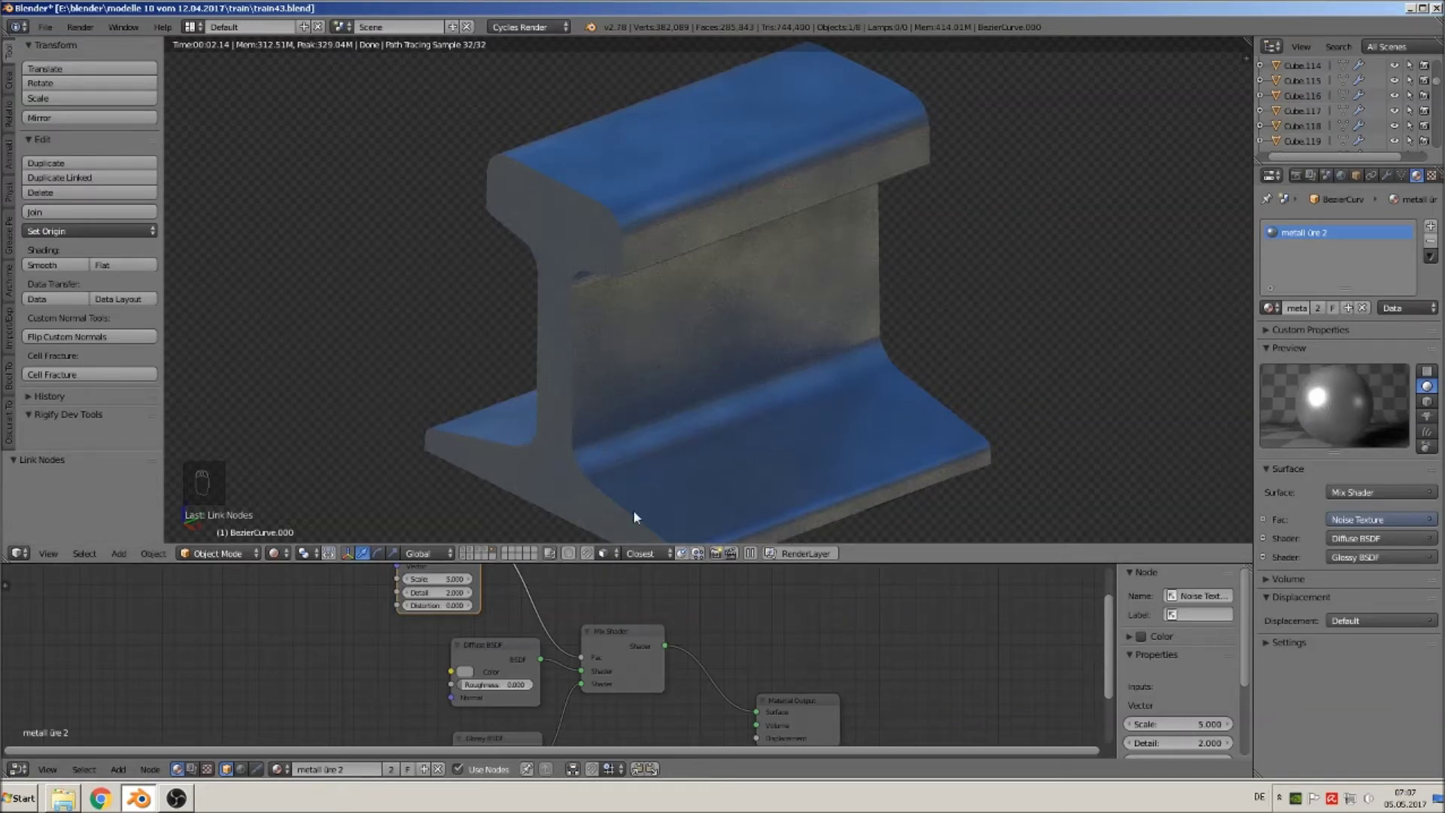
pyautogui.click(275, 553)
pyautogui.click(346, 465)
pyautogui.scroll(-10, 736, 394)
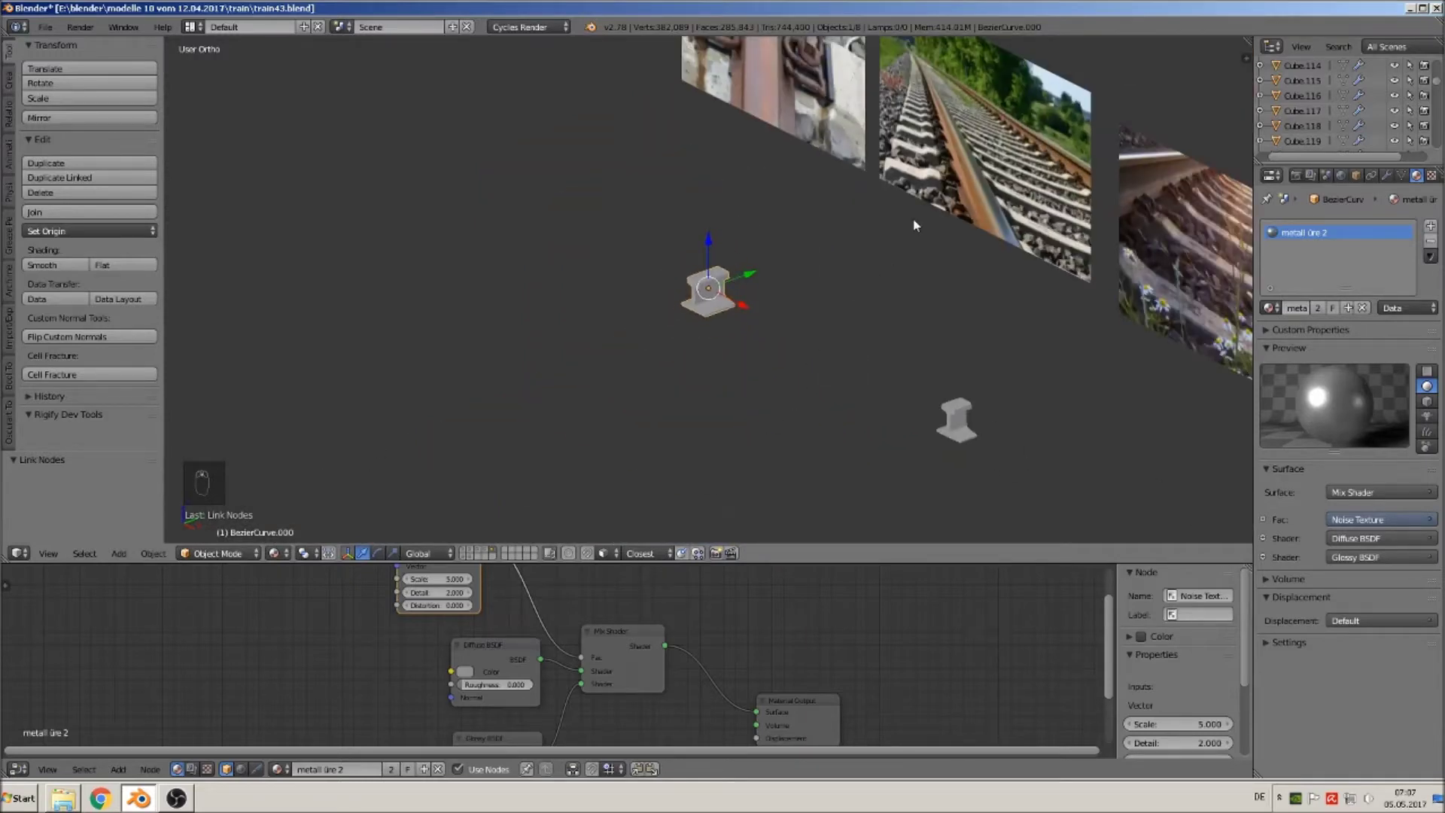
pyautogui.scroll(10, 915, 224)
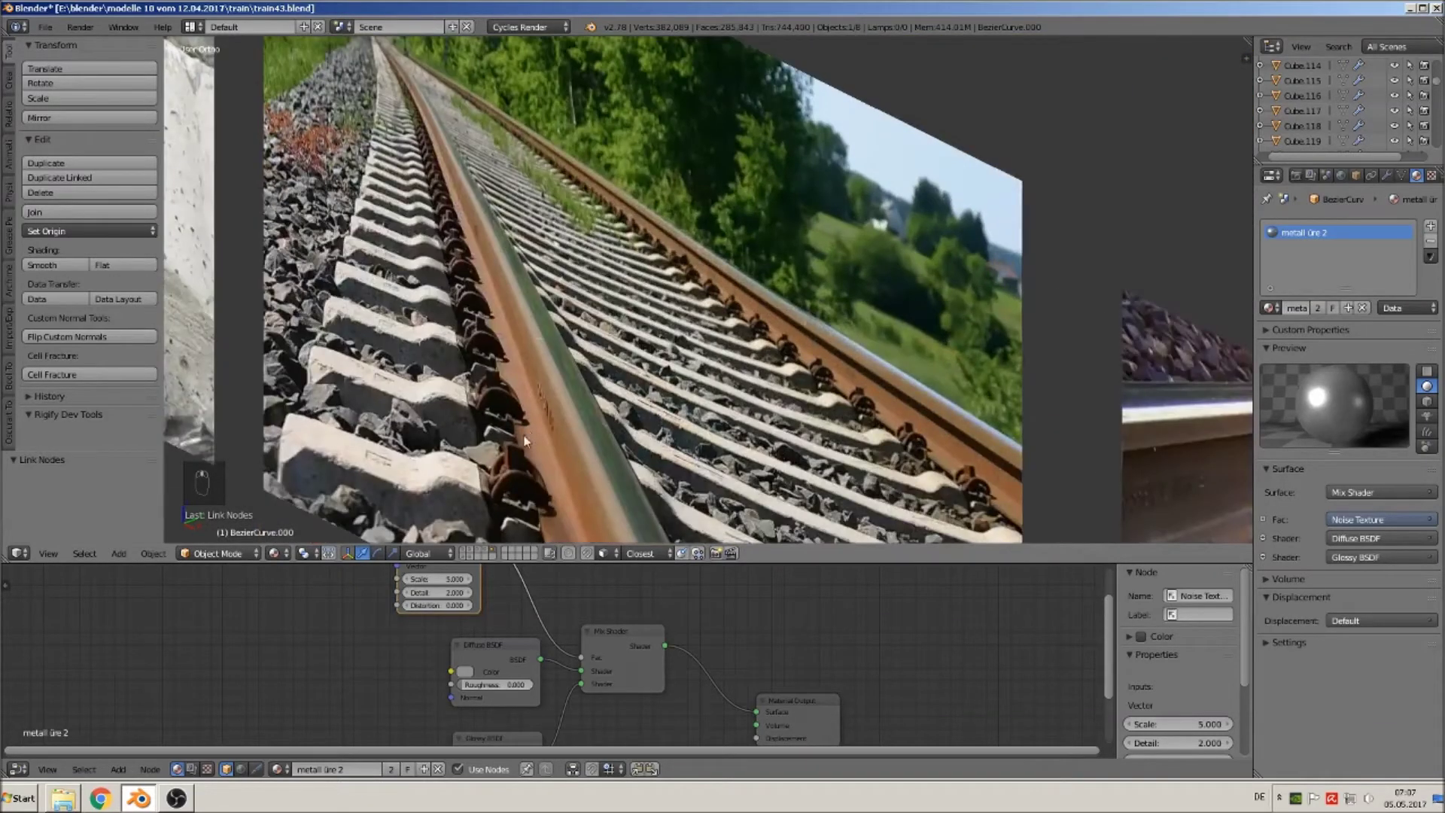
pyautogui.scroll(-10, 578, 481)
pyautogui.scroll(6, 767, 364)
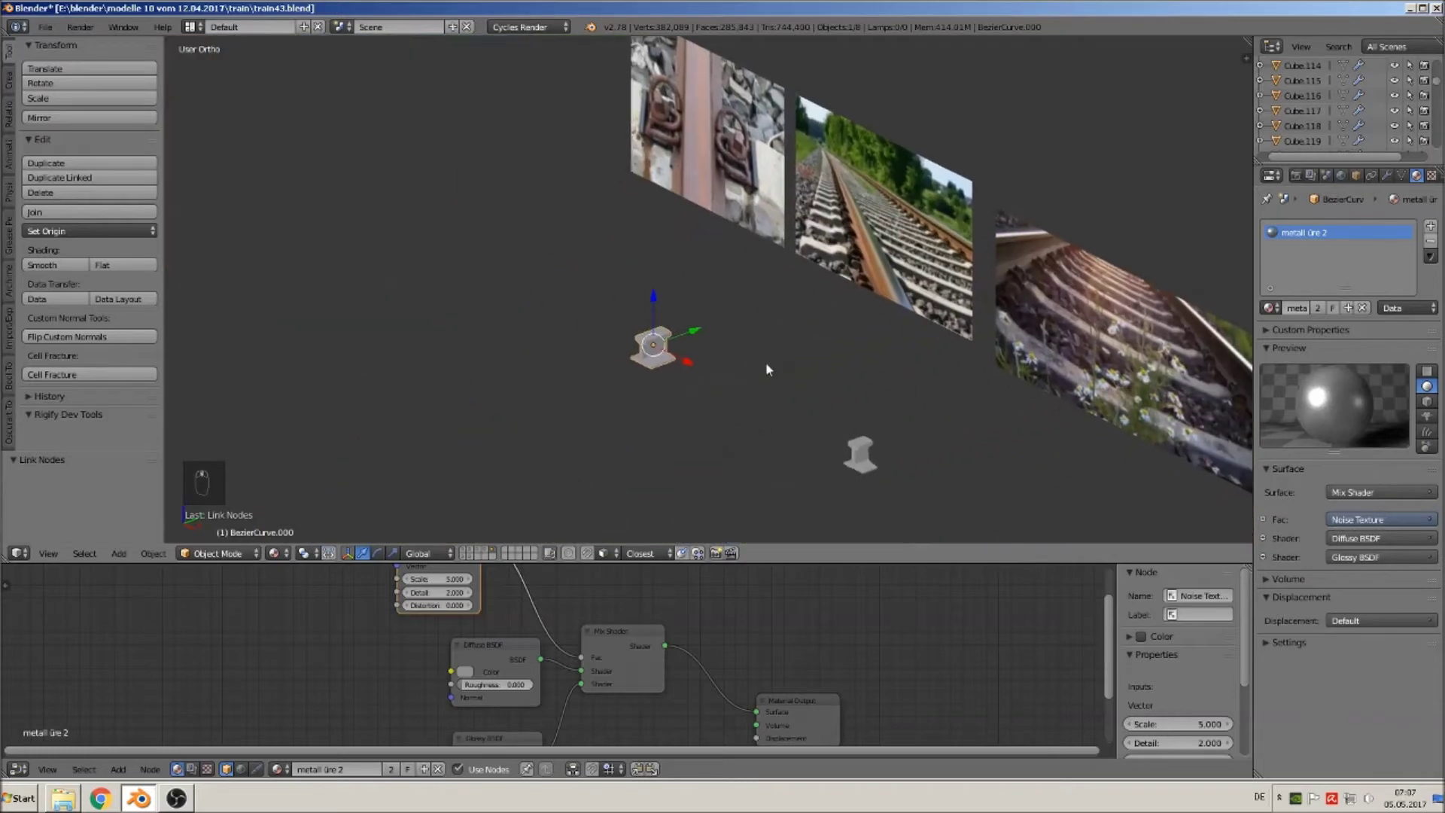
pyautogui.keyDown('shift'); pyautogui.moveTo(657, 454); pyautogui.dragTo(869, 405, button='middle'); pyautogui.keyUp('shift')
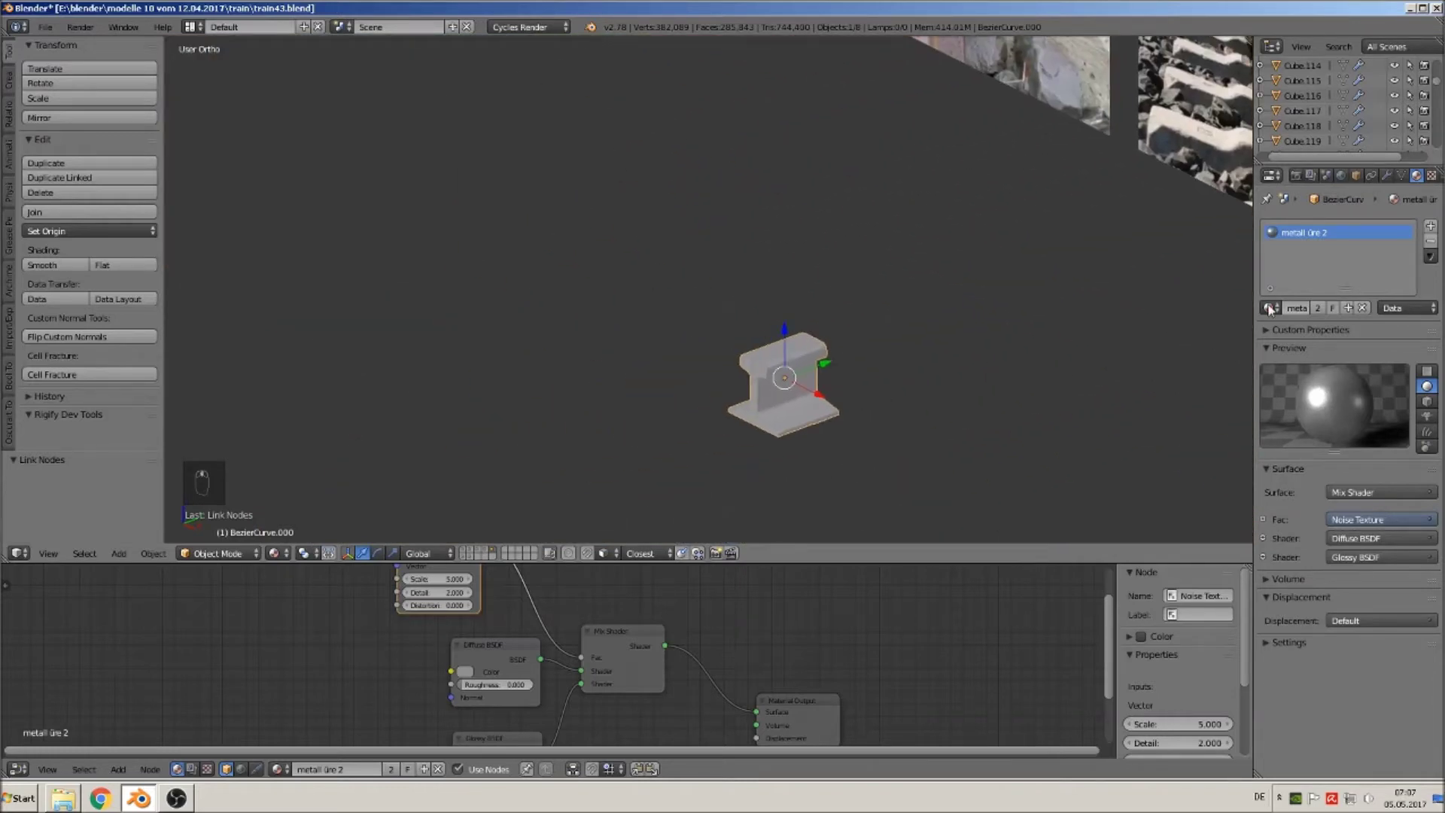
# Add a second material slot to the rail piece and assign the existing rust material to it.
pyautogui.click(1431, 229)
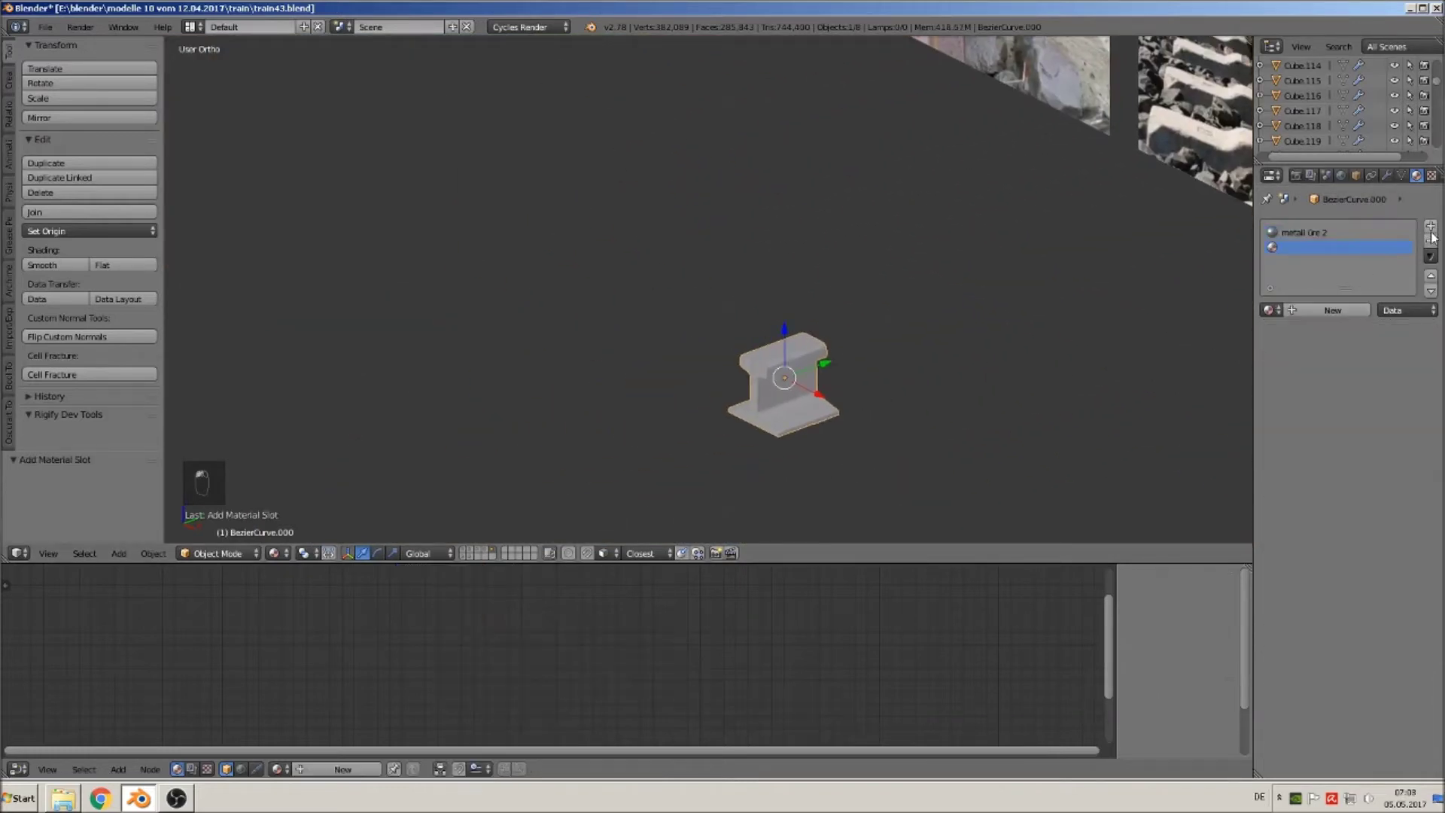
pyautogui.click(1268, 310)
pyautogui.write('r')
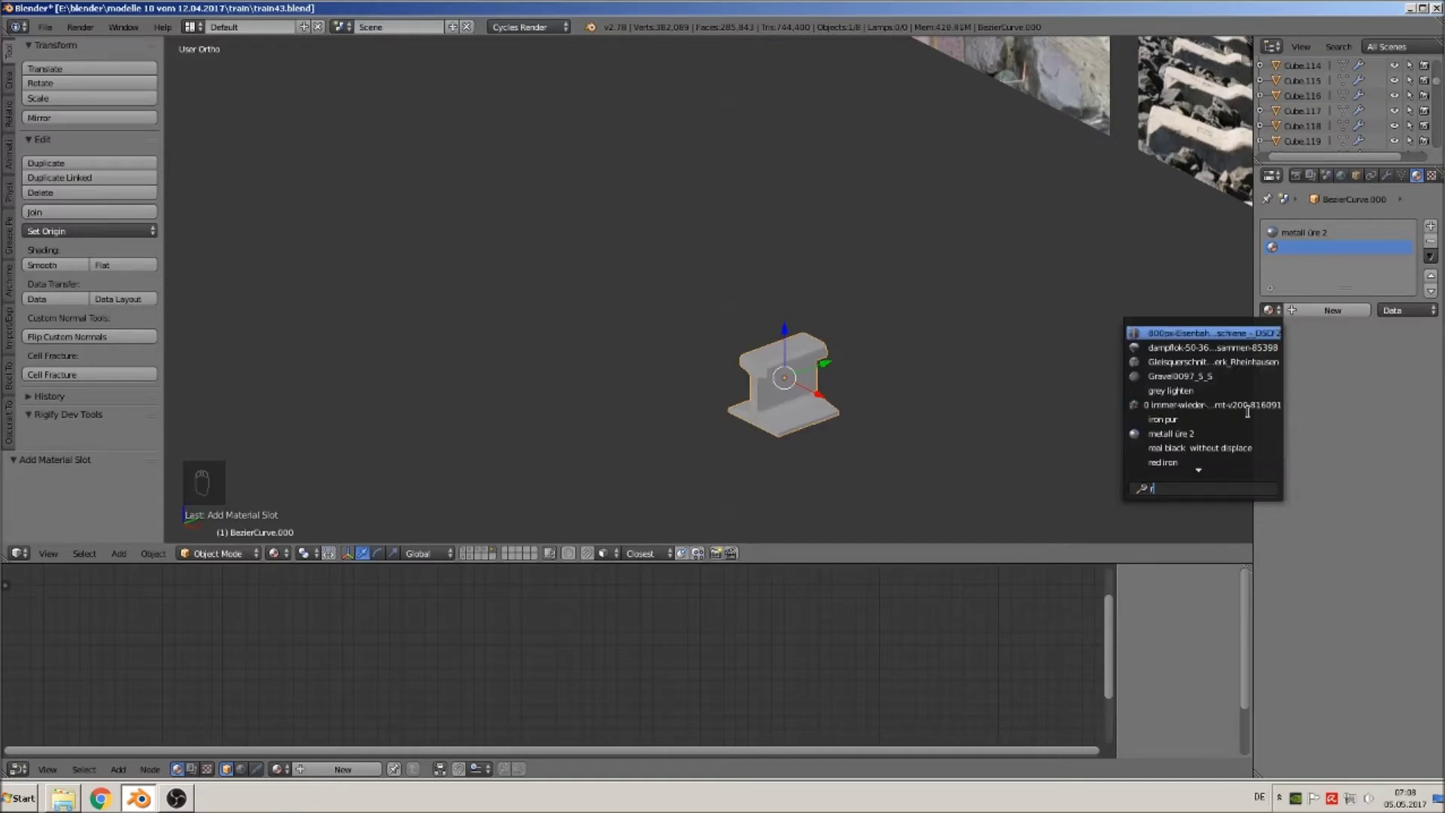
pyautogui.scroll(-13, 1248, 412)
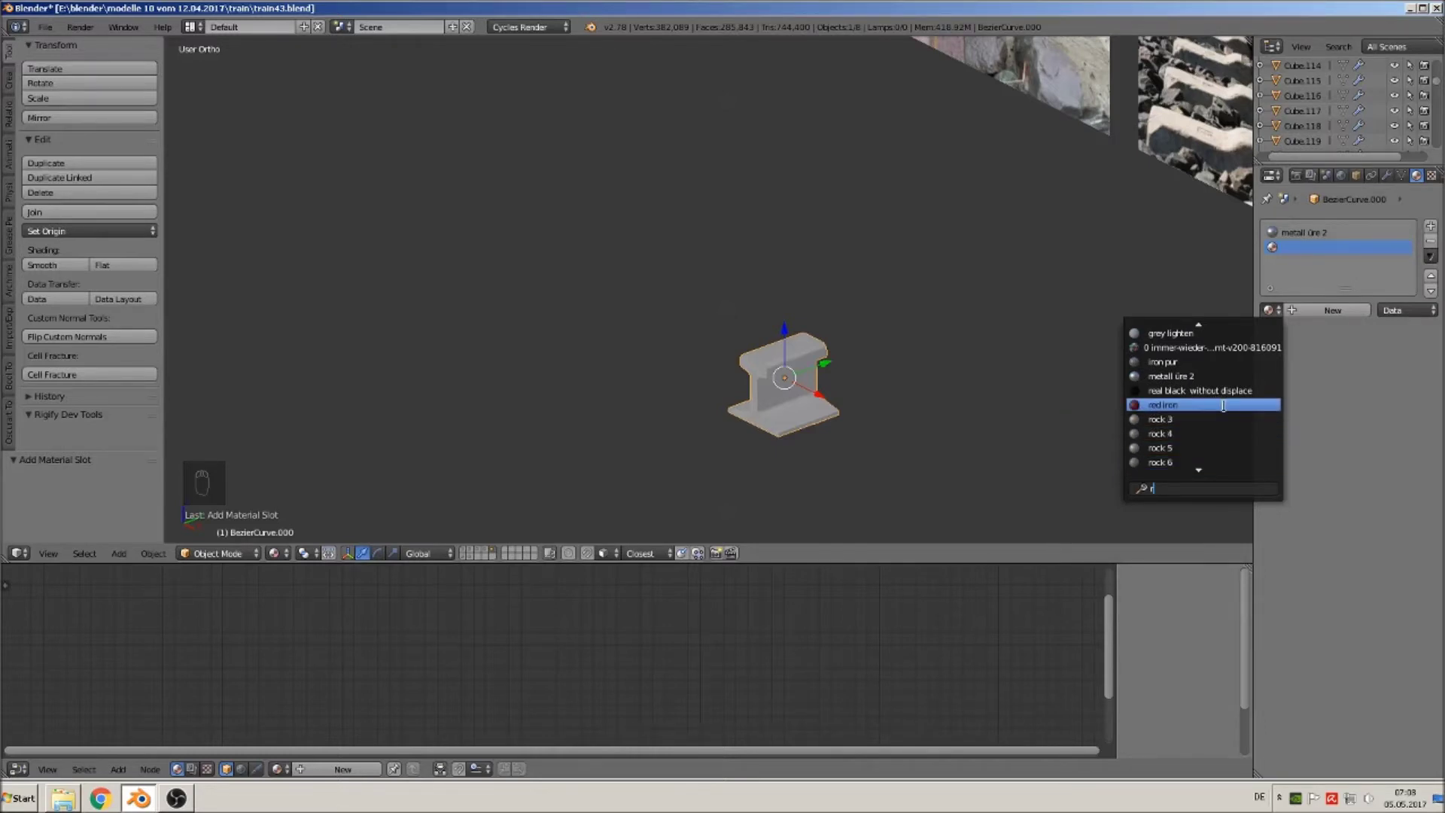
pyautogui.scroll(-8, 1218, 412)
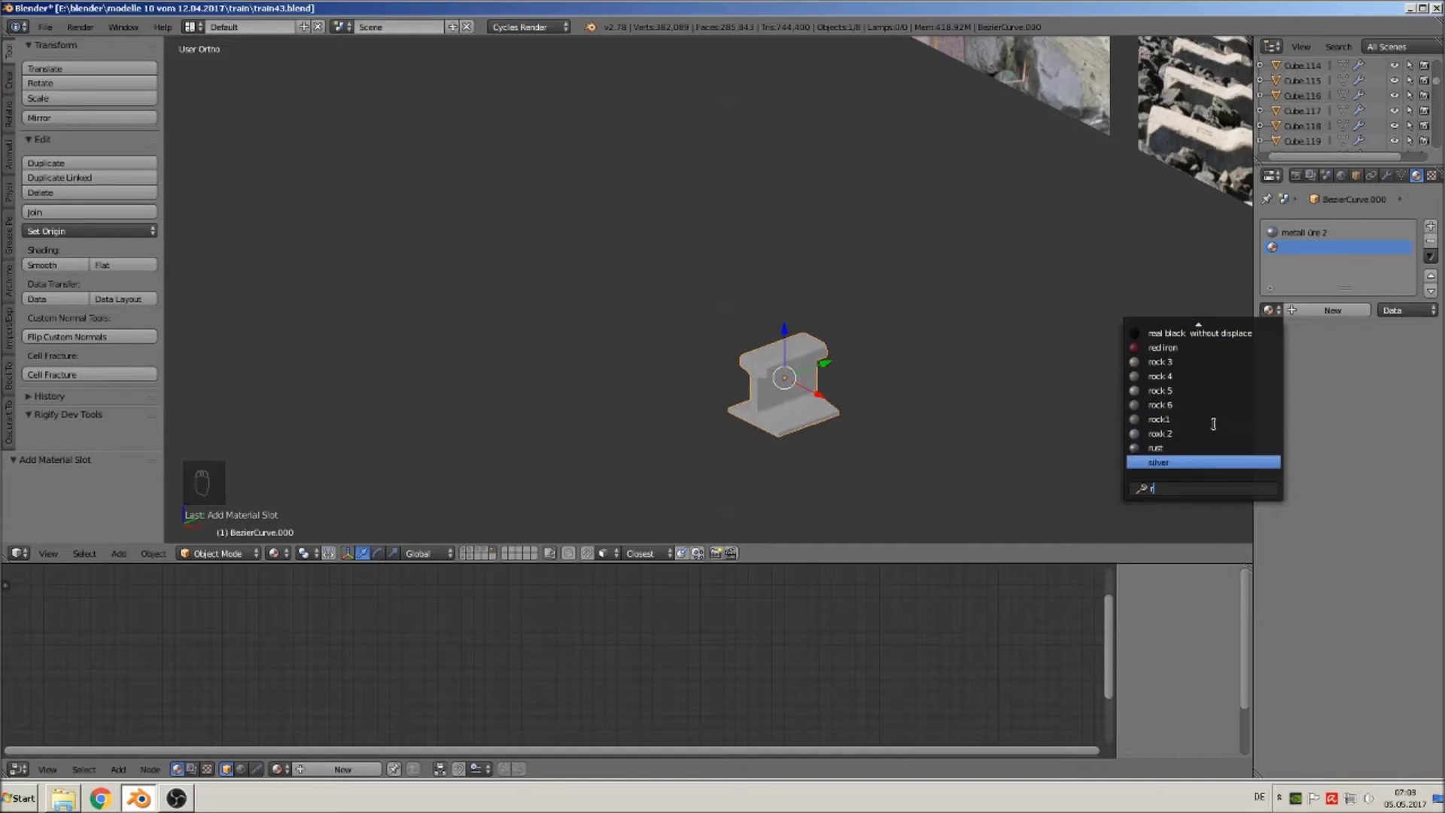
pyautogui.click(1194, 447)
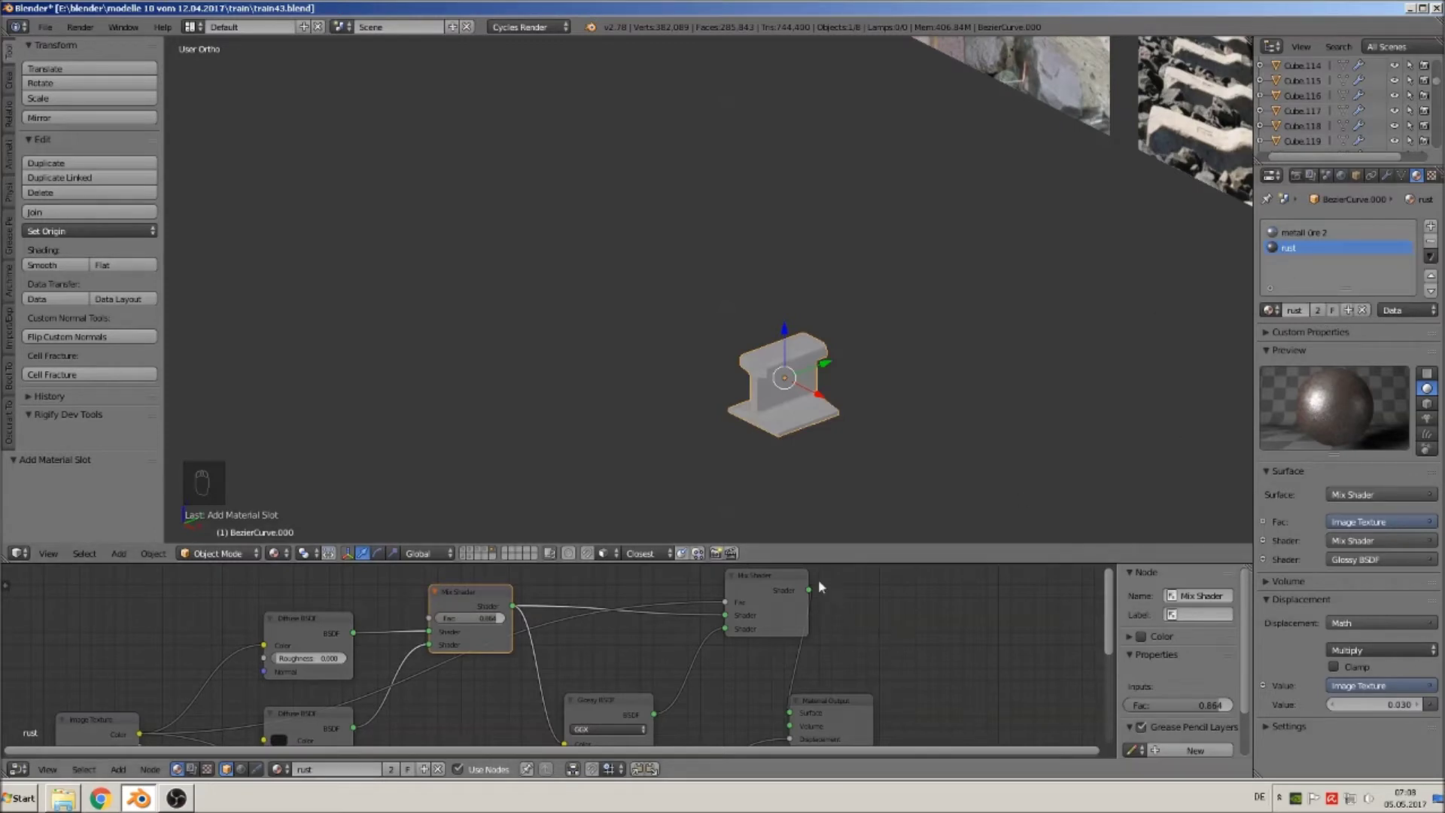
# Set the rust material's Glossy BSDF roughness to 0.375 and the first Mix Shader's factor to 0.409.
pyautogui.moveTo(861, 562); pyautogui.dragTo(913, 332)
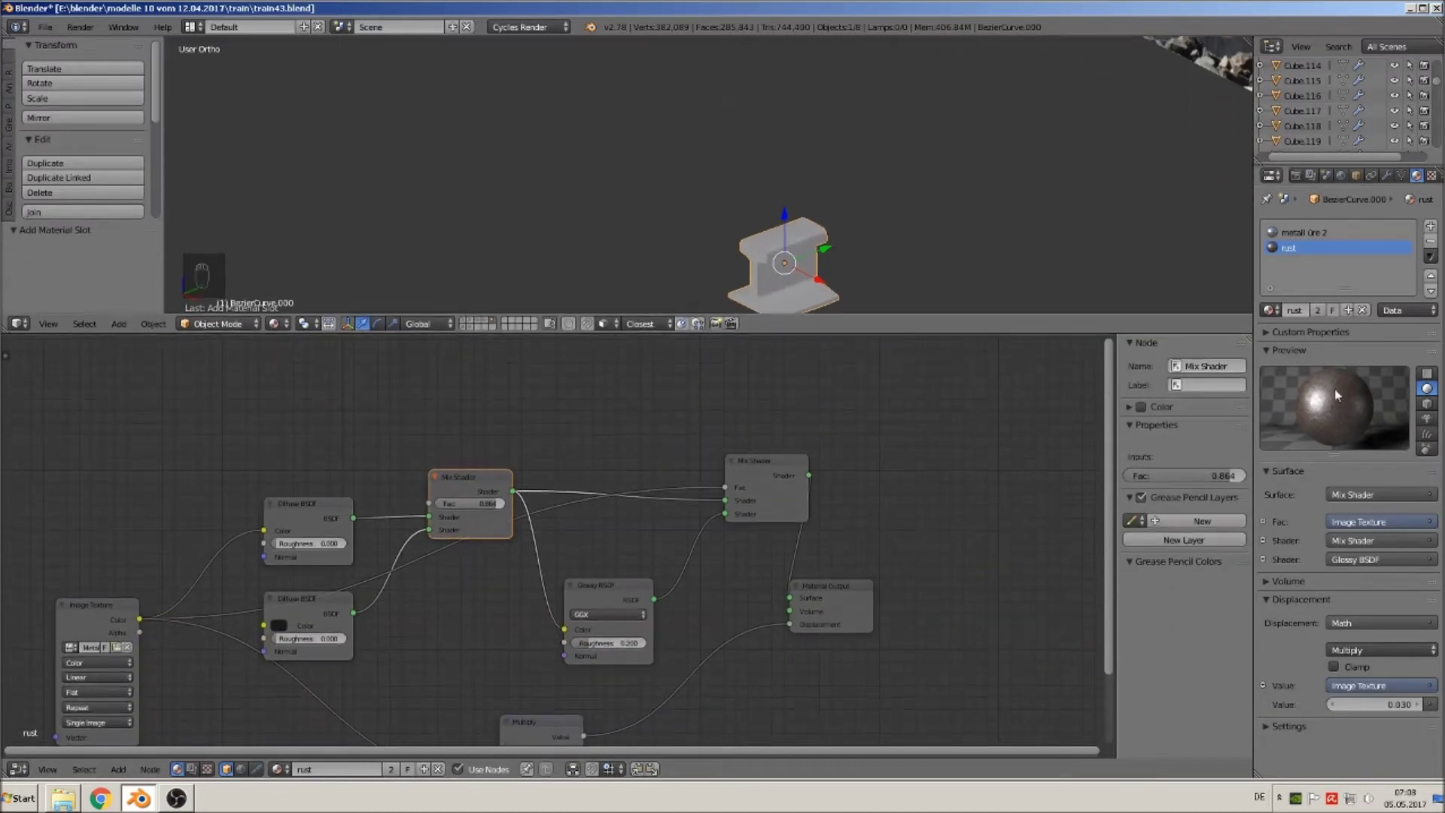
pyautogui.moveTo(700, 604); pyautogui.dragTo(853, 494, button='middle')
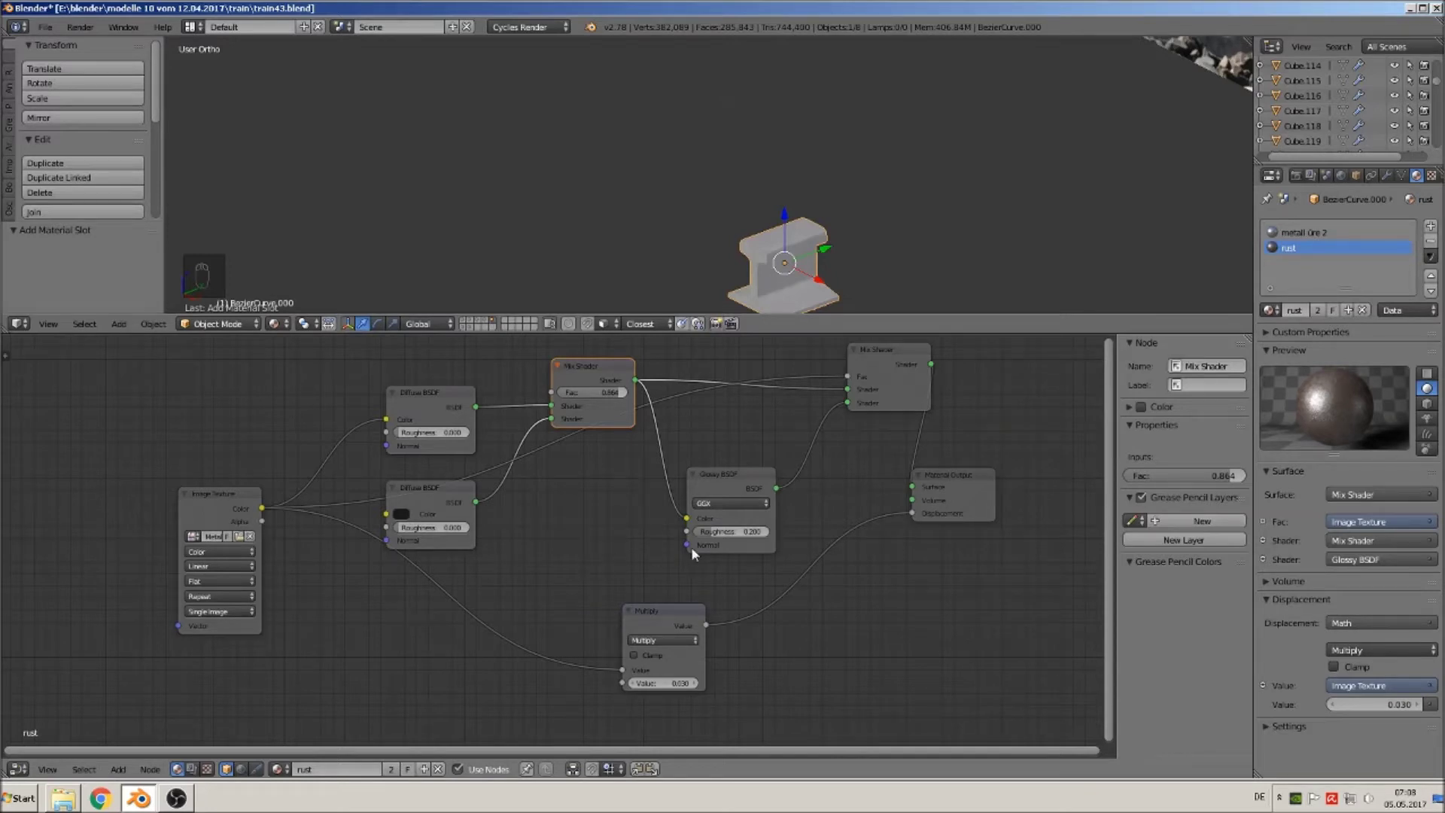
pyautogui.moveTo(730, 530); pyautogui.dragTo(761, 529)
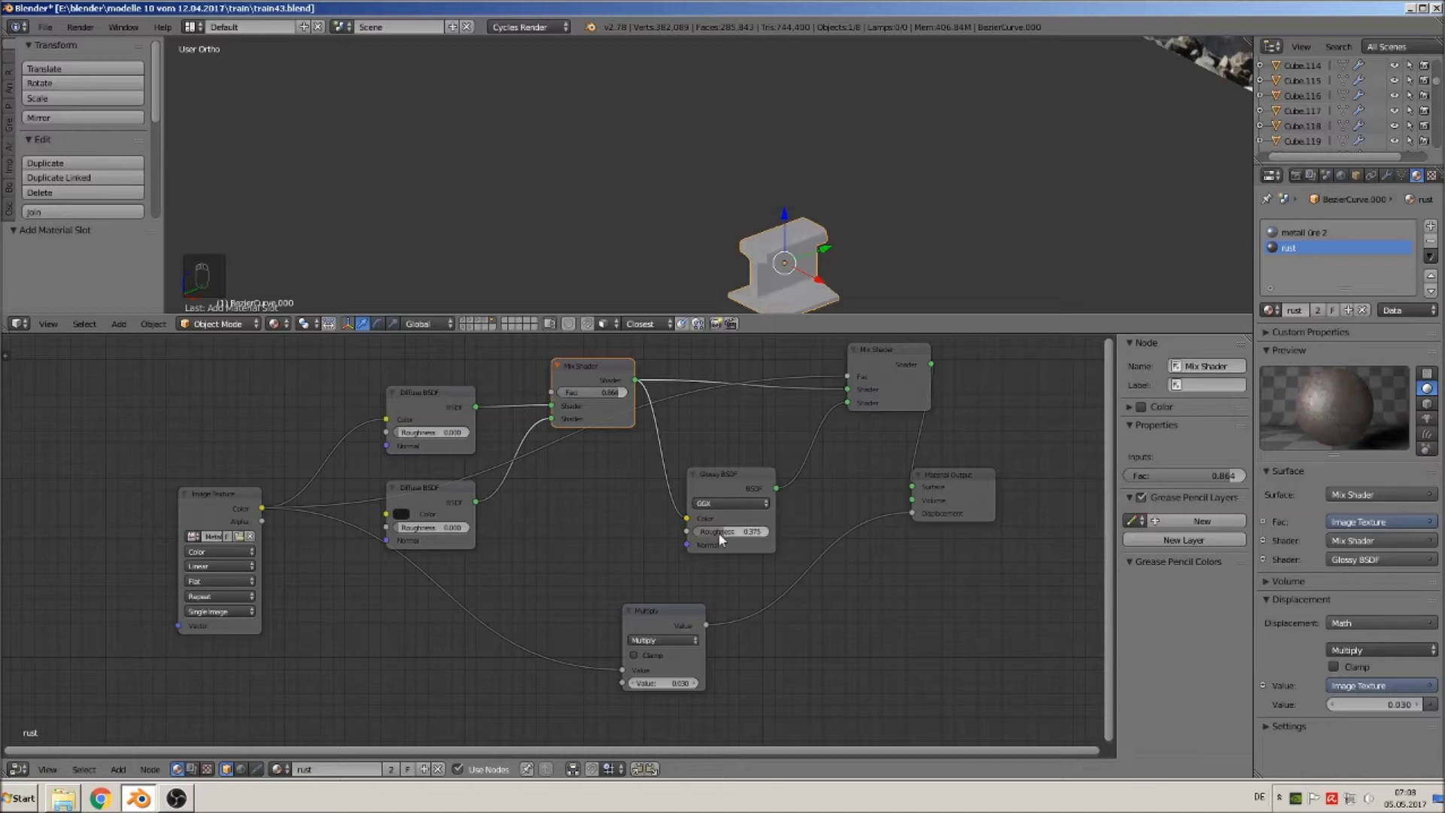
pyautogui.moveTo(606, 393); pyautogui.dragTo(592, 396)
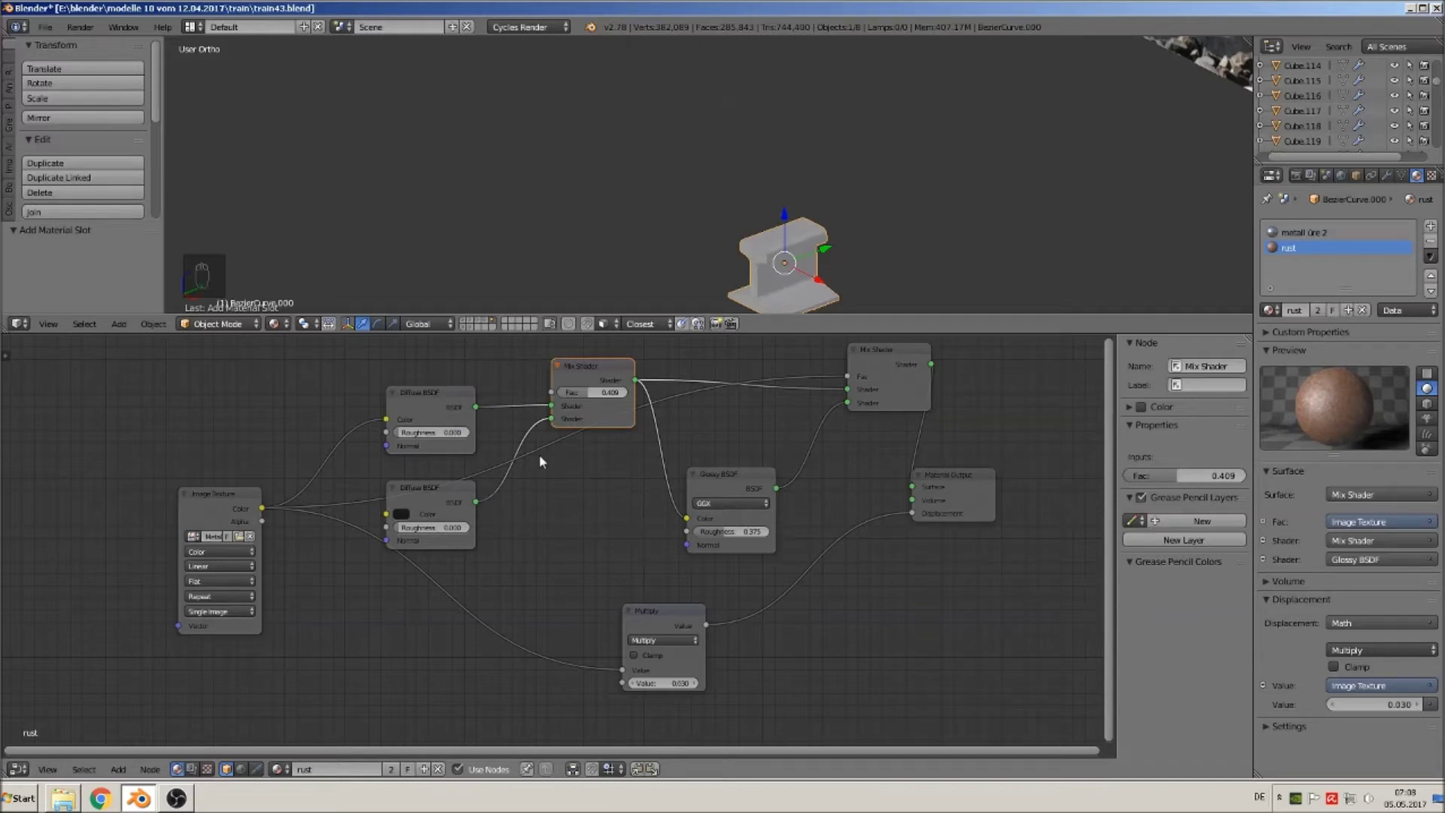
pyautogui.moveTo(552, 416); pyautogui.dragTo(849, 390)
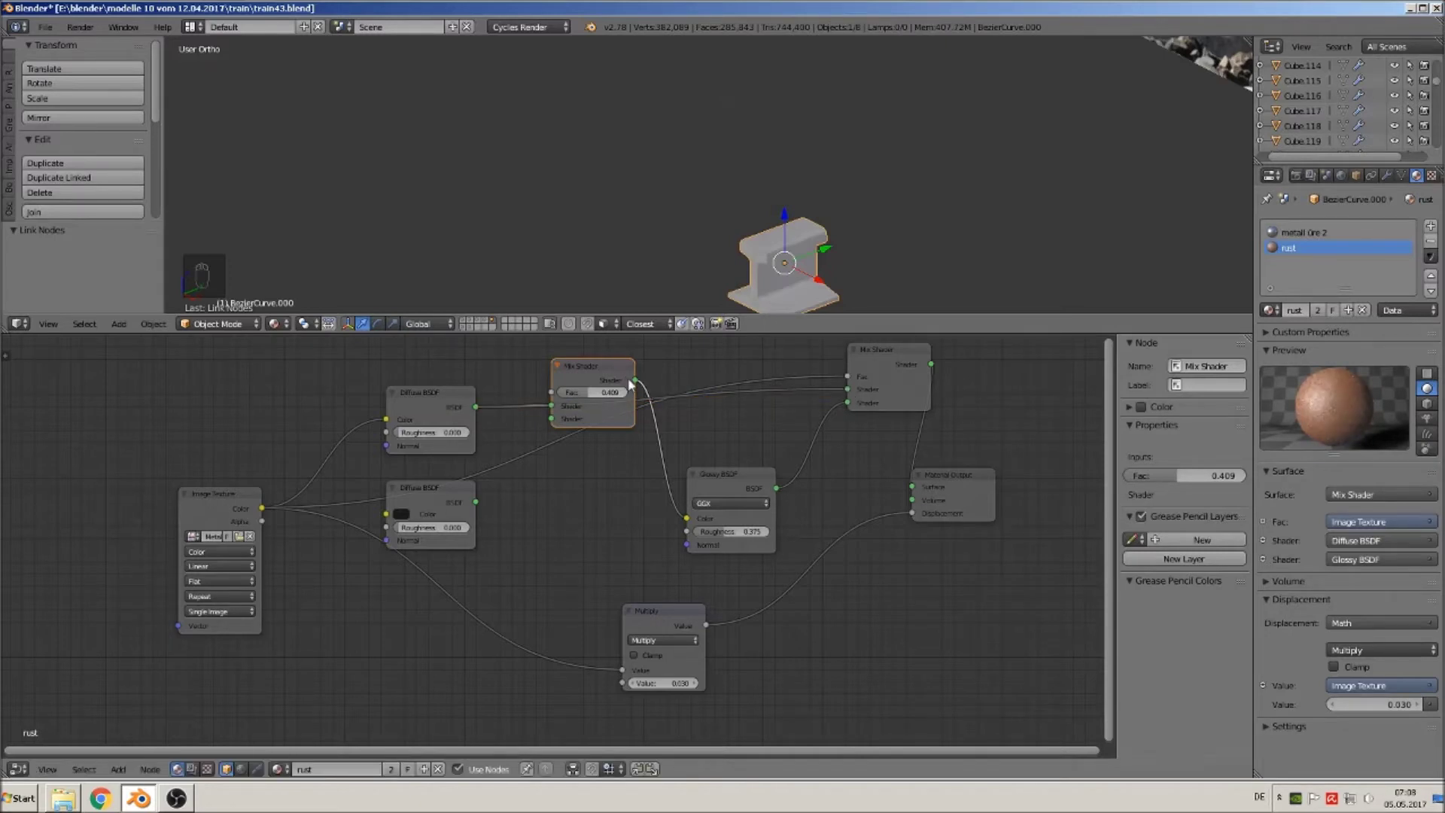
pyautogui.hotkey('ctrl', 'z')
pyautogui.hotkey('ctrl', 'z')
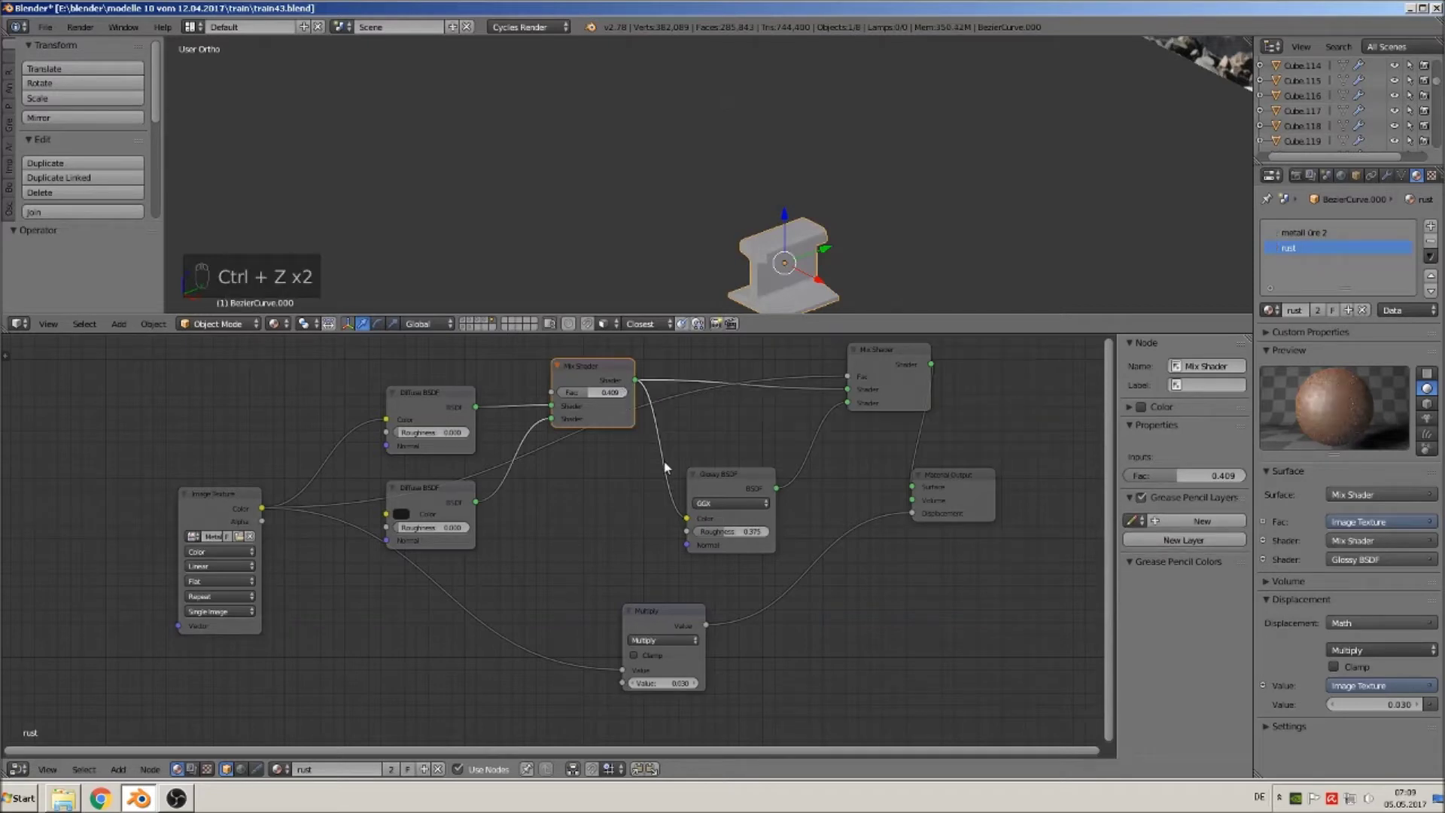
# Move the black Diffuse BSDF node nearer the Glossy BSDF and raise the first Mix Shader's factor.
pyautogui.moveTo(458, 491); pyautogui.dragTo(520, 518)
pyautogui.moveTo(582, 393); pyautogui.dragTo(619, 406)
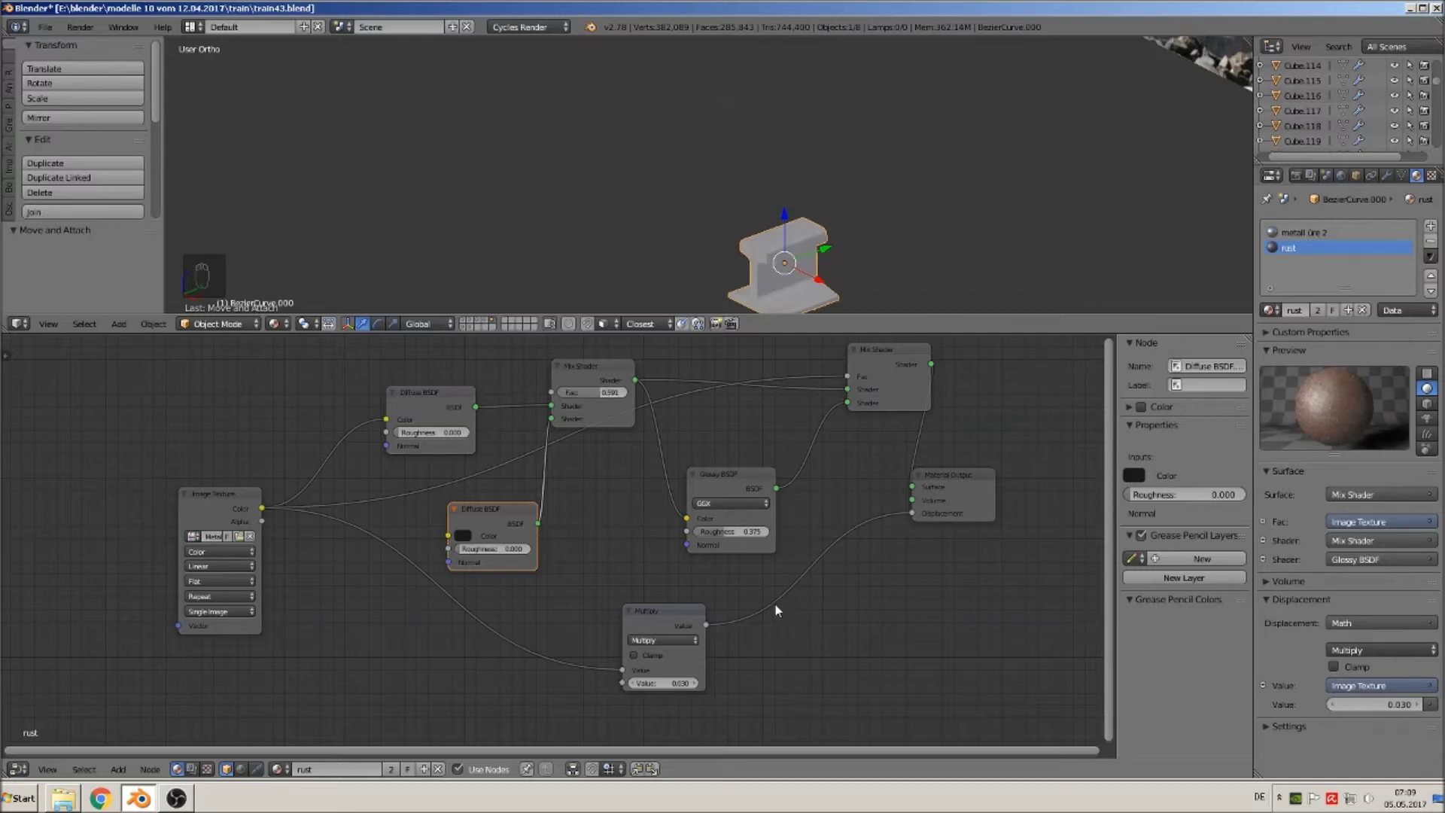
# Disconnect the Multiply node from the Material Output's Displacement and move the final Mix Shader above the Glossy BSDF.
pyautogui.moveTo(913, 514); pyautogui.dragTo(836, 582)
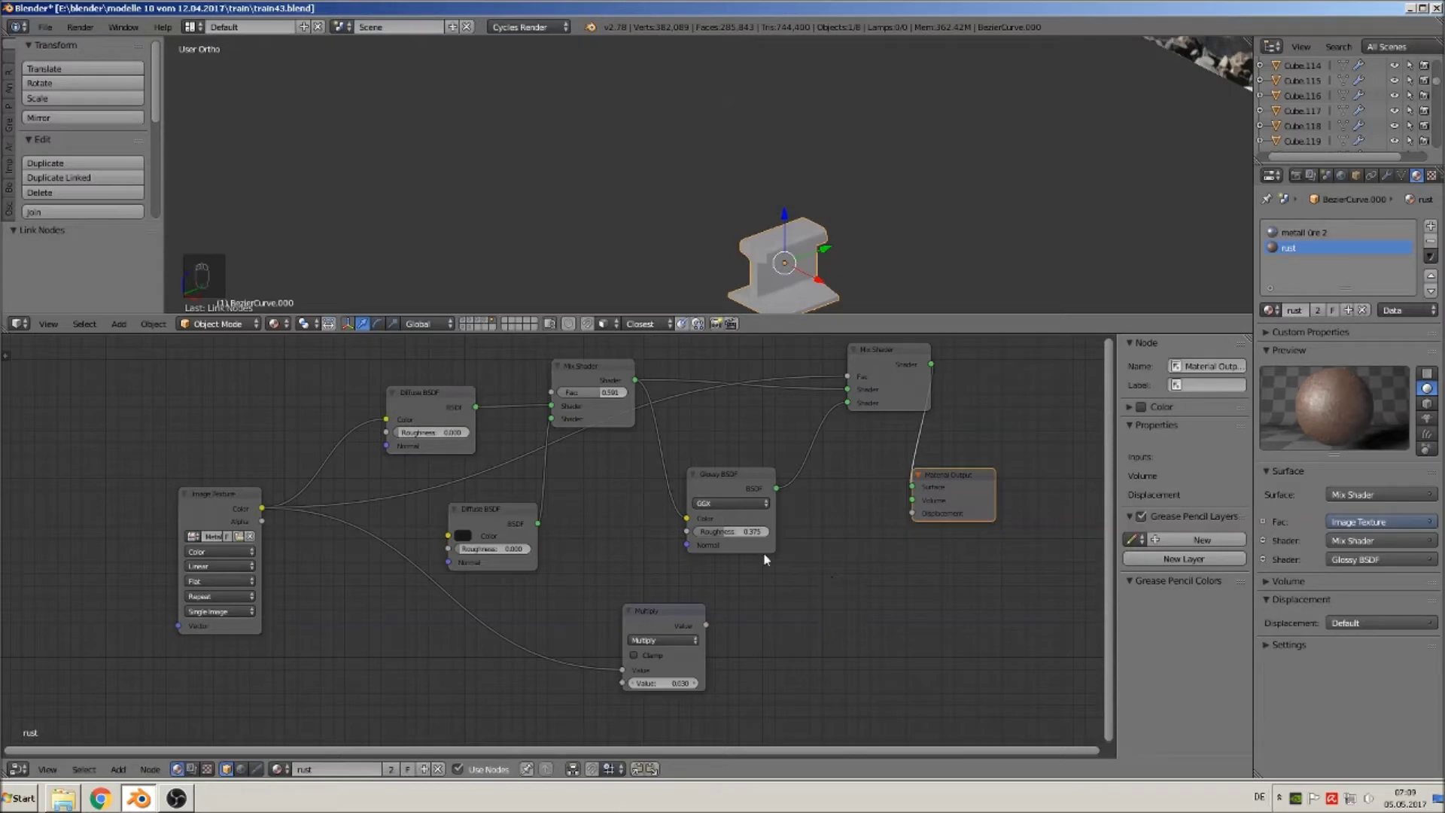
pyautogui.moveTo(879, 376); pyautogui.dragTo(768, 408)
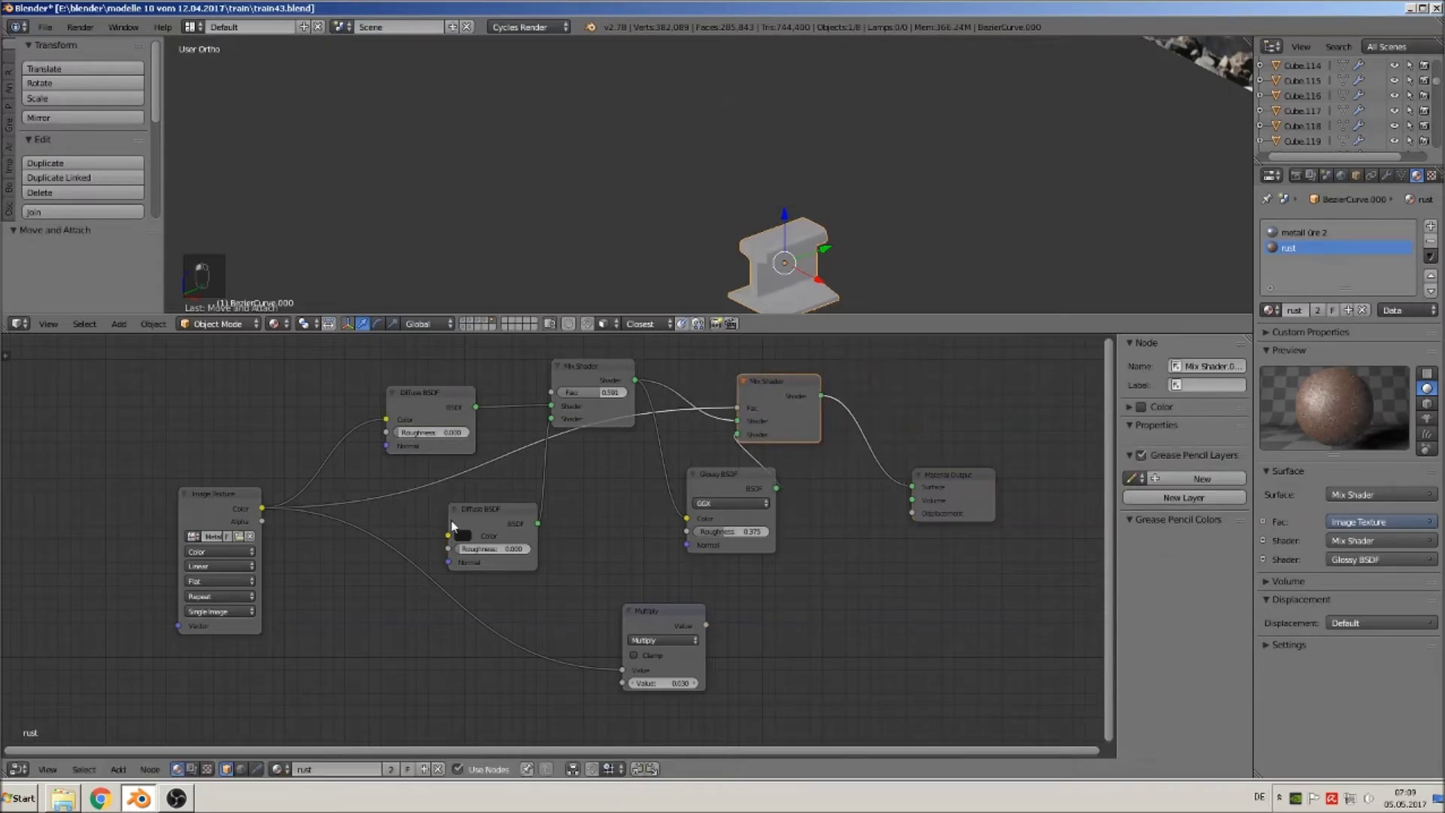
# Try linking the rust Image Texture's Color directly to the Material Output's Surface and reloading Metal-Rust-Smooth.jpg, and break the link again.
pyautogui.moveTo(264, 509); pyautogui.dragTo(917, 486)
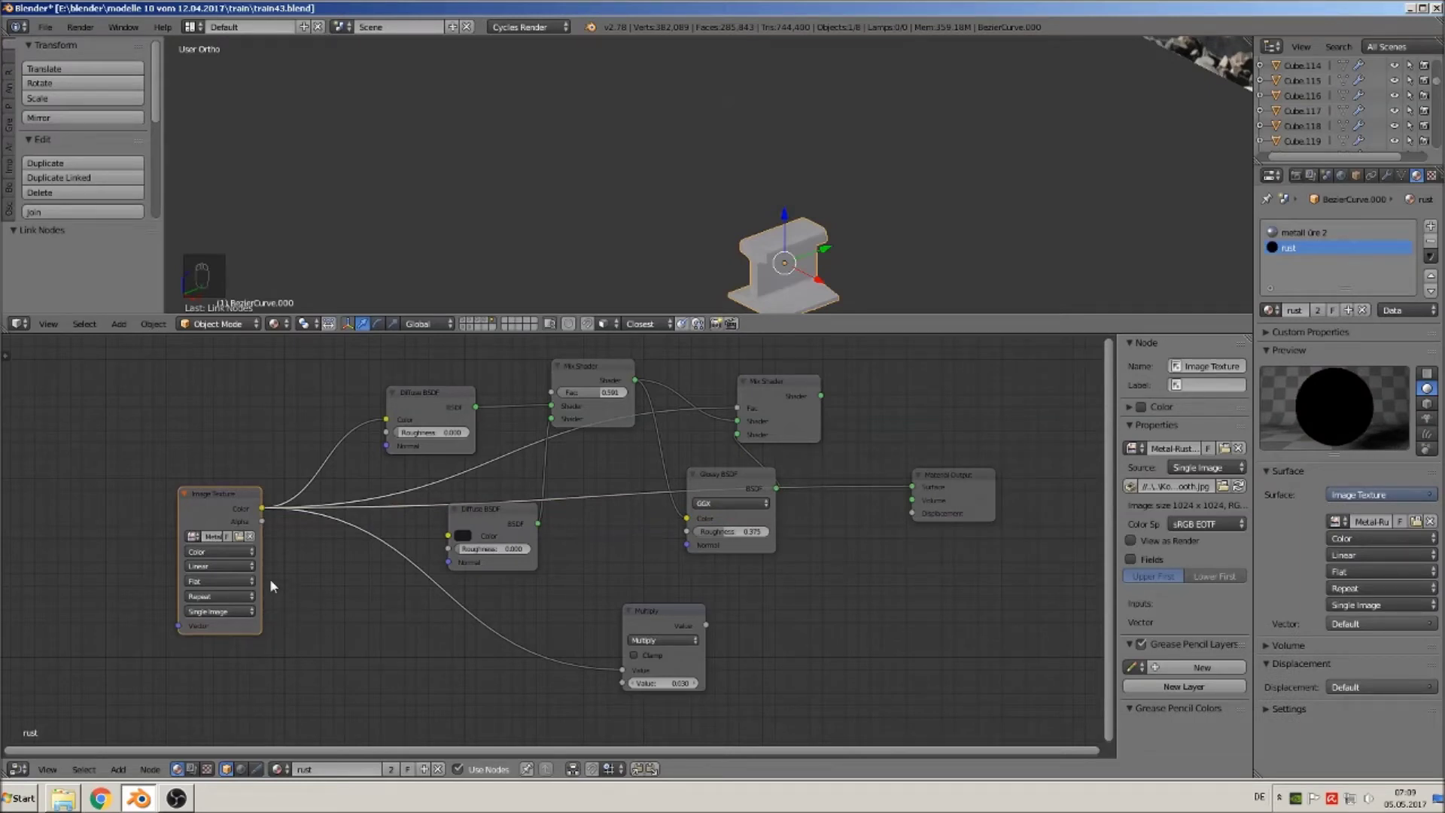
pyautogui.click(241, 537)
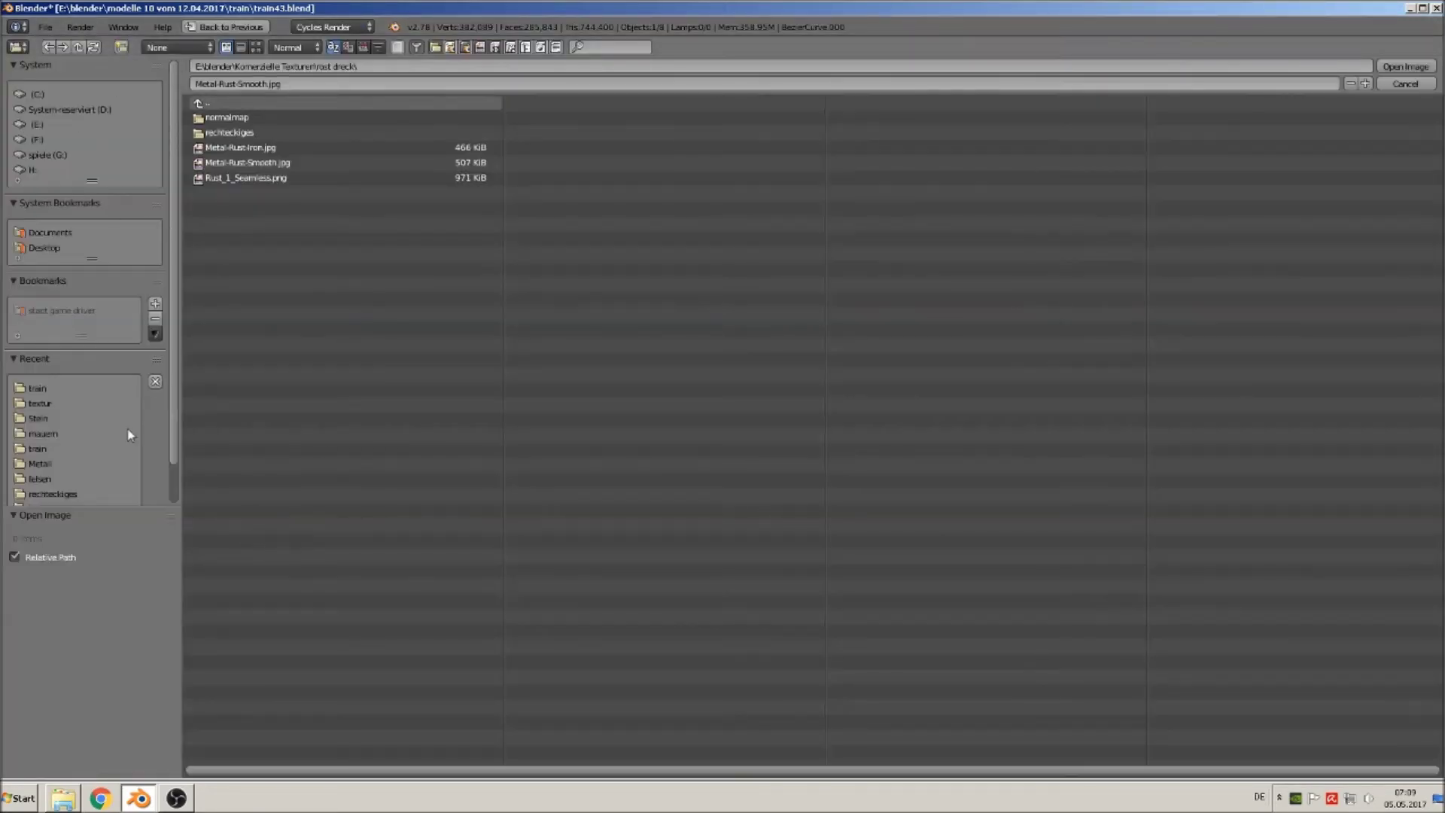
pyautogui.click(43, 464)
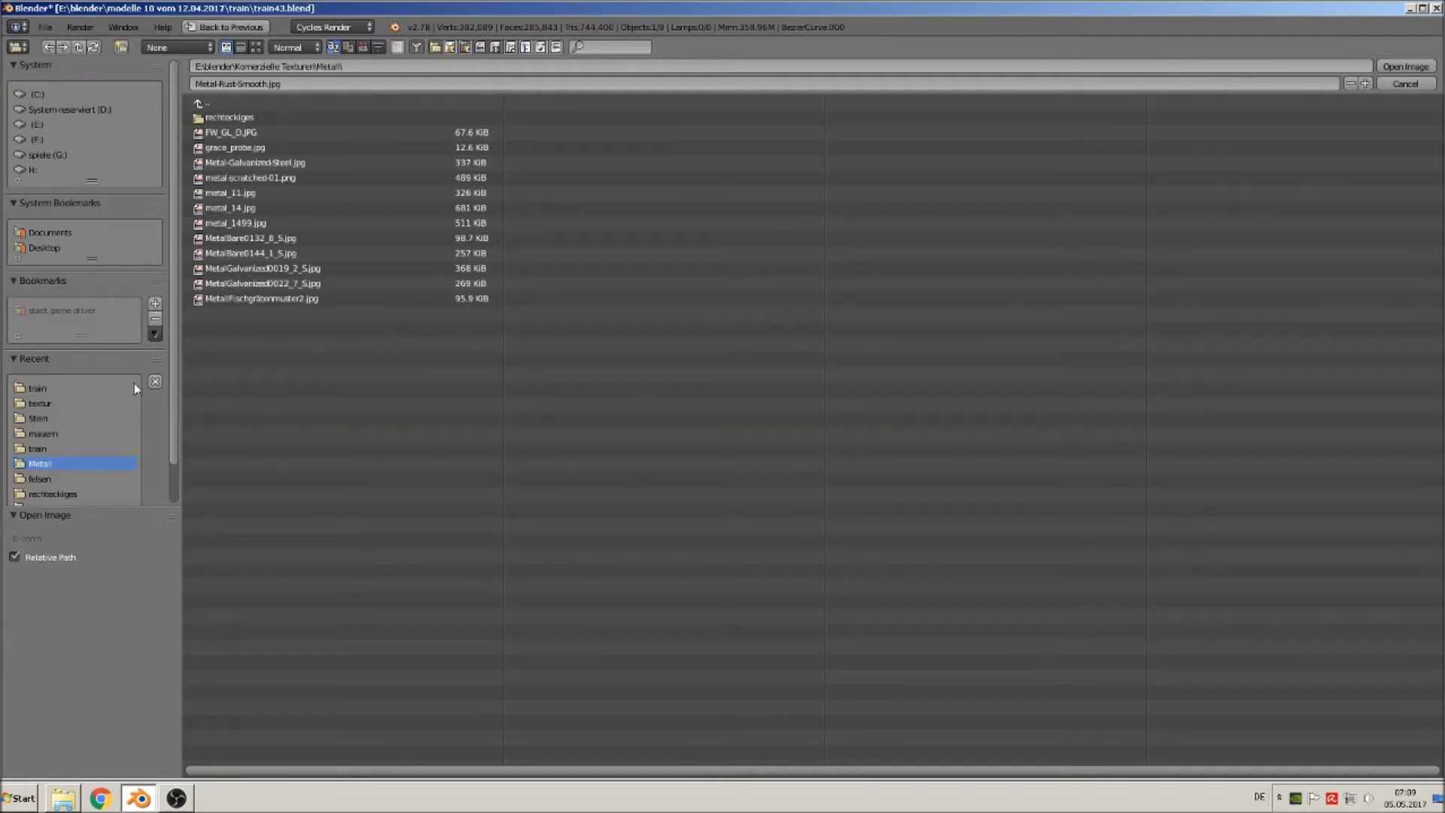
pyautogui.click(211, 103)
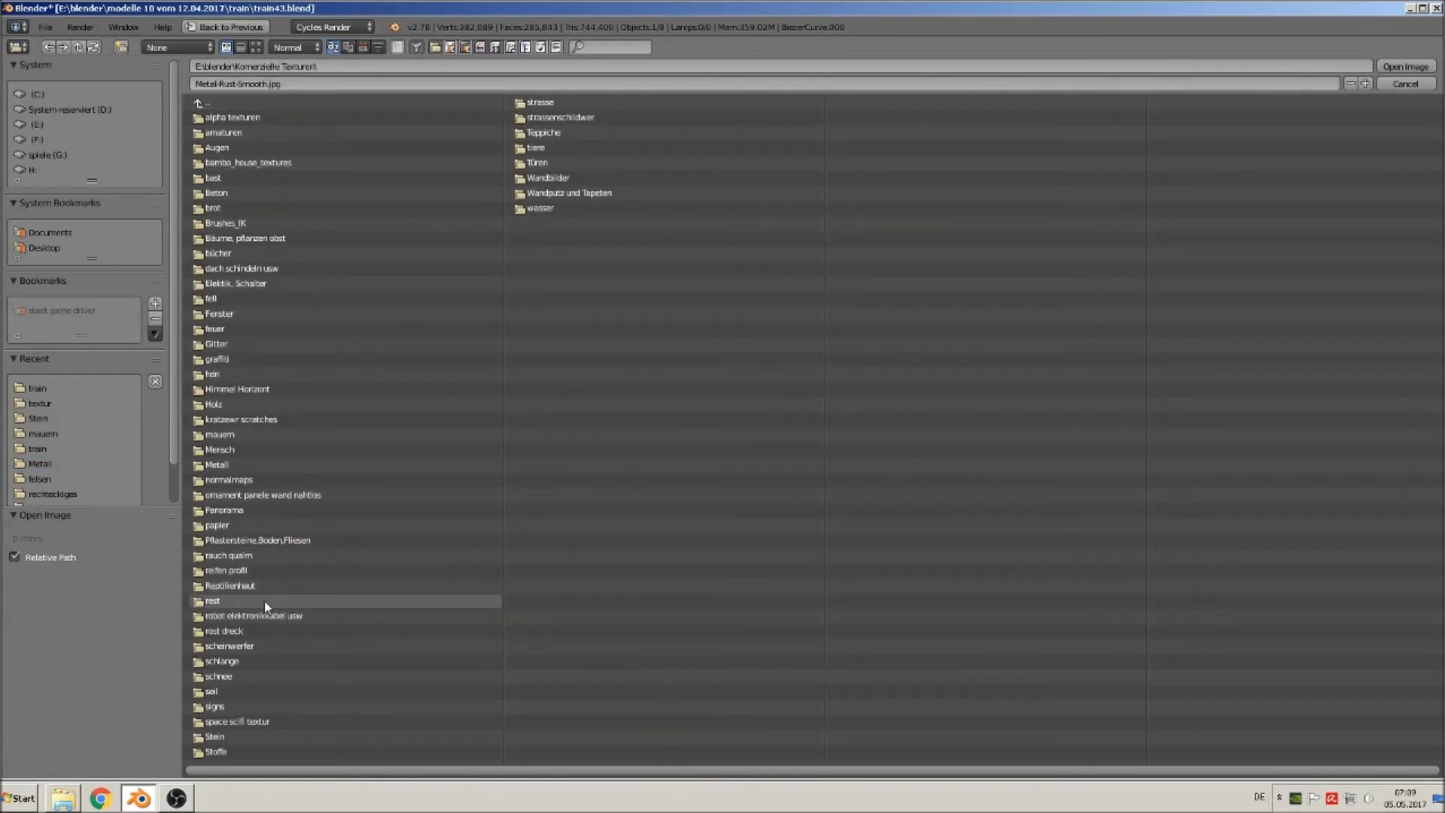
pyautogui.click(251, 630)
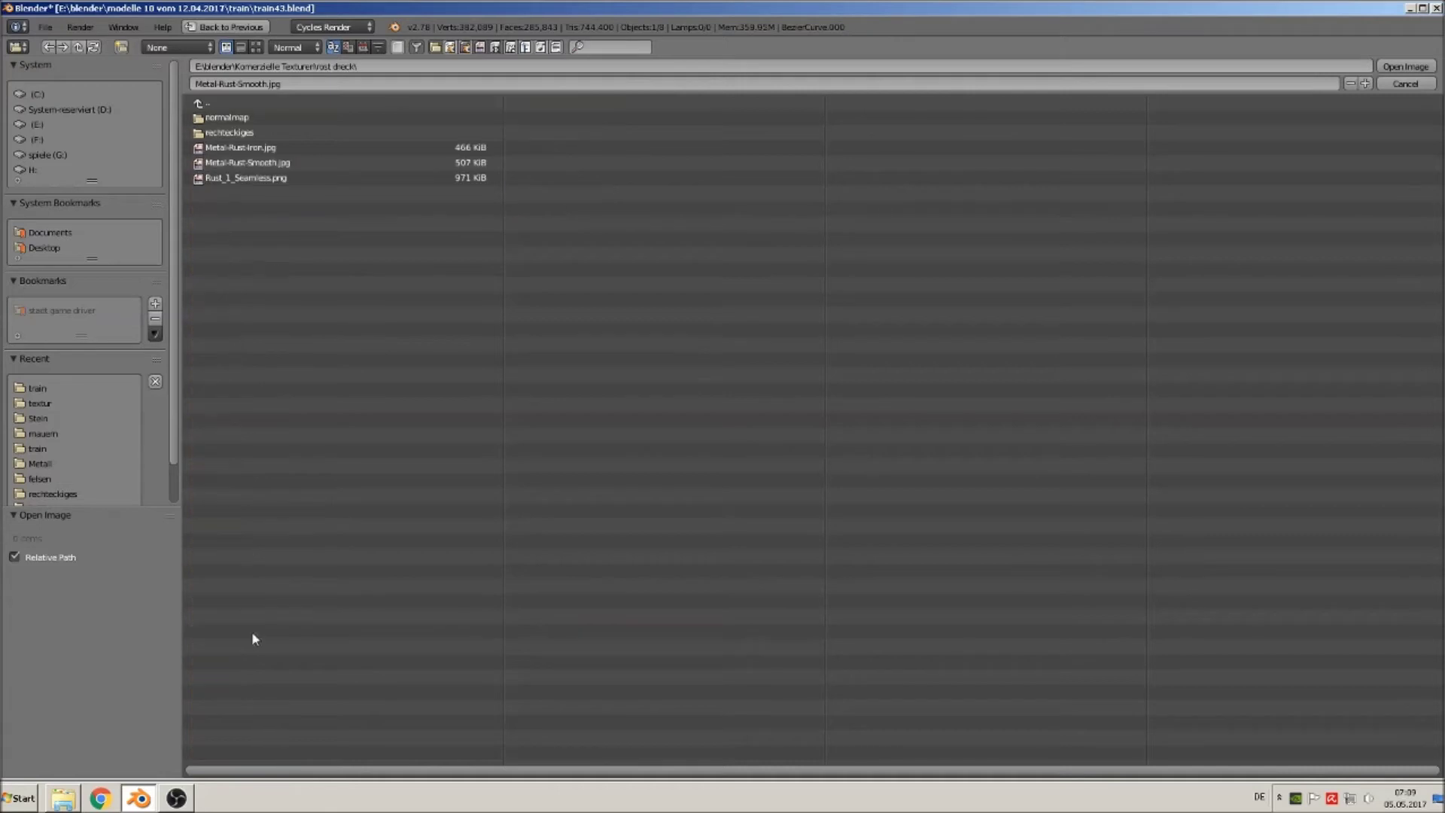
pyautogui.click(256, 46)
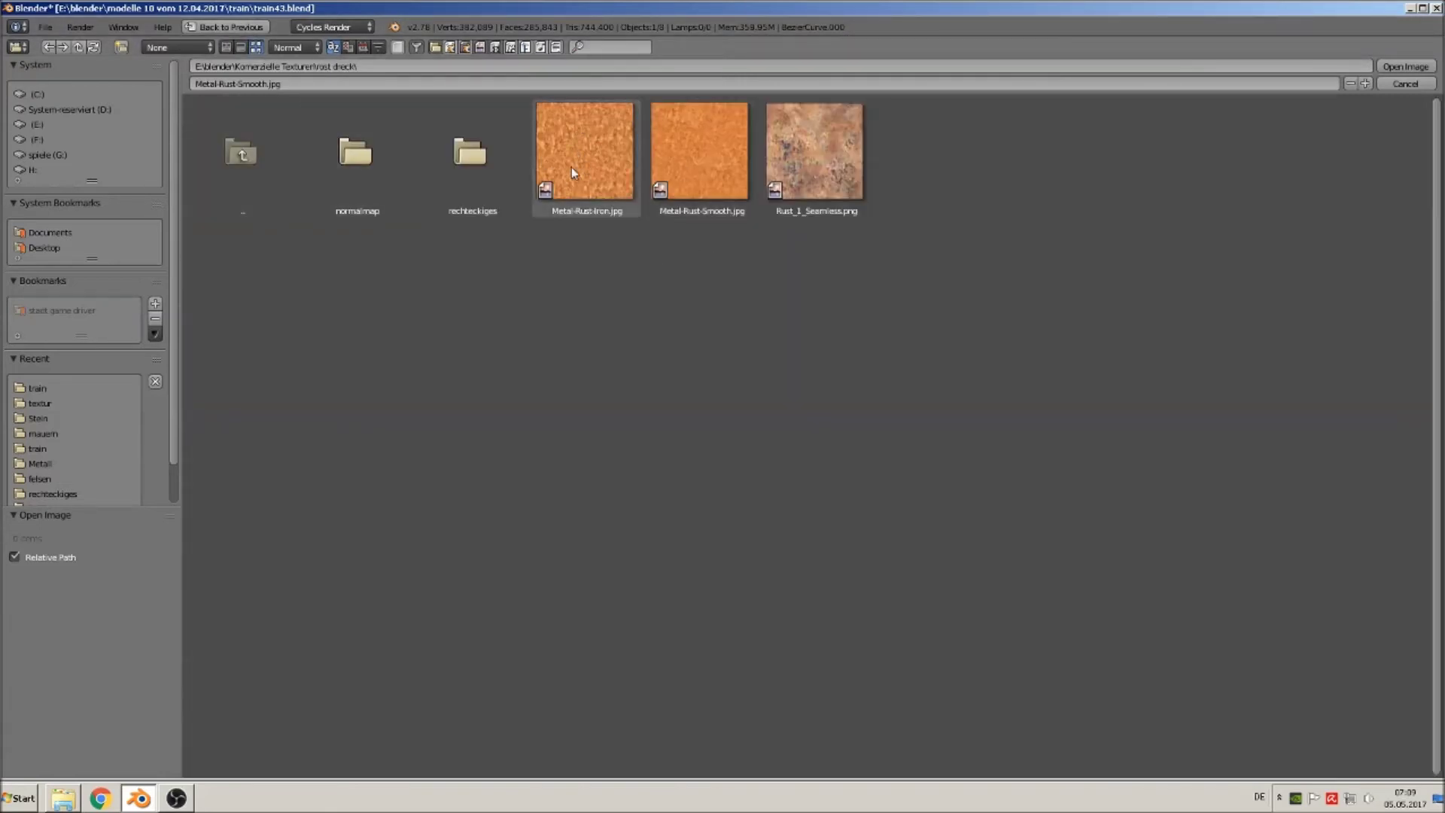
pyautogui.doubleClick(700, 178)
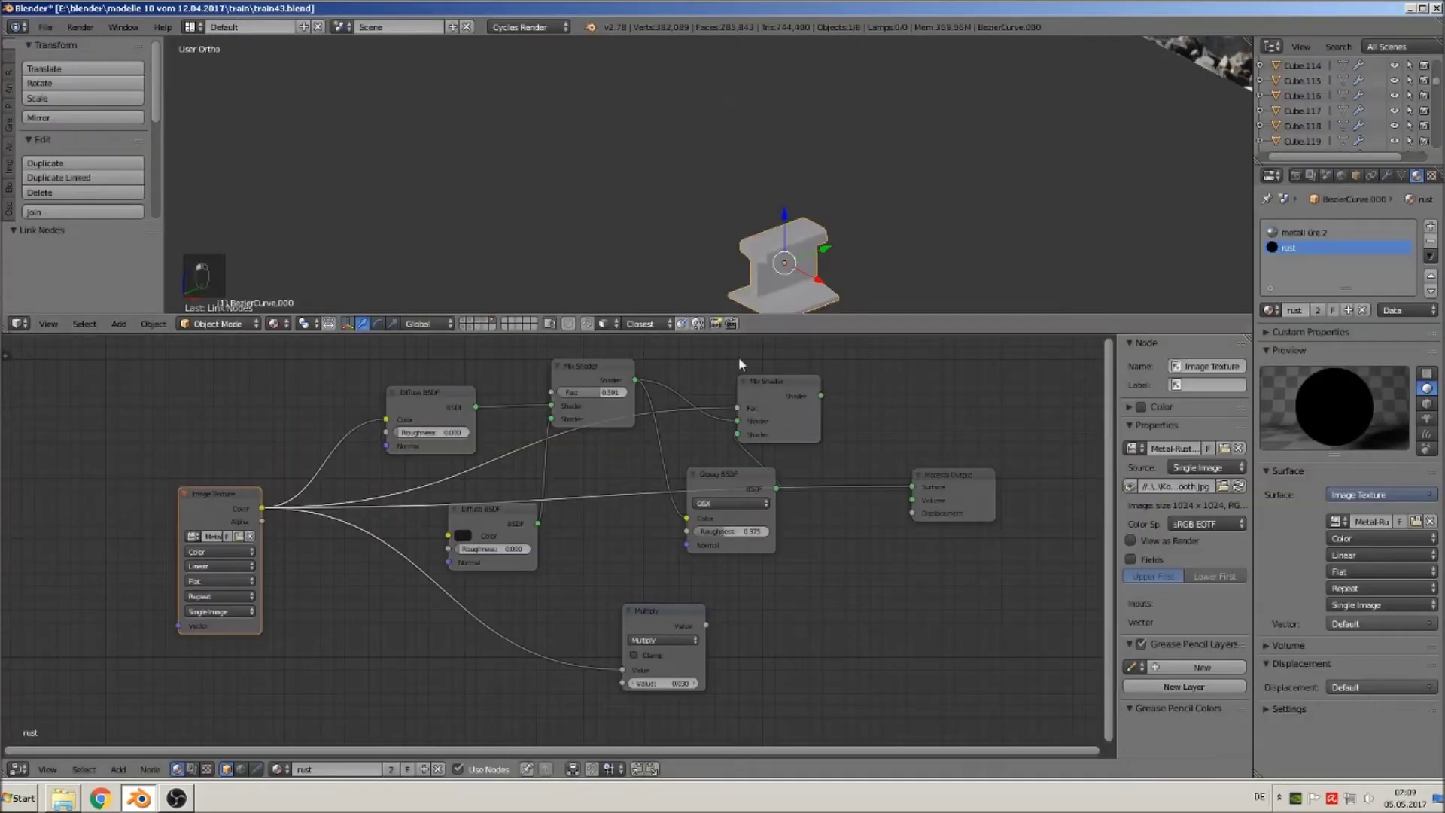
pyautogui.moveTo(914, 487); pyautogui.dragTo(874, 486)
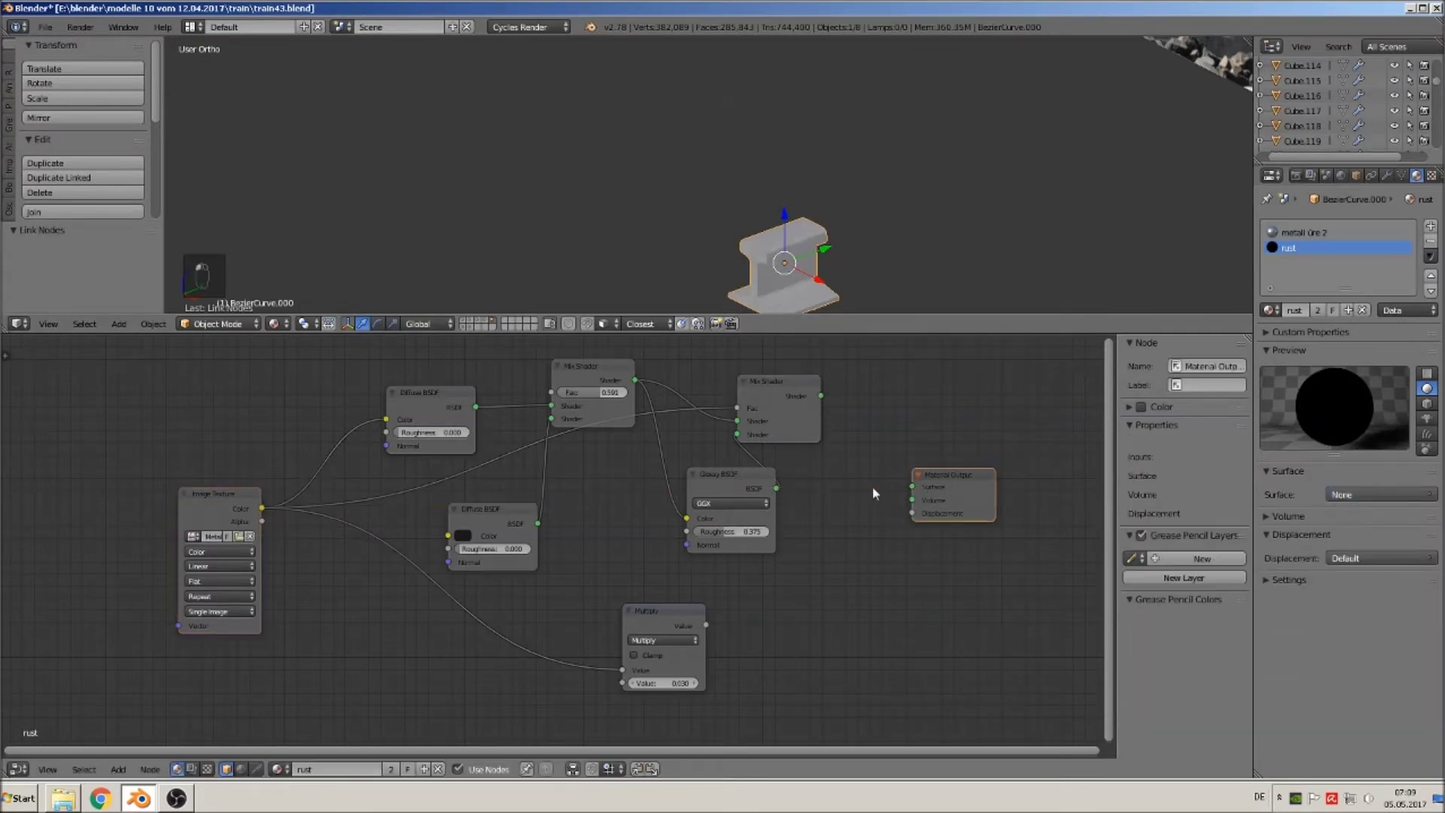
# Replace the rail piece's rust material slot with a new material named rust2.
pyautogui.click(1430, 241)
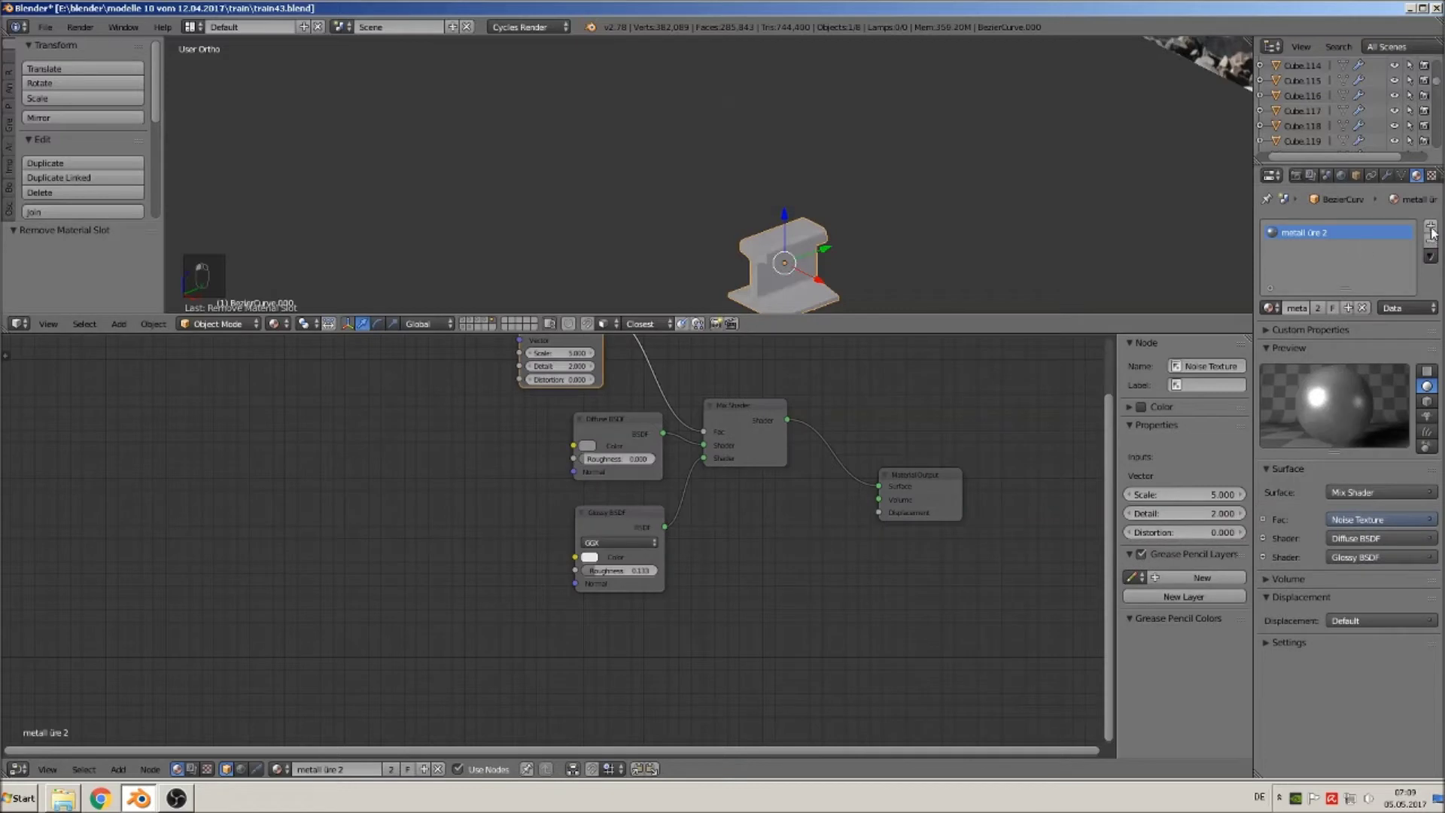
pyautogui.click(1430, 226)
pyautogui.click(1319, 316)
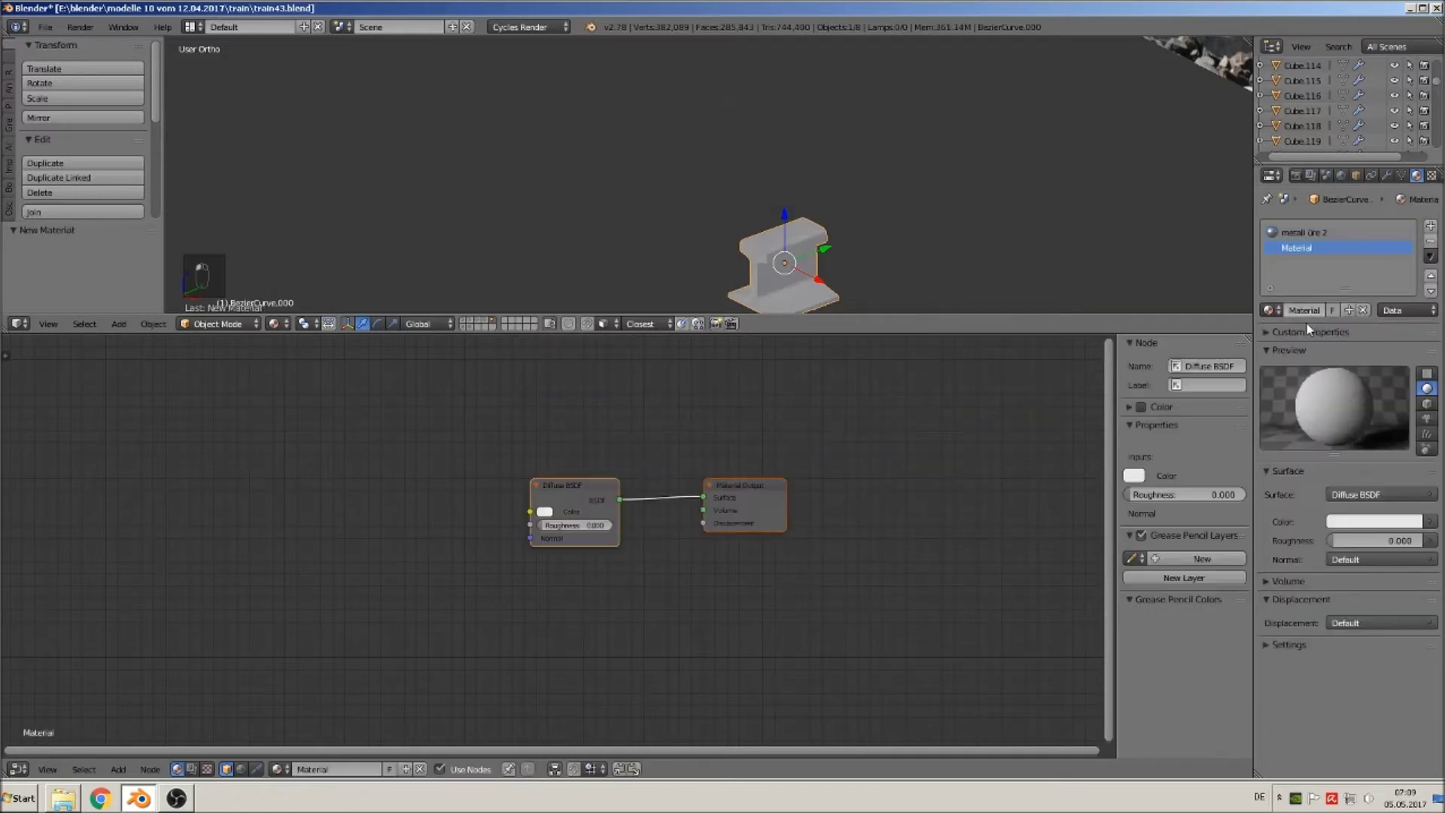
pyautogui.doubleClick(1336, 312)
pyautogui.write('rust2')
pyautogui.press('Return')
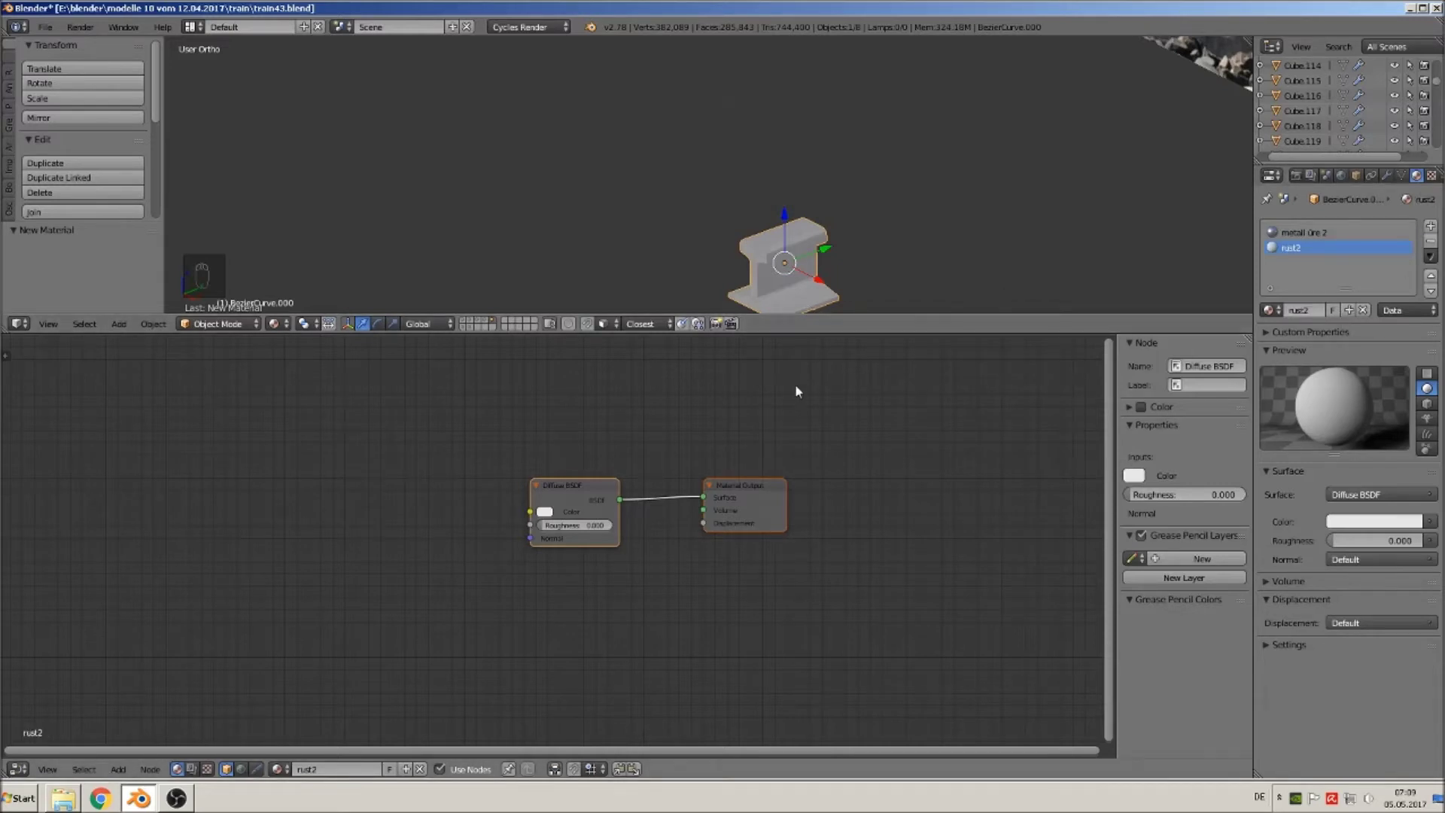
# Add an Image Texture node to rust2 and connect its Color to the Diffuse BSDF's Color.
pyautogui.click(120, 769)
pyautogui.moveTo(139, 691)
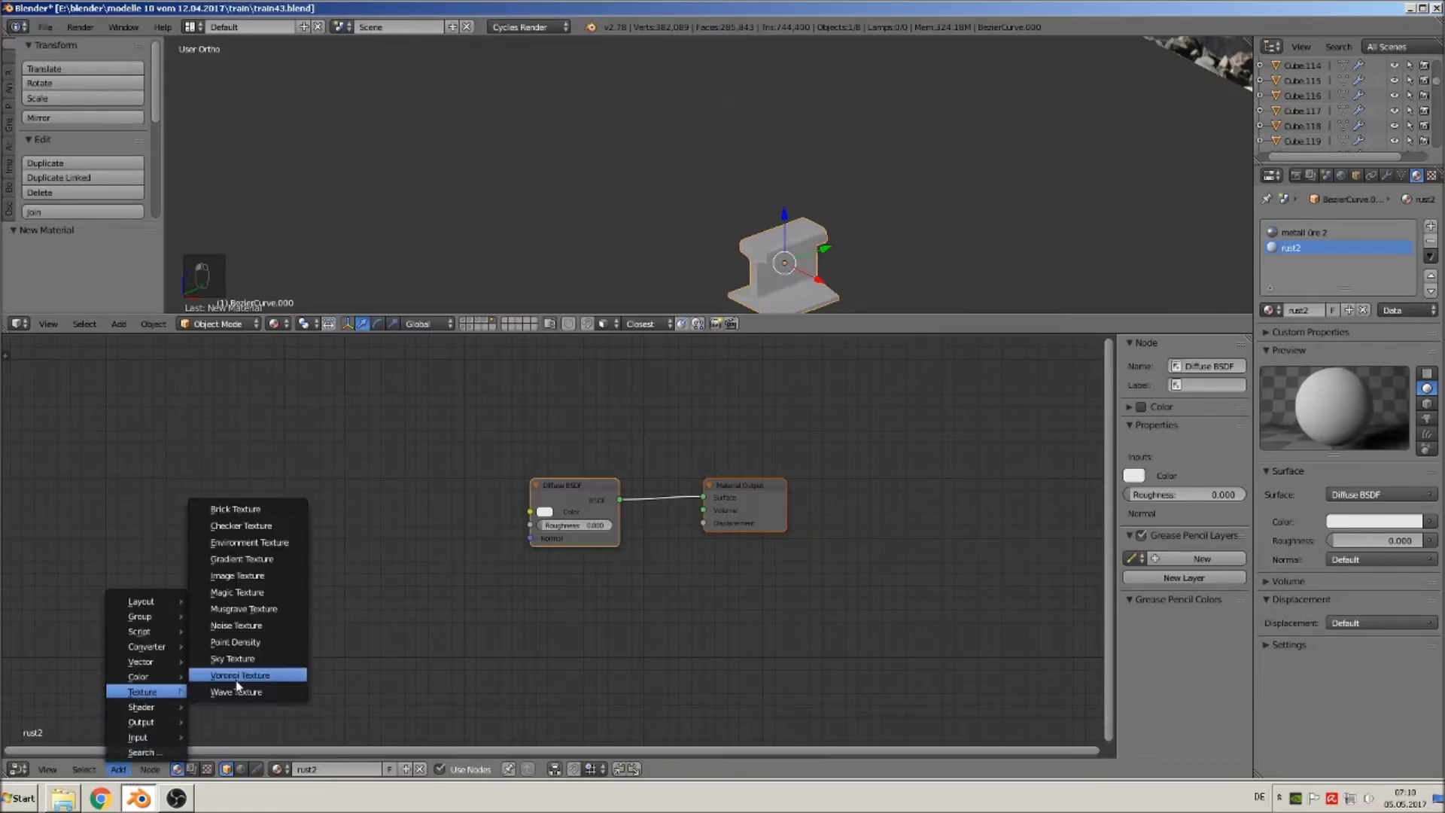
pyautogui.click(265, 577)
pyautogui.click(409, 490)
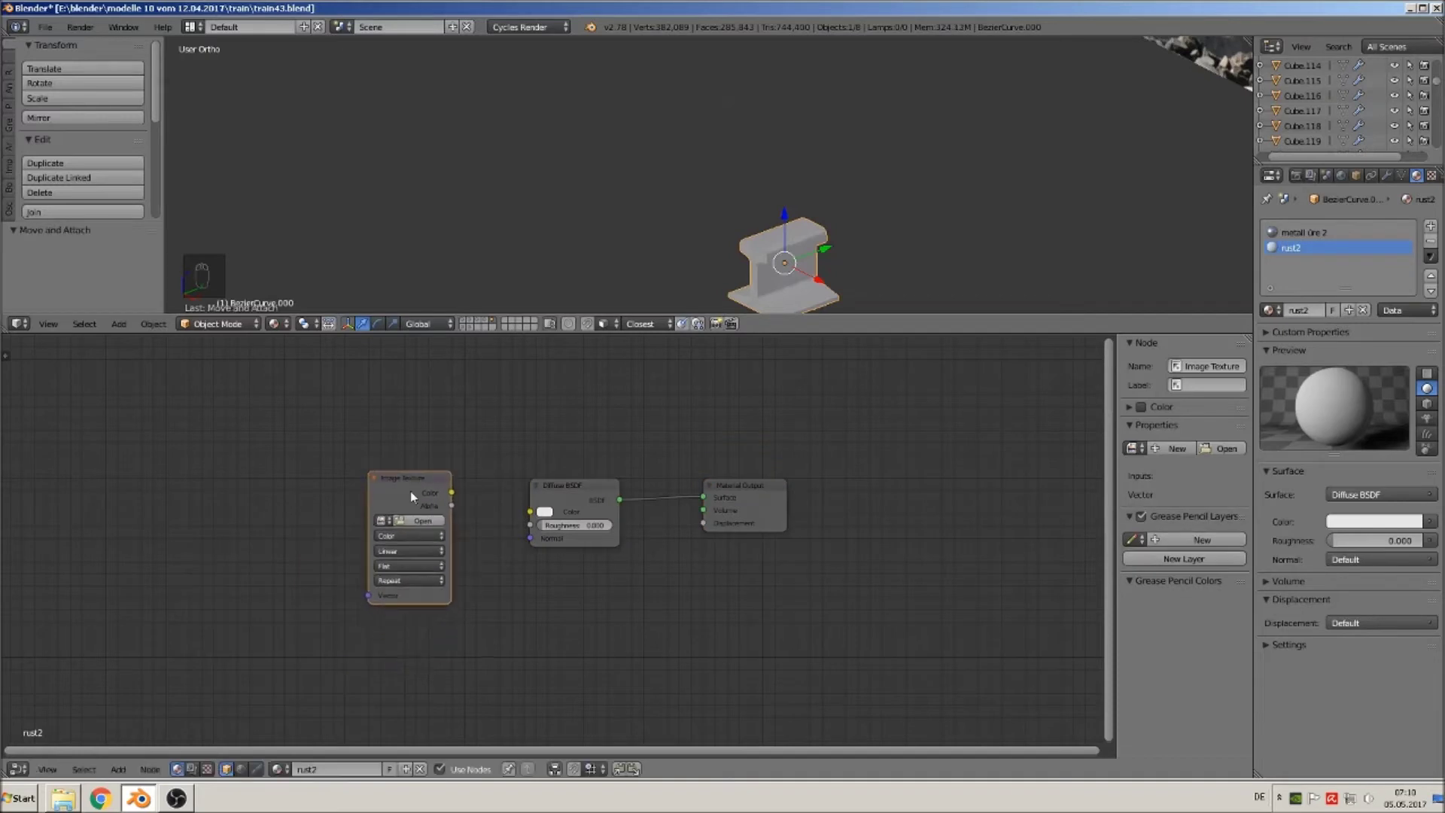
pyautogui.moveTo(452, 492); pyautogui.dragTo(531, 513)
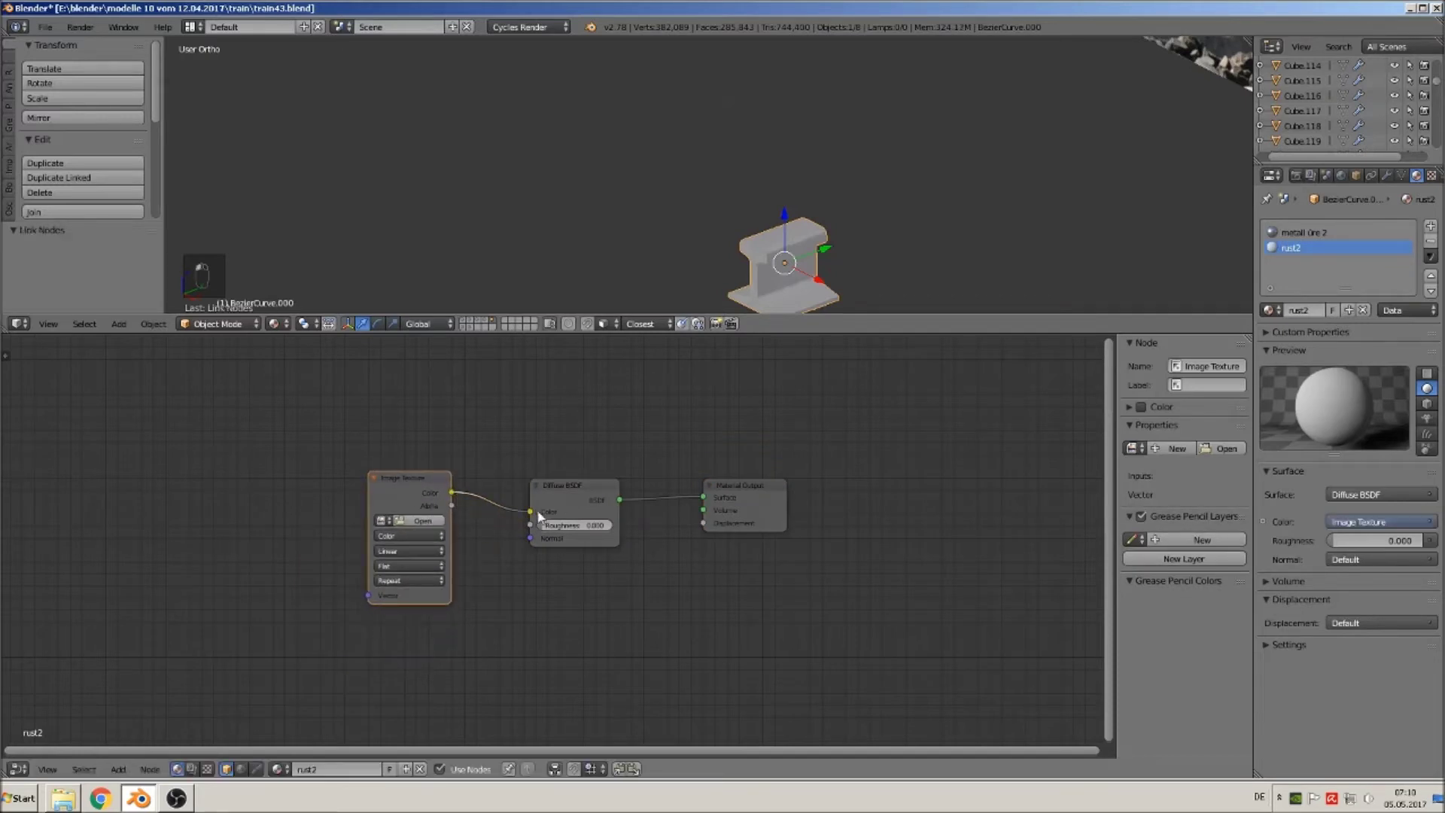
# Load Metal-Rust-Smooth.jpg from the rost dreck folder into the Image Texture node.
pyautogui.click(426, 521)
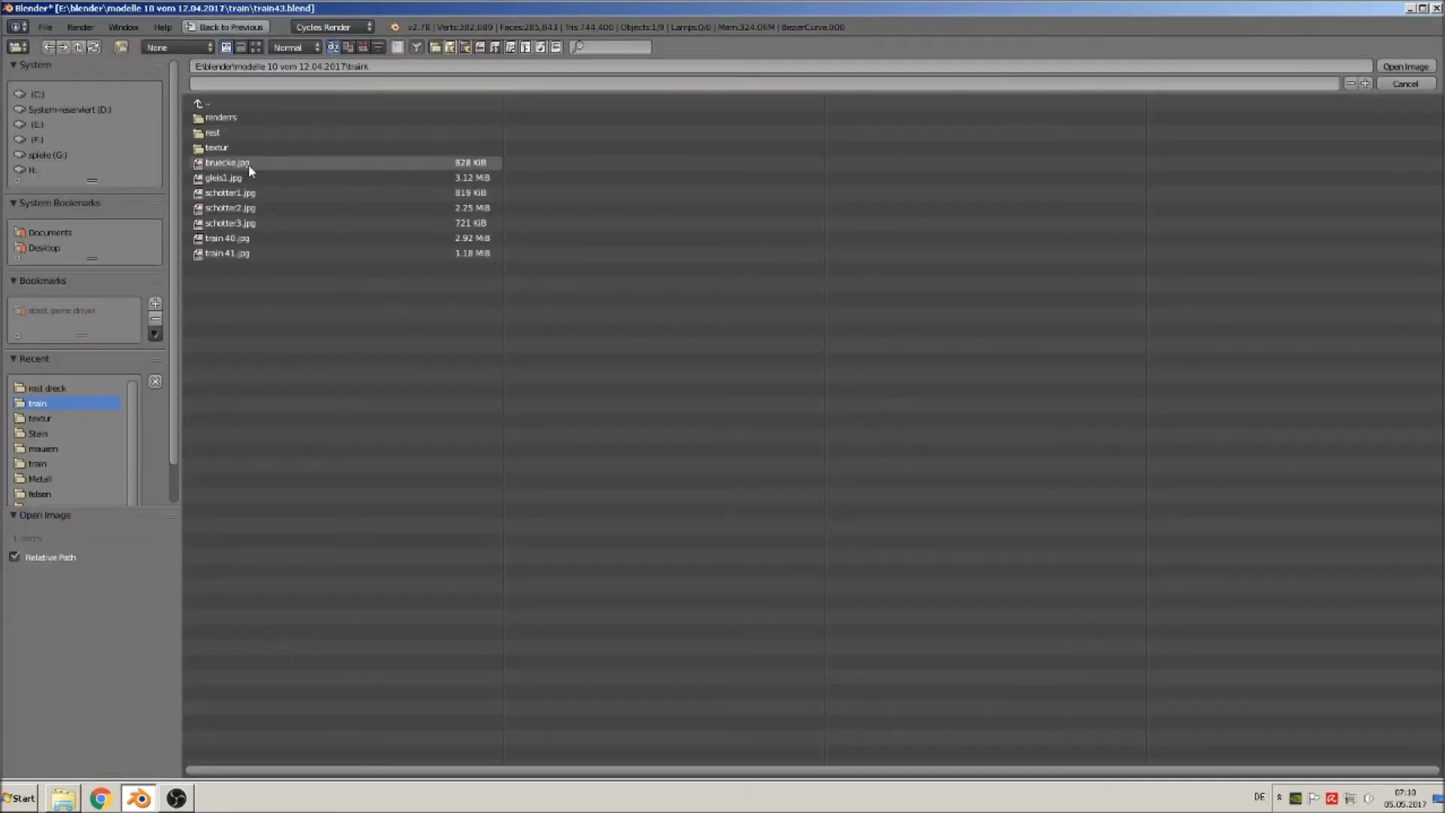
pyautogui.click(66, 388)
pyautogui.click(256, 47)
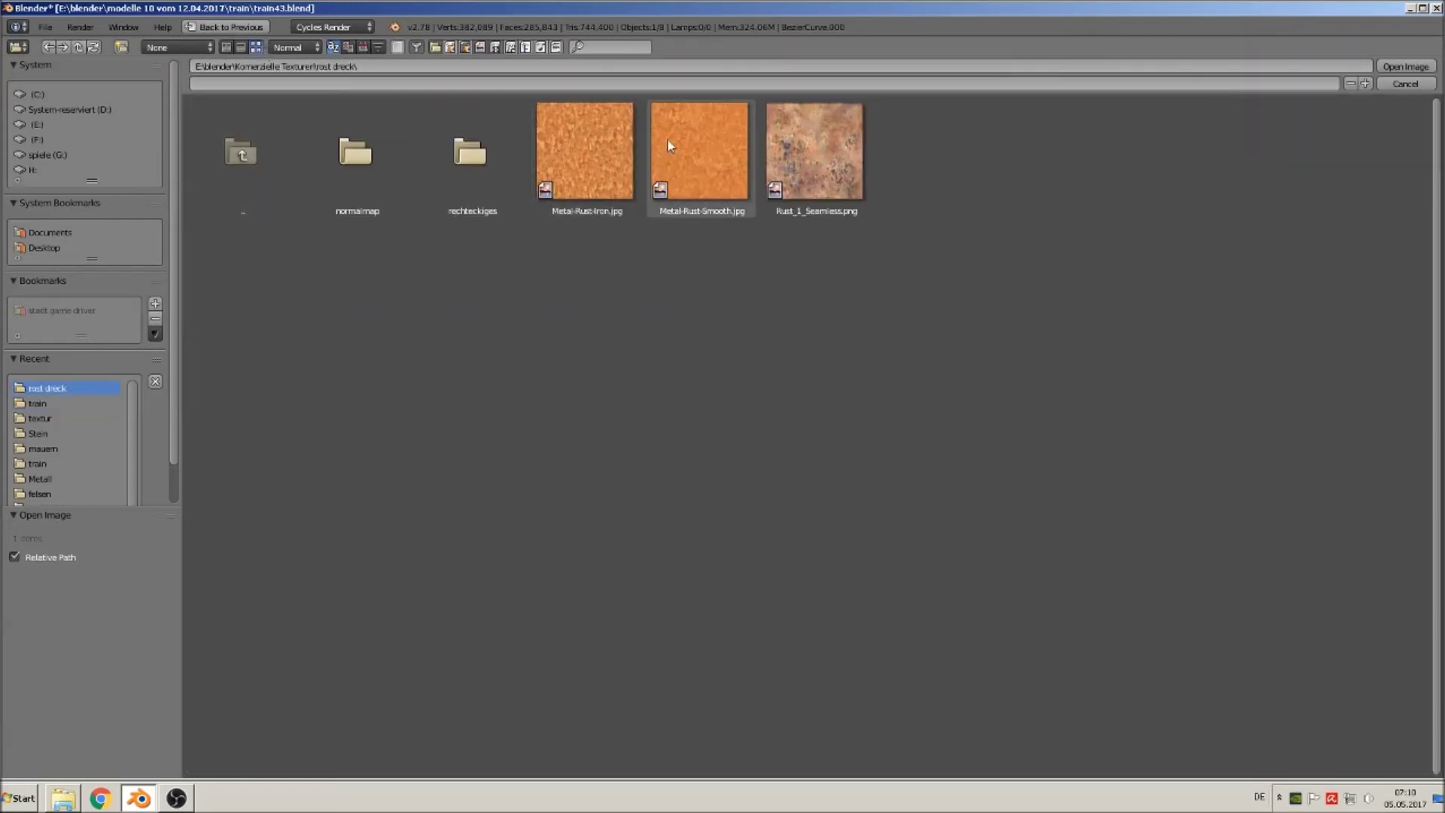
pyautogui.doubleClick(689, 151)
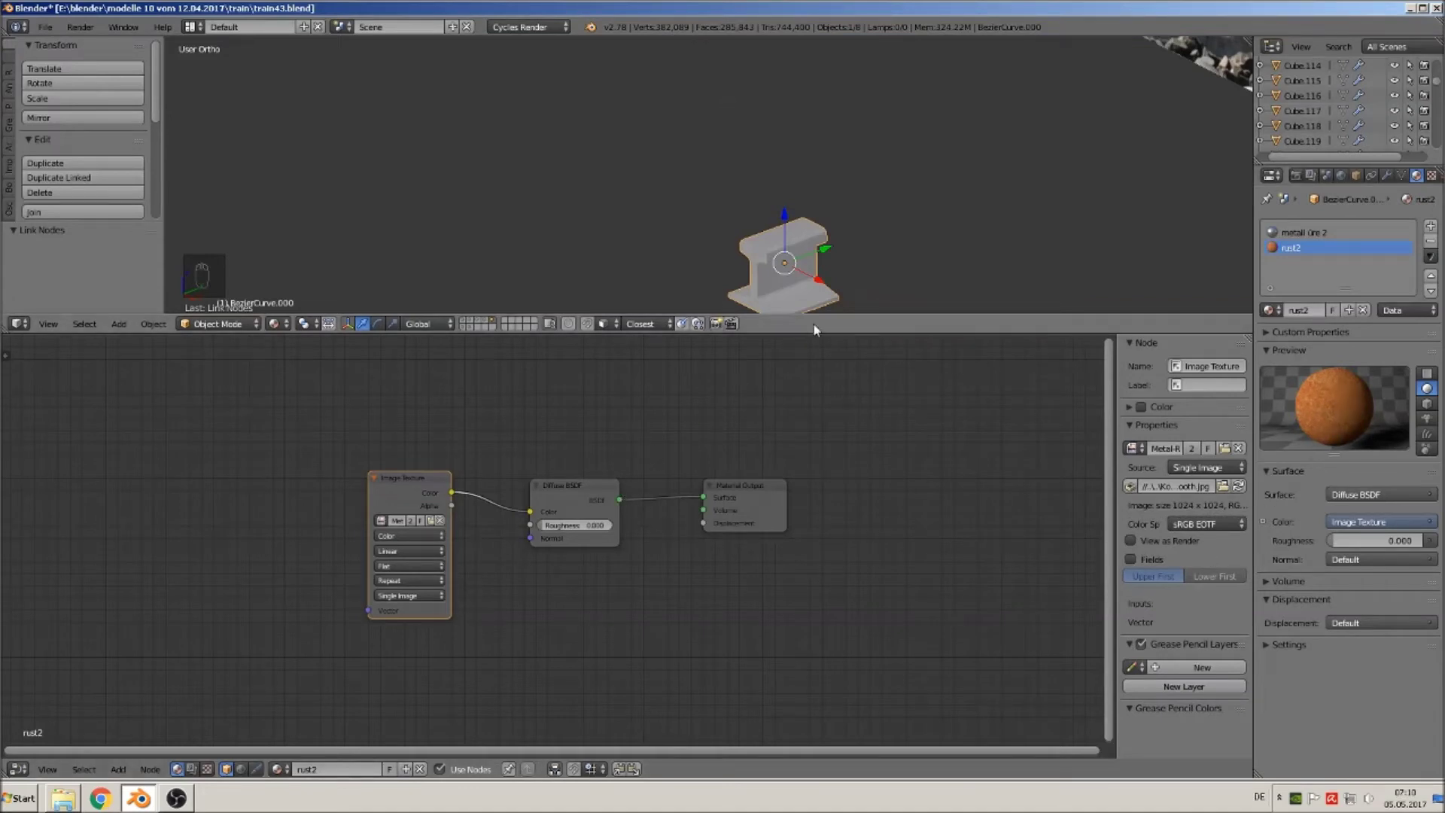
# Assign the rust2 material to the rail piece's foot, web and head sides, leaving the running surface in bare metal.
pyautogui.moveTo(809, 334); pyautogui.dragTo(821, 493)
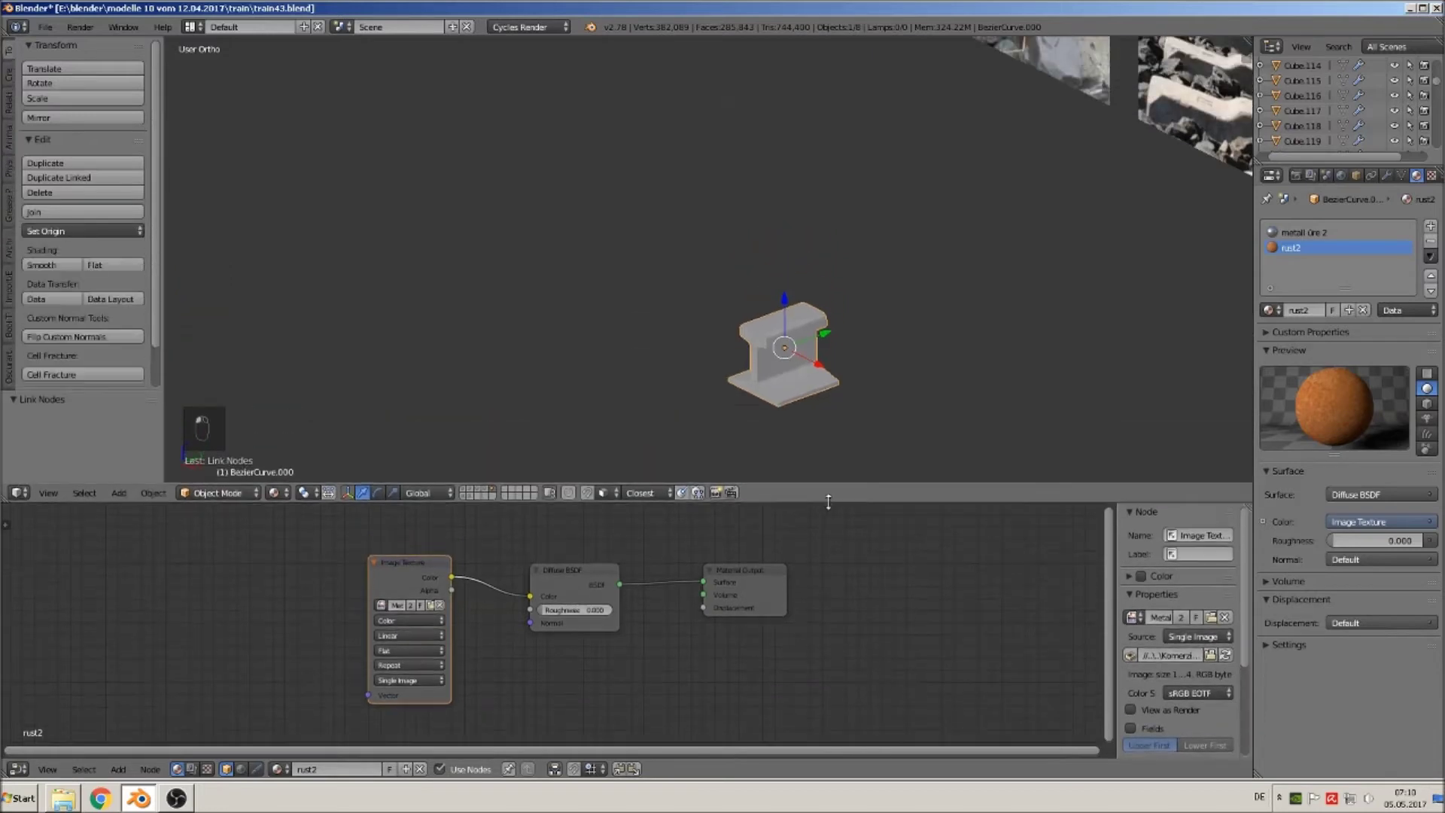
pyautogui.scroll(2, 823, 441)
pyautogui.scroll(3, 846, 381)
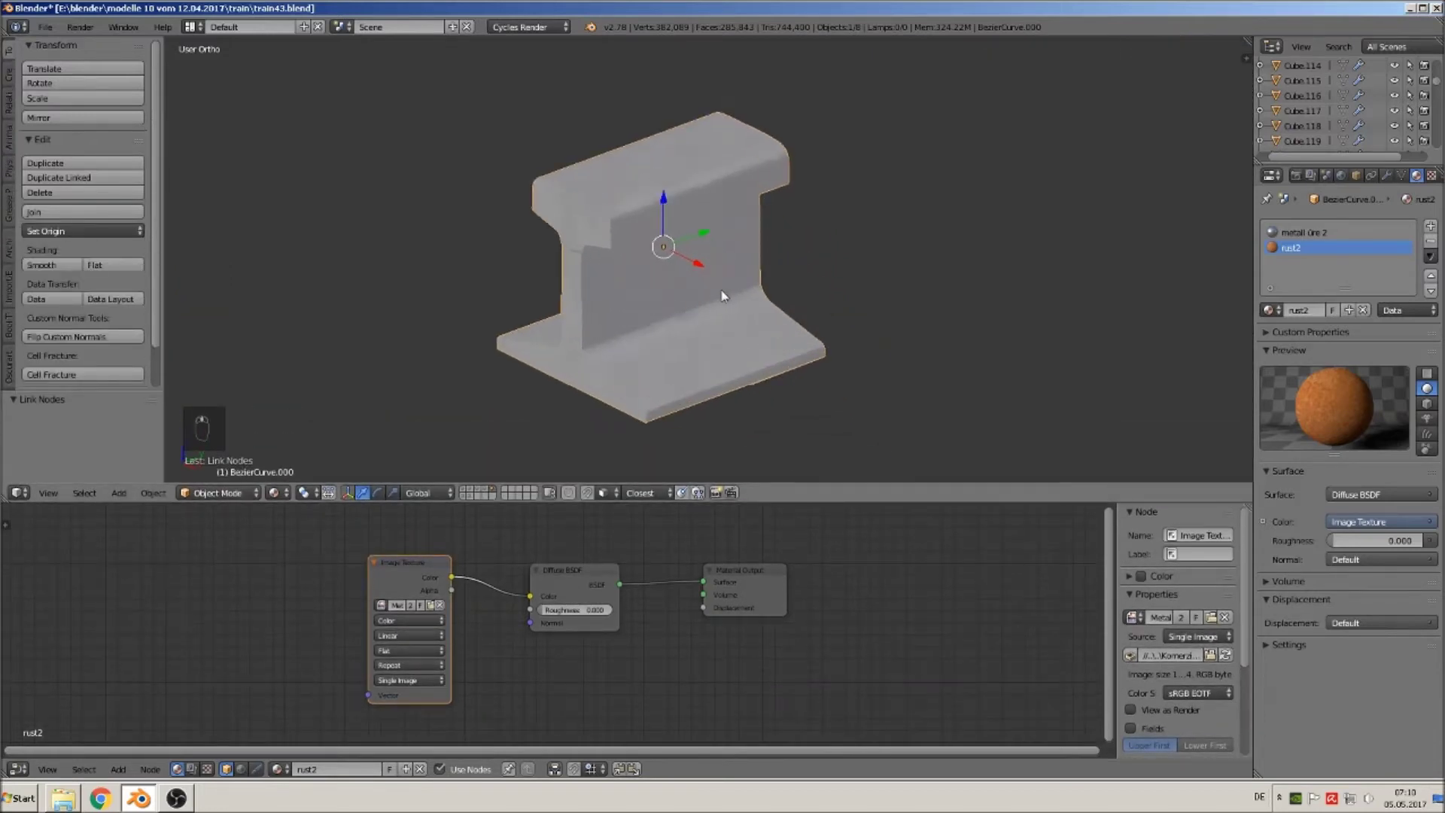
pyautogui.press('KP_1')
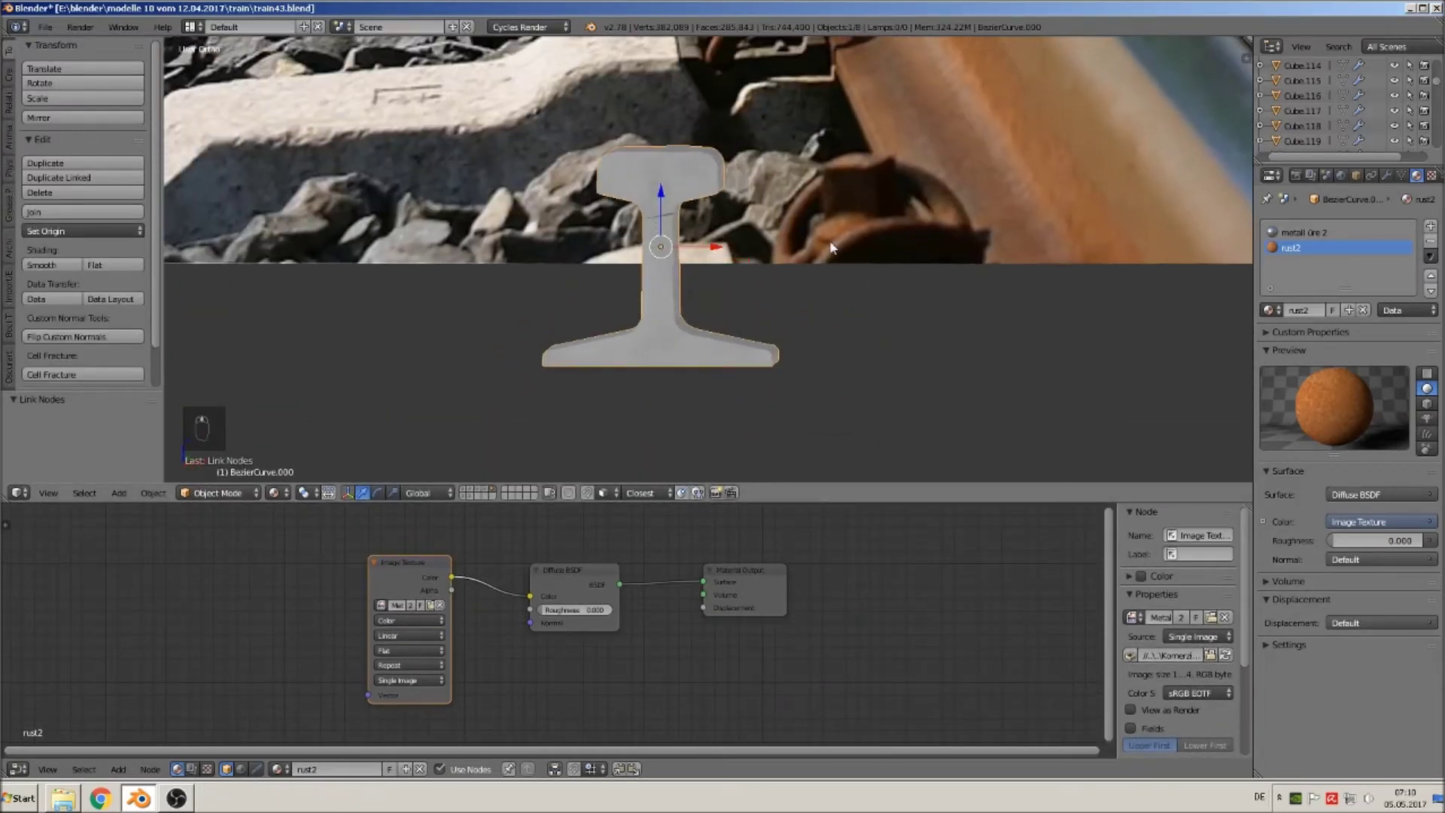
pyautogui.press('Tab')
pyautogui.press('a')
pyautogui.press('a')
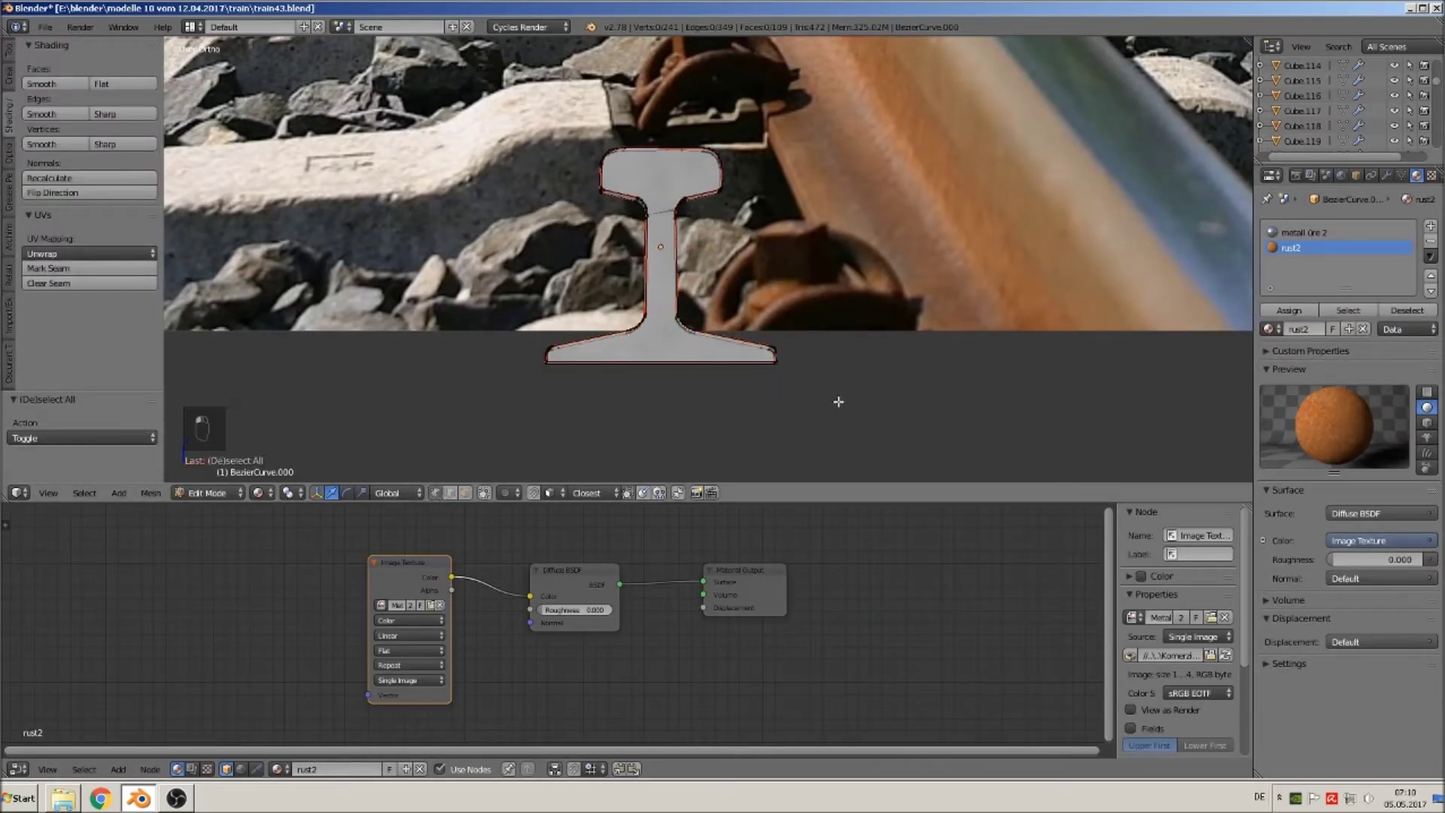
pyautogui.press('n')
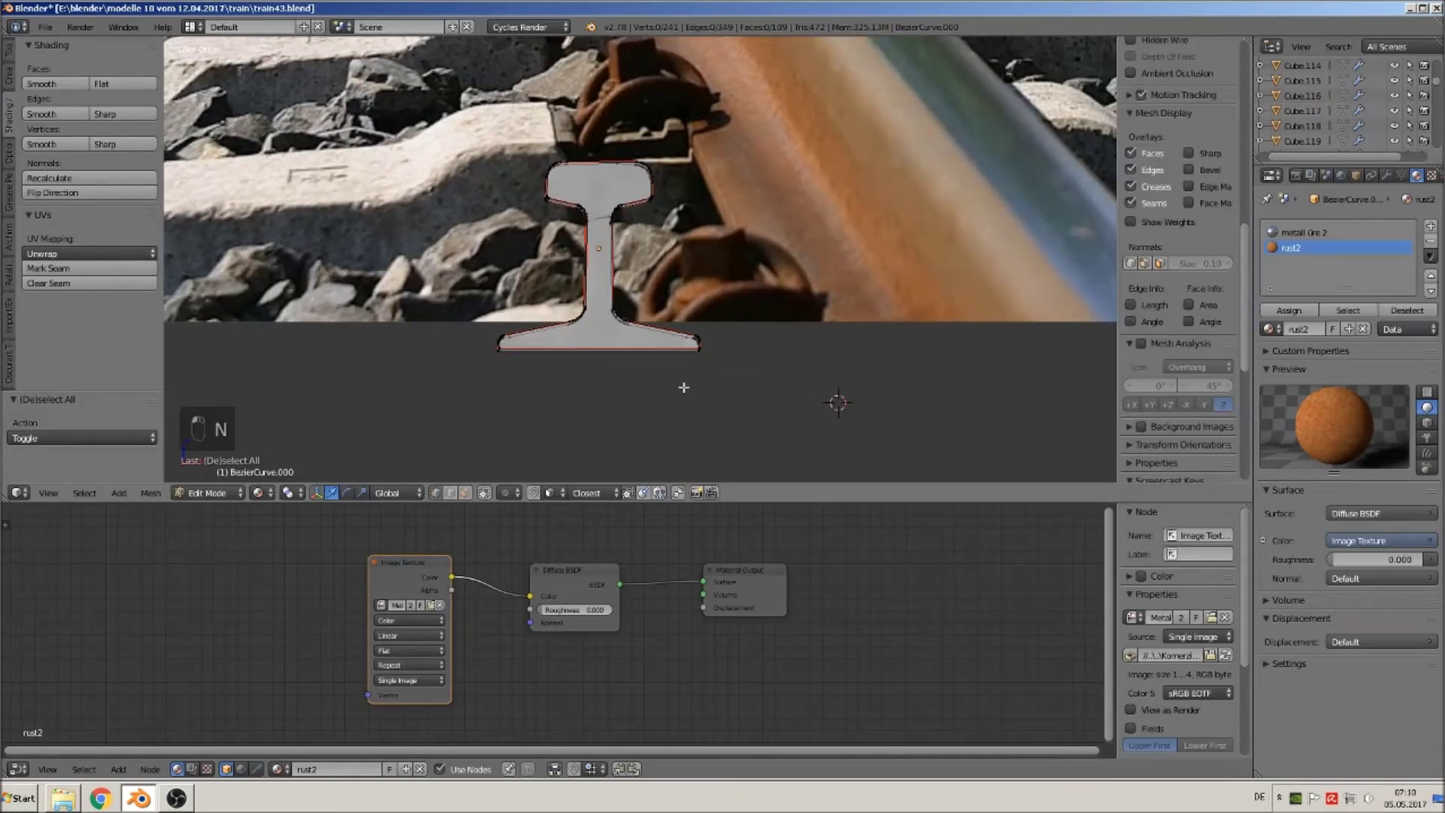
pyautogui.press('n')
pyautogui.press('b')
pyautogui.moveTo(823, 409); pyautogui.dragTo(452, 190)
pyautogui.moveTo(646, 200); pyautogui.dragTo(719, 325, button='middle')
pyautogui.press('b')
pyautogui.moveTo(810, 391); pyautogui.dragTo(503, 158)
pyautogui.moveTo(503, 158); pyautogui.dragTo(401, 213, button='middle')
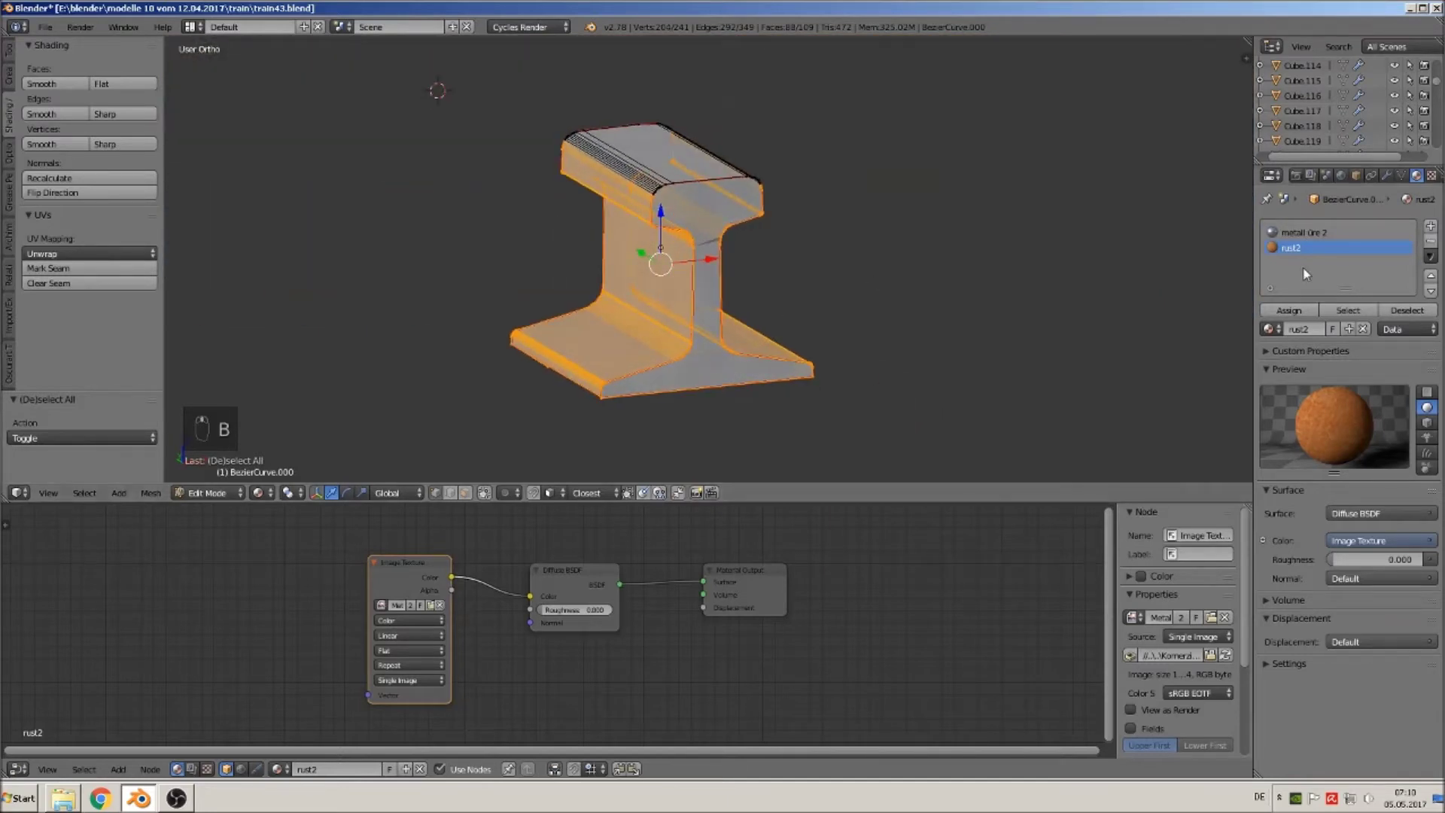
pyautogui.click(1288, 310)
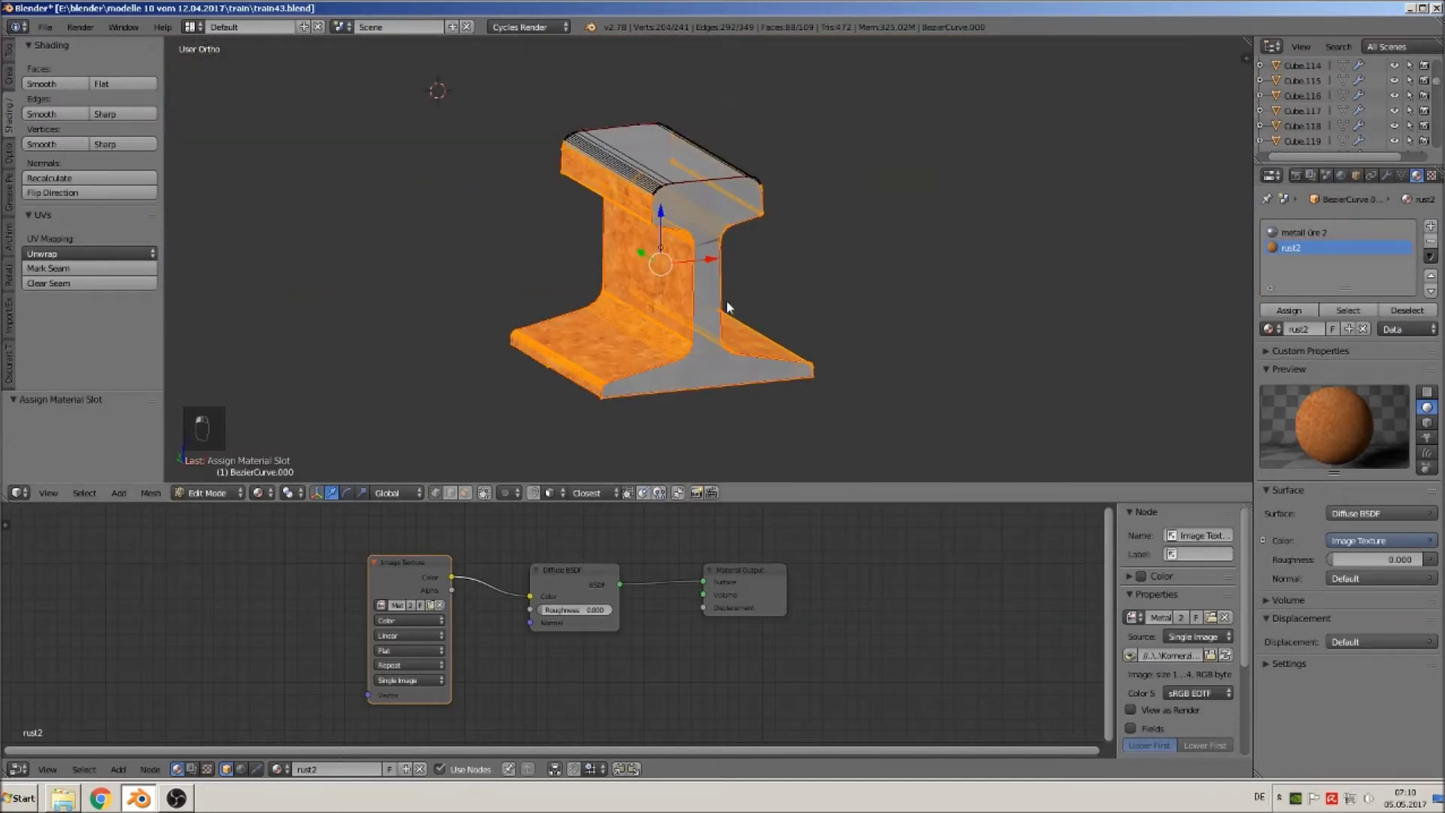
pyautogui.press('Tab')
# Preview the rail piece in Rendered viewport shading and return to Material shading.
pyautogui.moveTo(735, 326); pyautogui.dragTo(614, 324, button='middle')
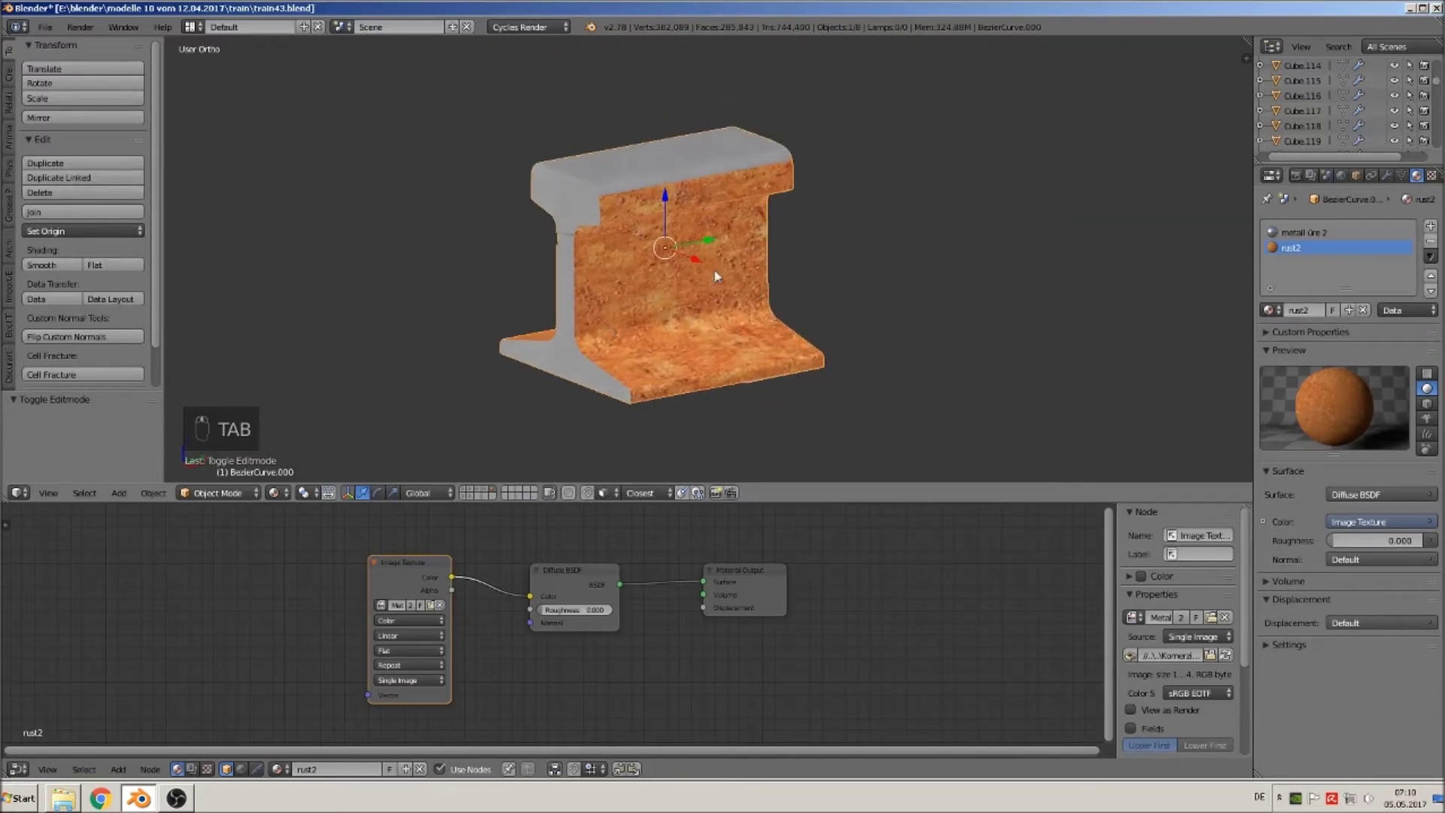
pyautogui.click(277, 493)
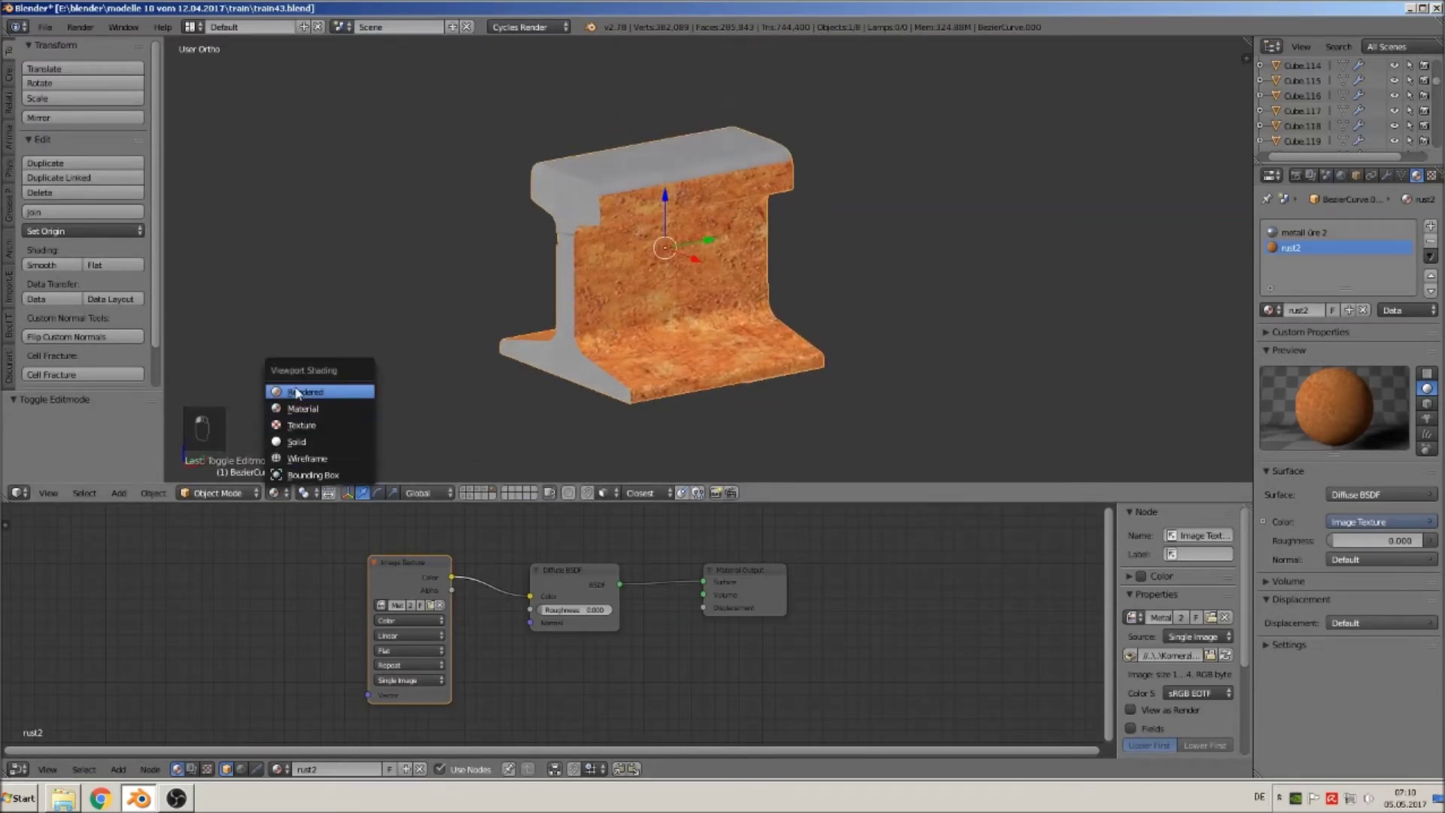
pyautogui.click(296, 393)
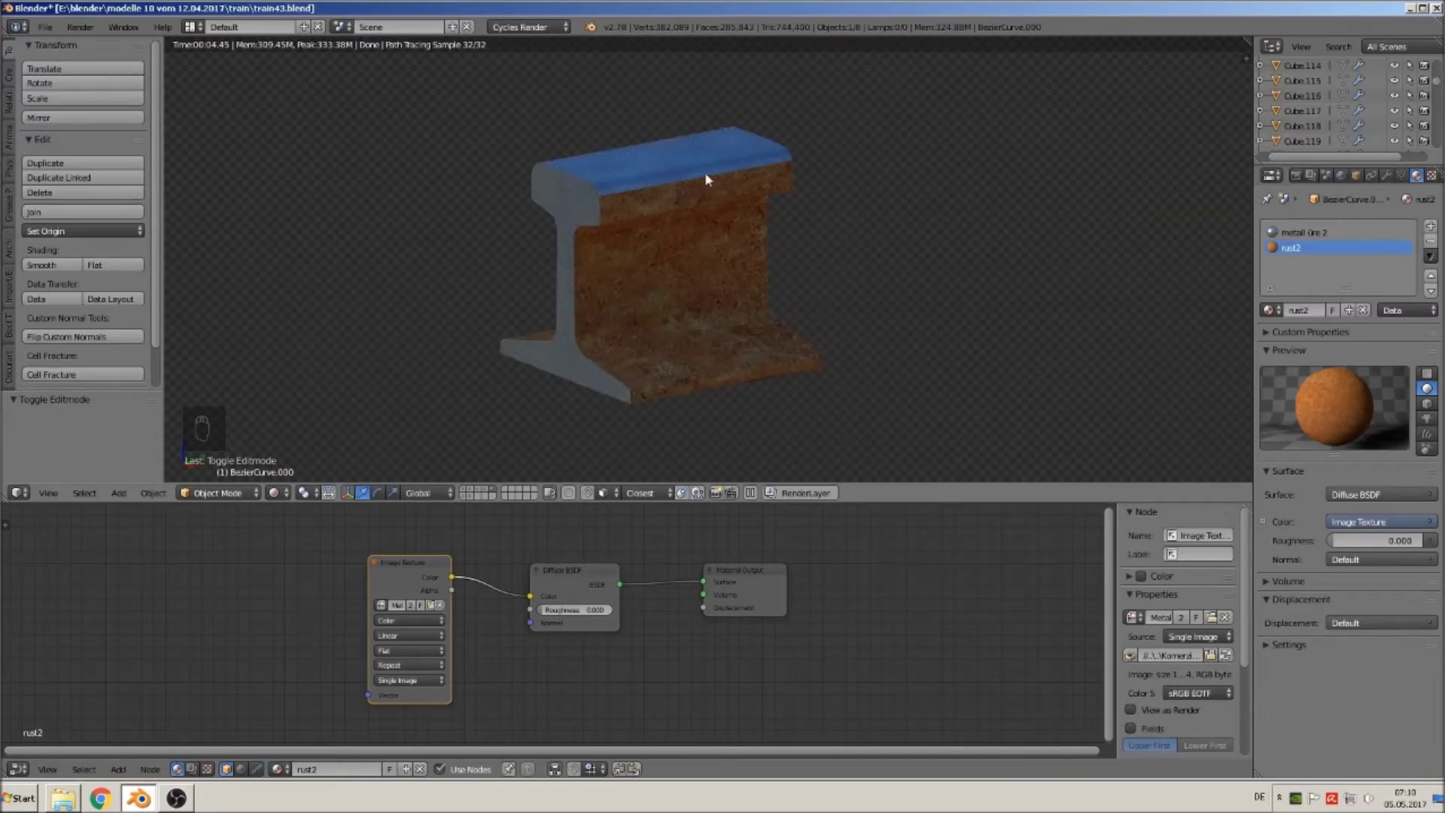
pyautogui.click(275, 493)
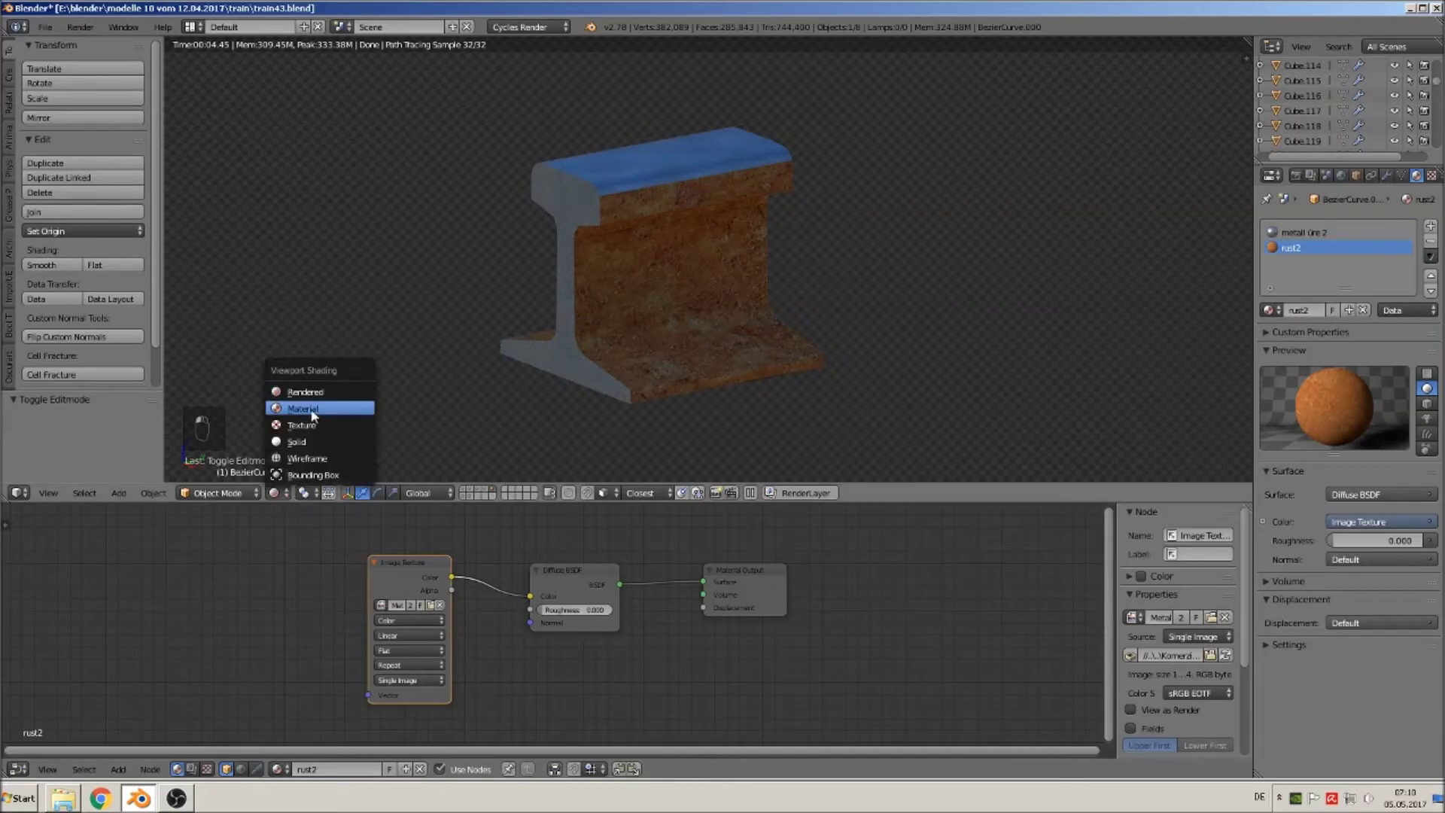
pyautogui.click(313, 411)
# Delete the extra object near the rail piece.
pyautogui.scroll(-5, 640, 338)
pyautogui.rightClick(915, 337)
pyautogui.press('x')
pyautogui.click(915, 332)
# In front view, move the rail piece about -2.044 in X and 4.253 in Z onto the sleeper's rail seat.
pyautogui.scroll(5, 696, 256)
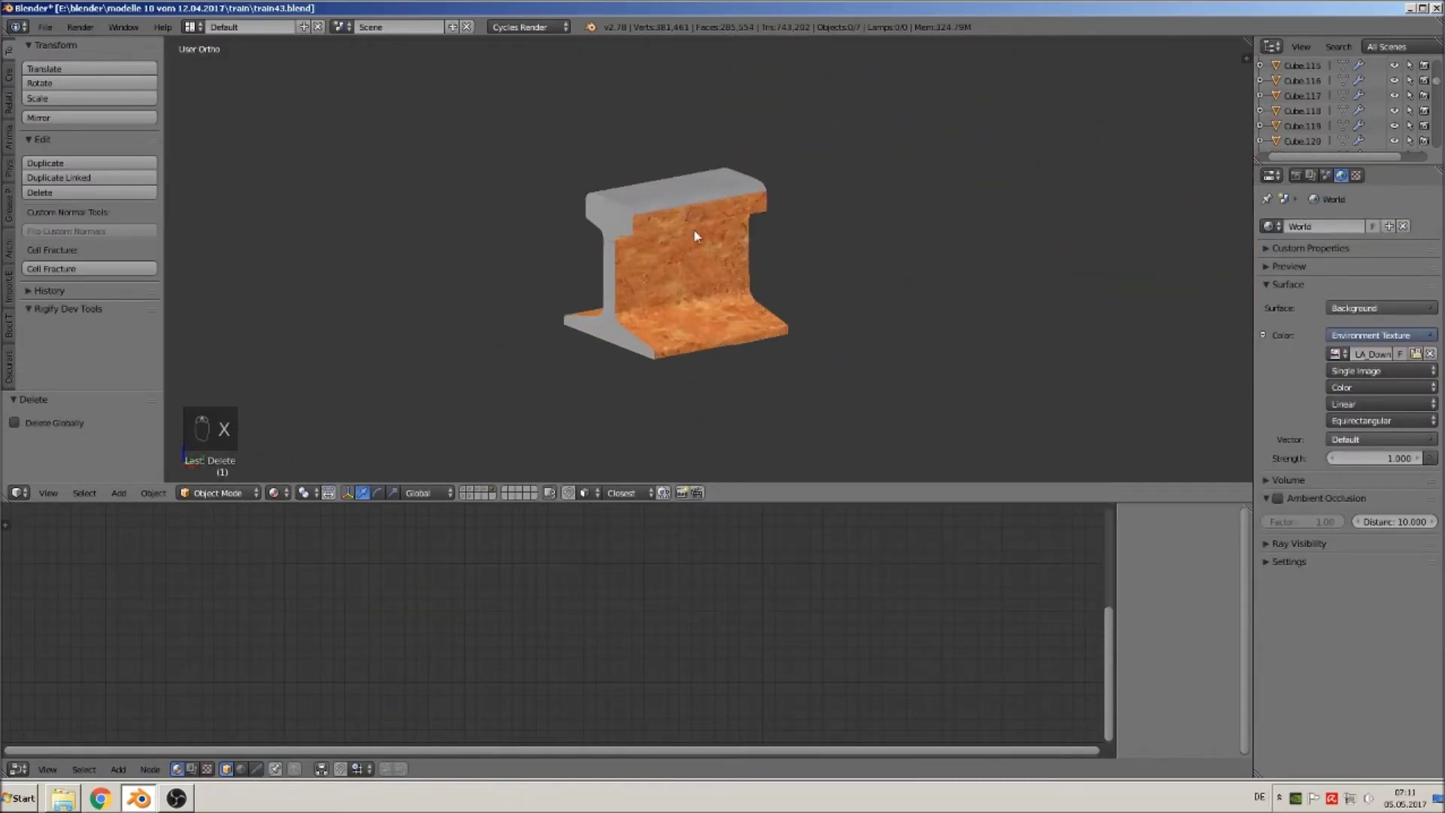
pyautogui.rightClick(698, 250)
pyautogui.scroll(-3, 852, 284)
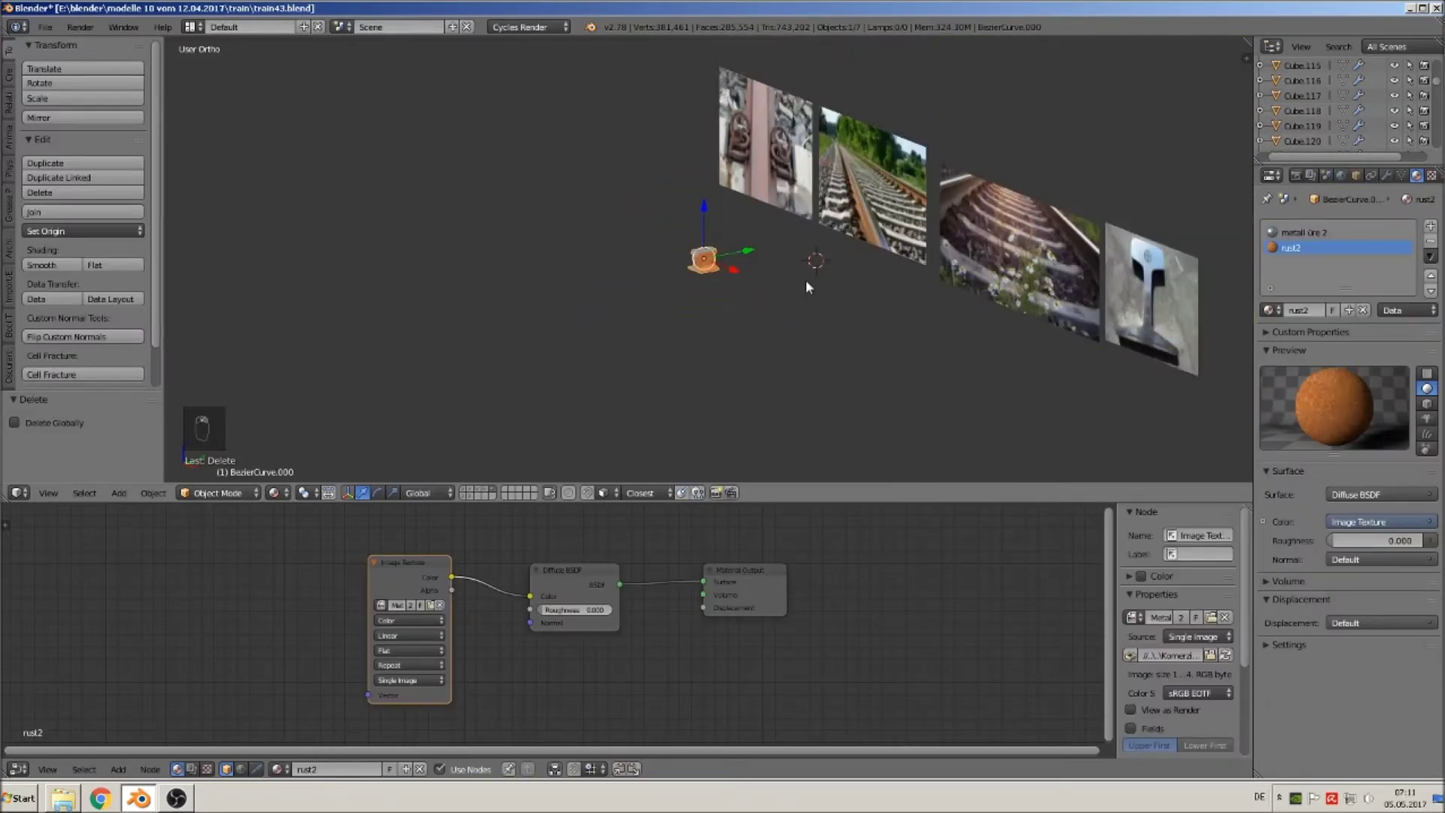
pyautogui.press('KP_1')
pyautogui.scroll(3, 763, 280)
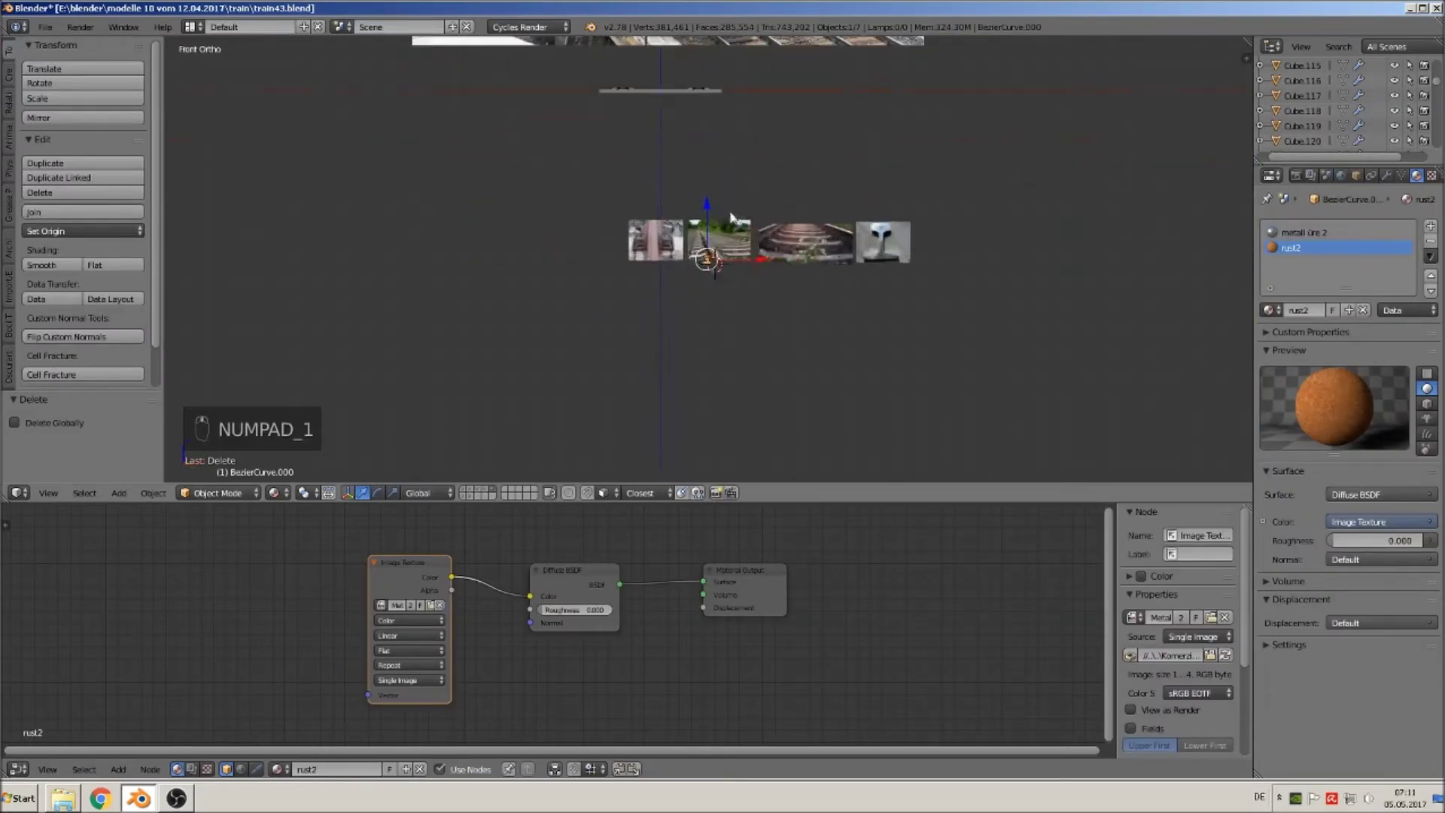
pyautogui.press('g')
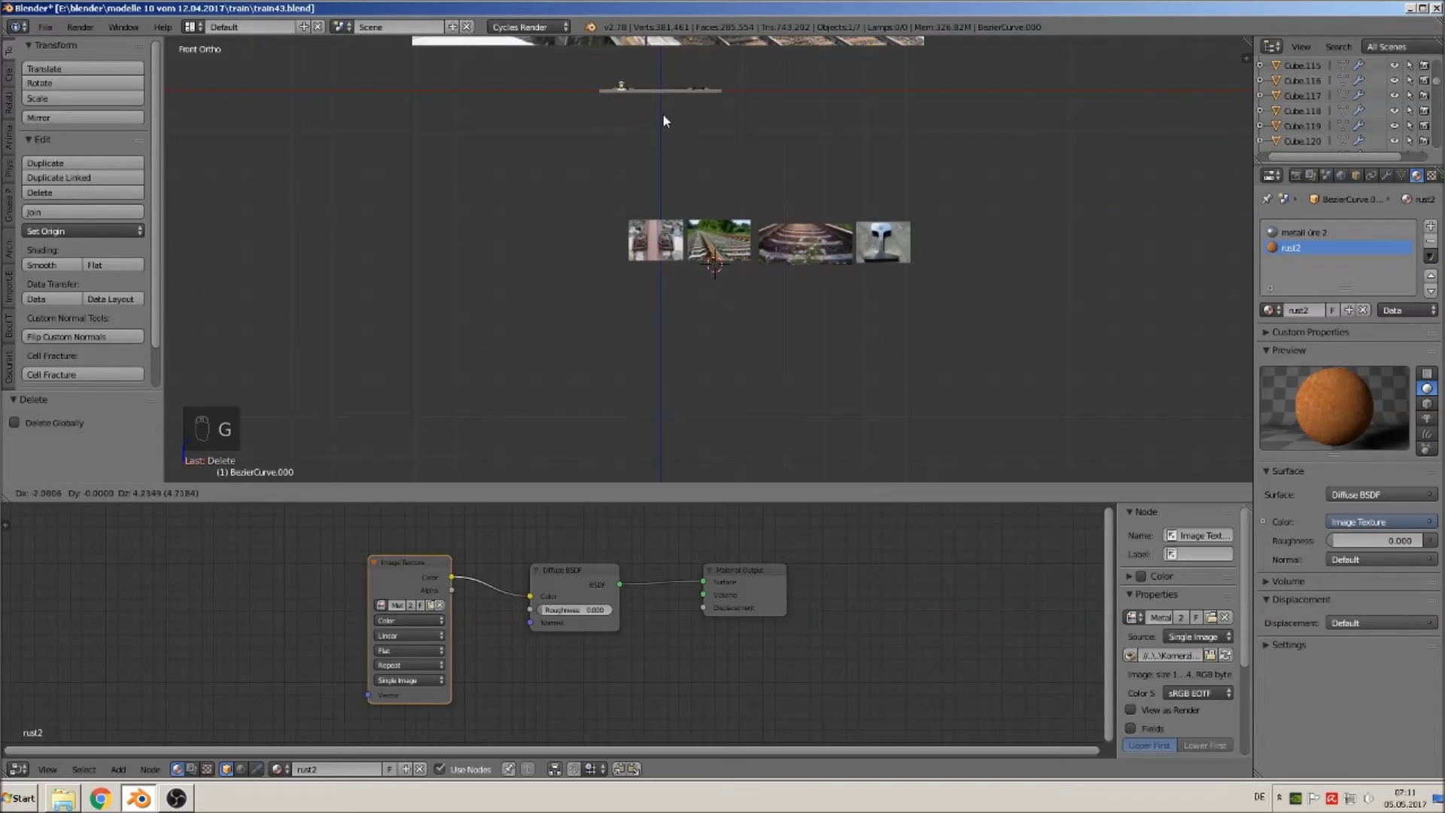
pyautogui.click(664, 121)
# Lower the rail piece by about 0.015 onto the sleeper between the clamps and shift it about 0.896 along Y.
pyautogui.press('KP_Decimal')
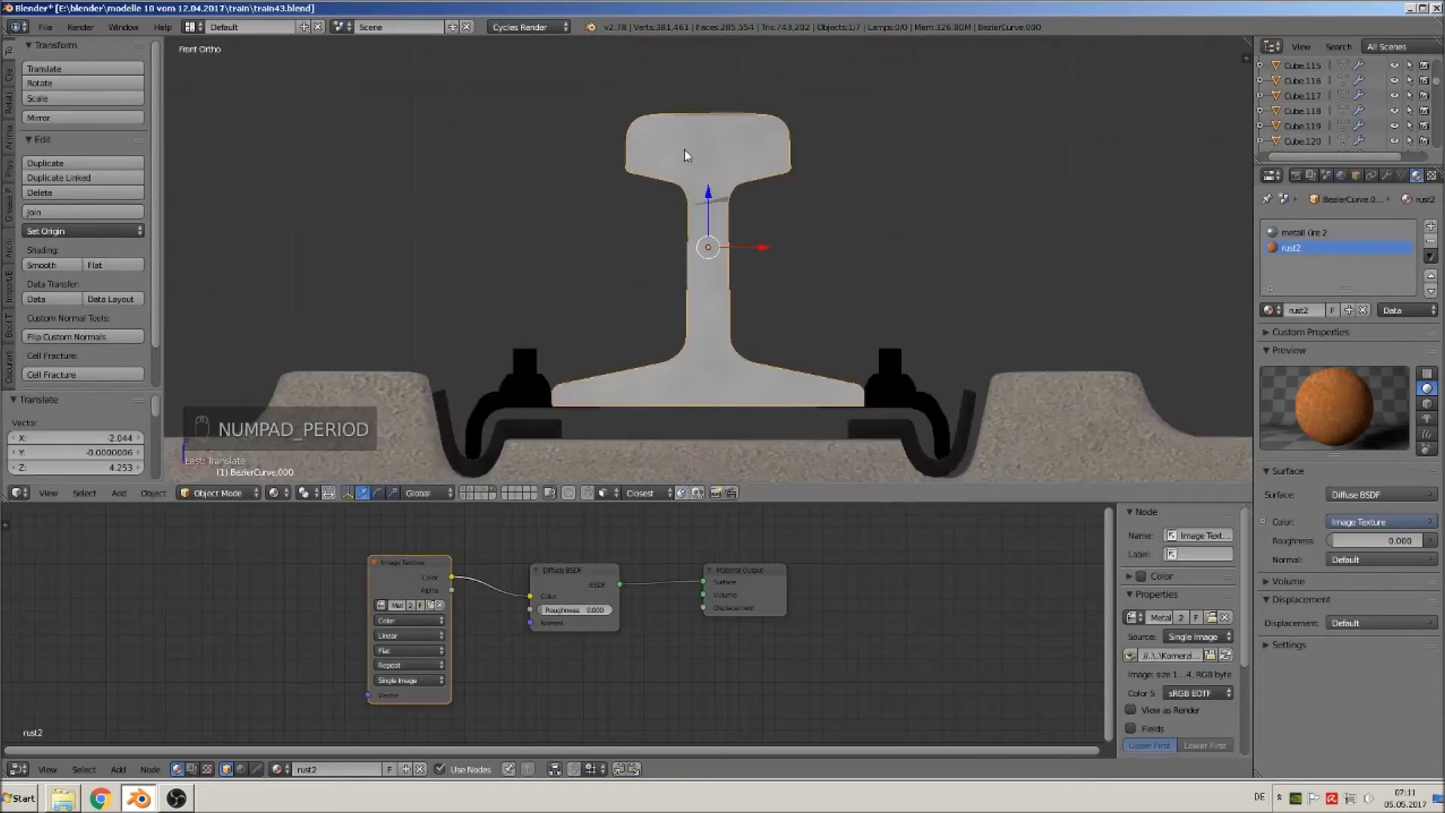
pyautogui.moveTo(708, 209); pyautogui.dragTo(694, 220, button='right')
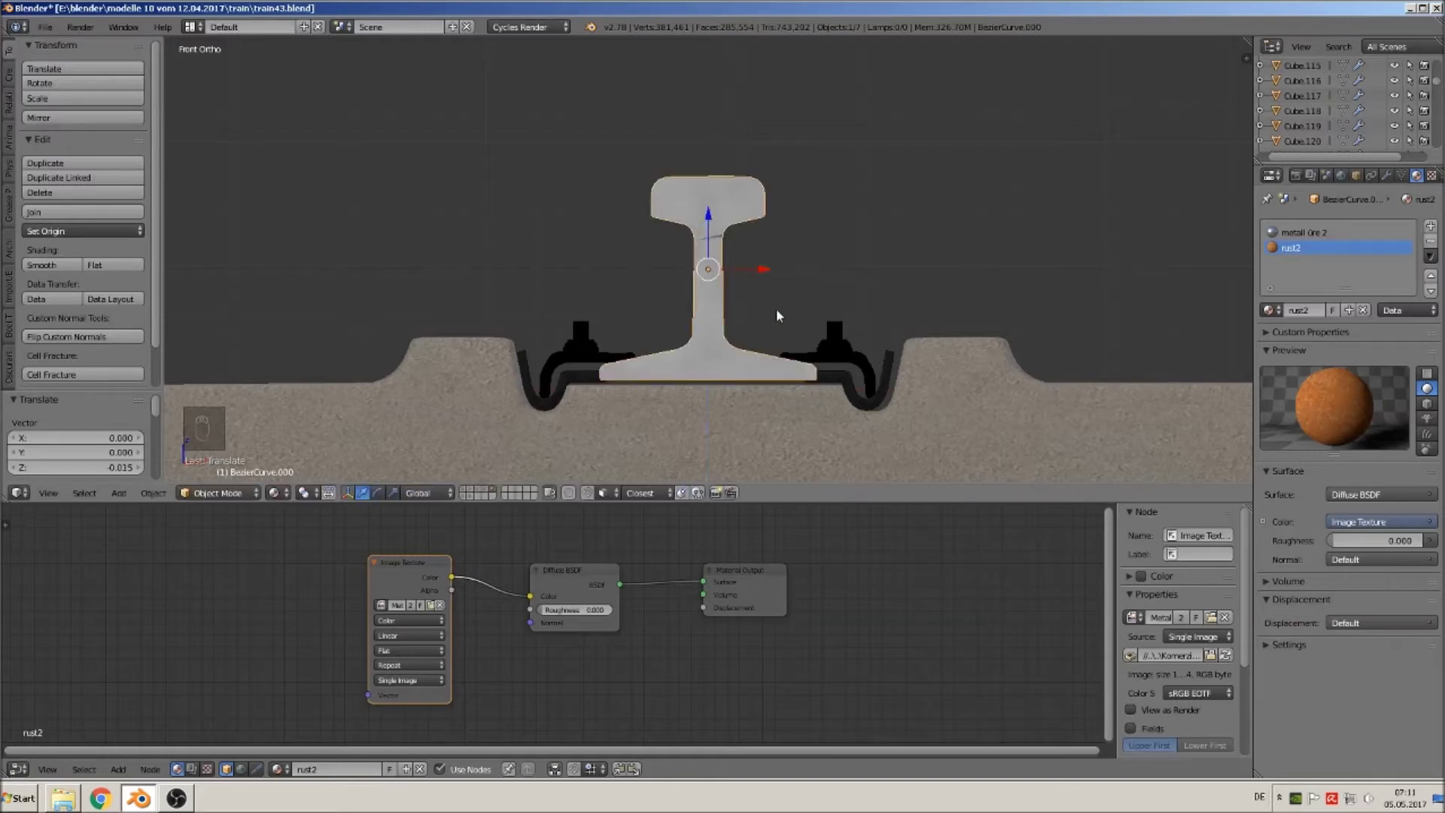
pyautogui.moveTo(766, 314); pyautogui.dragTo(765, 232, button='middle')
pyautogui.moveTo(759, 248); pyautogui.dragTo(1216, 160)
pyautogui.moveTo(1216, 160); pyautogui.dragTo(223, 188, button='middle')
pyautogui.moveTo(848, 225); pyautogui.dragTo(1245, 226, button='middle')
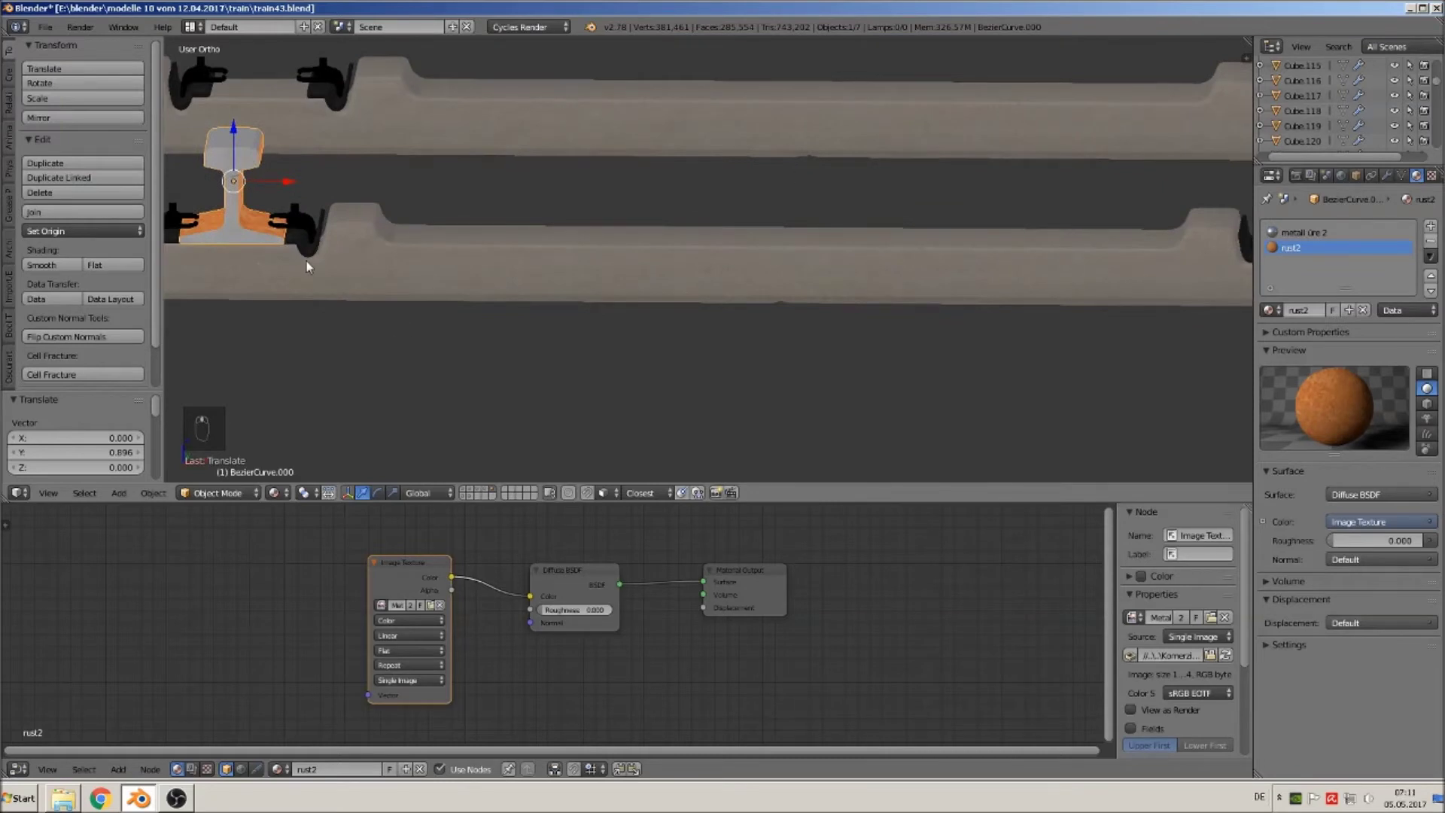
# Add an Array modifier to the rail piece with a relative offset of 0 in X and 1 in Y.
pyautogui.moveTo(306, 263); pyautogui.dragTo(252, 263, button='middle')
pyautogui.scroll(-6, 251, 262)
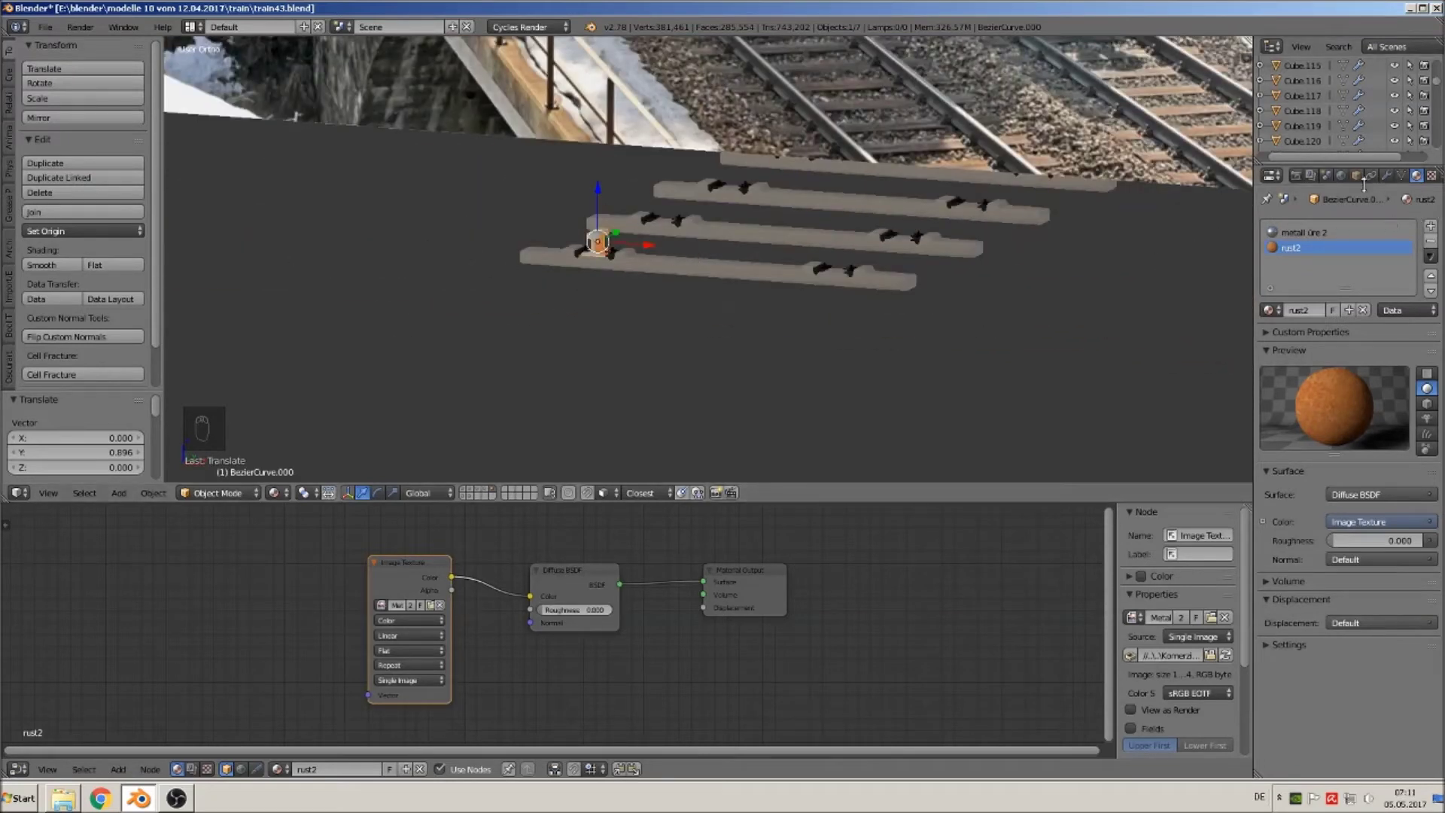
pyautogui.click(1386, 175)
pyautogui.click(1345, 225)
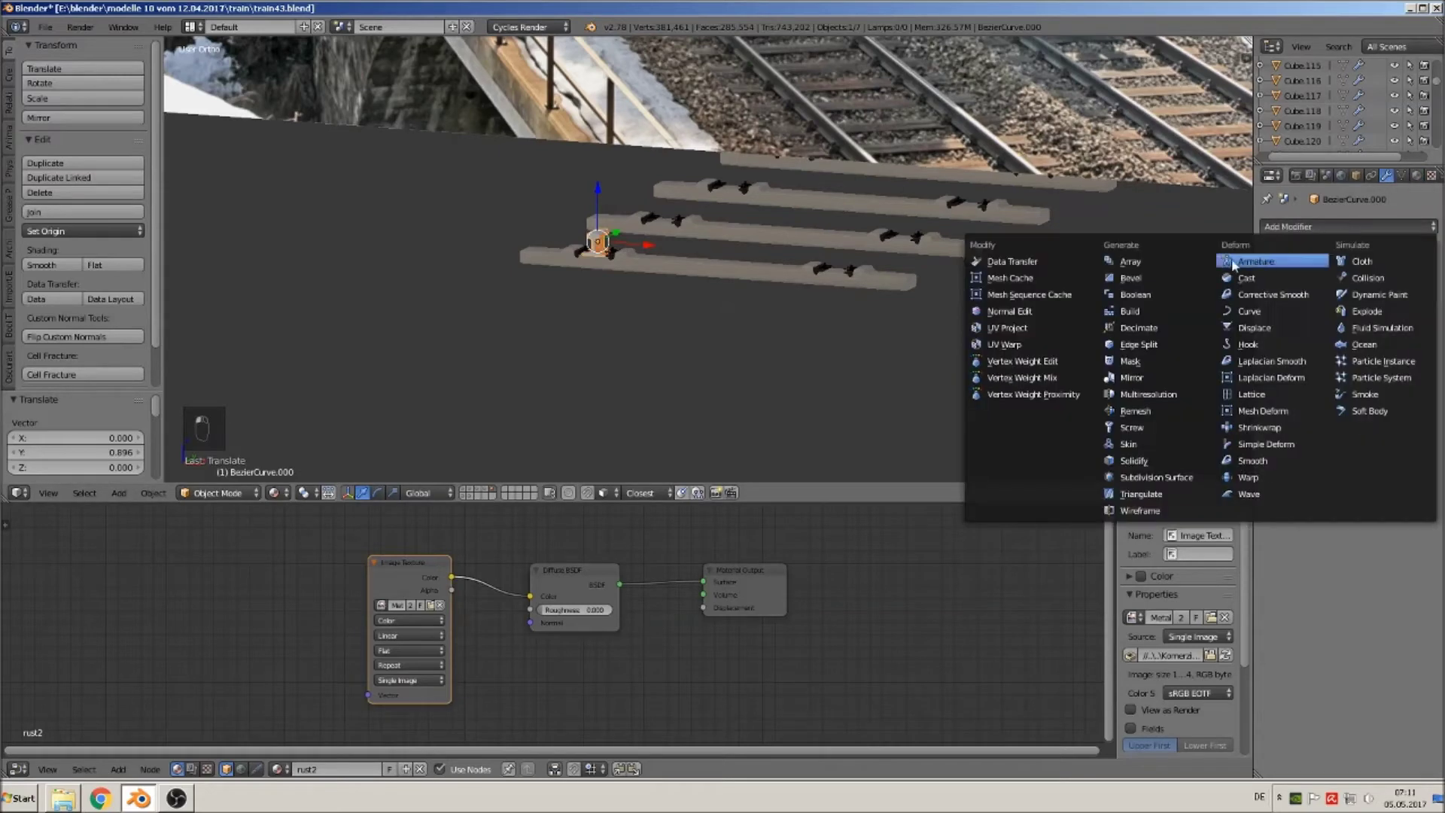
pyautogui.click(1131, 261)
pyautogui.scroll(4, 710, 271)
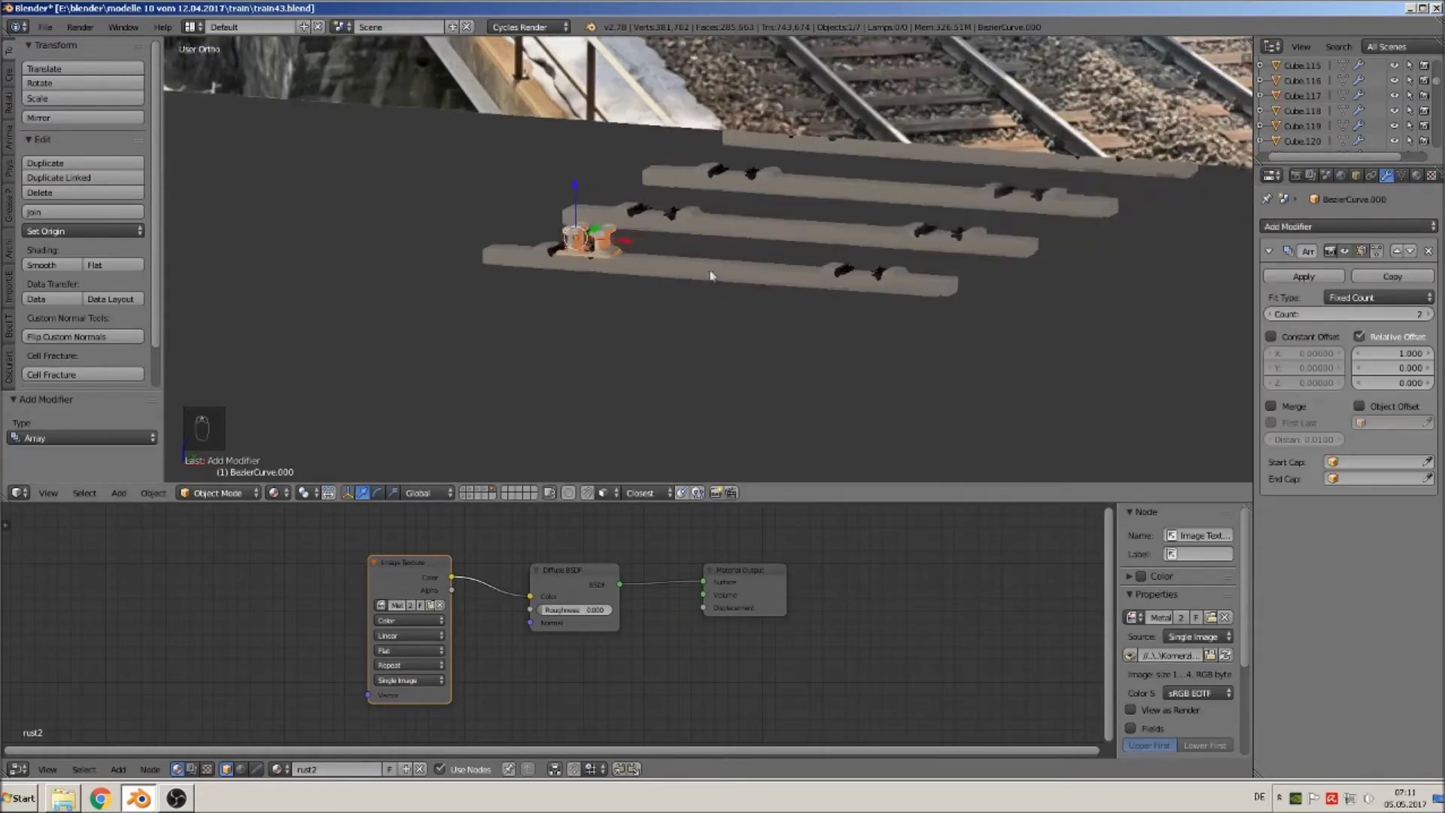
pyautogui.click(1354, 353)
pyautogui.write('0')
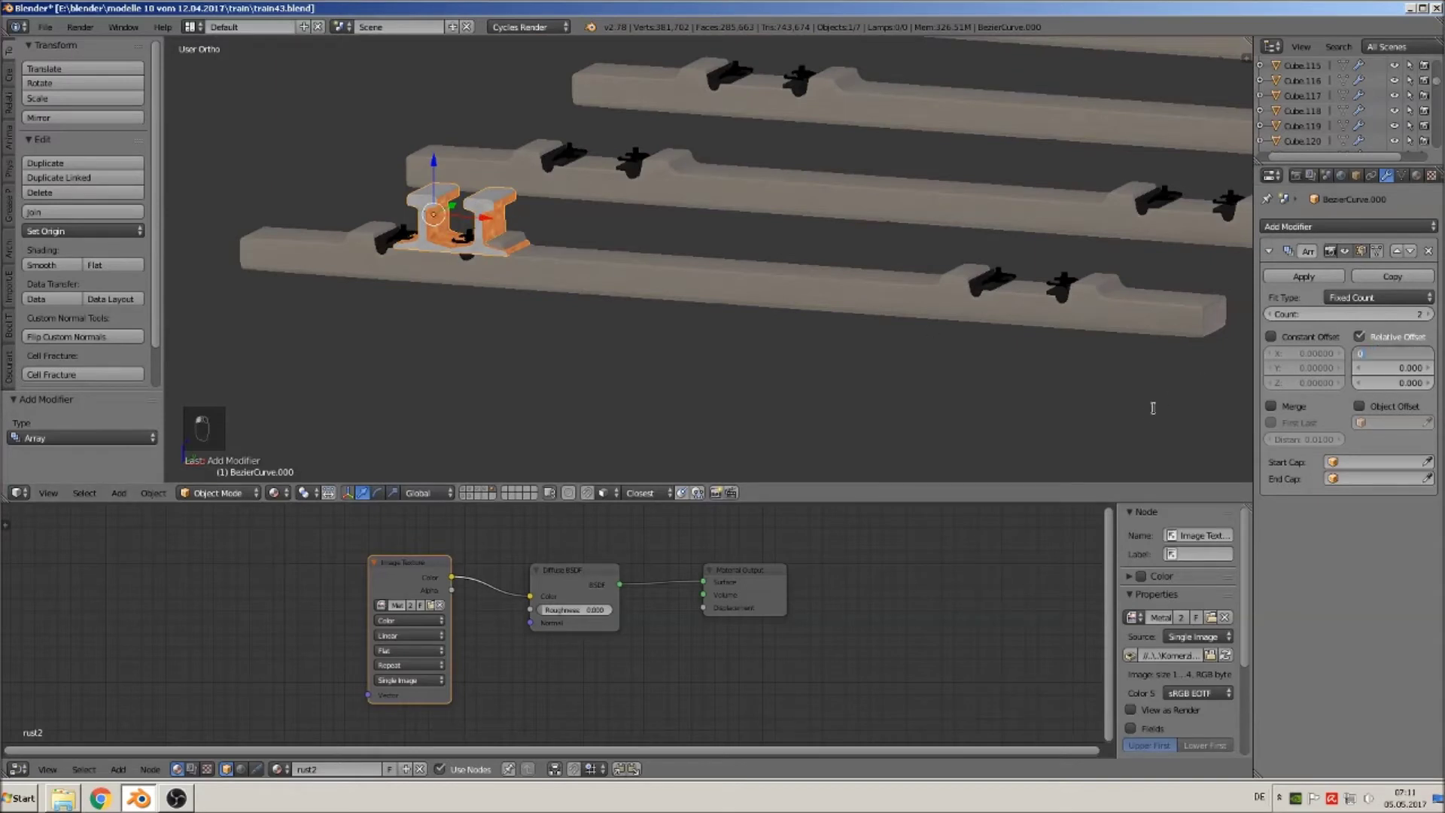
pyautogui.press('Tab')
pyautogui.write('1')
pyautogui.press('Return')
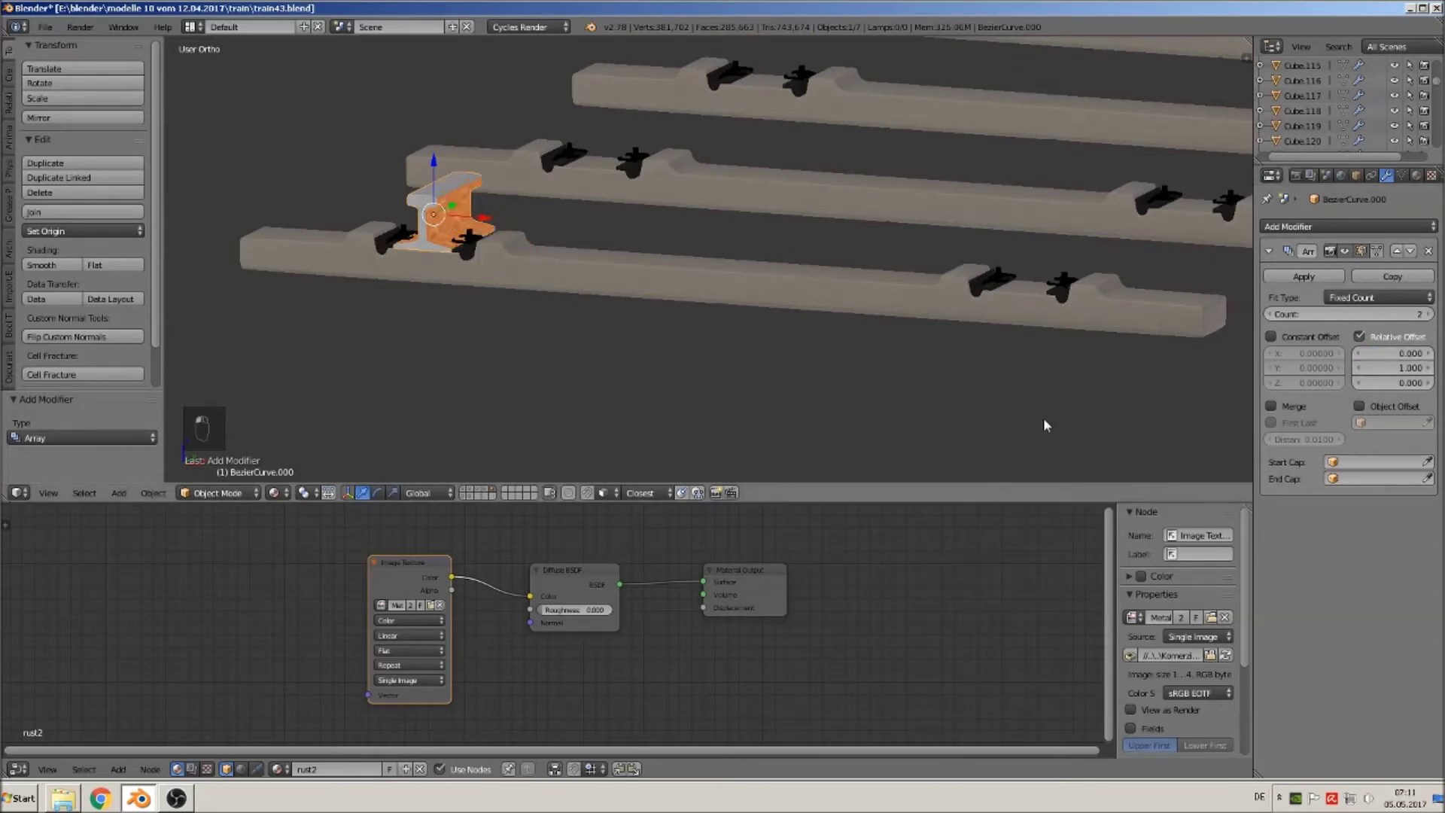
pyautogui.moveTo(1044, 418); pyautogui.dragTo(1012, 425, button='middle')
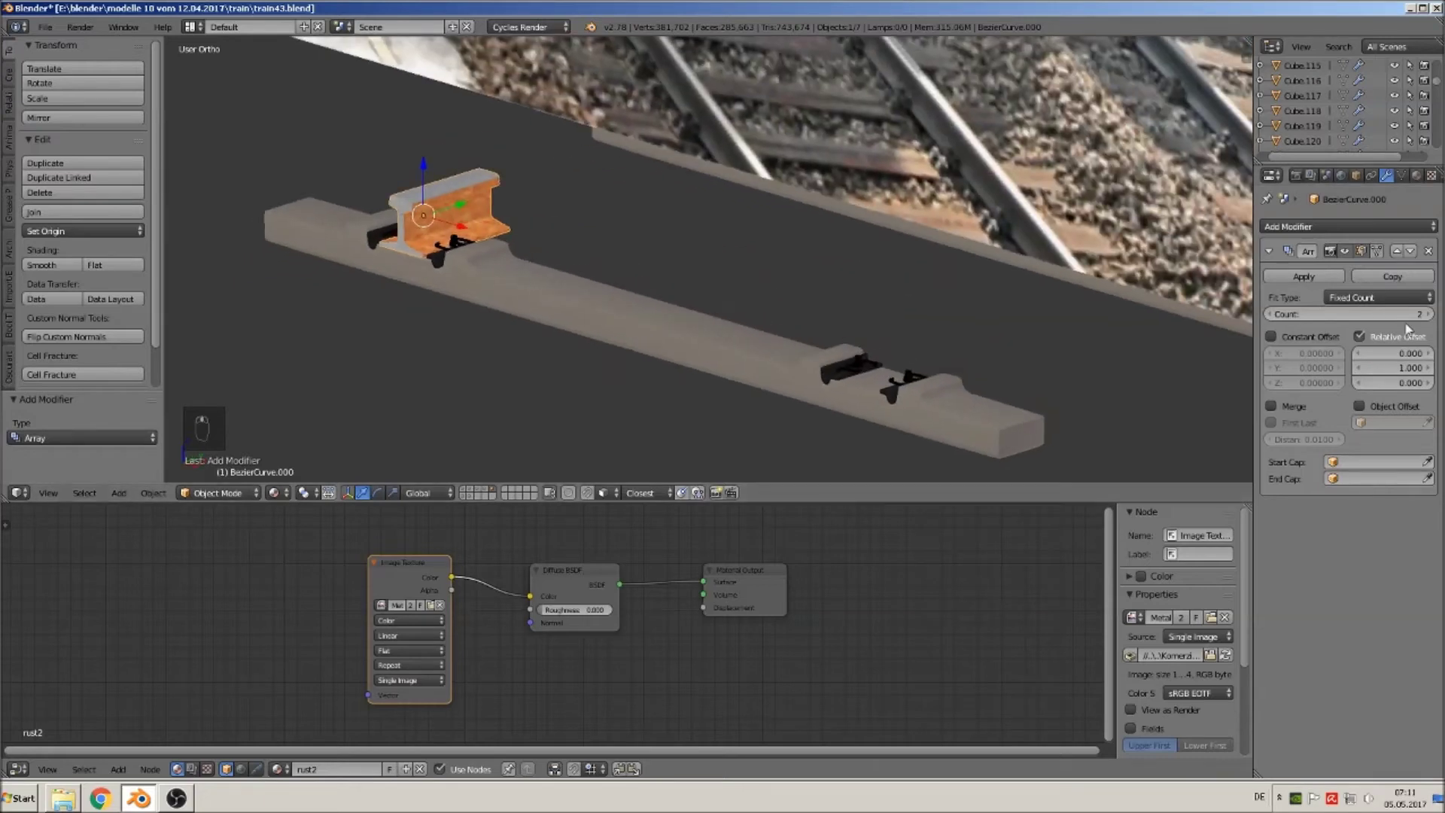
# Try array counts of 150 and 500 for the rail, comparing its length with the row of sleepers.
pyautogui.click(1352, 314)
pyautogui.write('150')
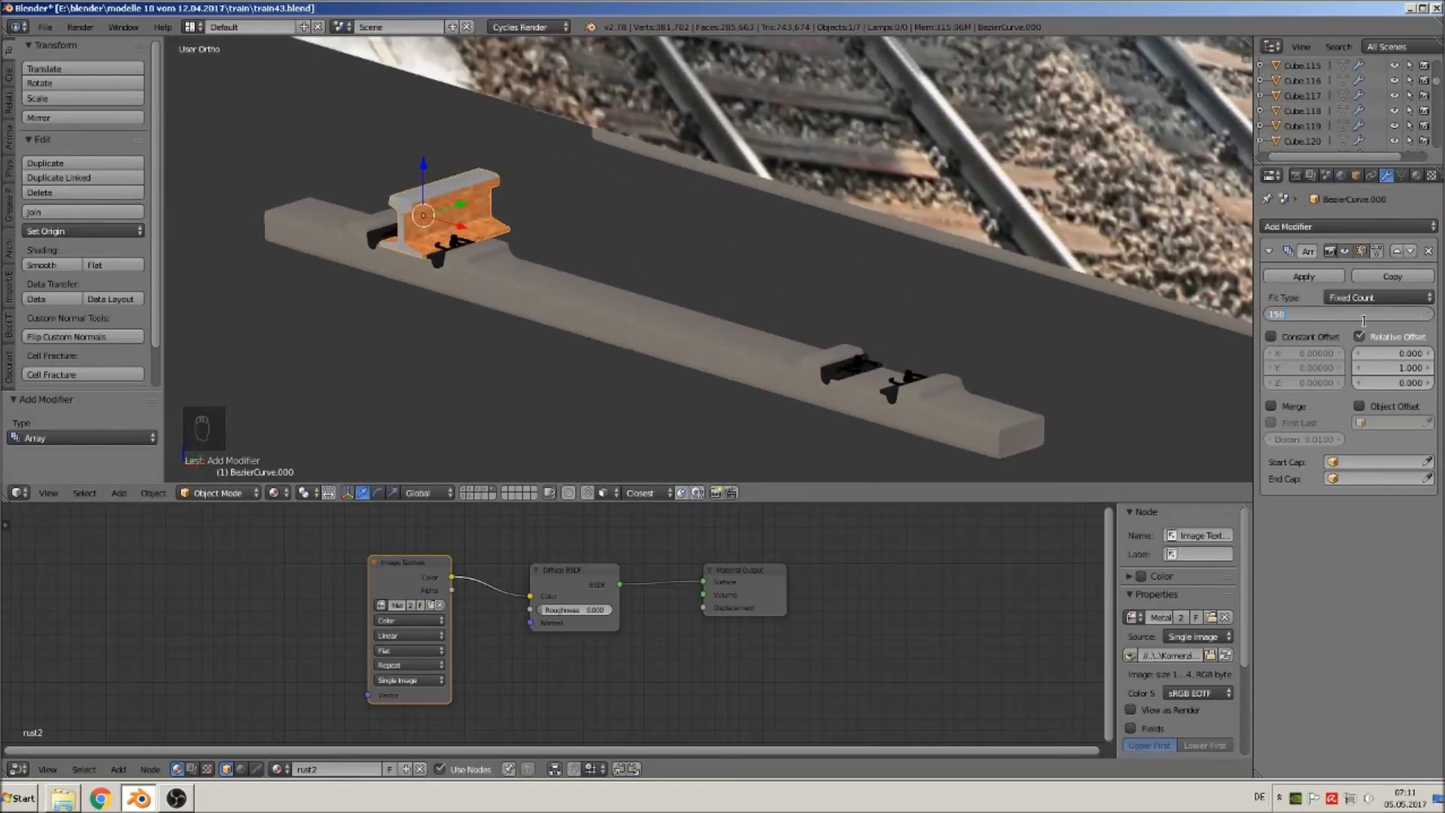
pyautogui.press('Return')
pyautogui.scroll(-5, 852, 178)
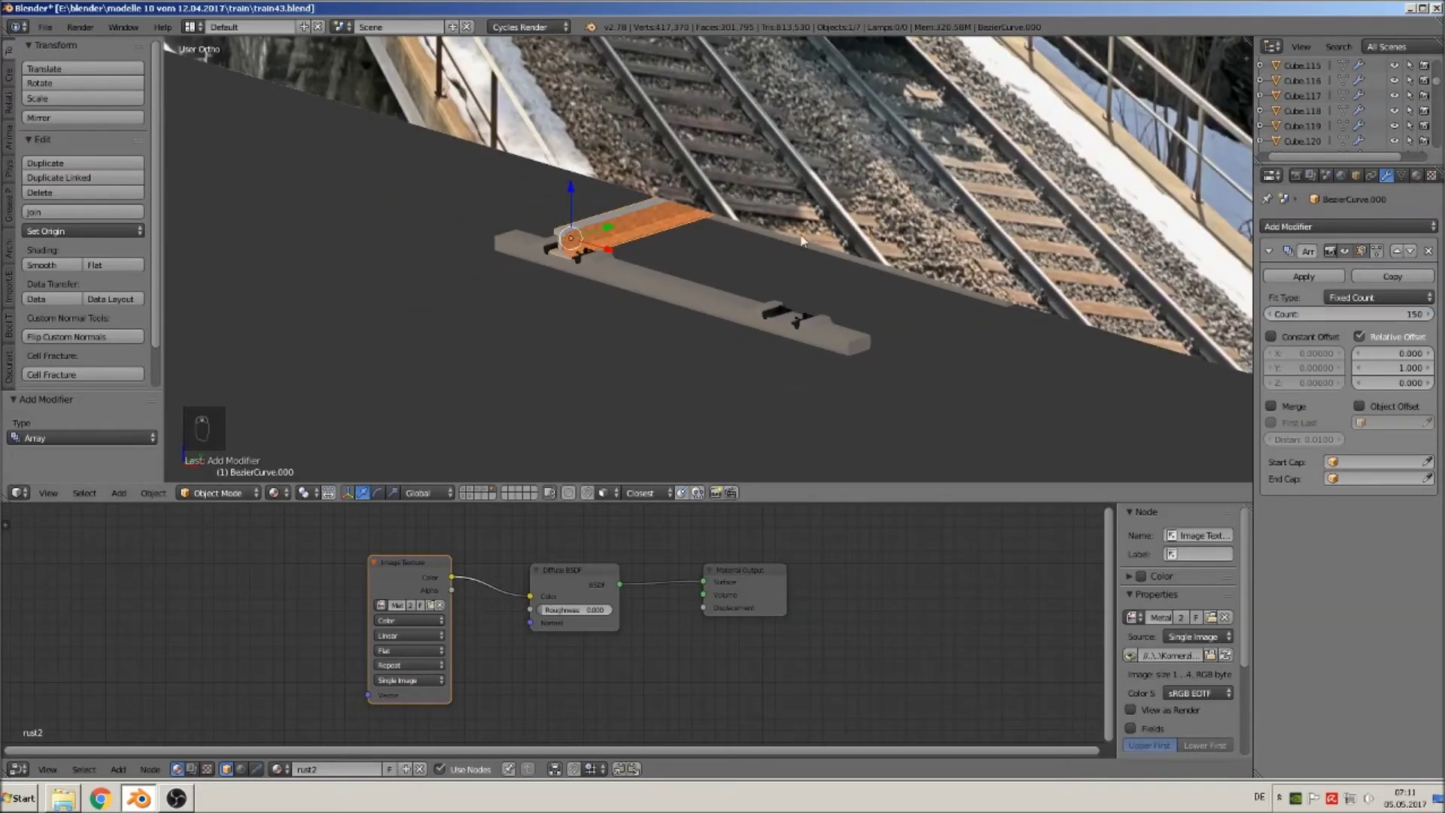
pyautogui.scroll(-3, 852, 179)
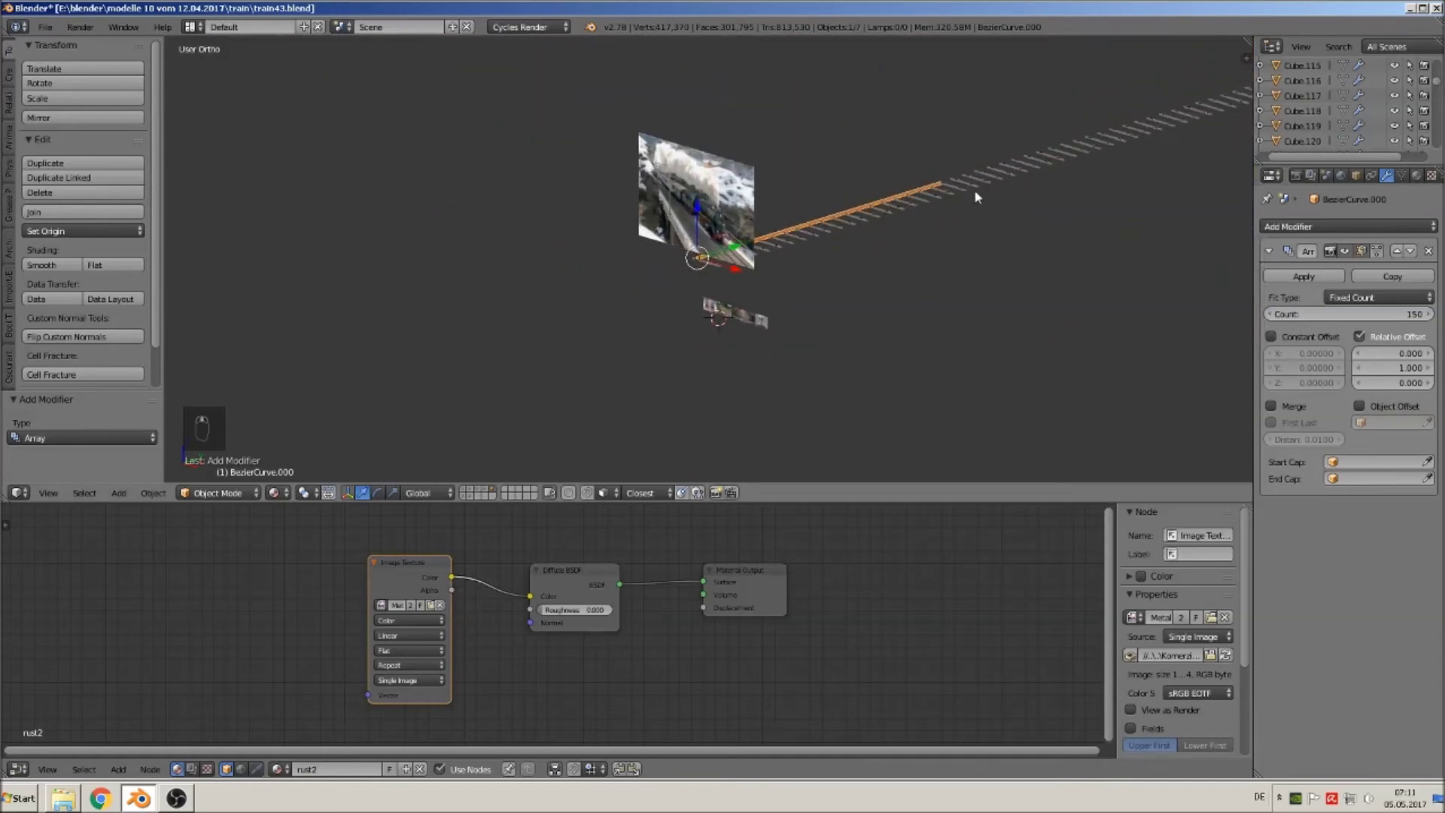
pyautogui.keyDown('shift'); pyautogui.moveTo(1080, 280); pyautogui.dragTo(645, 348, button='middle'); pyautogui.keyUp('shift')
pyautogui.scroll(-2, 687, 329)
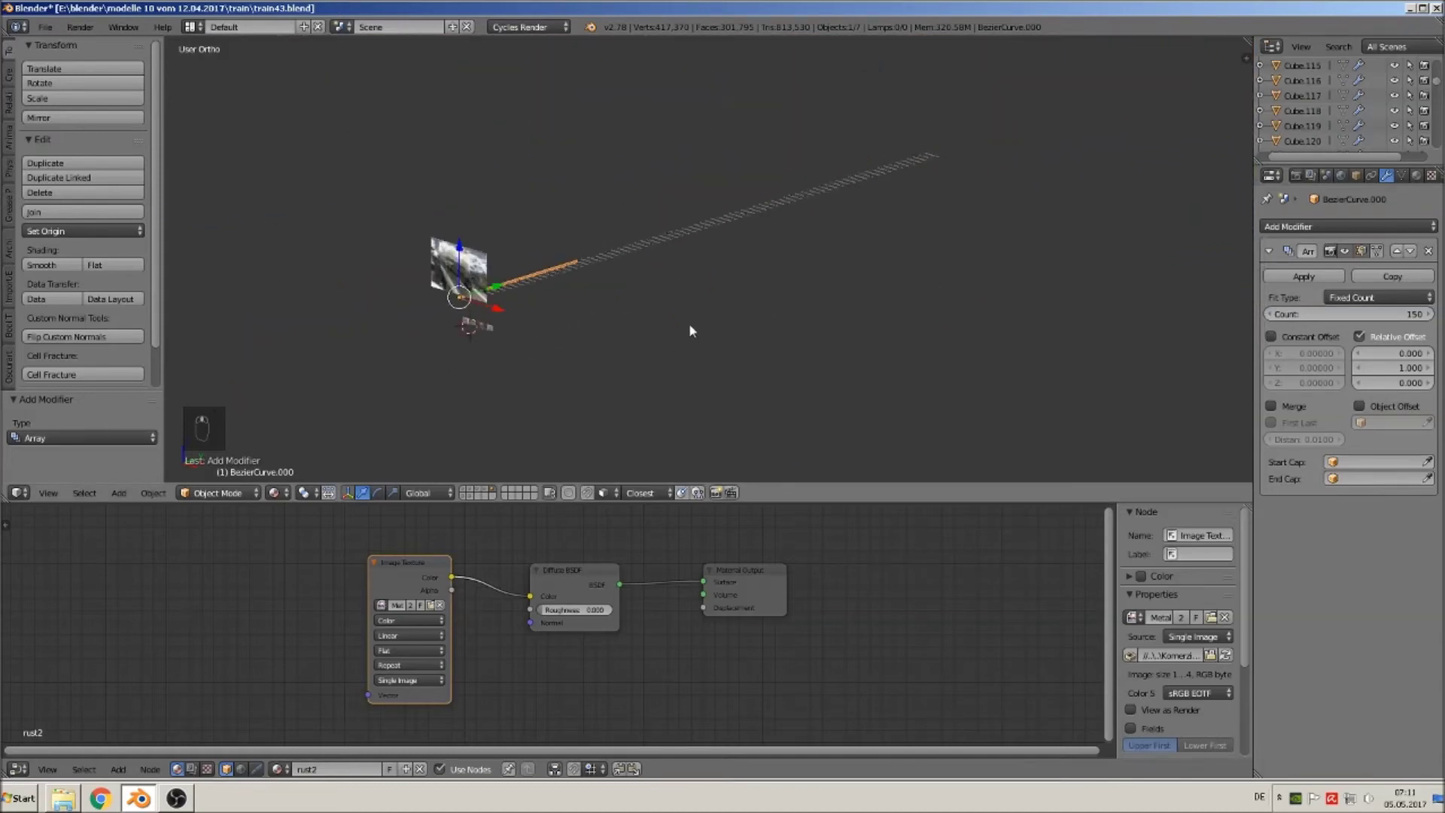
pyautogui.scroll(2, 689, 323)
pyautogui.click(1350, 313)
pyautogui.write('500')
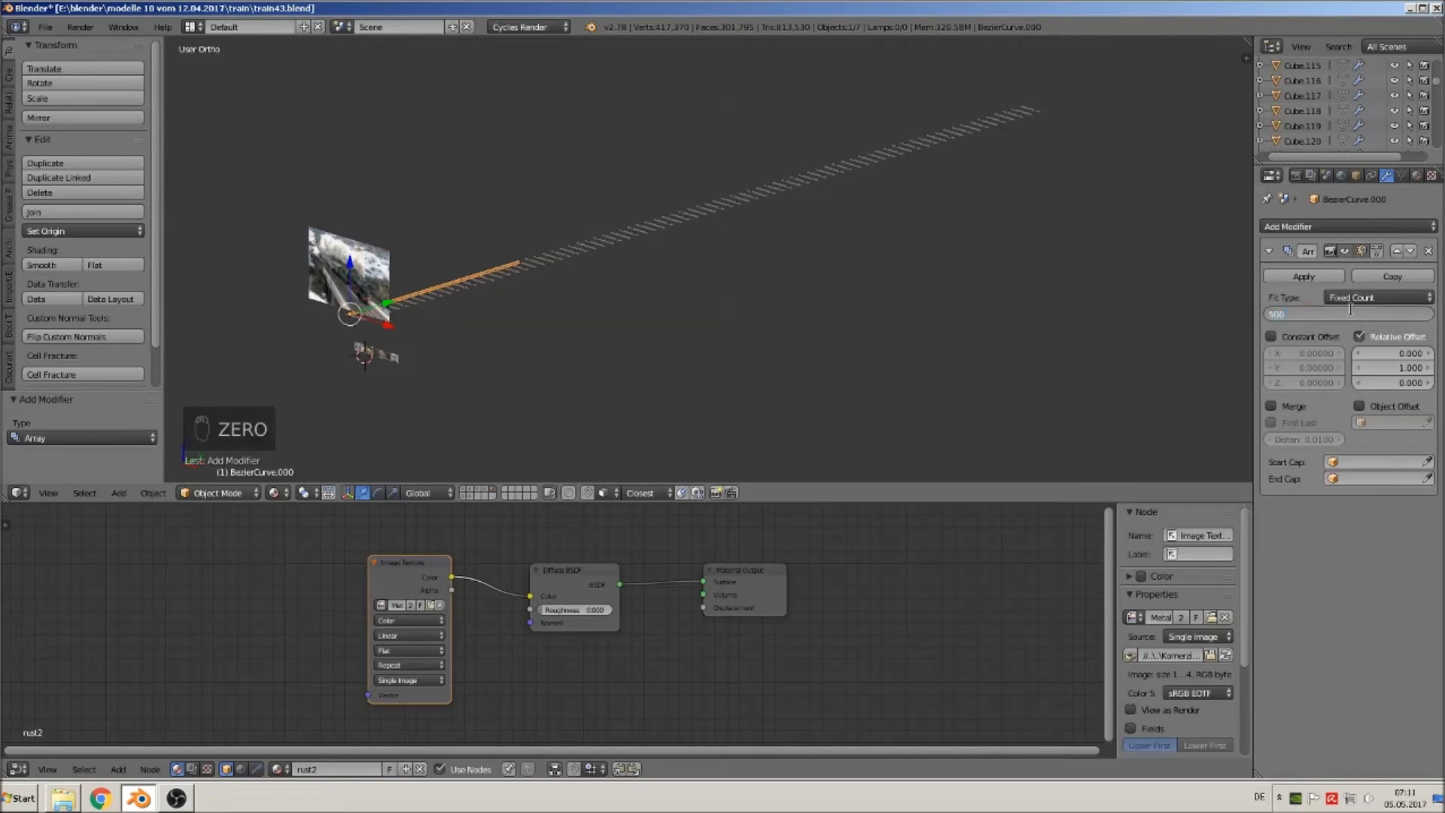
pyautogui.press('Return')
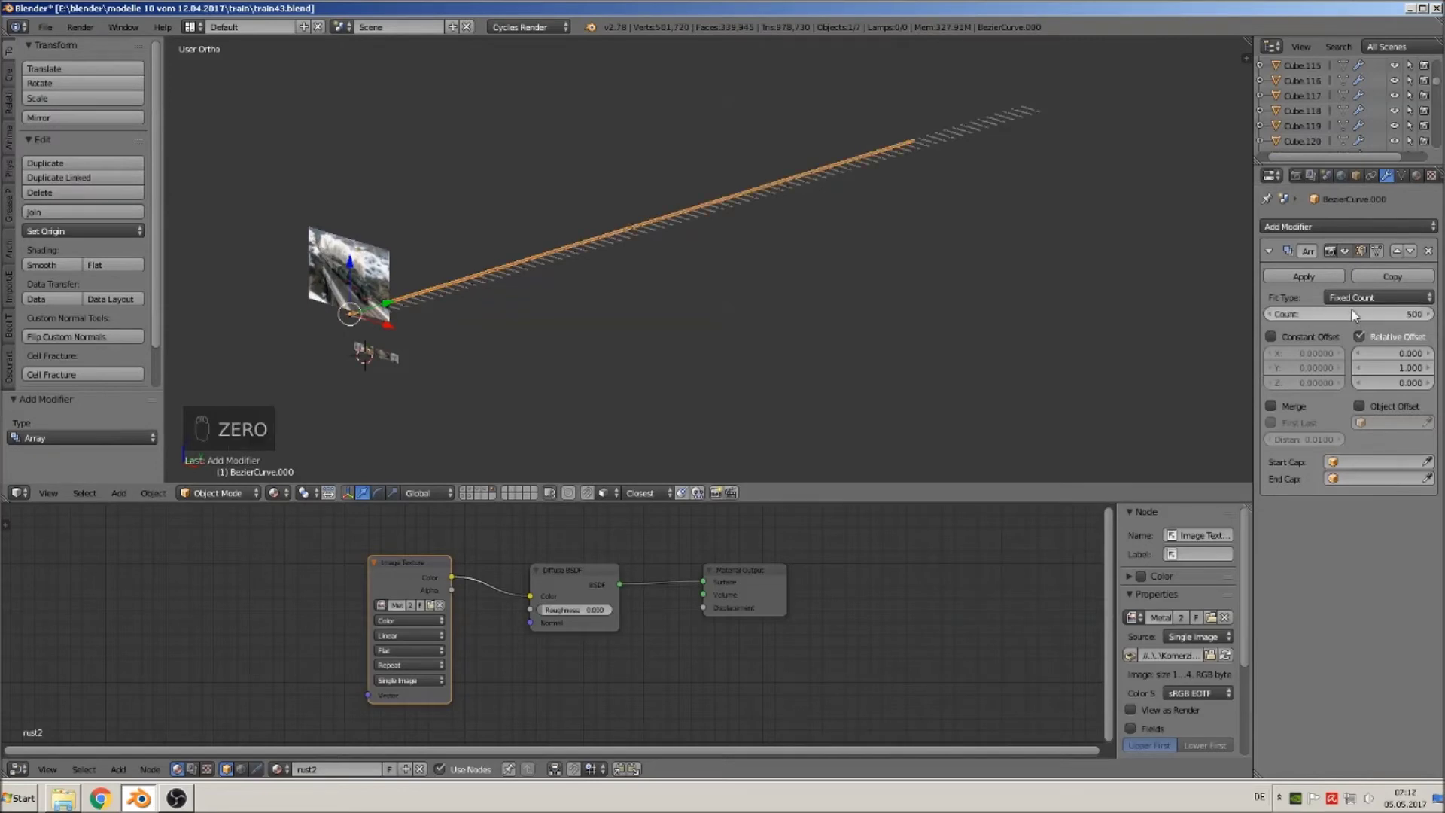
# Set the rail's array count to 600.
pyautogui.click(1310, 314)
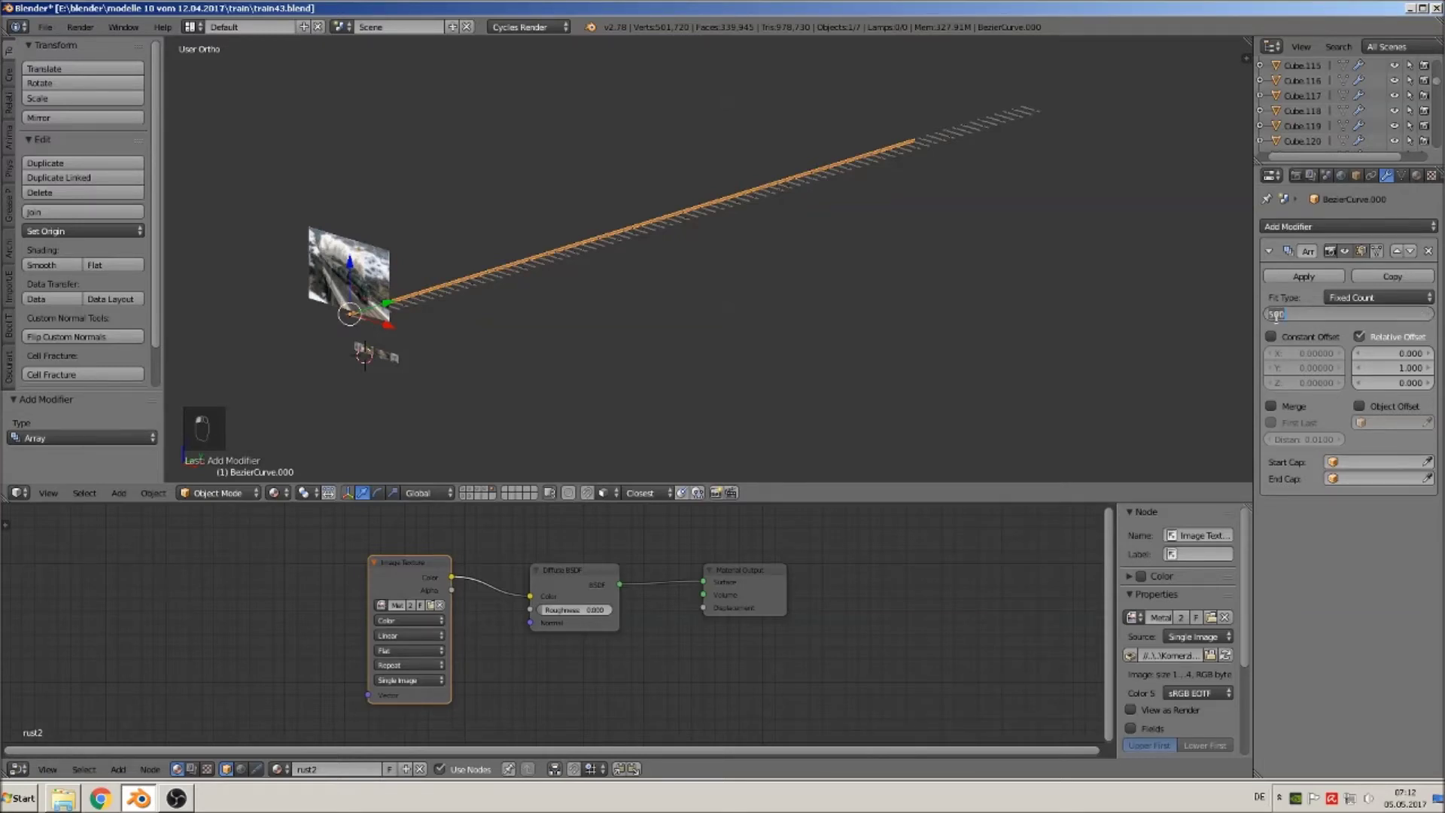
pyautogui.press('Escape')
pyautogui.write('600')
pyautogui.press('Return')
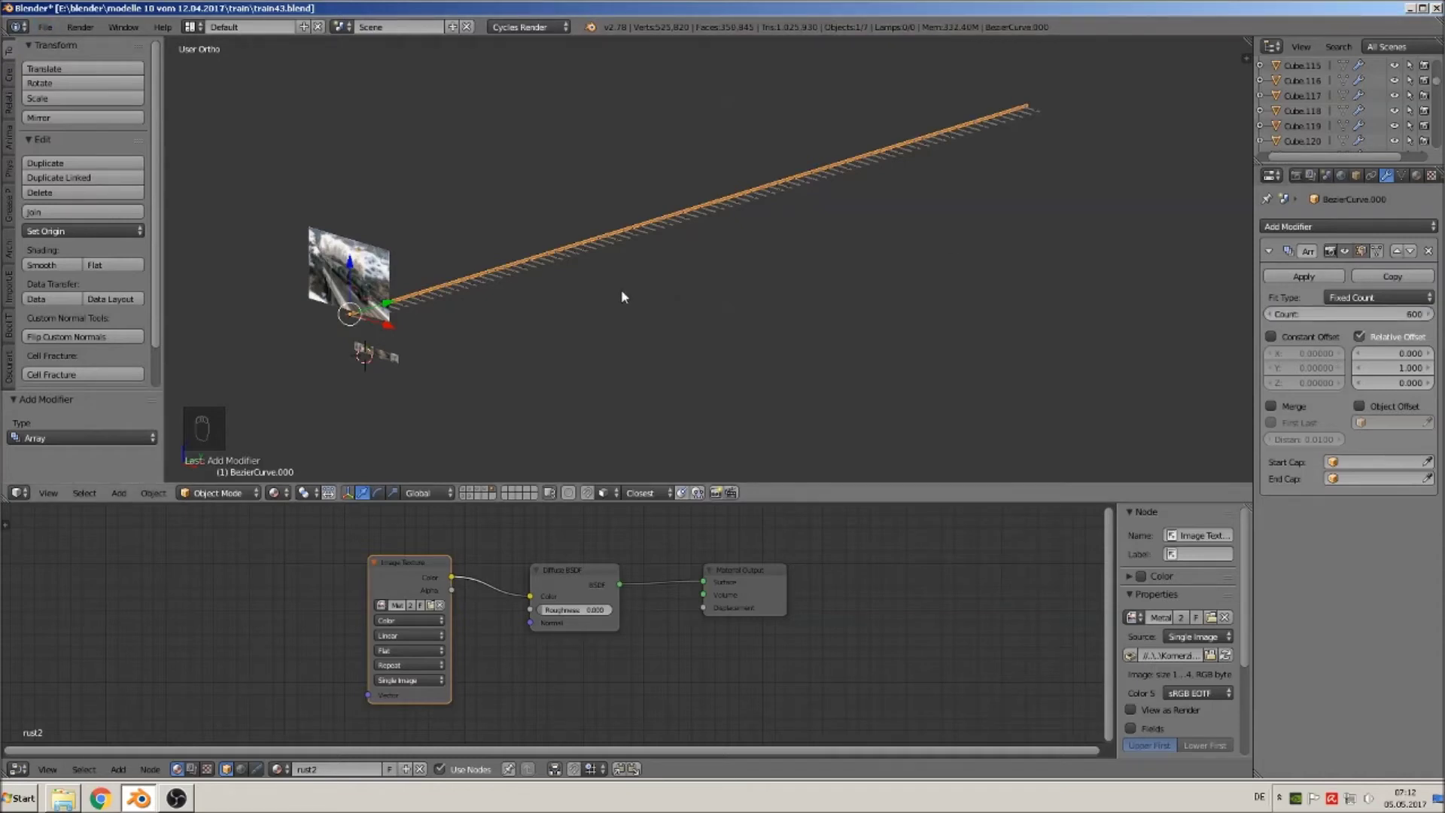
# Duplicate the rail and move the copy about 1.841 along X onto the sleepers' other rail seats.
pyautogui.scroll(3, 622, 297)
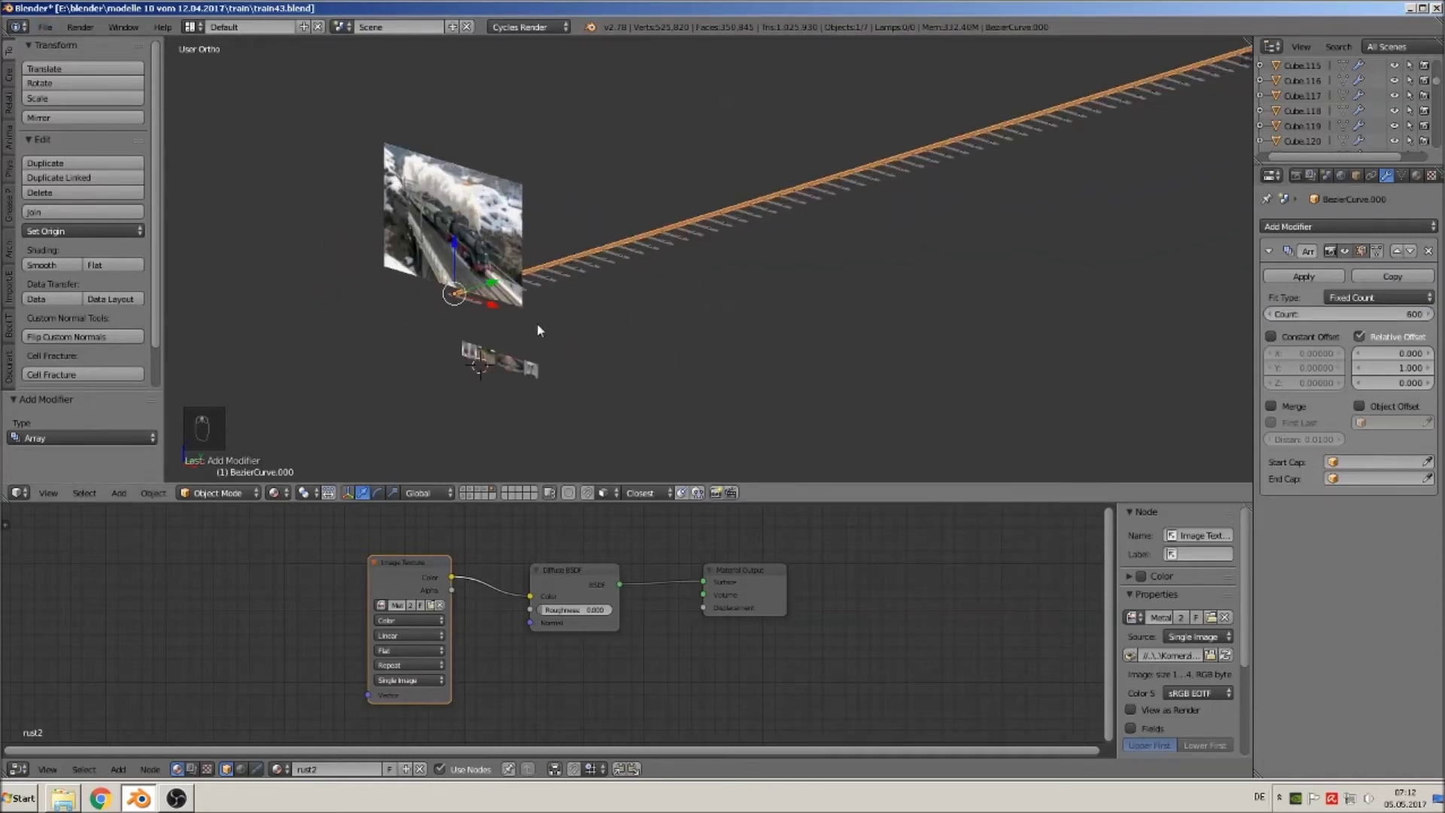
pyautogui.scroll(2, 539, 329)
pyautogui.scroll(6, 516, 332)
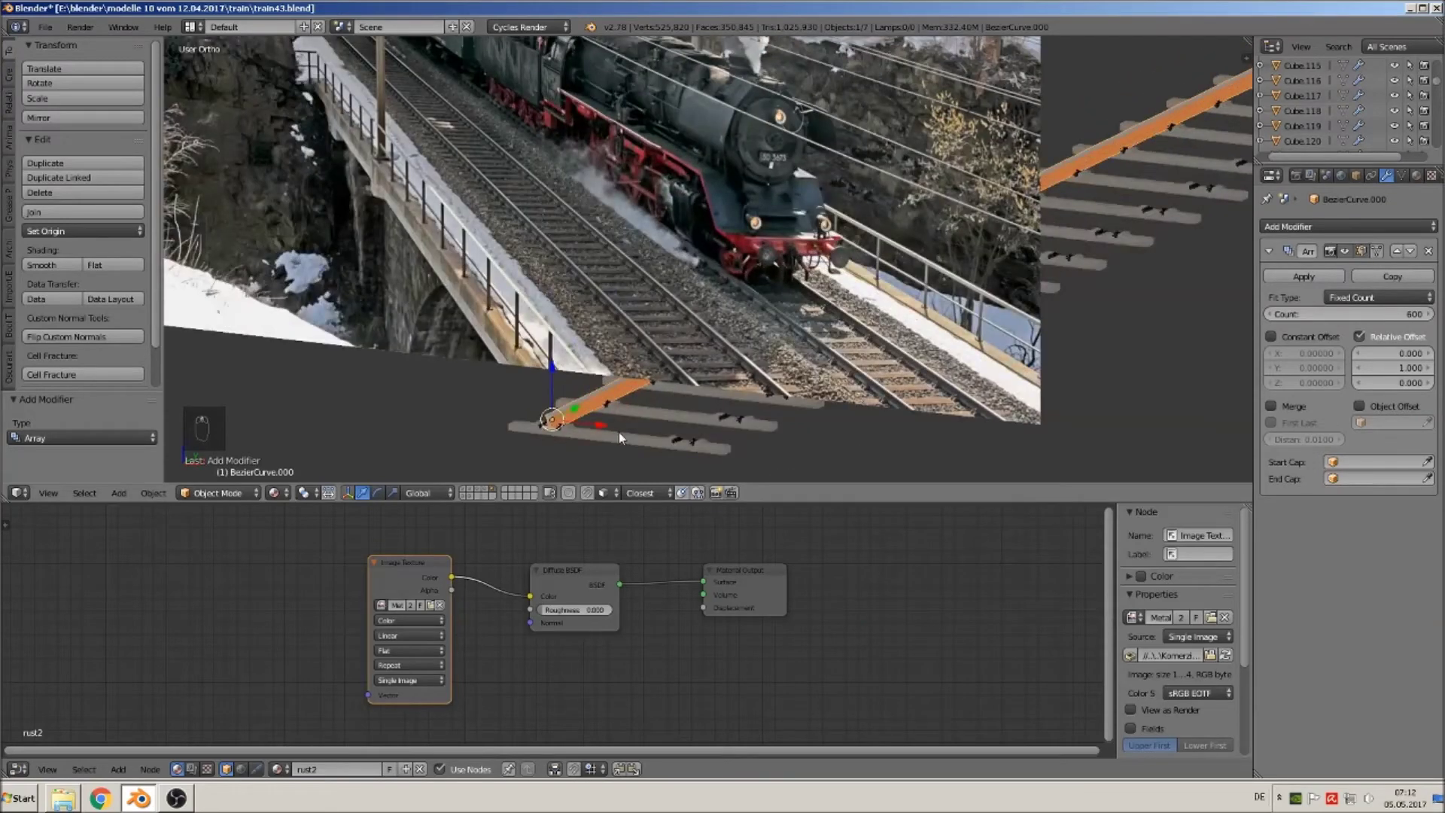
pyautogui.hotkey('shift', 'd')
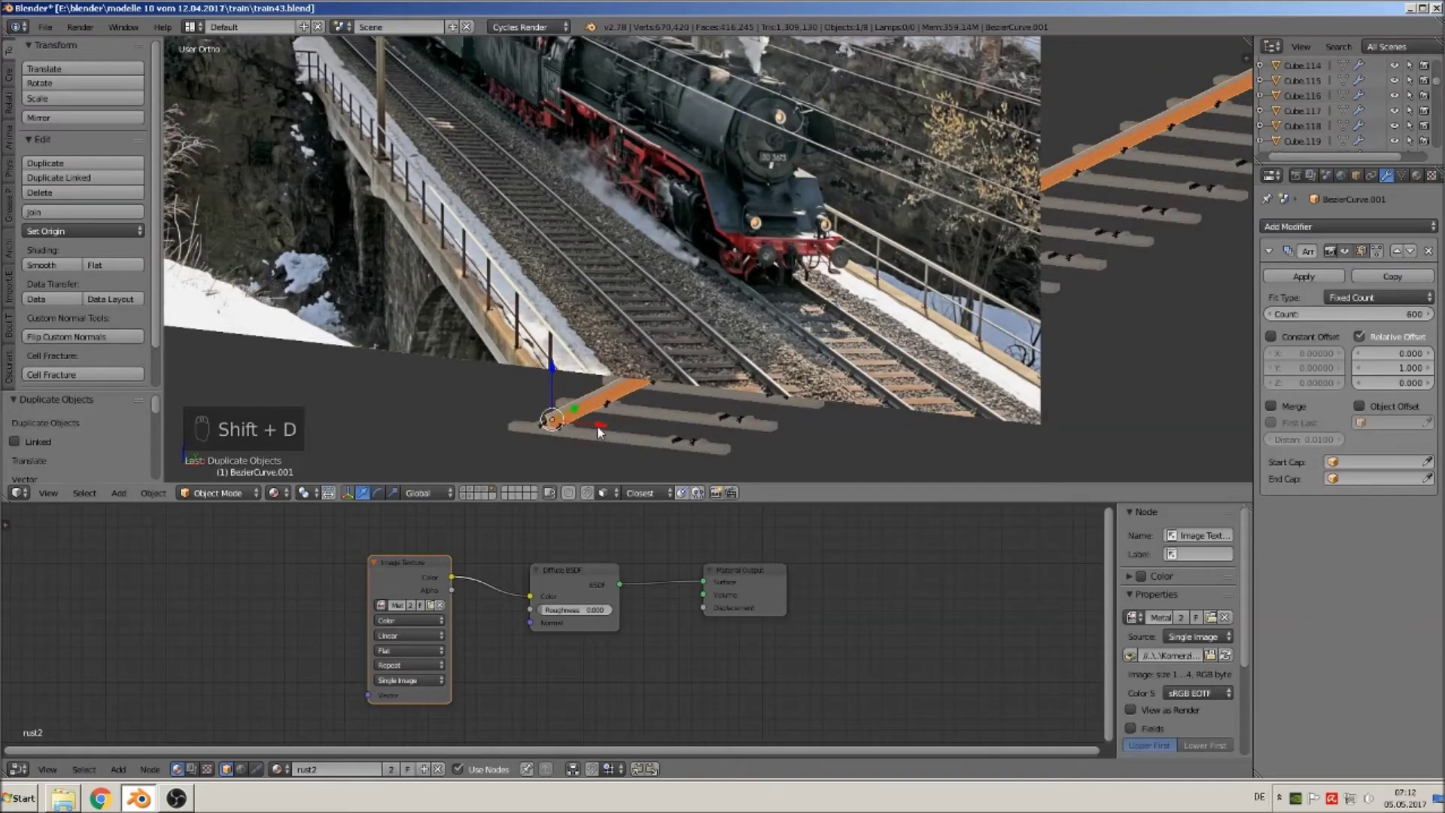
pyautogui.click(727, 459)
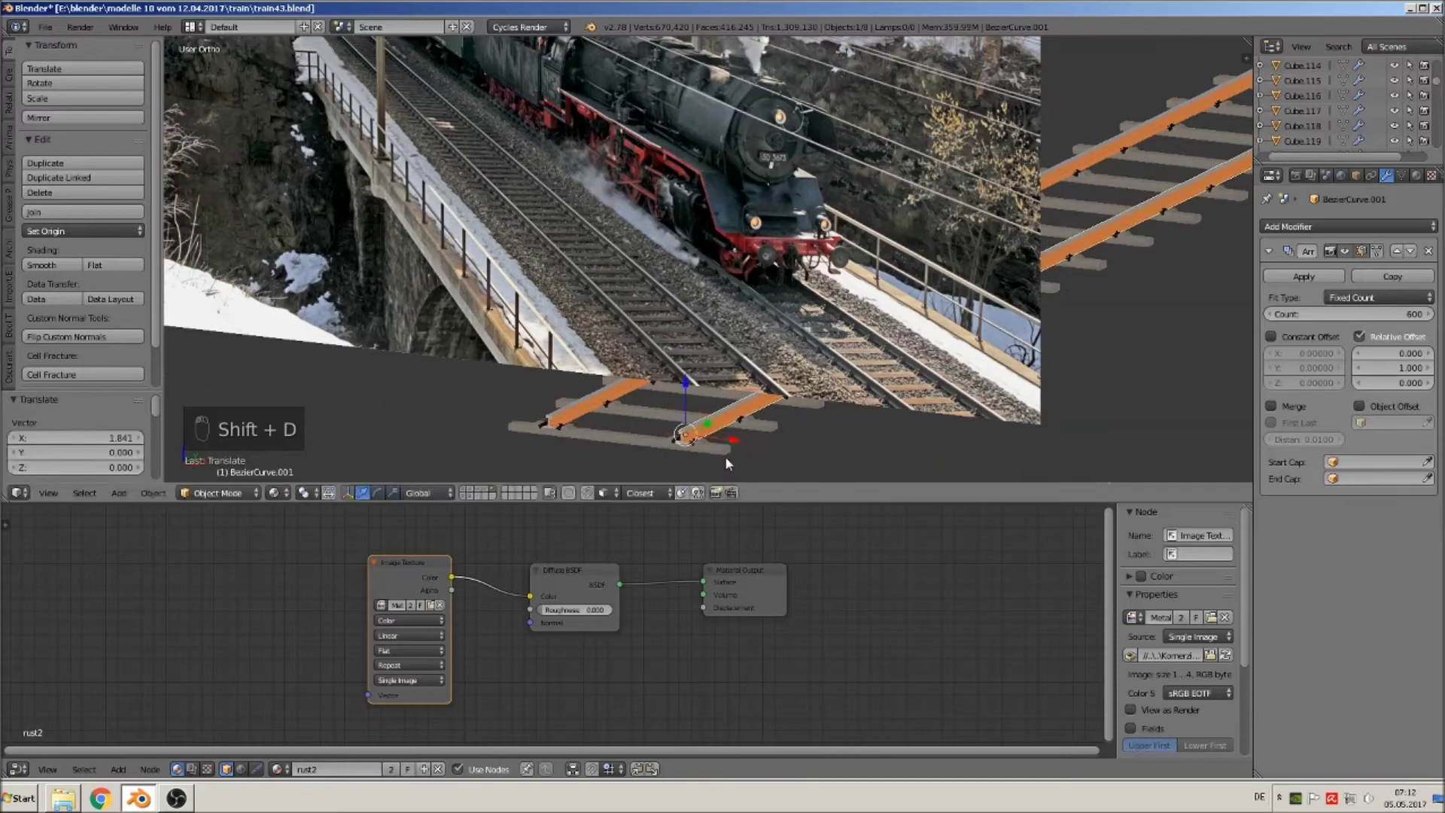
# Join the two rails into one object and set its origin to its geometry.
pyautogui.scroll(3, 724, 456)
pyautogui.keyDown('shift'); pyautogui.scroll(-4, 783, 350); pyautogui.keyUp('shift')
pyautogui.keyDown('shift'); pyautogui.scroll(-2, 798, 416); pyautogui.keyUp('shift')
pyautogui.scroll(8, 784, 406)
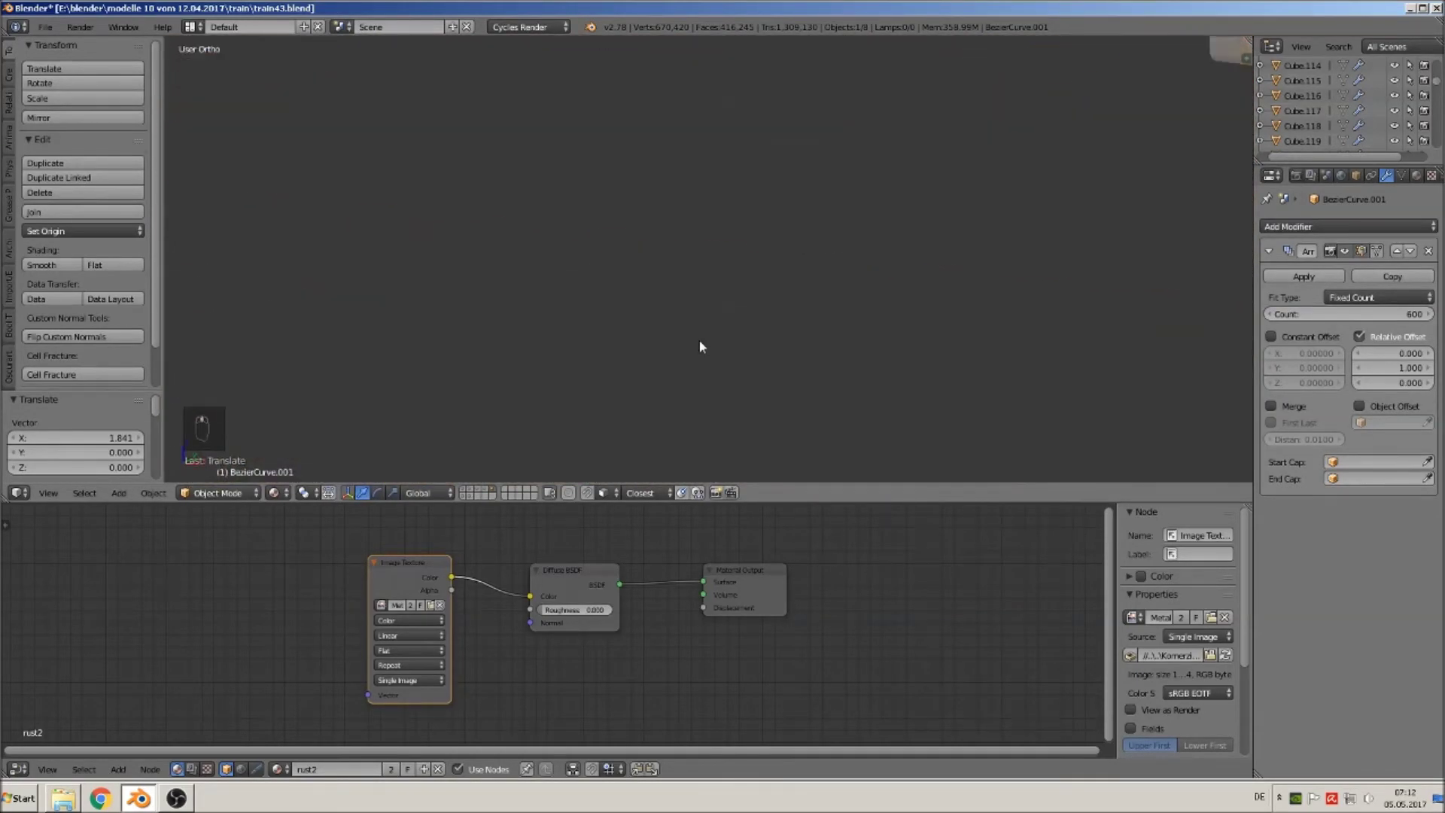
pyautogui.scroll(-5, 695, 380)
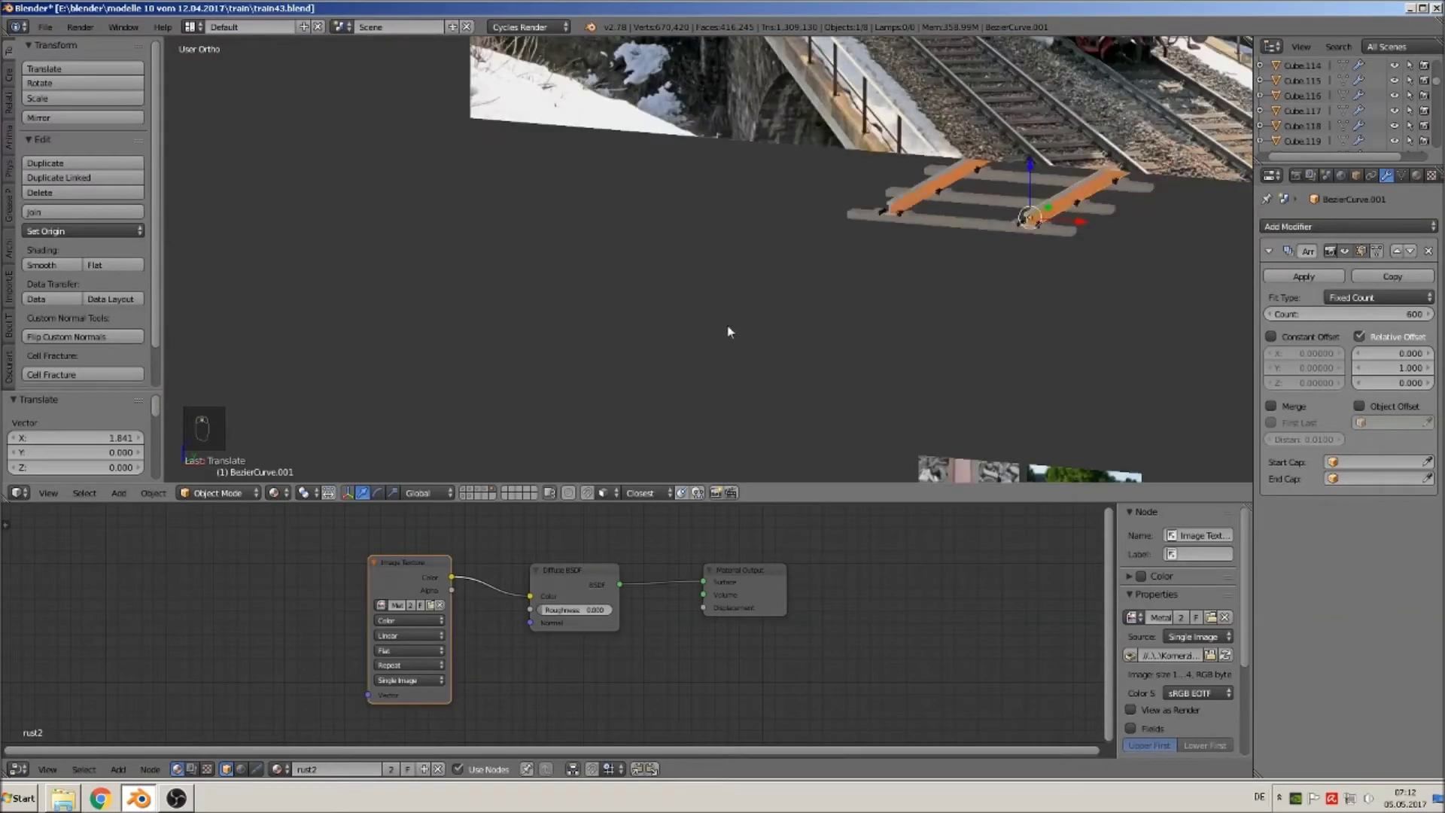
pyautogui.keyDown('shift'); pyautogui.rightClick(898, 212); pyautogui.keyUp('shift')
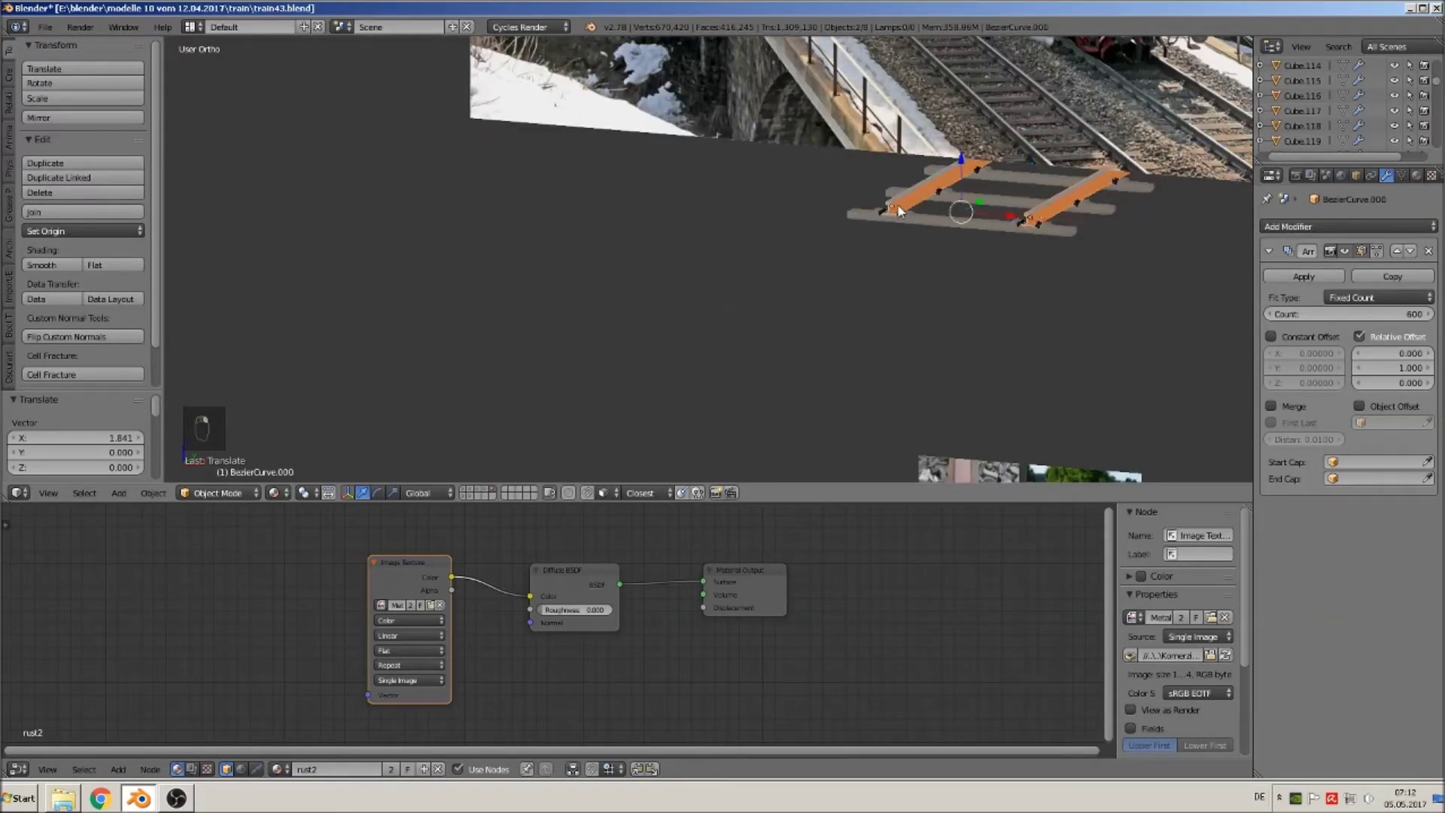
pyautogui.click(74, 214)
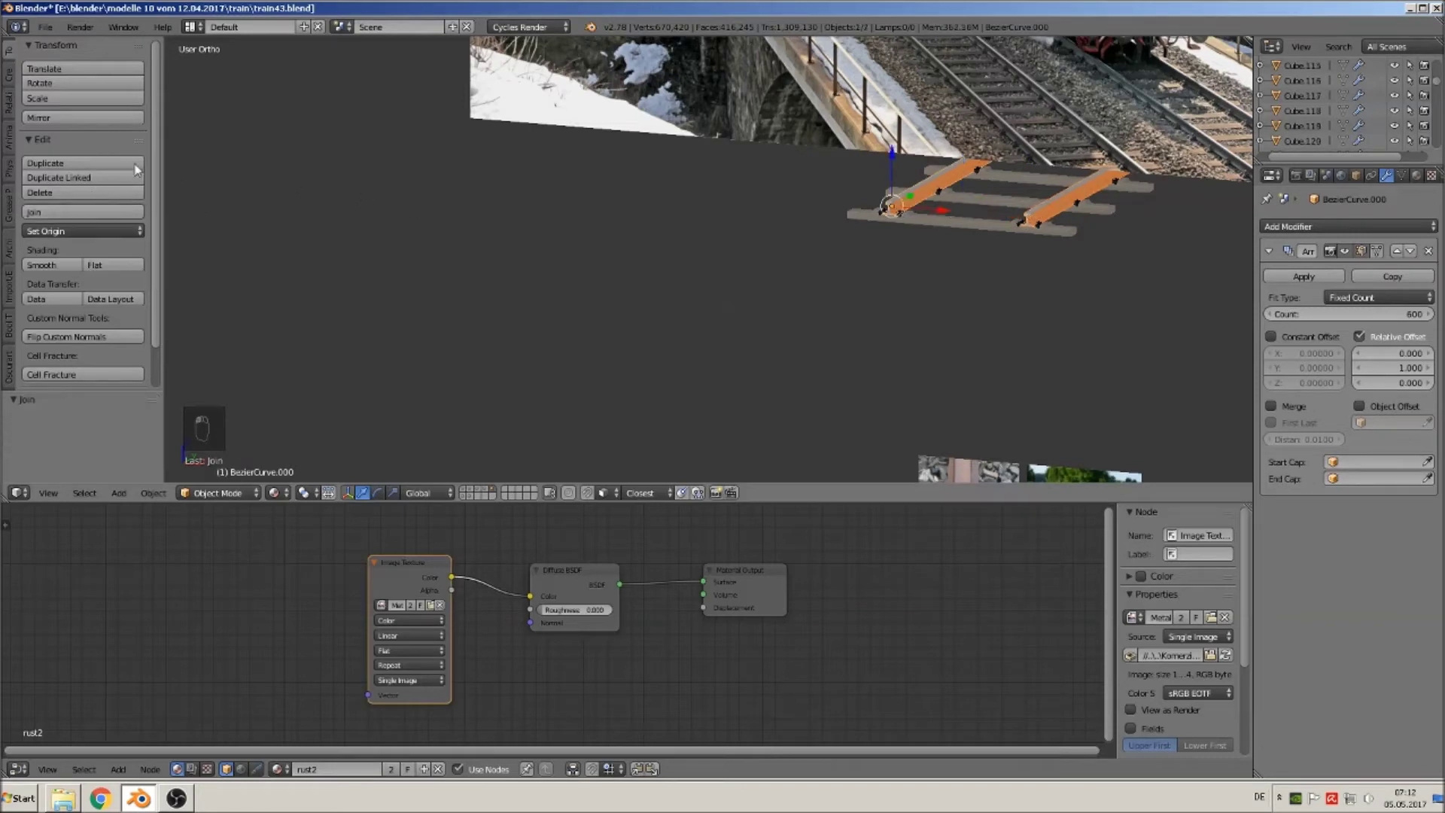
pyautogui.click(80, 231)
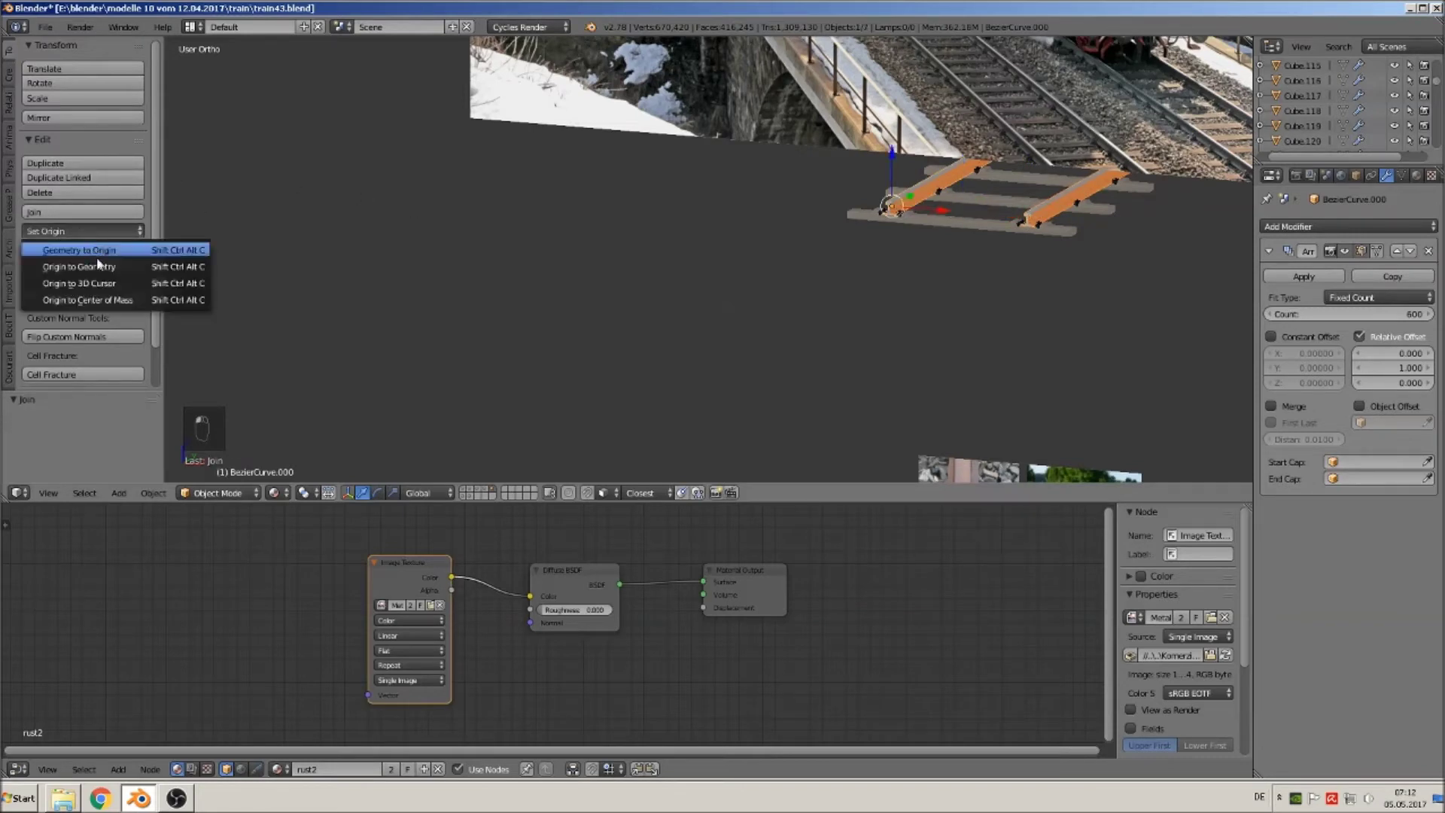
pyautogui.click(95, 267)
# Try joining the rails with the sleeper array, and undo the join.
pyautogui.keyDown('shift'); pyautogui.moveTo(1227, 348); pyautogui.dragTo(762, 387, button='middle'); pyautogui.keyUp('shift')
pyautogui.scroll(3, 760, 387)
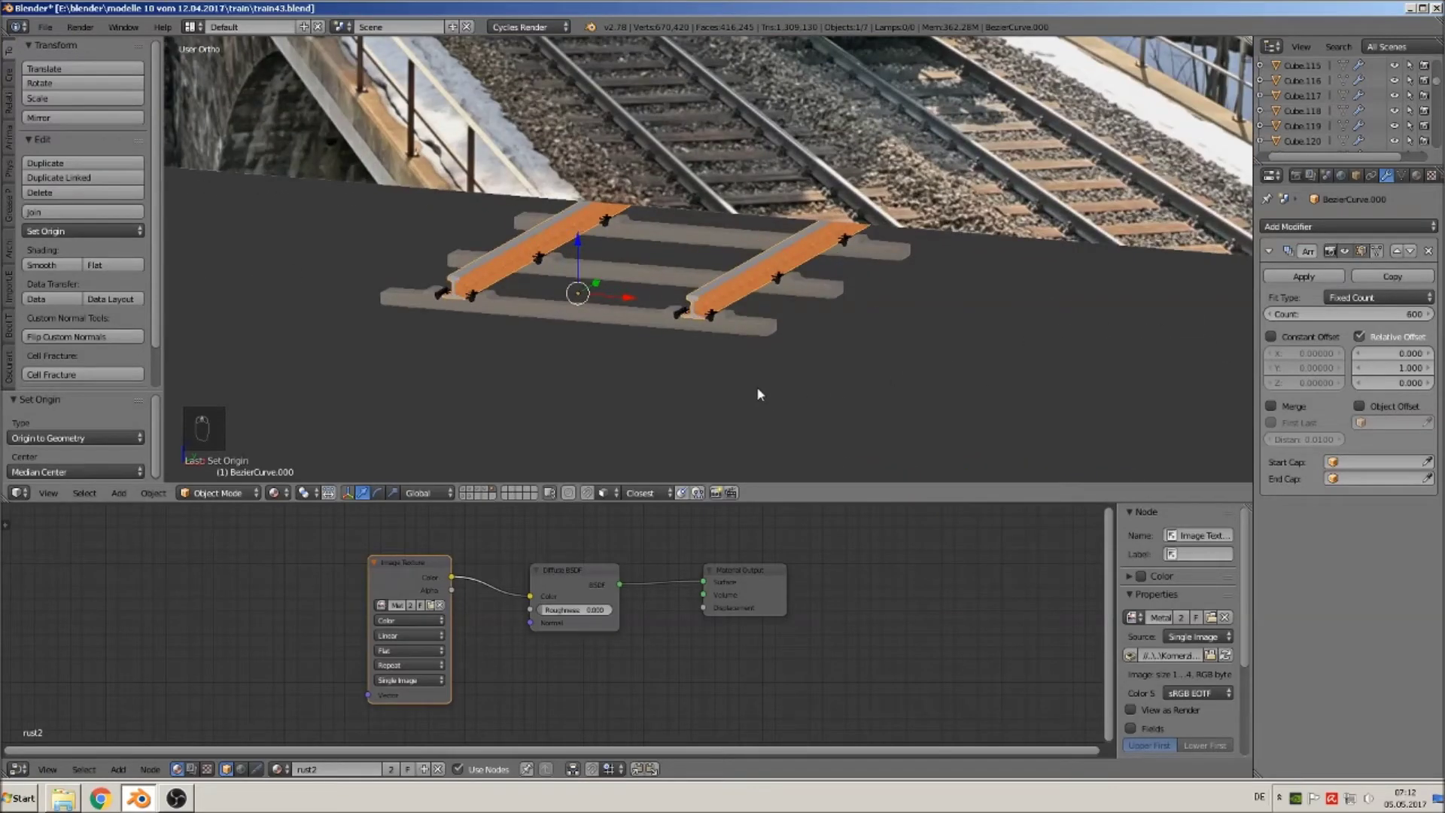
pyautogui.scroll(4, 757, 388)
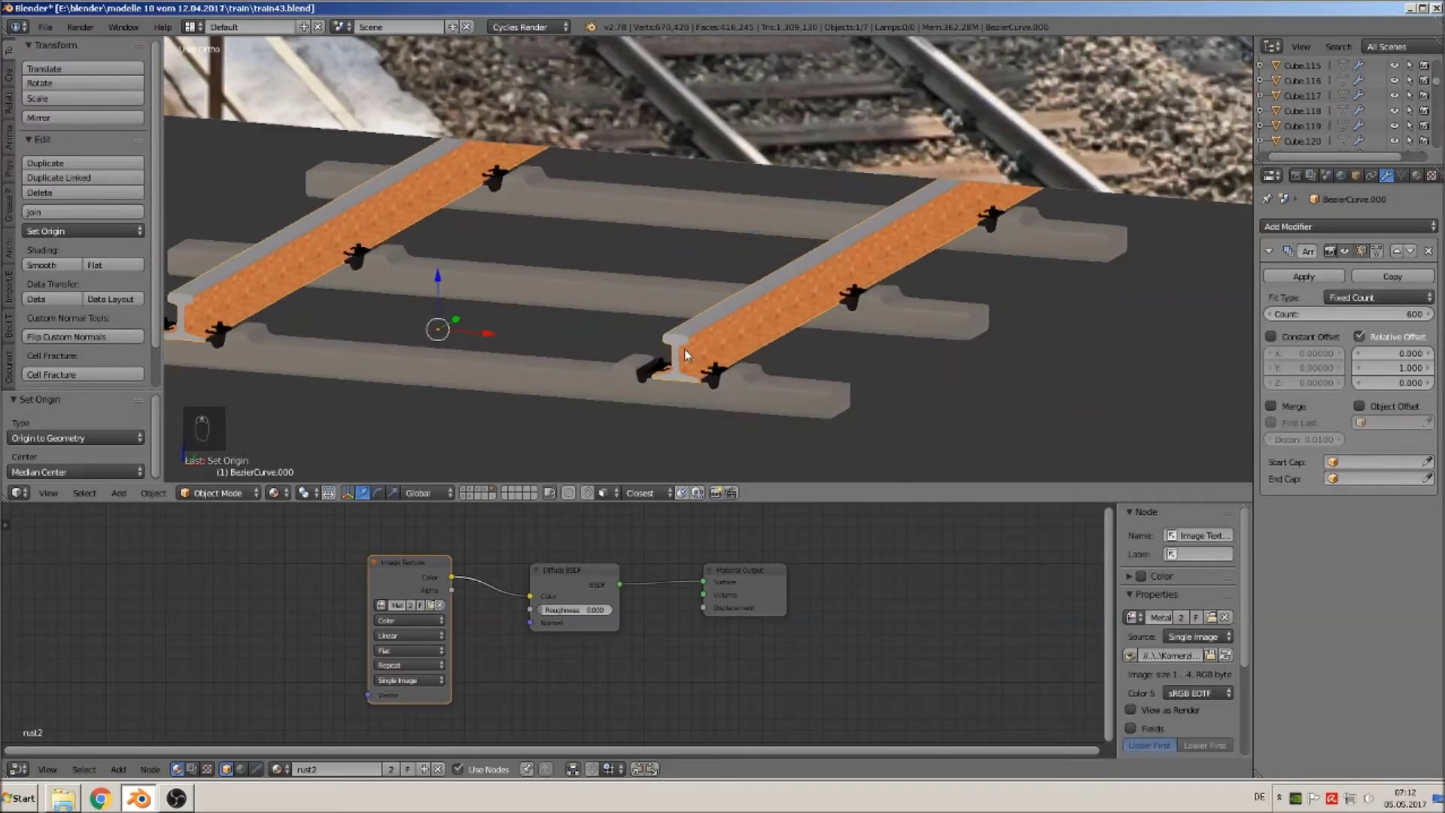
pyautogui.rightClick(550, 382)
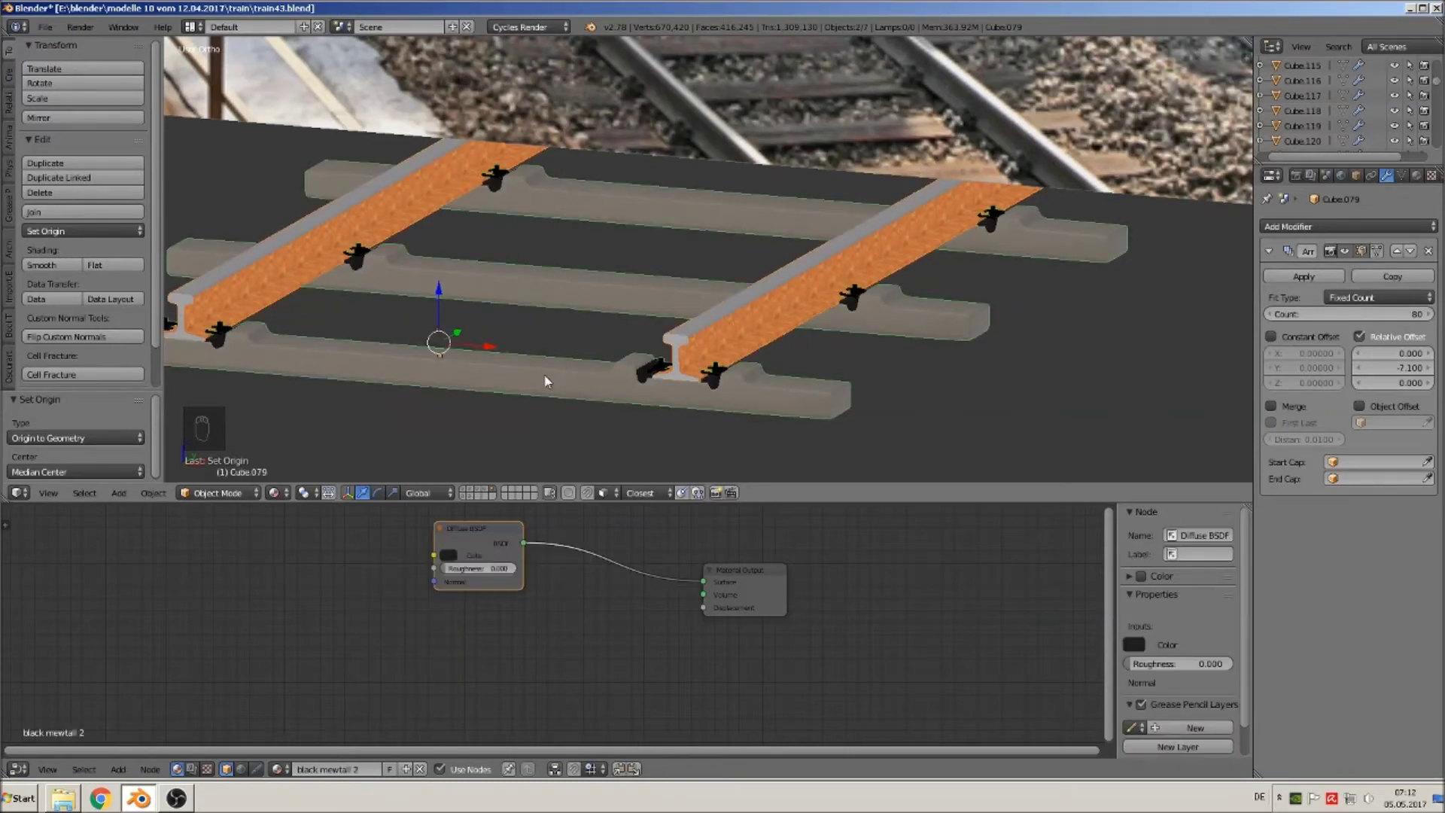
pyautogui.click(54, 213)
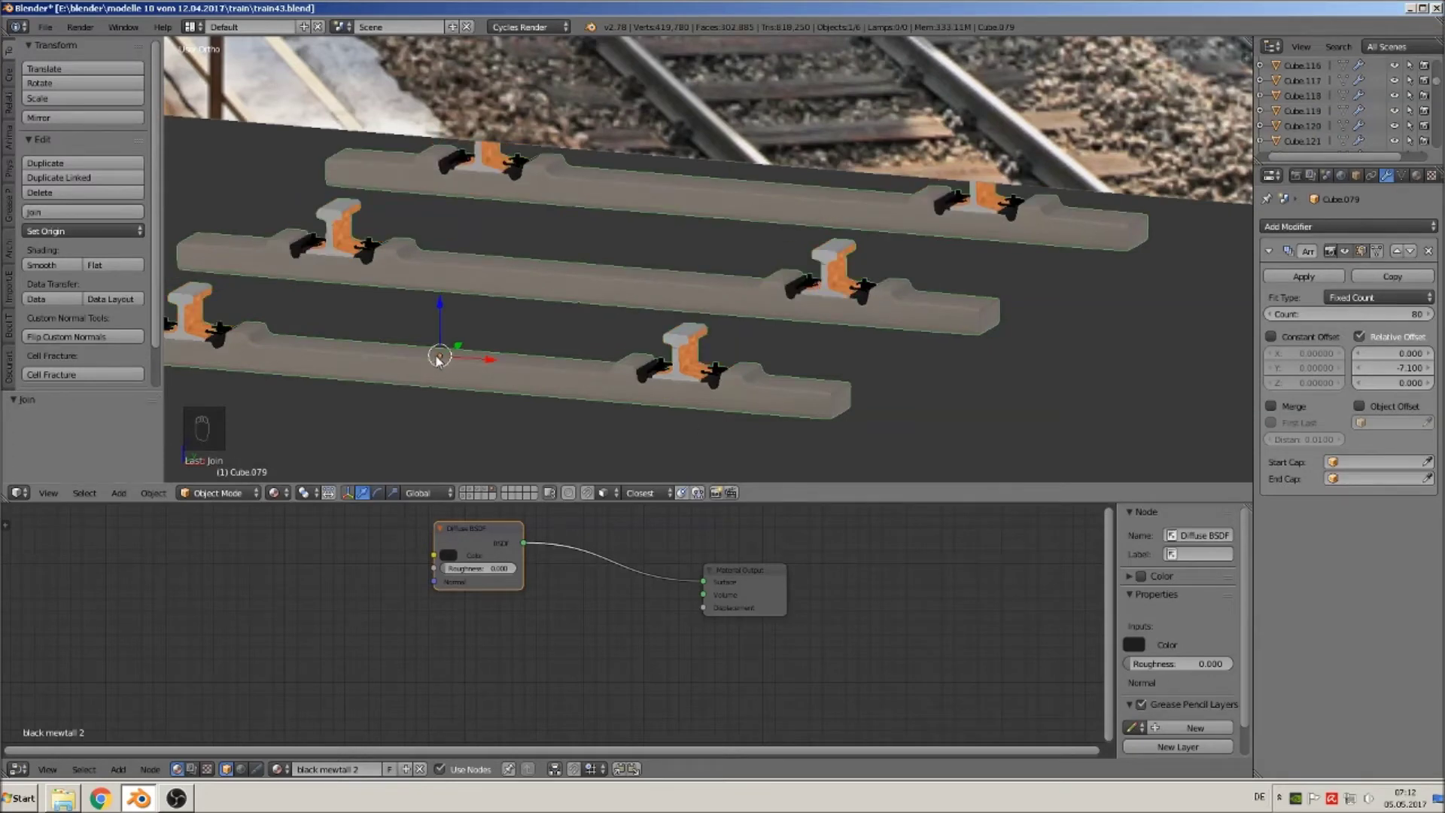
pyautogui.hotkey('ctrl', 'z')
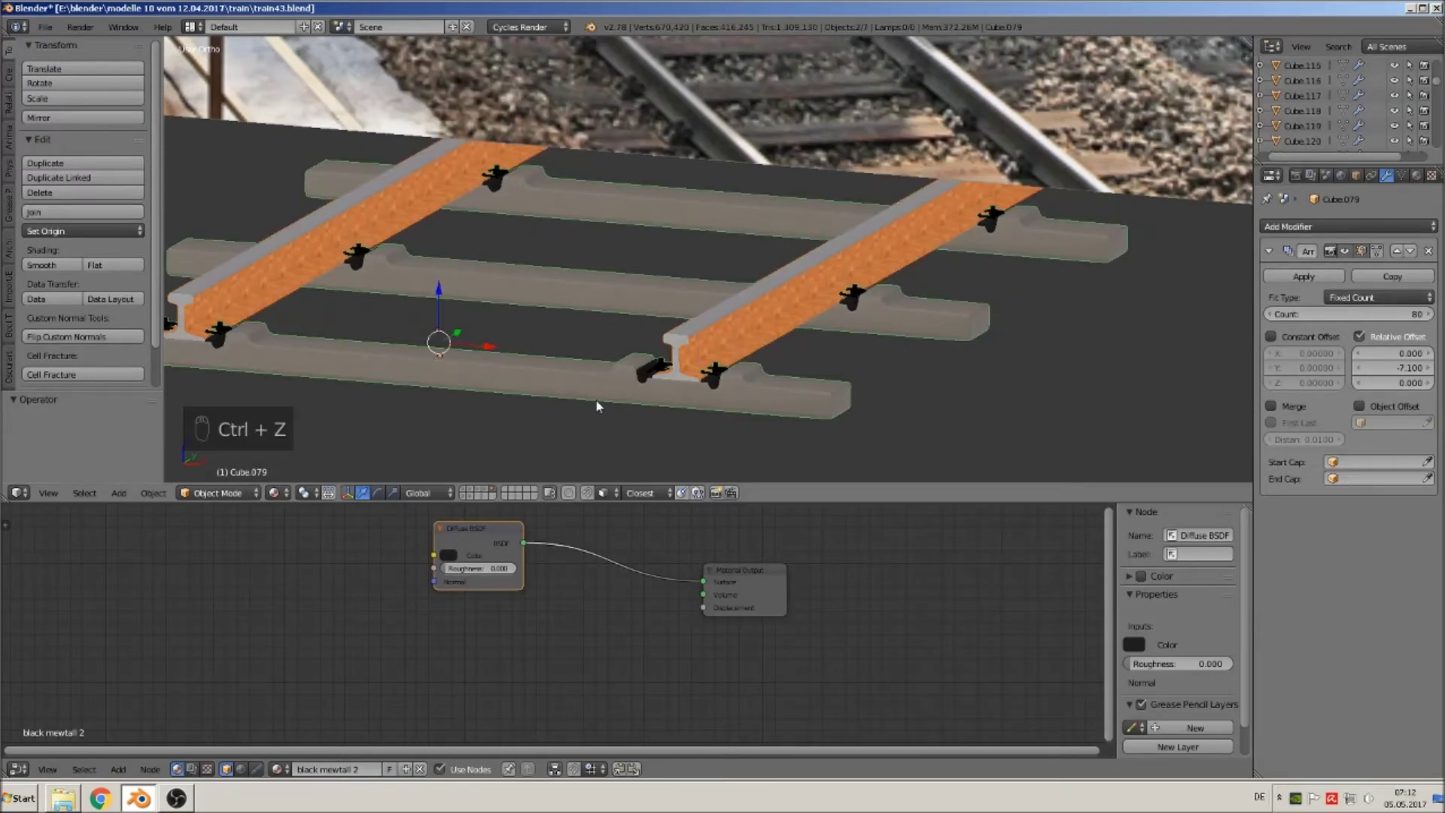
# Create a new group for the joined rails and name it "iron bfoot train".
pyautogui.scroll(-2, 975, 419)
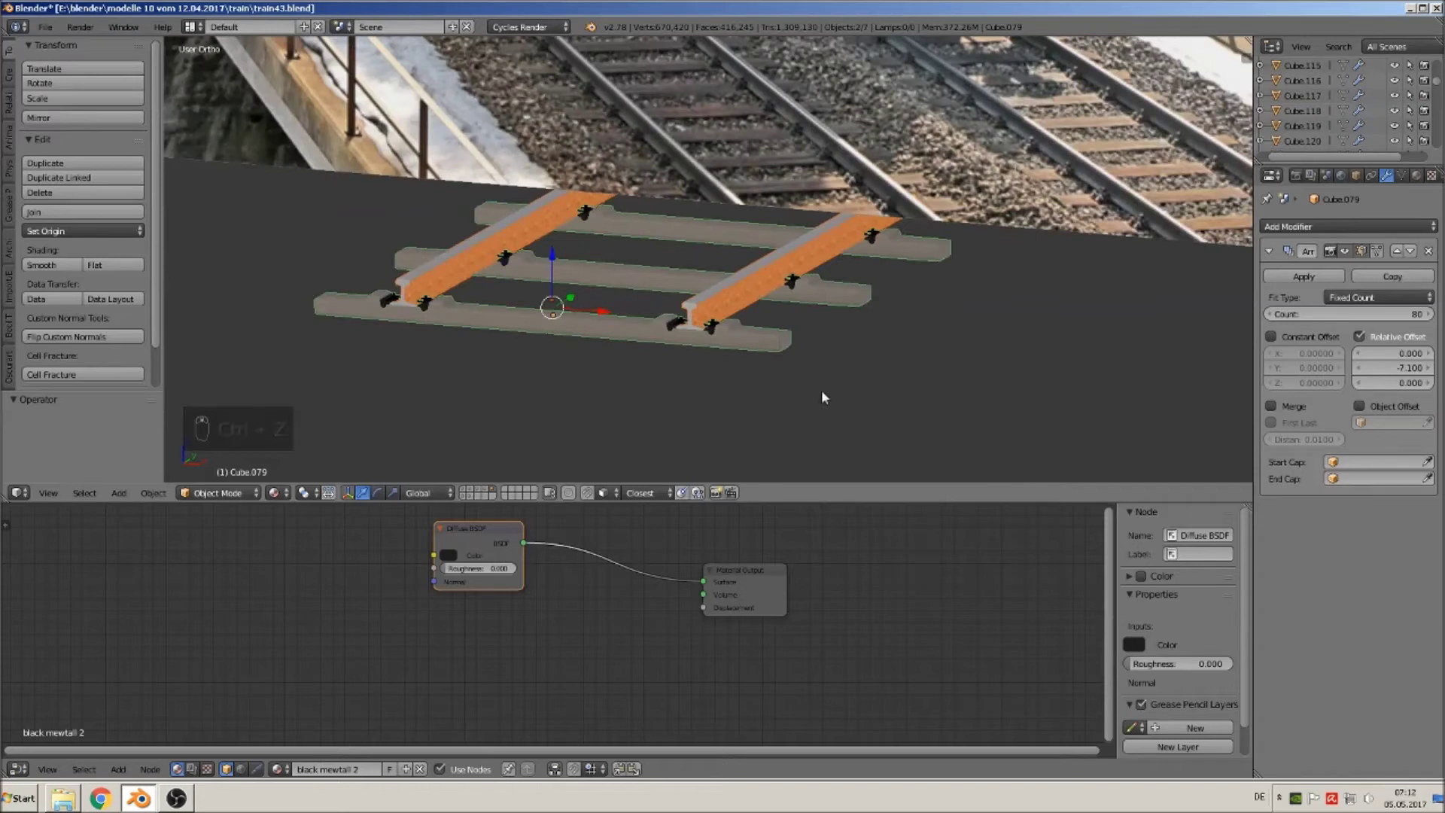
pyautogui.moveTo(706, 301); pyautogui.dragTo(349, 369, button='right')
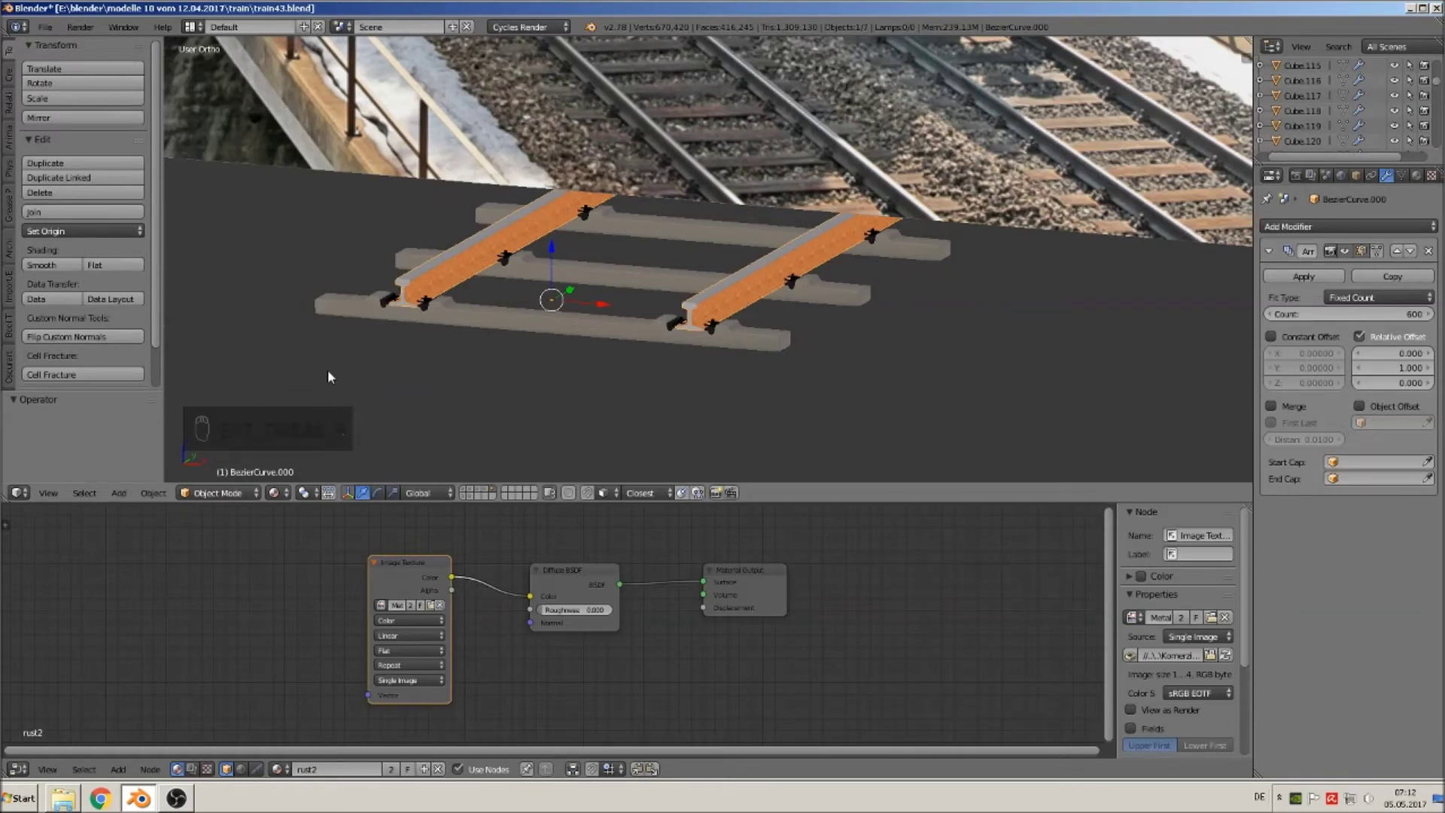
pyautogui.hotkey('ctrl', 'g')
pyautogui.click(103, 437)
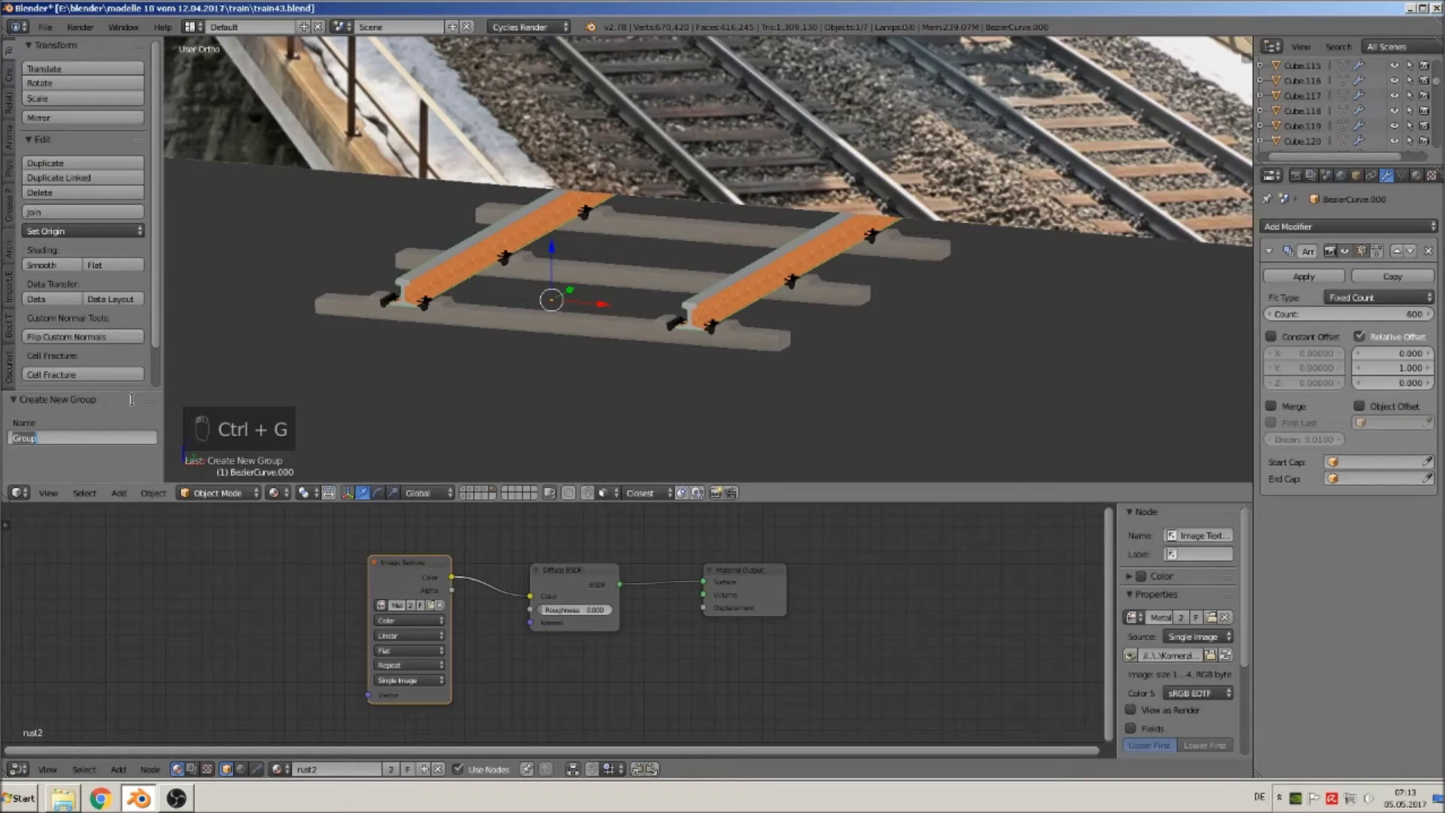
pyautogui.press('BackSpace')
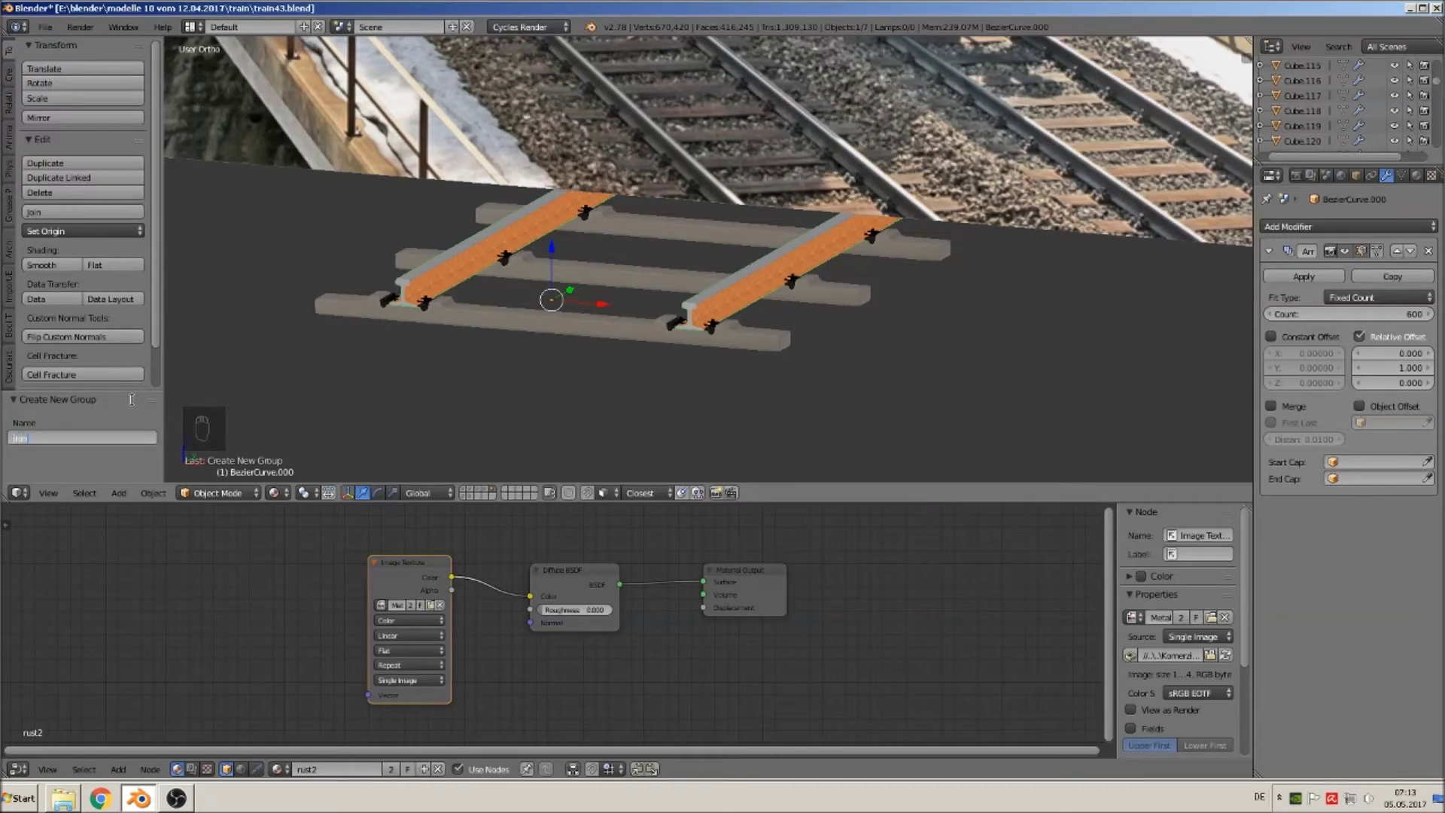
pyautogui.write('train_s')
pyautogui.write('lo')
pyautogui.write('ot train')
pyautogui.press('Return')
# Select the sleeper array and make its betong material active for editing.
pyautogui.scroll(-3, 503, 378)
pyautogui.scroll(3, 536, 366)
pyautogui.rightClick(656, 339)
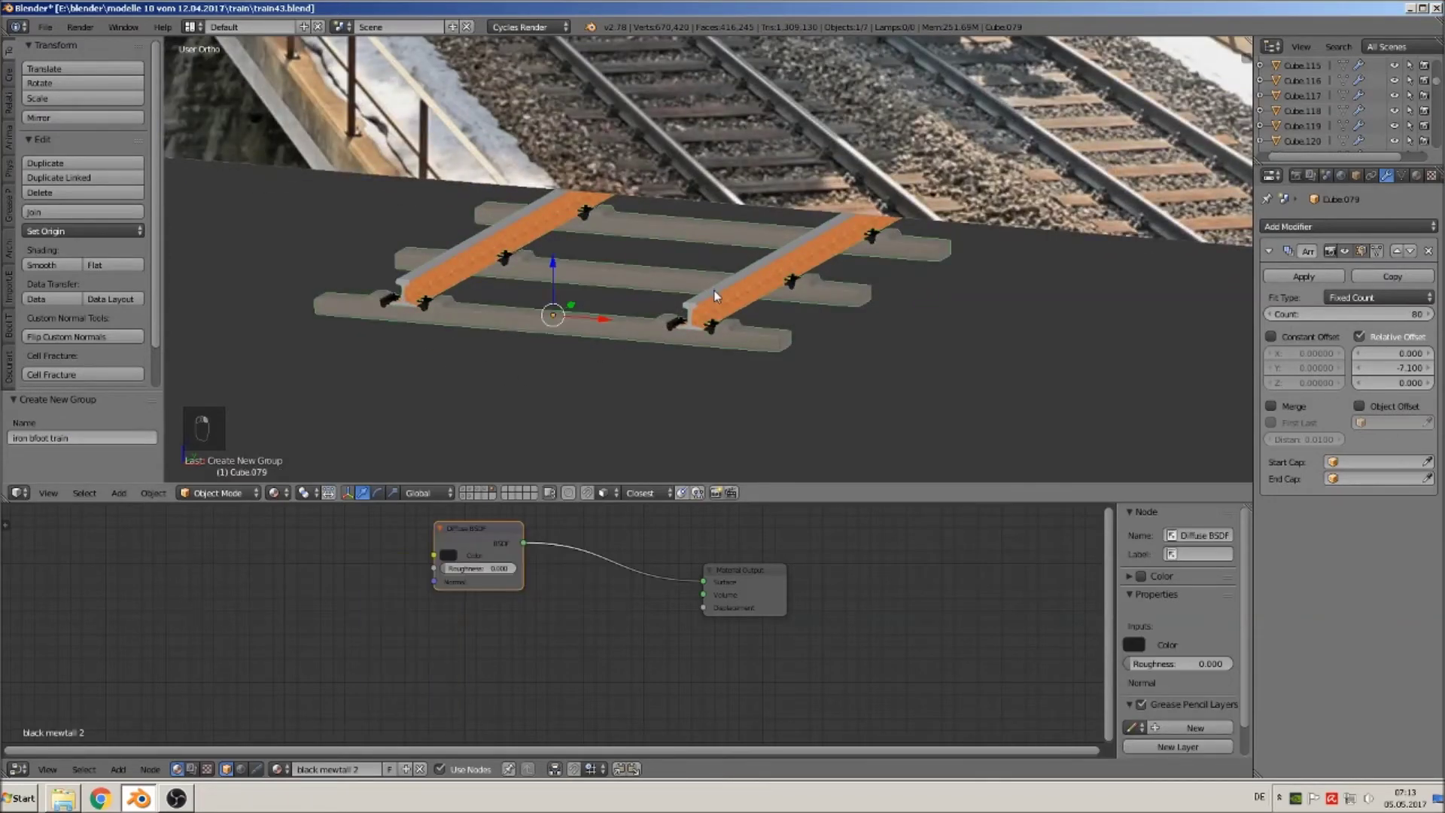
pyautogui.scroll(-2, 713, 290)
pyautogui.scroll(5, 688, 342)
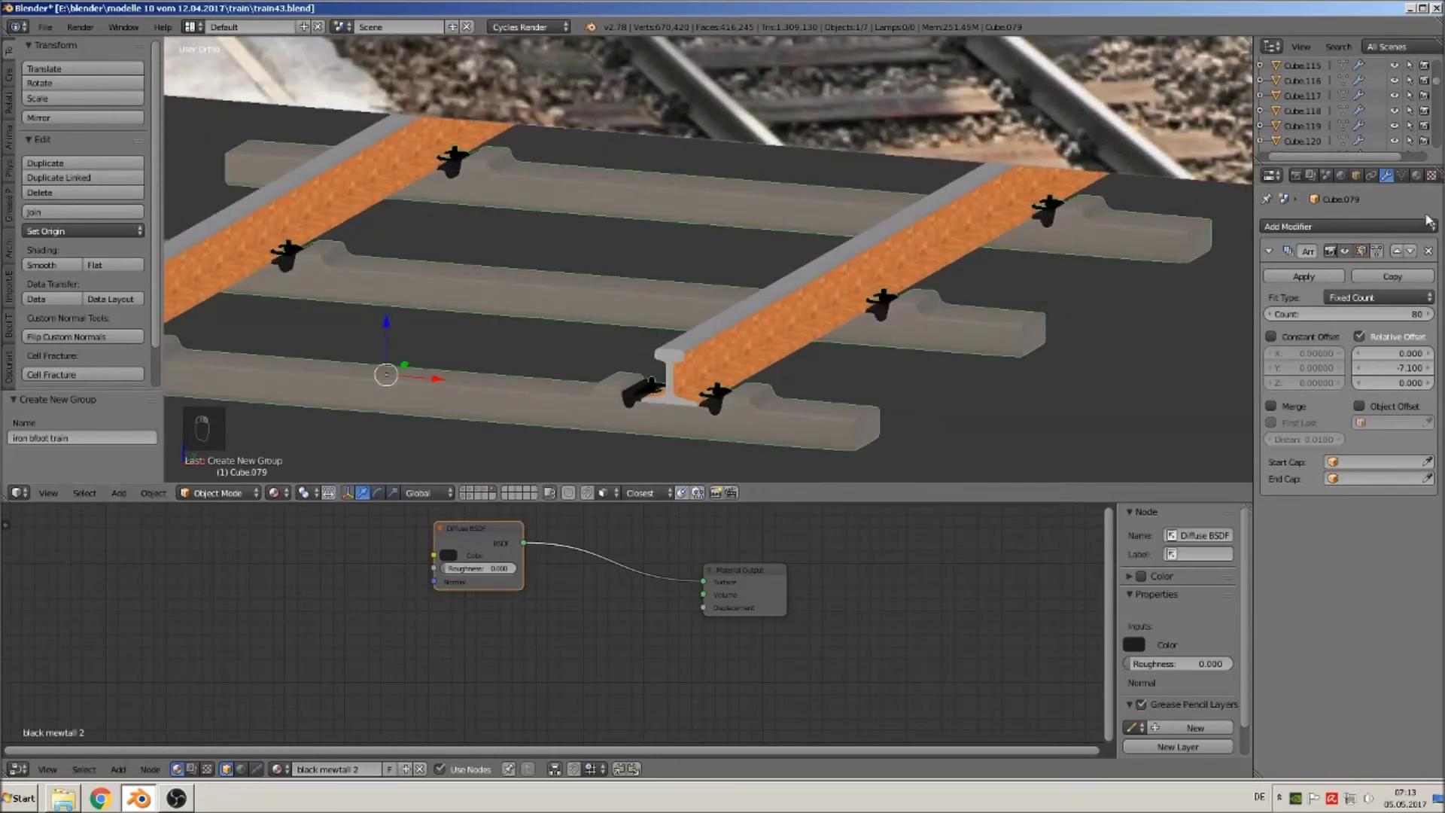
pyautogui.click(1417, 178)
pyautogui.click(1293, 233)
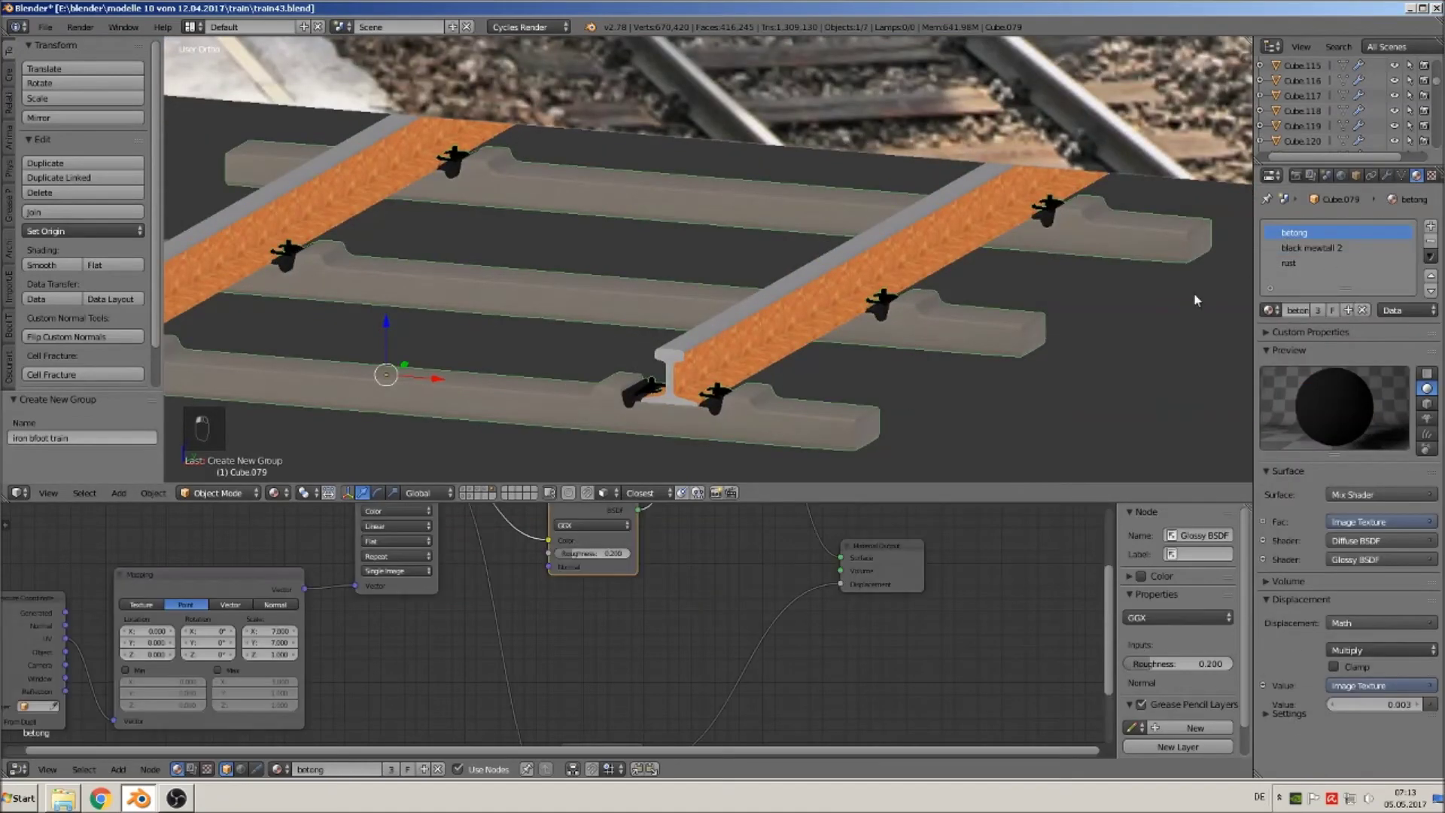
# Set the betong texture's mapping scale to 3 in X and Y.
pyautogui.scroll(4, 420, 433)
pyautogui.moveTo(371, 403); pyautogui.dragTo(824, 106, button='middle')
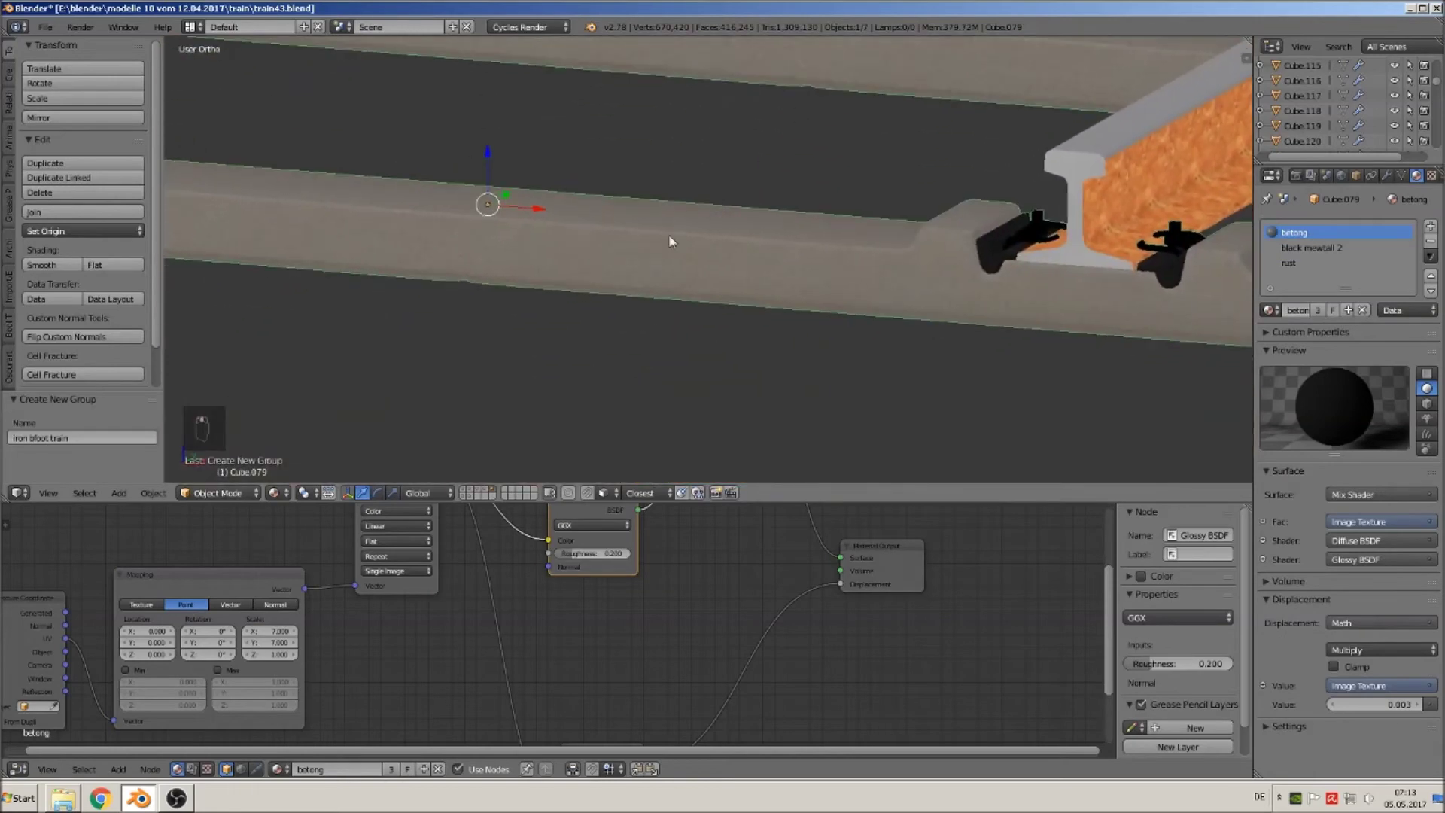
pyautogui.scroll(5, 655, 253)
pyautogui.scroll(-5, 663, 342)
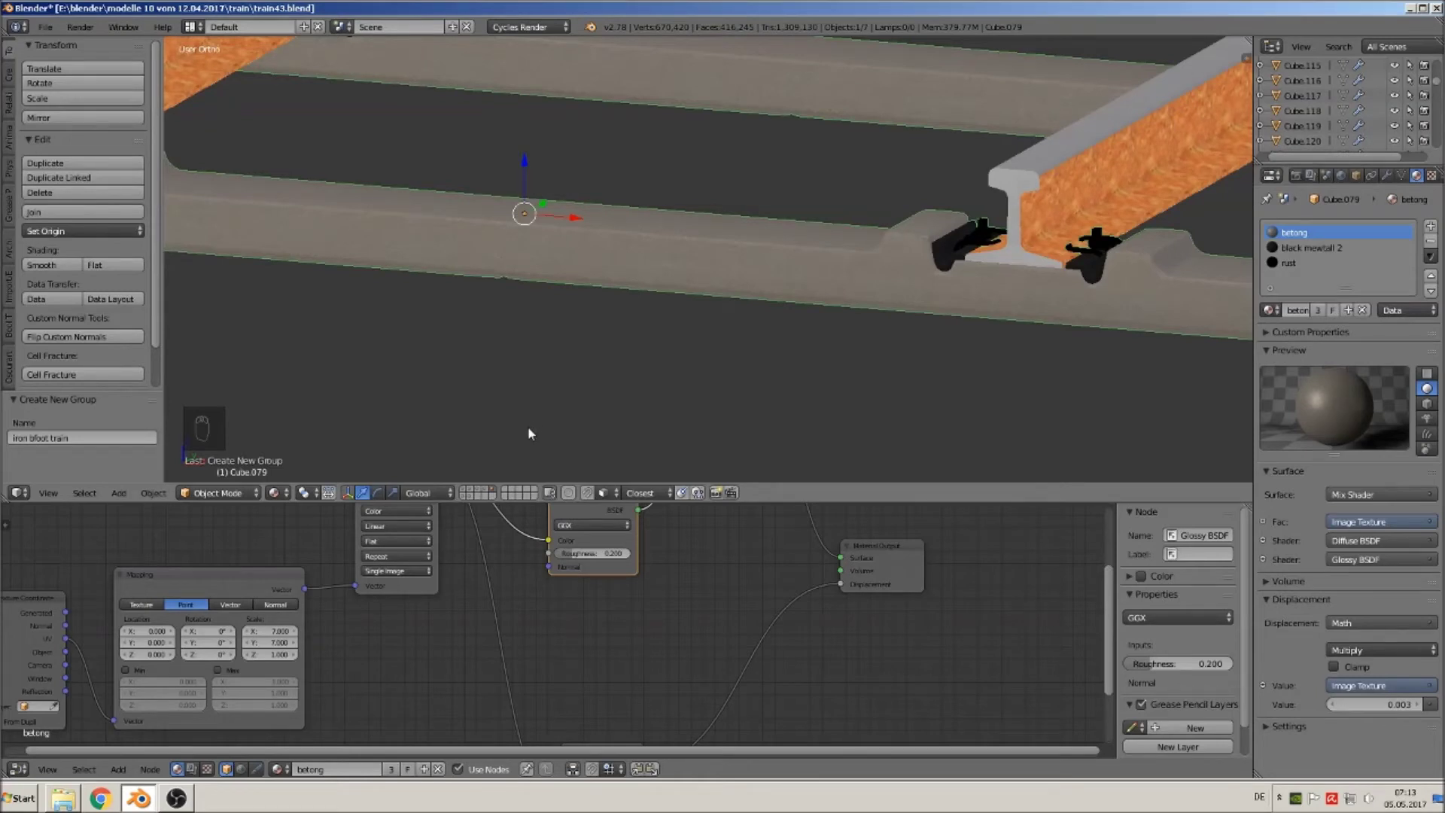
pyautogui.scroll(-4, 561, 595)
pyautogui.moveTo(604, 593); pyautogui.dragTo(783, 607, button='middle')
pyautogui.scroll(4, 716, 635)
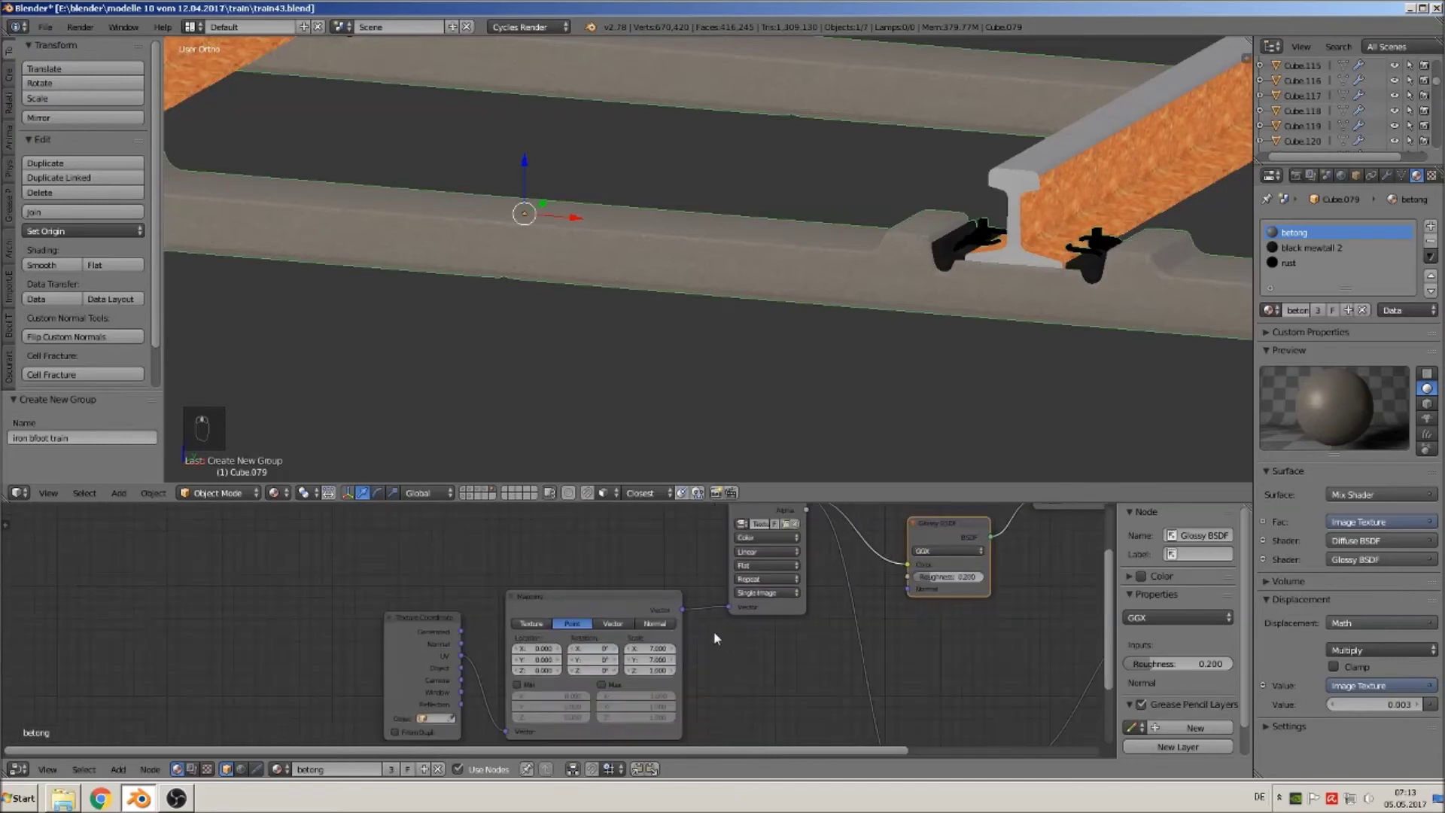
pyautogui.click(685, 654)
pyautogui.write('3')
pyautogui.press('Return')
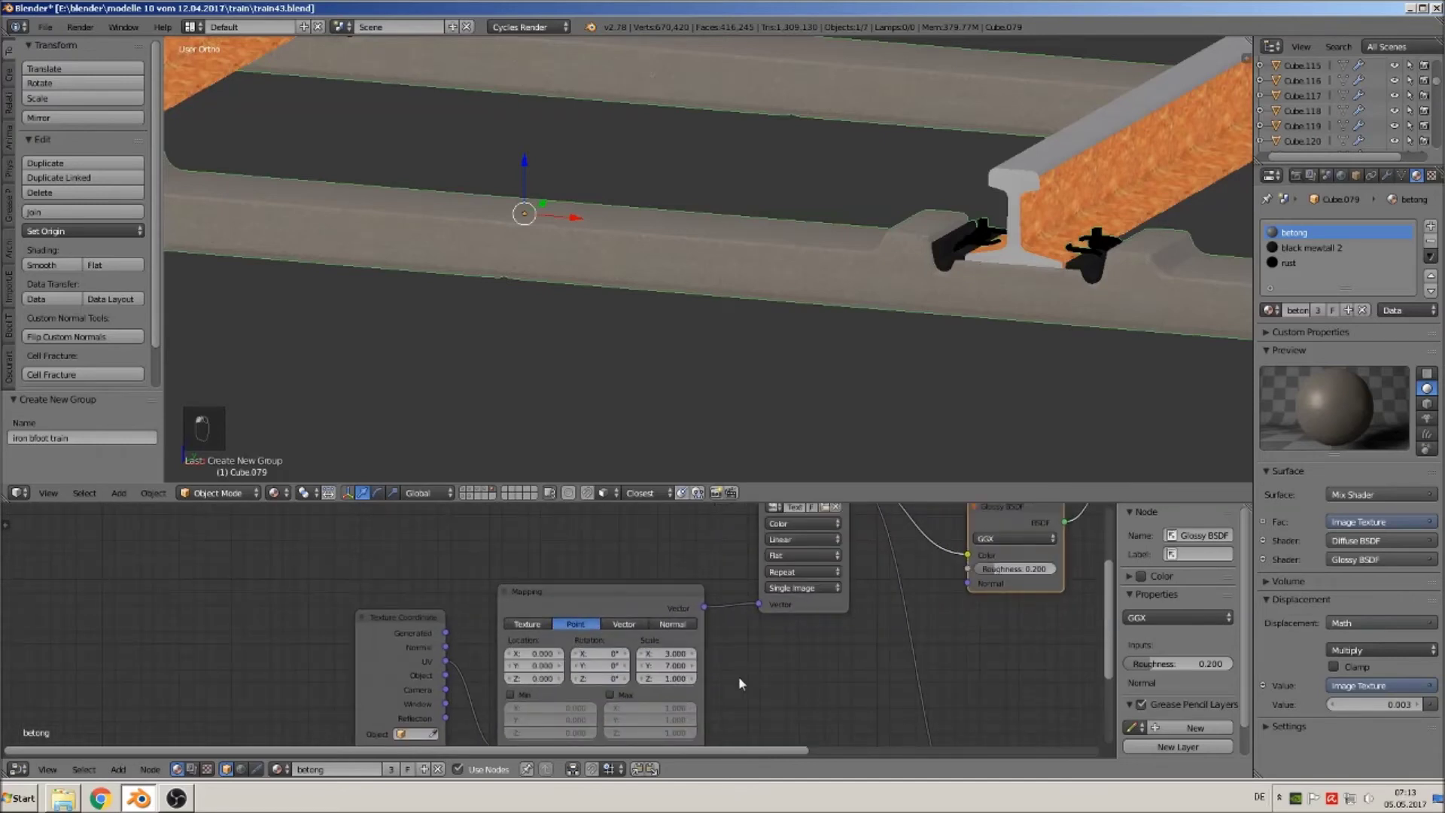
pyautogui.click(679, 666)
pyautogui.write('3')
pyautogui.press('Return')
# Deselect all objects and set the betong texture's mapping scale to 1 in X and Y.
pyautogui.scroll(-4, 702, 262)
pyautogui.scroll(1, 700, 263)
pyautogui.press('q')
pyautogui.press('a')
pyautogui.moveTo(698, 268); pyautogui.dragTo(671, 286, button='middle')
pyautogui.scroll(3, 671, 286)
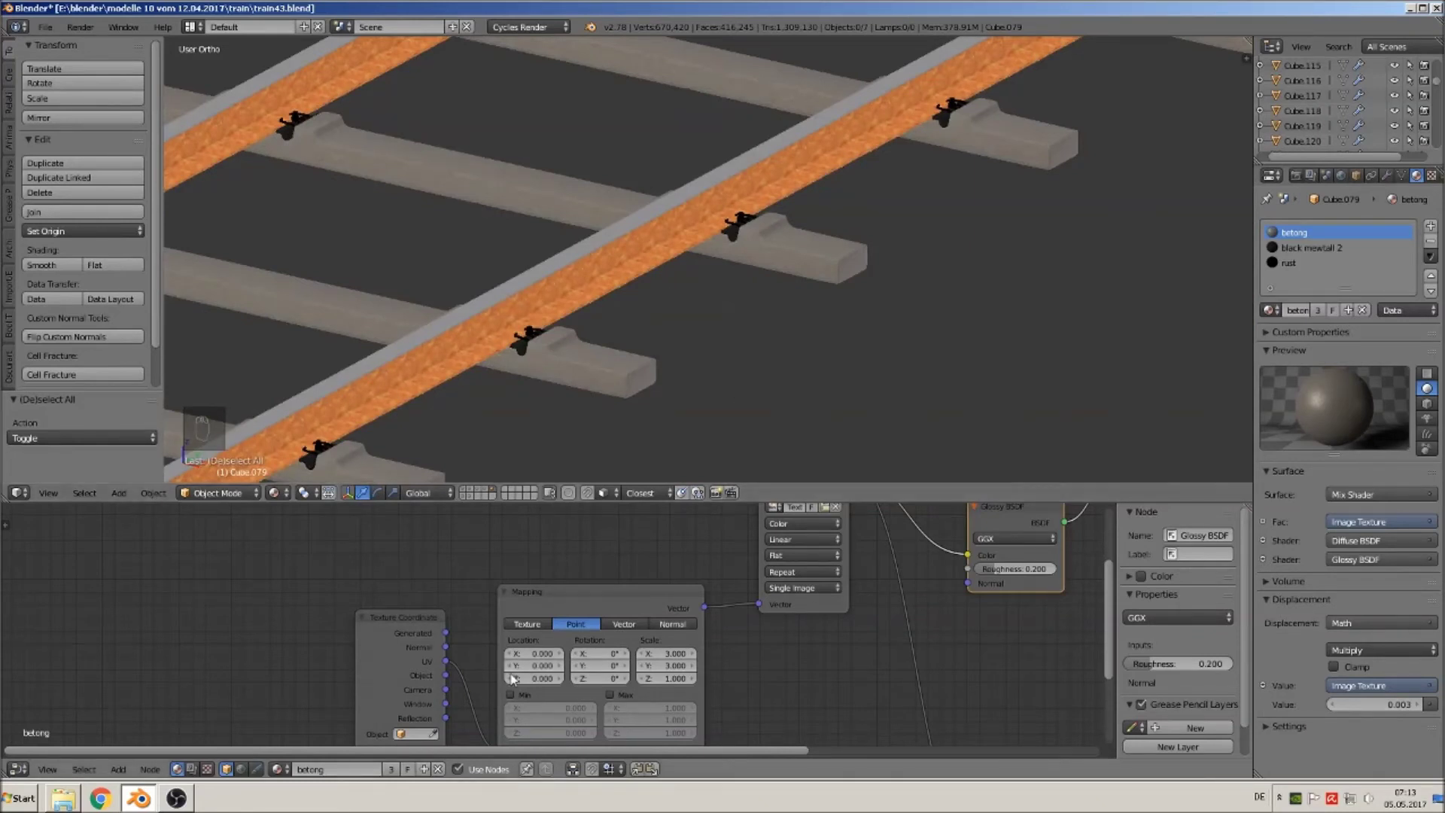
pyautogui.click(690, 652)
pyautogui.write('1')
pyautogui.press('Tab')
pyautogui.write('1')
pyautogui.press('Return')
# Open the sleeper array's rust material and link its final Mix Shader to the Material Output's surface.
pyautogui.scroll(-5, 616, 435)
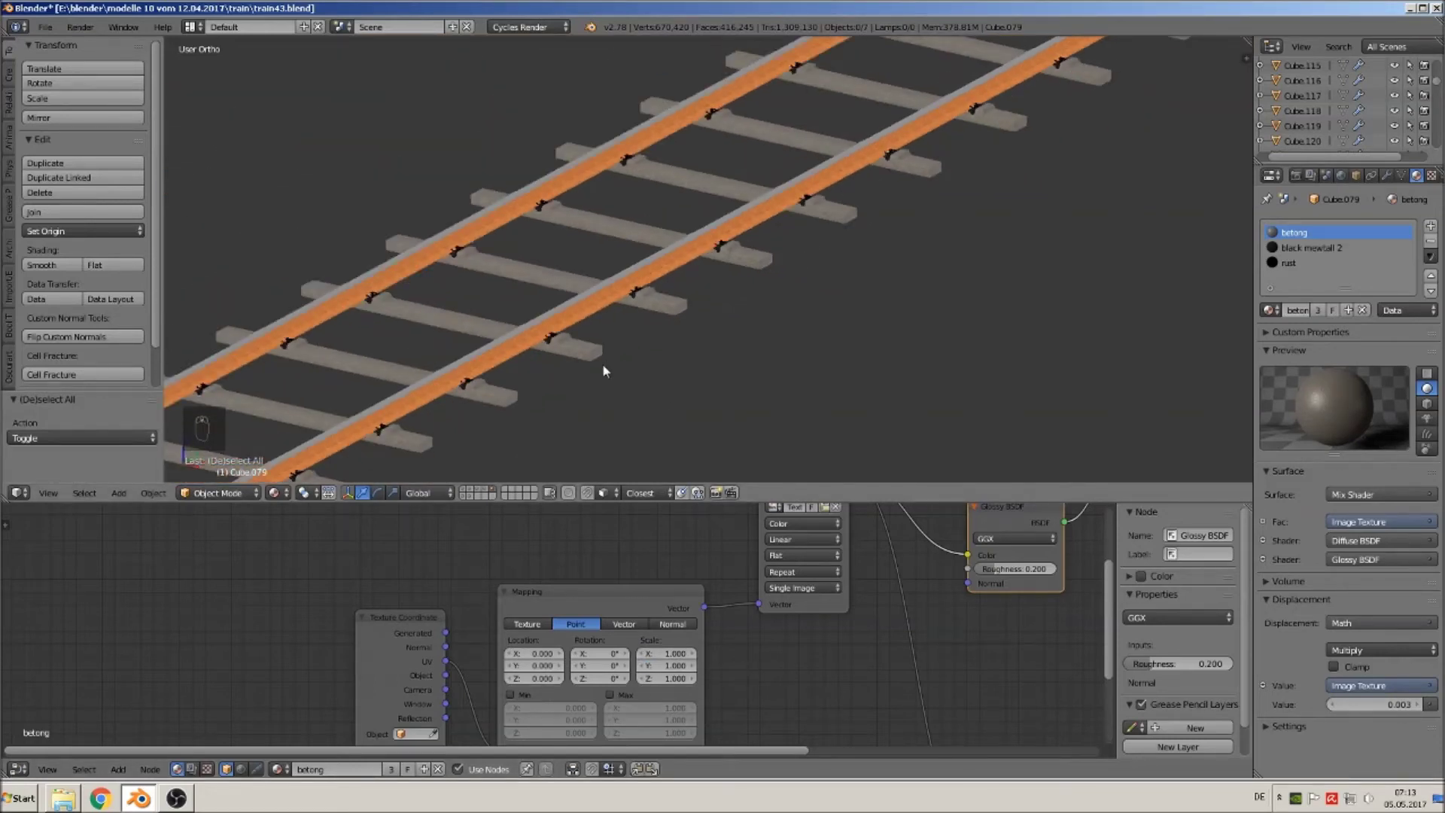
pyautogui.scroll(1, 605, 370)
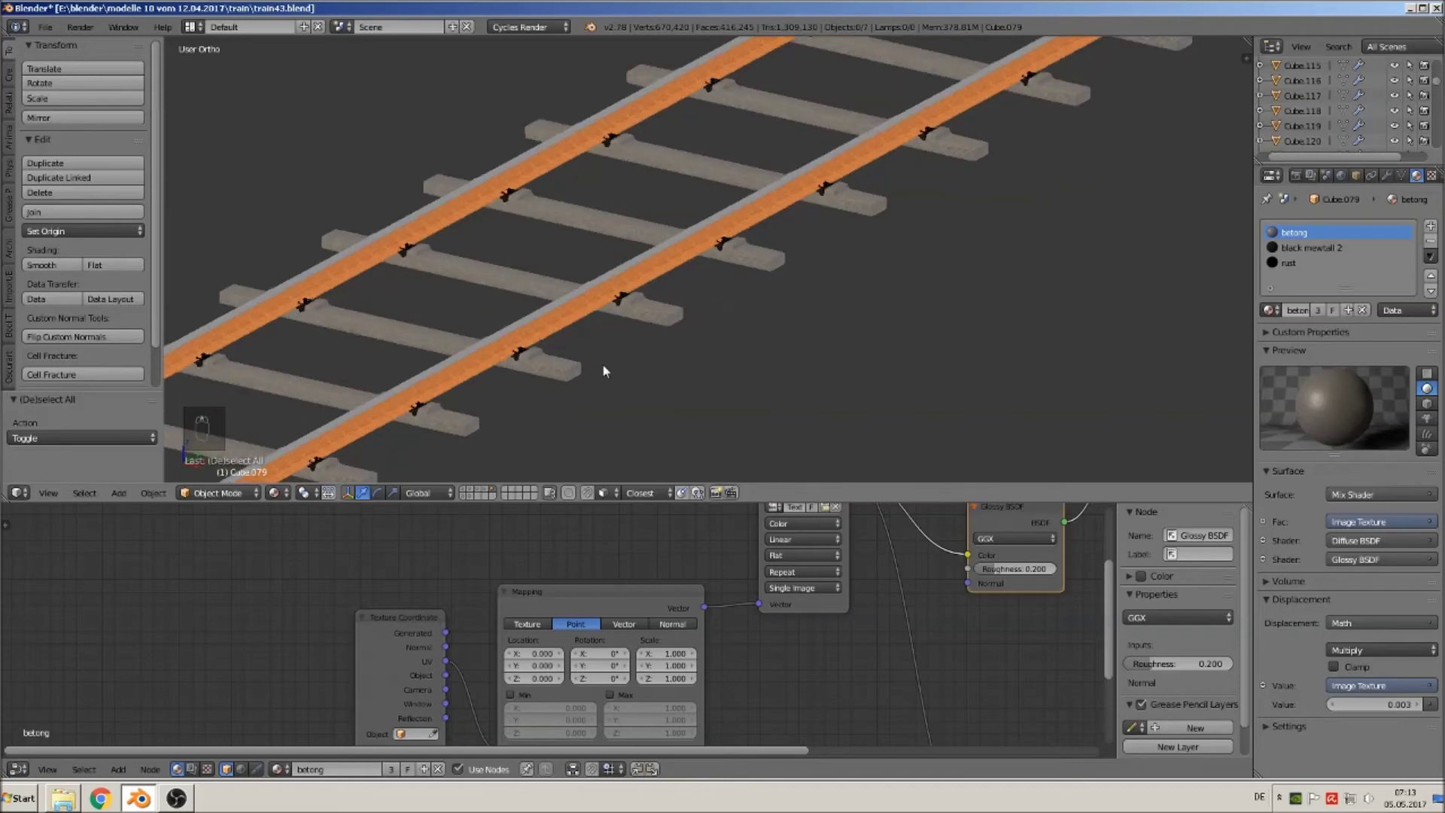
pyautogui.scroll(3, 608, 363)
pyautogui.scroll(-3, 610, 354)
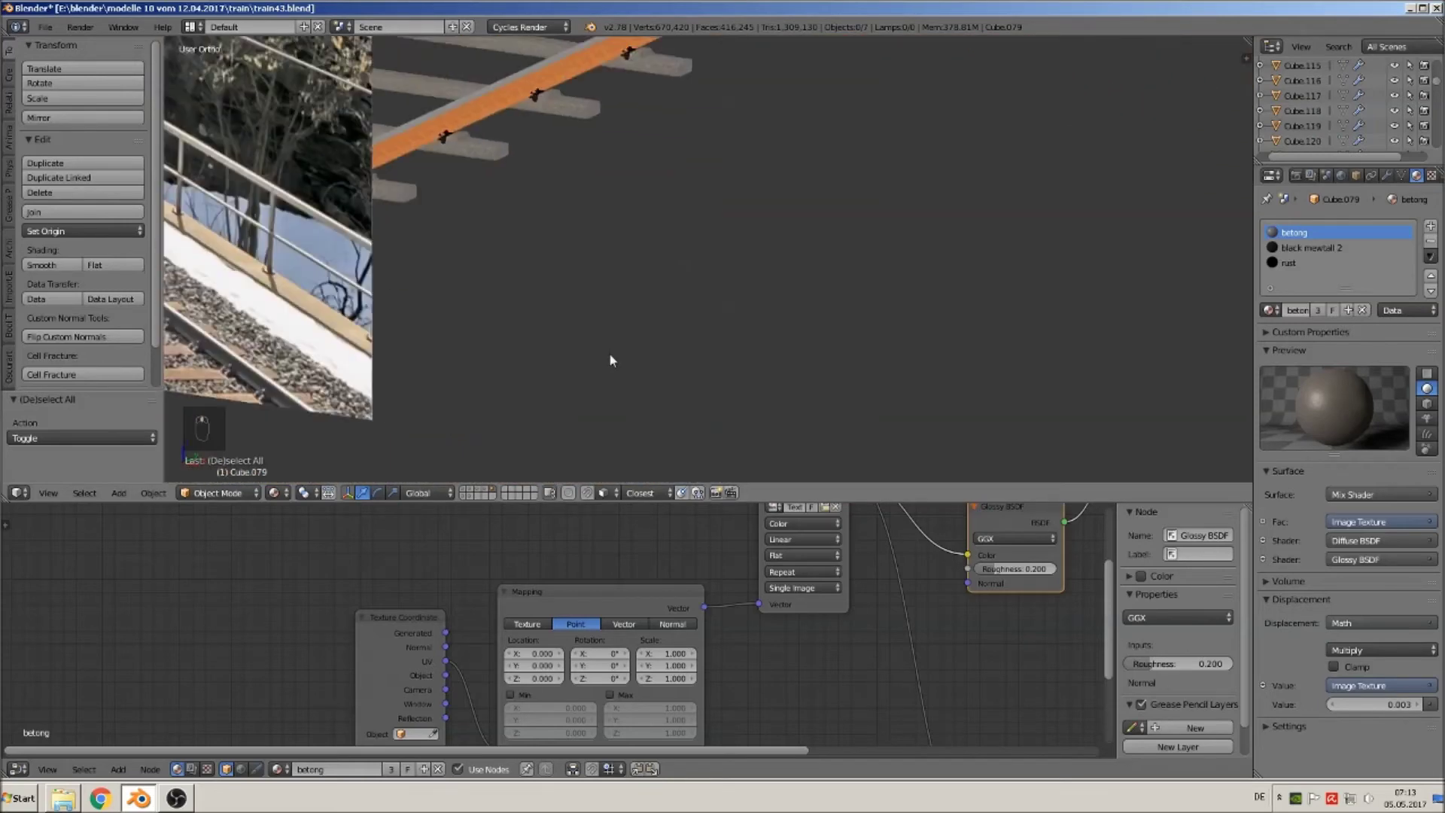
pyautogui.scroll(3, 372, 236)
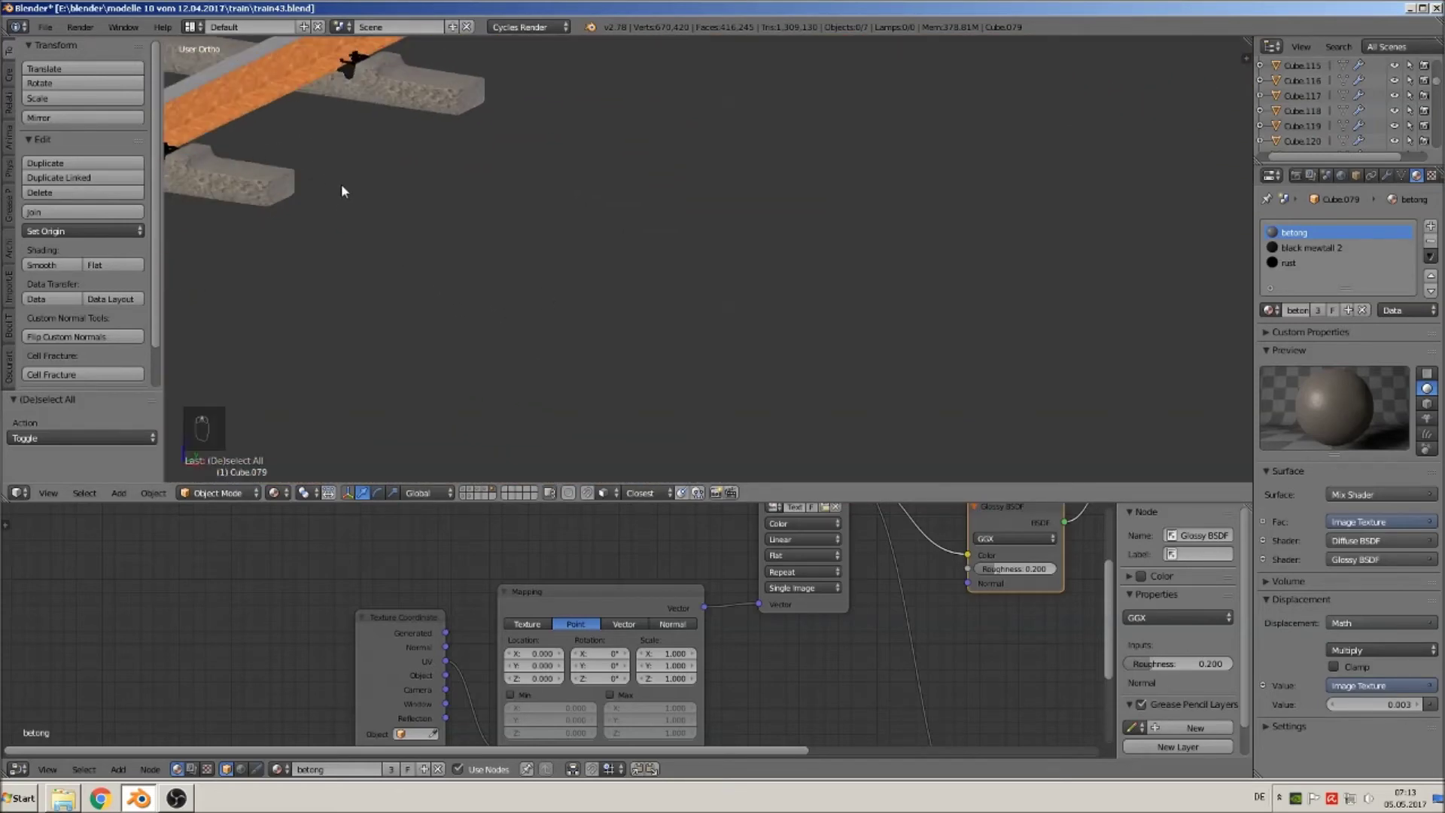
pyautogui.scroll(-4, 377, 222)
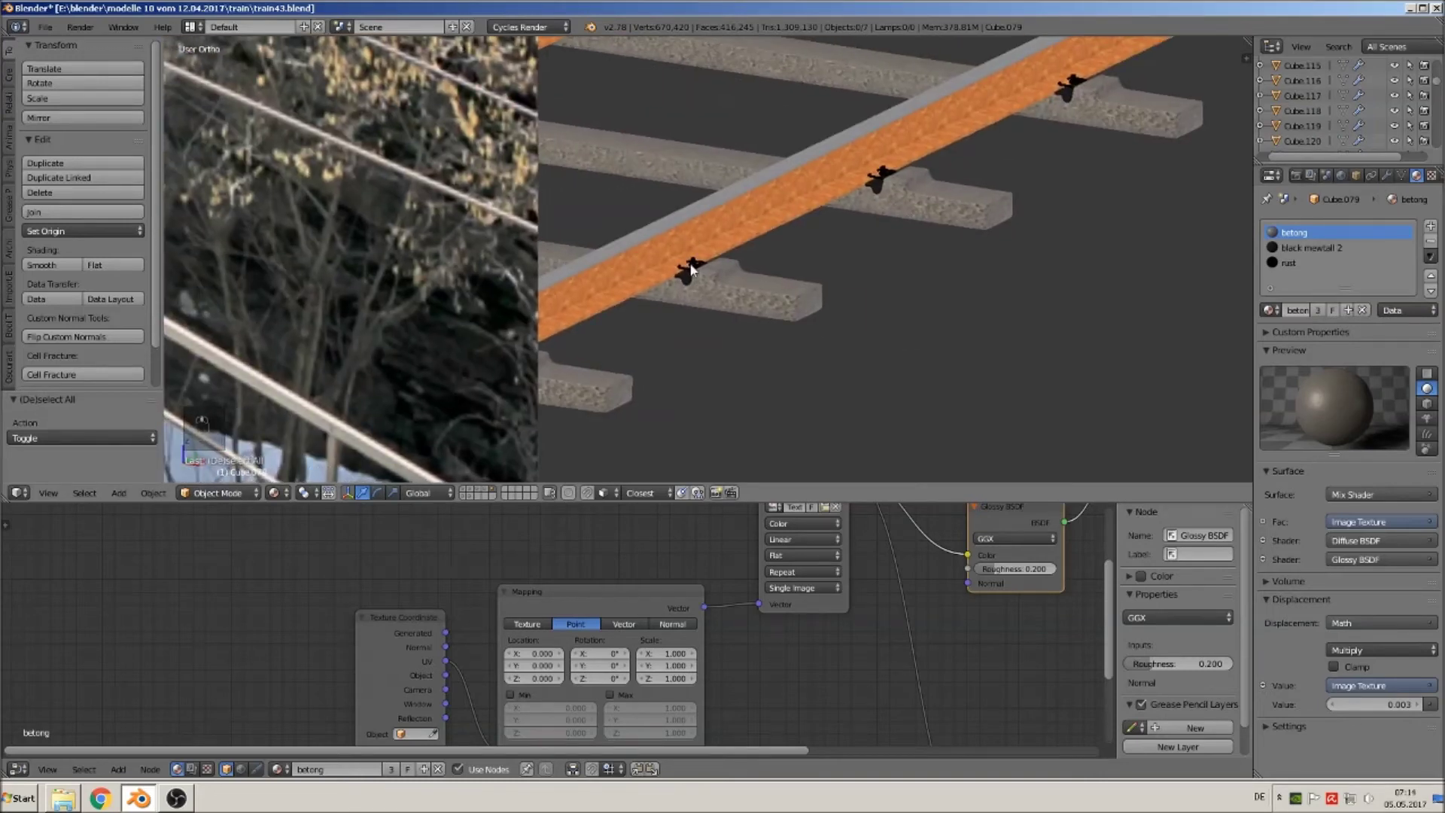
pyautogui.rightClick(736, 294)
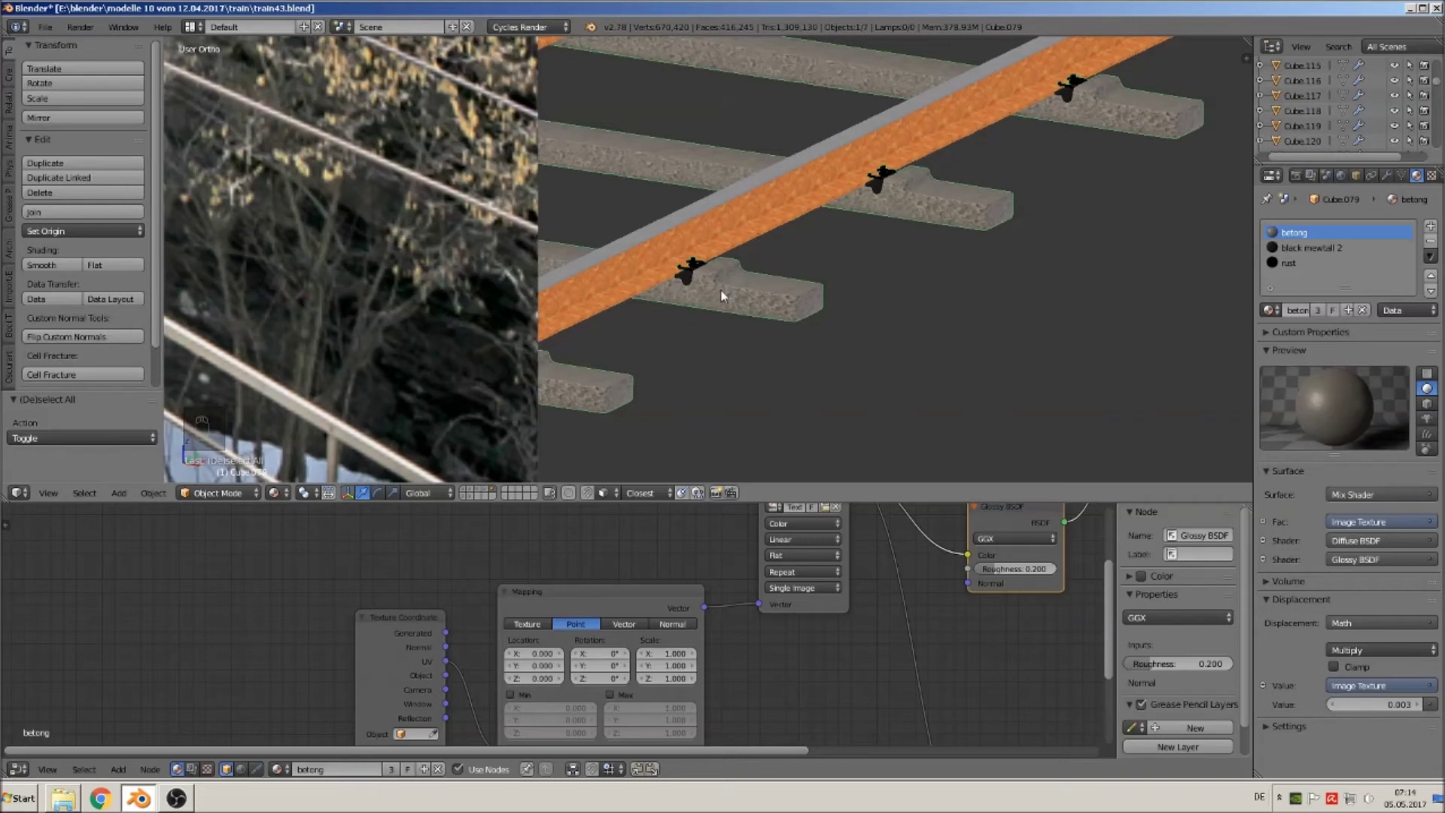
pyautogui.click(1311, 265)
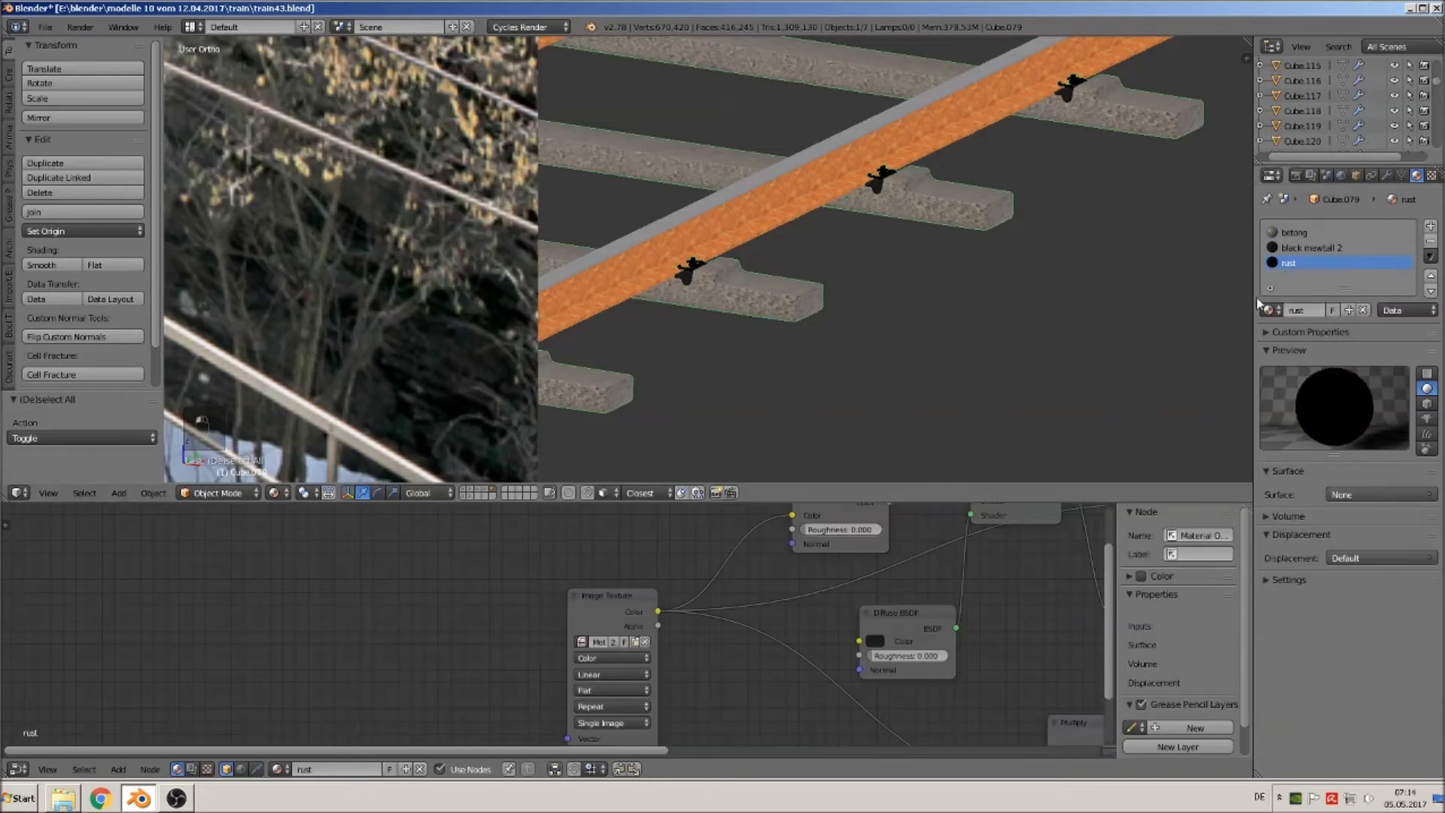
pyautogui.scroll(-3, 852, 661)
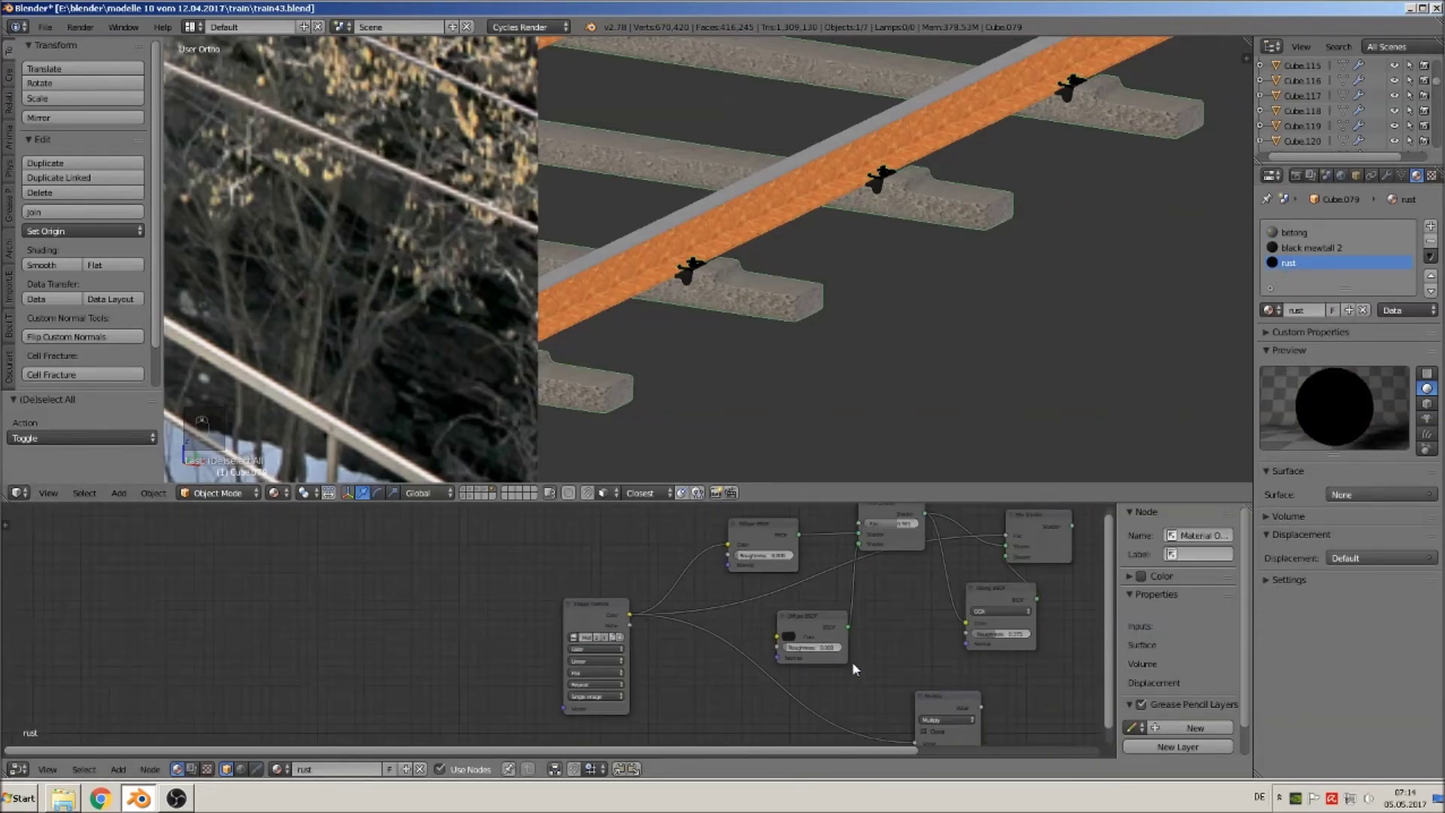
pyautogui.moveTo(965, 548); pyautogui.dragTo(1023, 606)
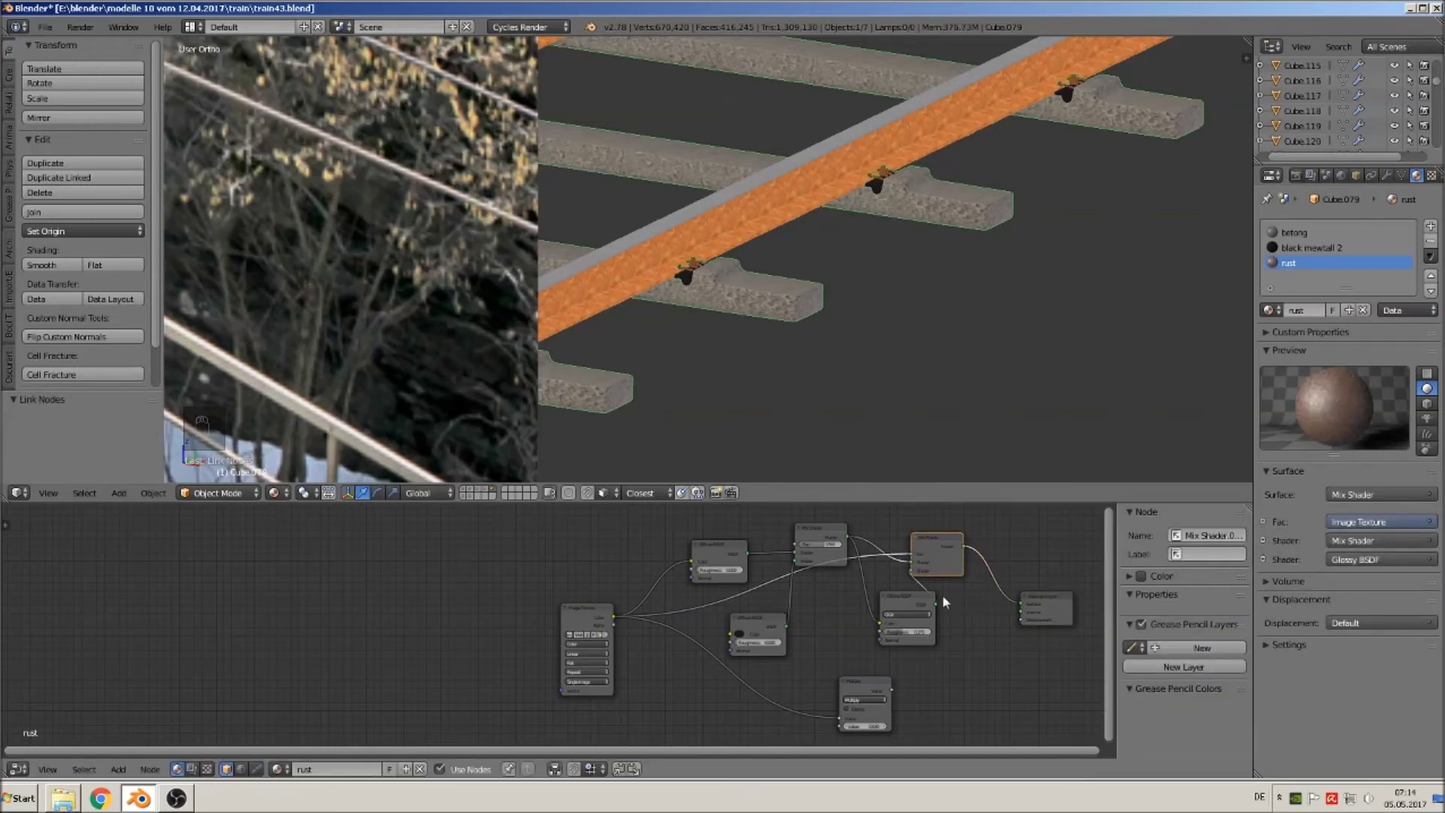
pyautogui.scroll(6, 606, 287)
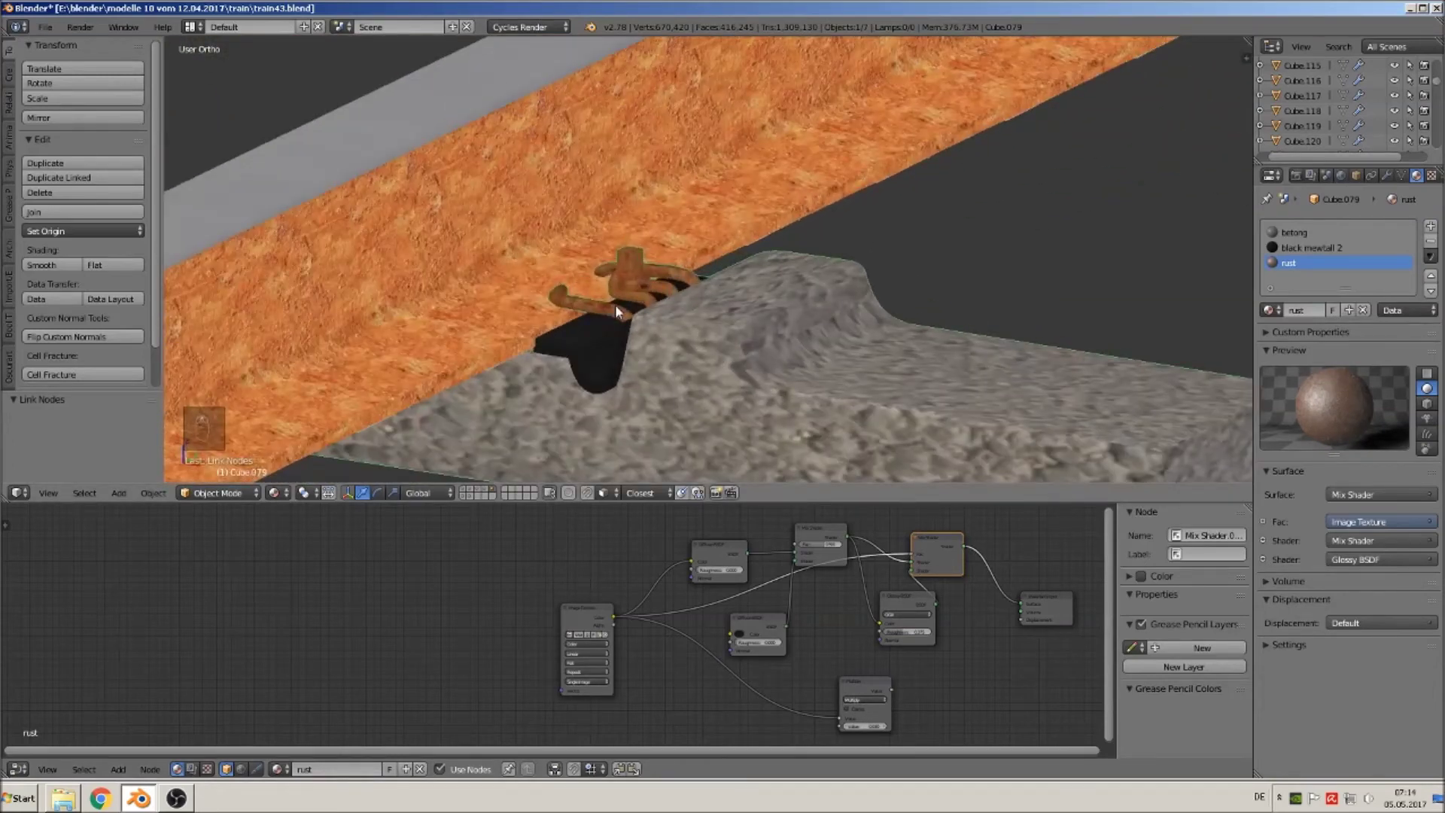
pyautogui.scroll(-2, 611, 314)
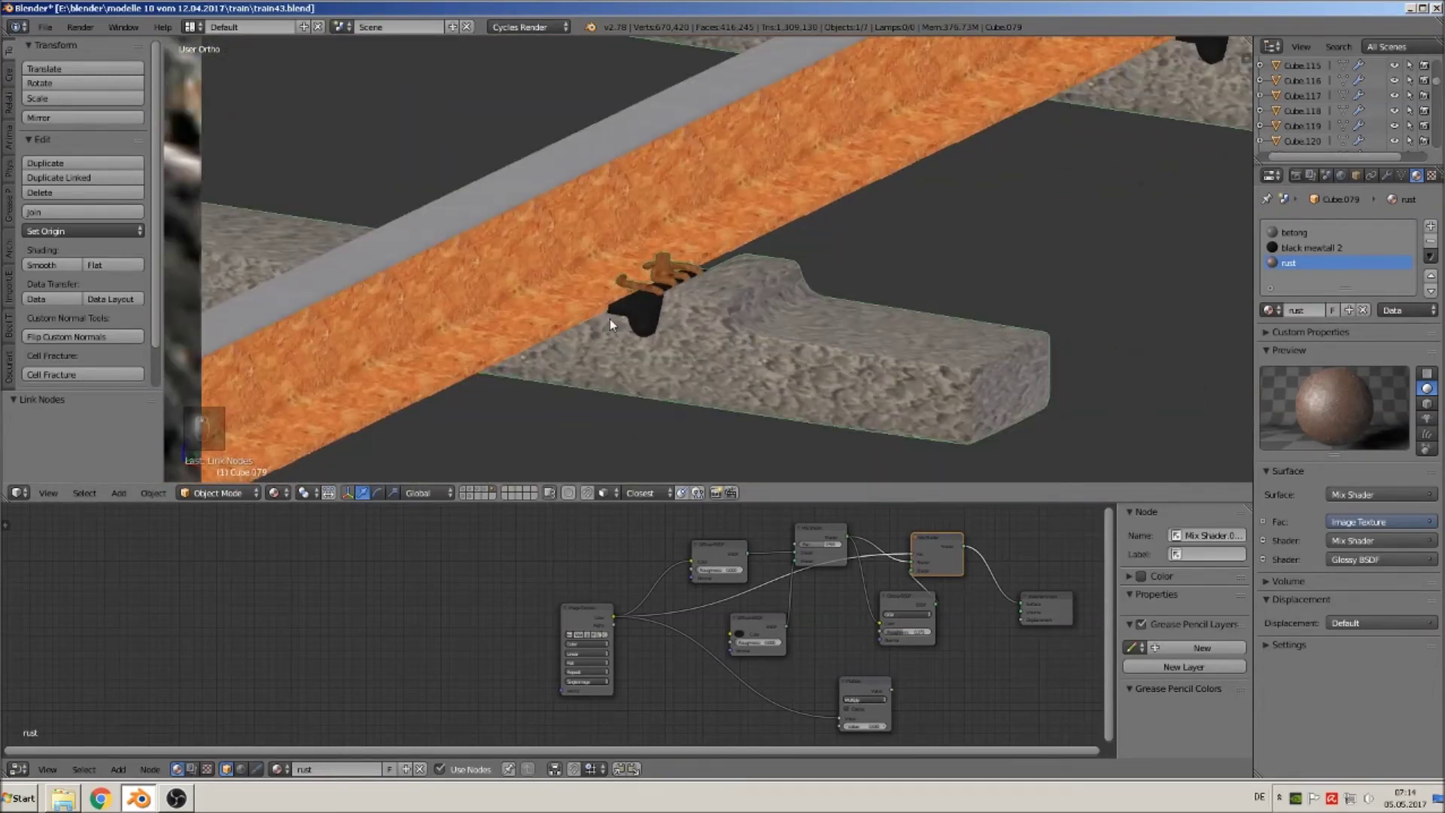
# Delete the four small reference pictures in front of the track.
pyautogui.scroll(-8, 610, 318)
pyautogui.scroll(-8, 603, 331)
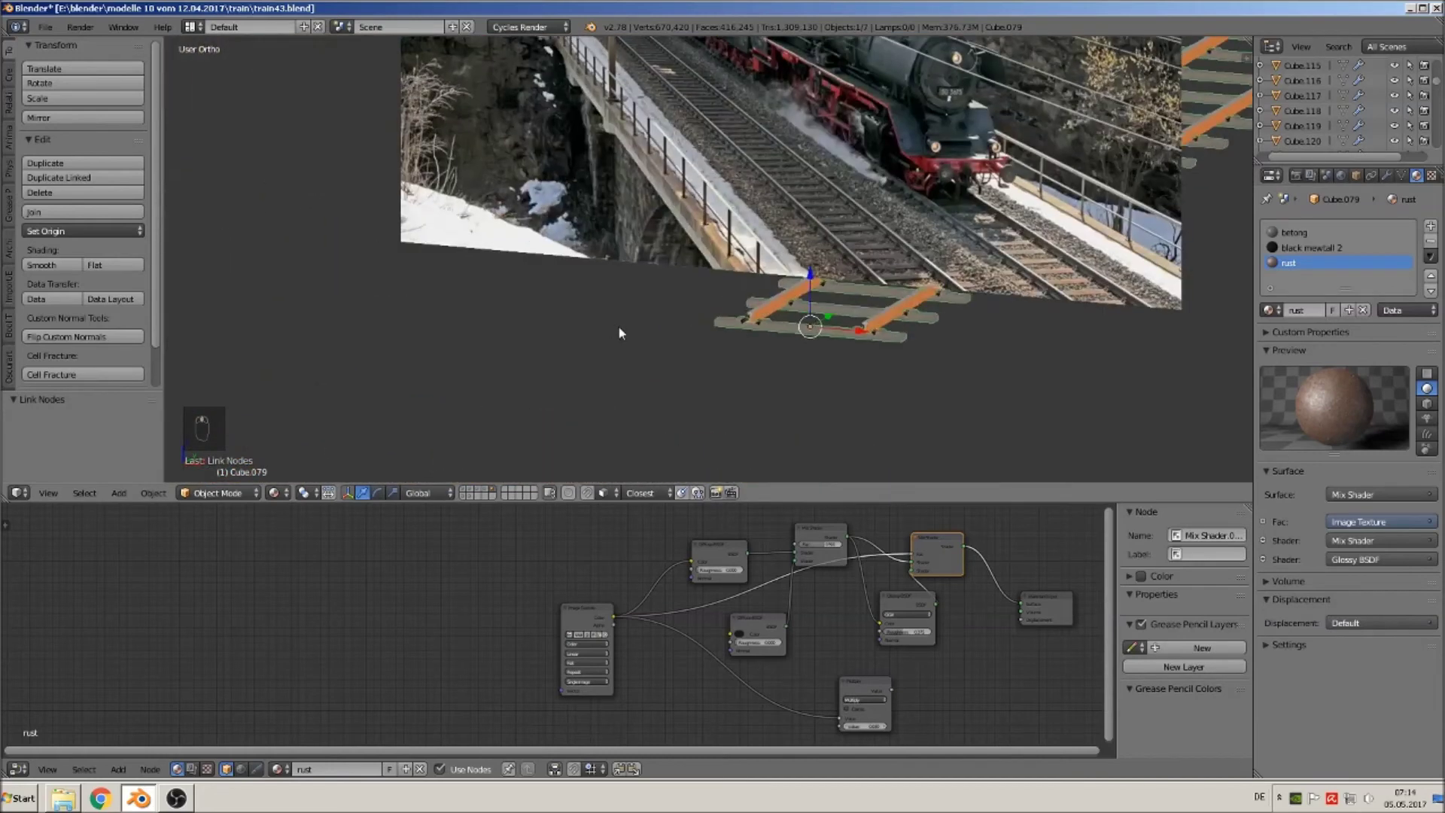
pyautogui.scroll(-3, 656, 325)
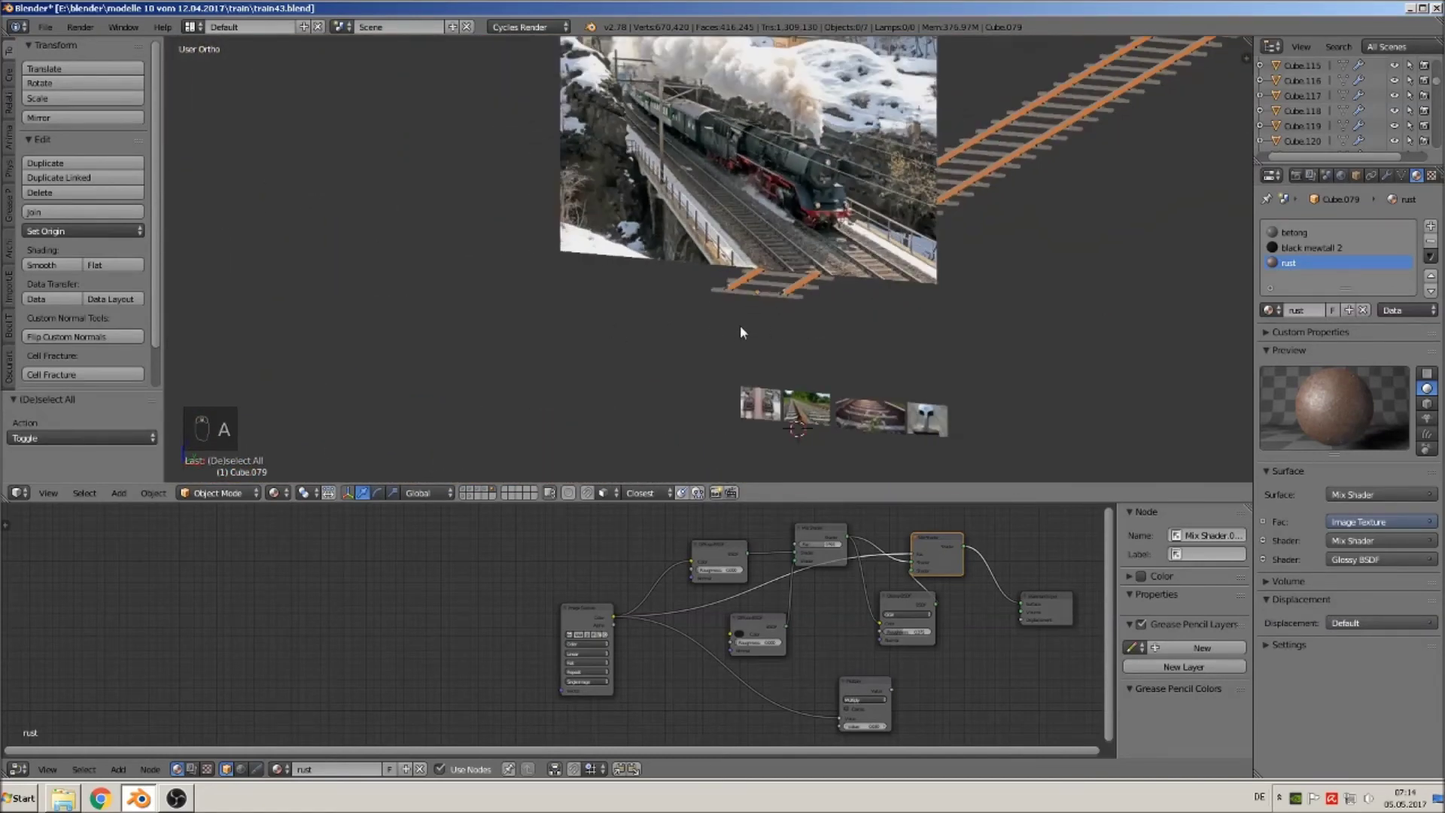
pyautogui.scroll(-3, 786, 315)
pyautogui.keyDown('shift'); pyautogui.moveTo(748, 286); pyautogui.dragTo(590, 310, button='middle'); pyautogui.keyUp('shift')
pyautogui.scroll(3, 601, 326)
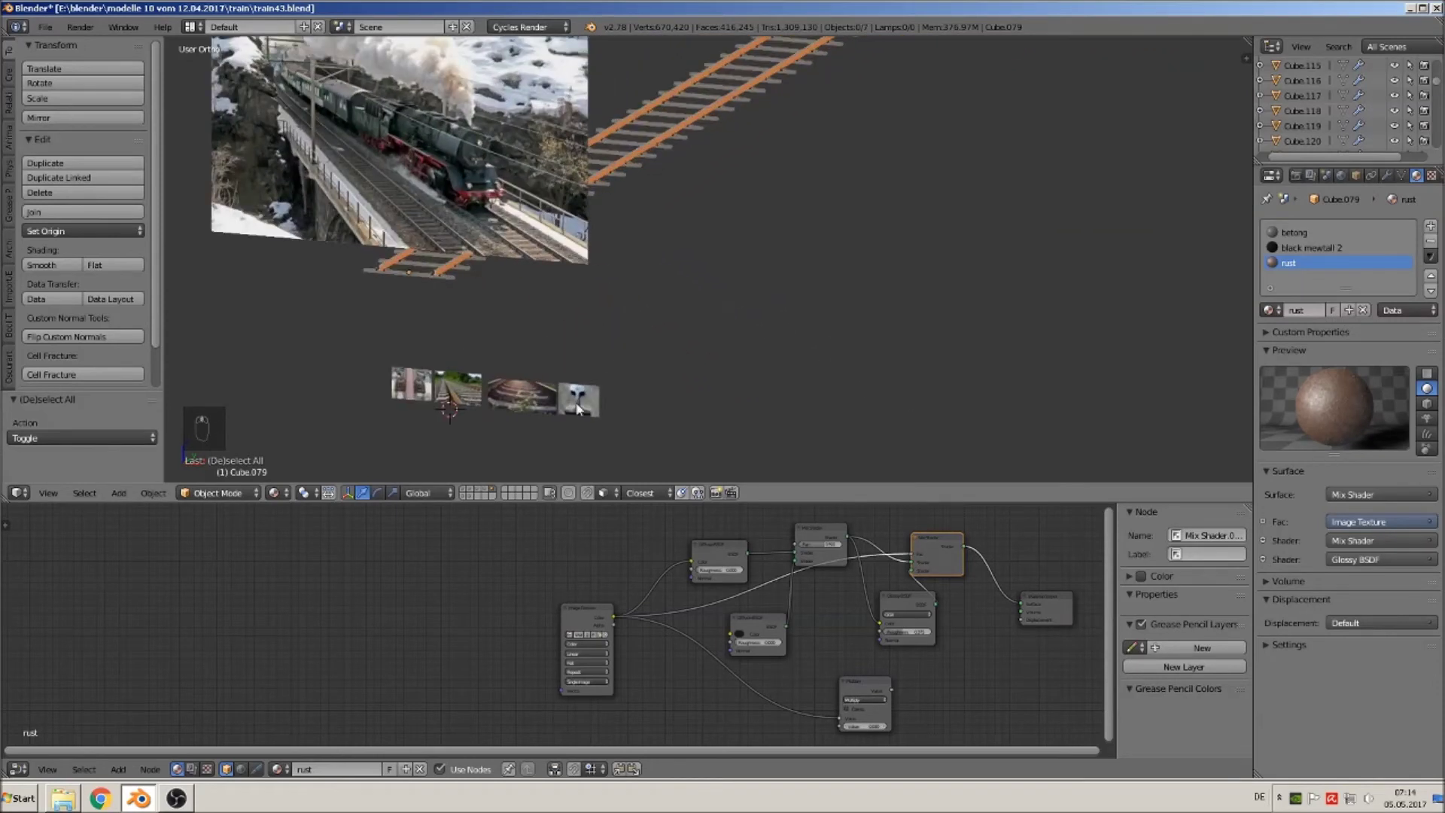
pyautogui.click(578, 409)
pyautogui.keyDown('shift'); pyautogui.click(527, 387); pyautogui.keyUp('shift')
pyautogui.keyDown('shift'); pyautogui.click(459, 387); pyautogui.keyUp('shift')
pyautogui.keyDown('shift'); pyautogui.click(410, 388); pyautogui.keyUp('shift')
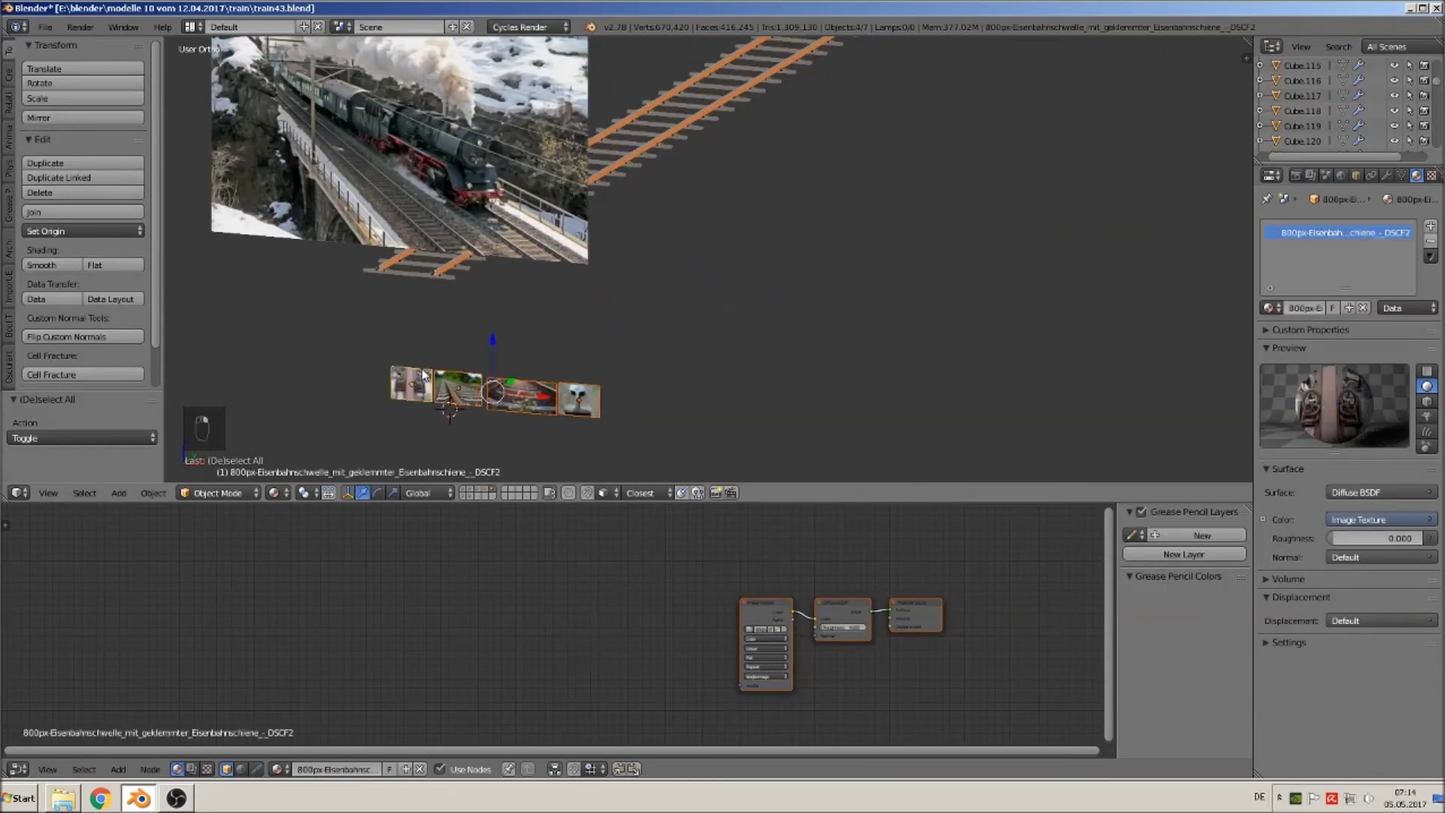
pyautogui.press('x')
pyautogui.click(420, 365)
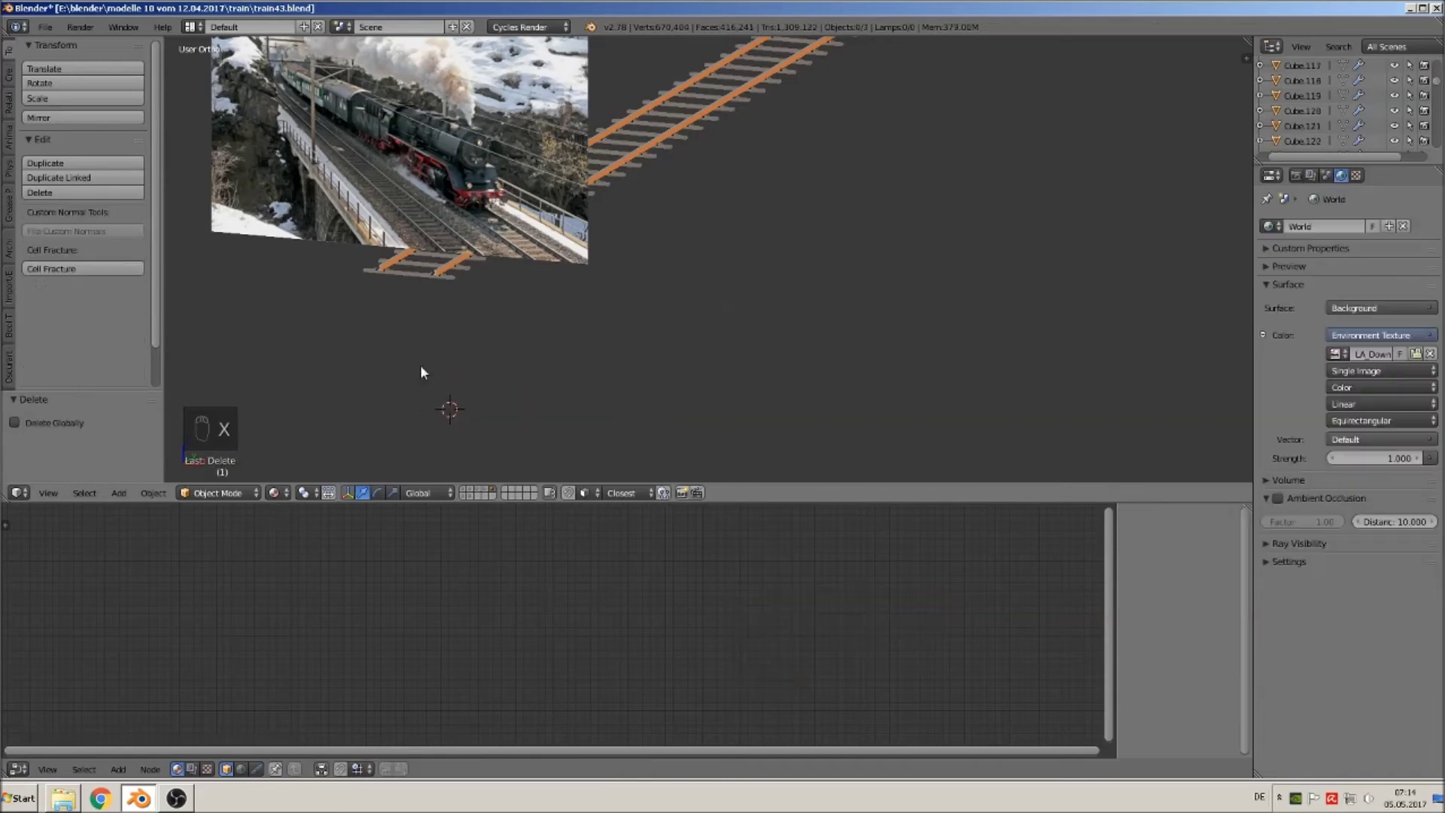
# Delete the large steam train reference picture standing over the track.
pyautogui.click(493, 179)
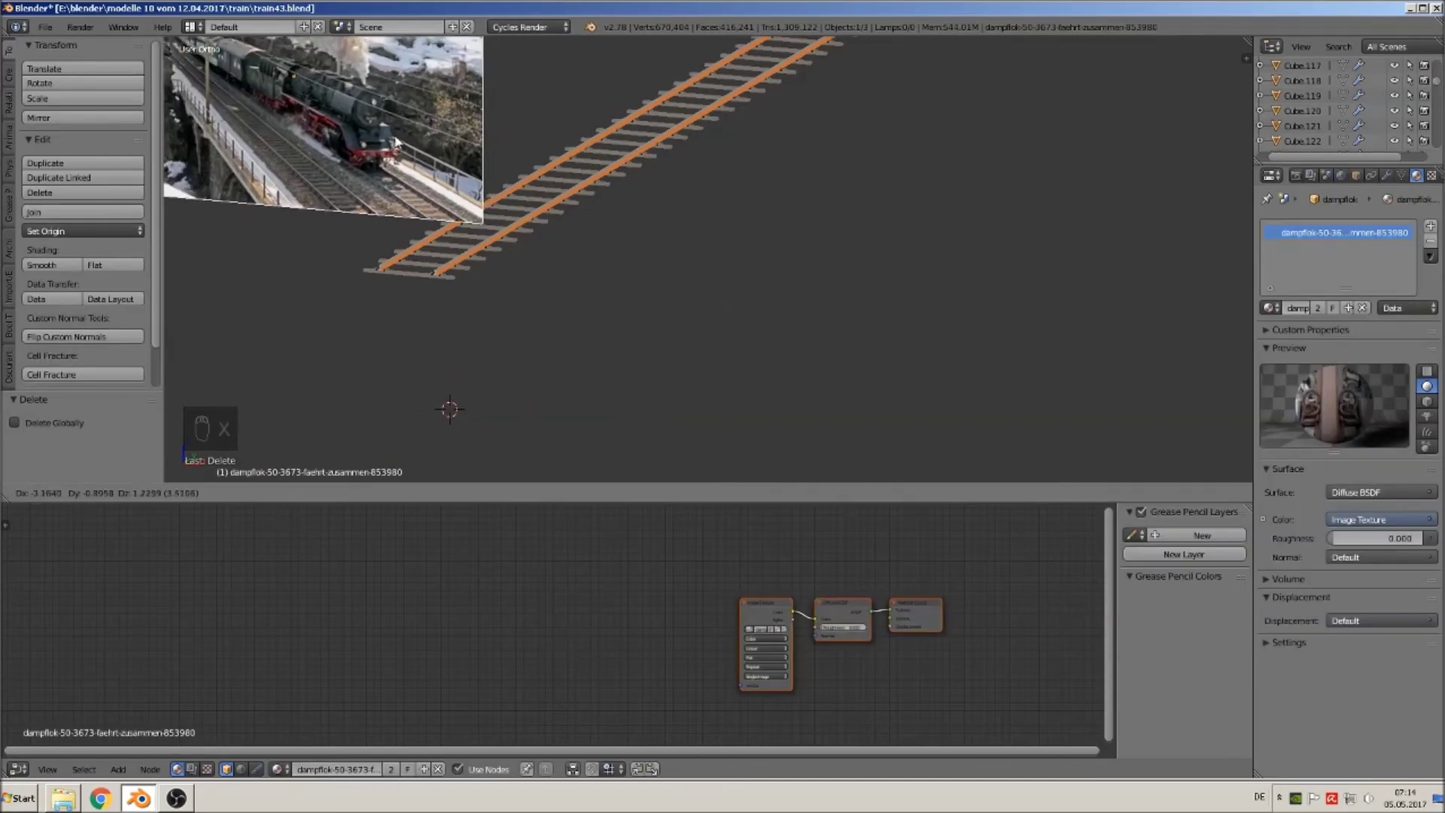
pyautogui.press('x')
pyautogui.click(397, 139)
# Switch the 3D view to the first layer, which holds the locomotive model.
pyautogui.scroll(-4, 480, 292)
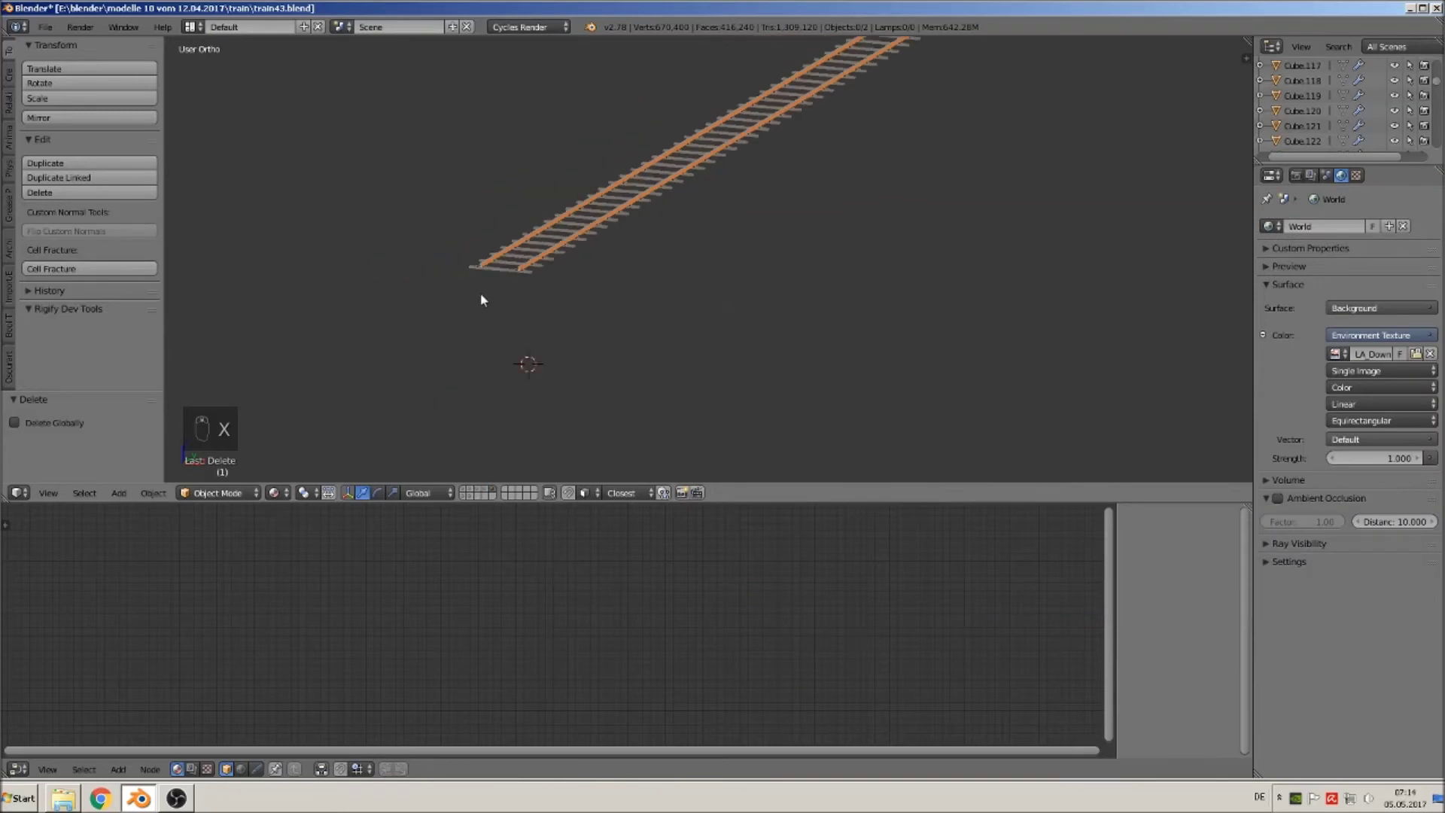
pyautogui.keyDown('shift'); pyautogui.moveTo(659, 360); pyautogui.dragTo(740, 328, button='middle'); pyautogui.keyUp('shift')
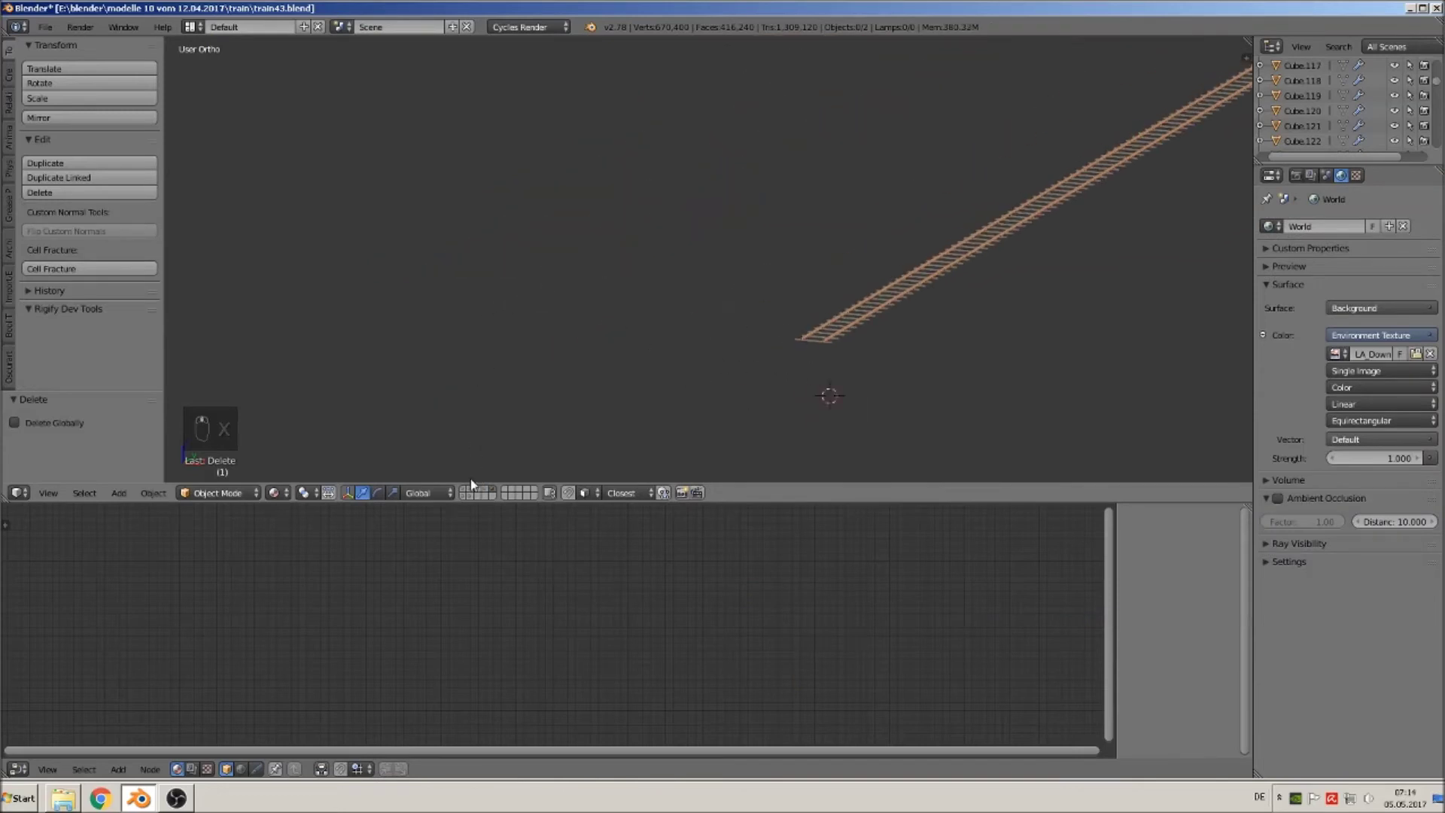
pyautogui.press('1')
pyautogui.scroll(6, 539, 343)
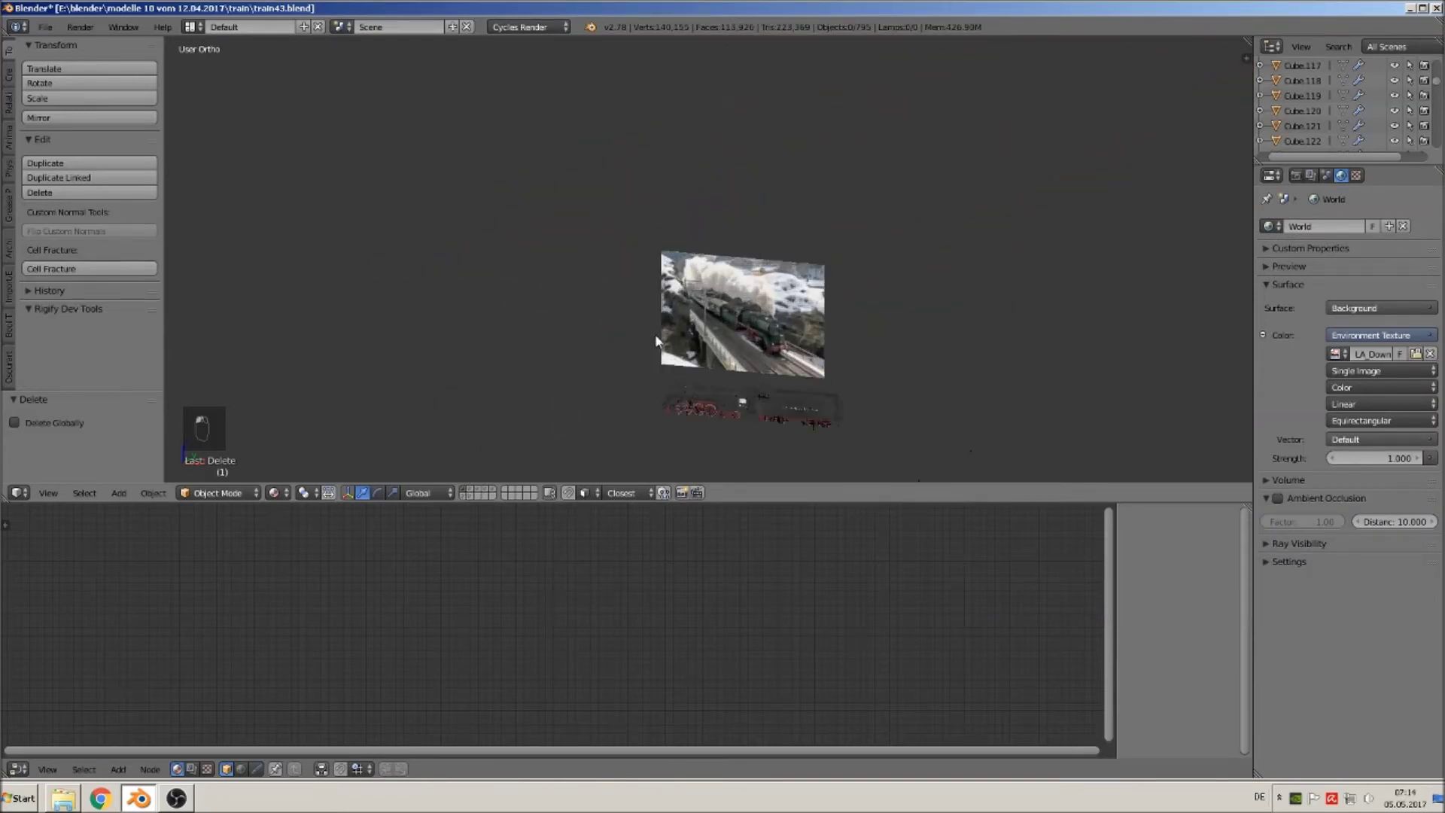
# Place the 3D cursor below the train, rotate the locomotive and tender parts about the global Z axis, and deselect everything.
pyautogui.click(589, 340)
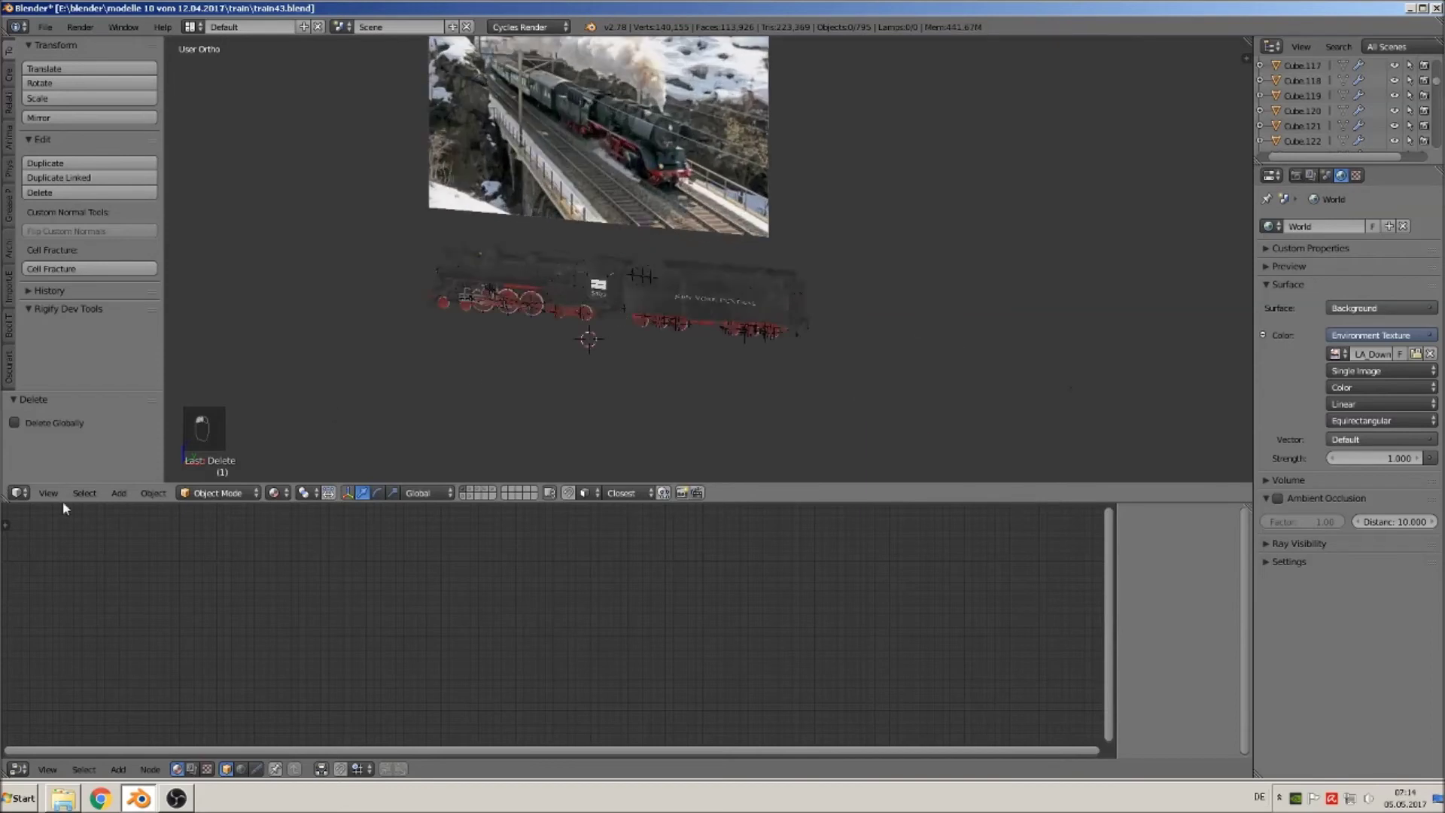
pyautogui.keyDown('shift'); pyautogui.moveTo(468, 310); pyautogui.dragTo(824, 323, button='middle'); pyautogui.keyUp('shift')
pyautogui.press('b')
pyautogui.moveTo(1110, 270); pyautogui.dragTo(630, 151)
pyautogui.press('KP_1')
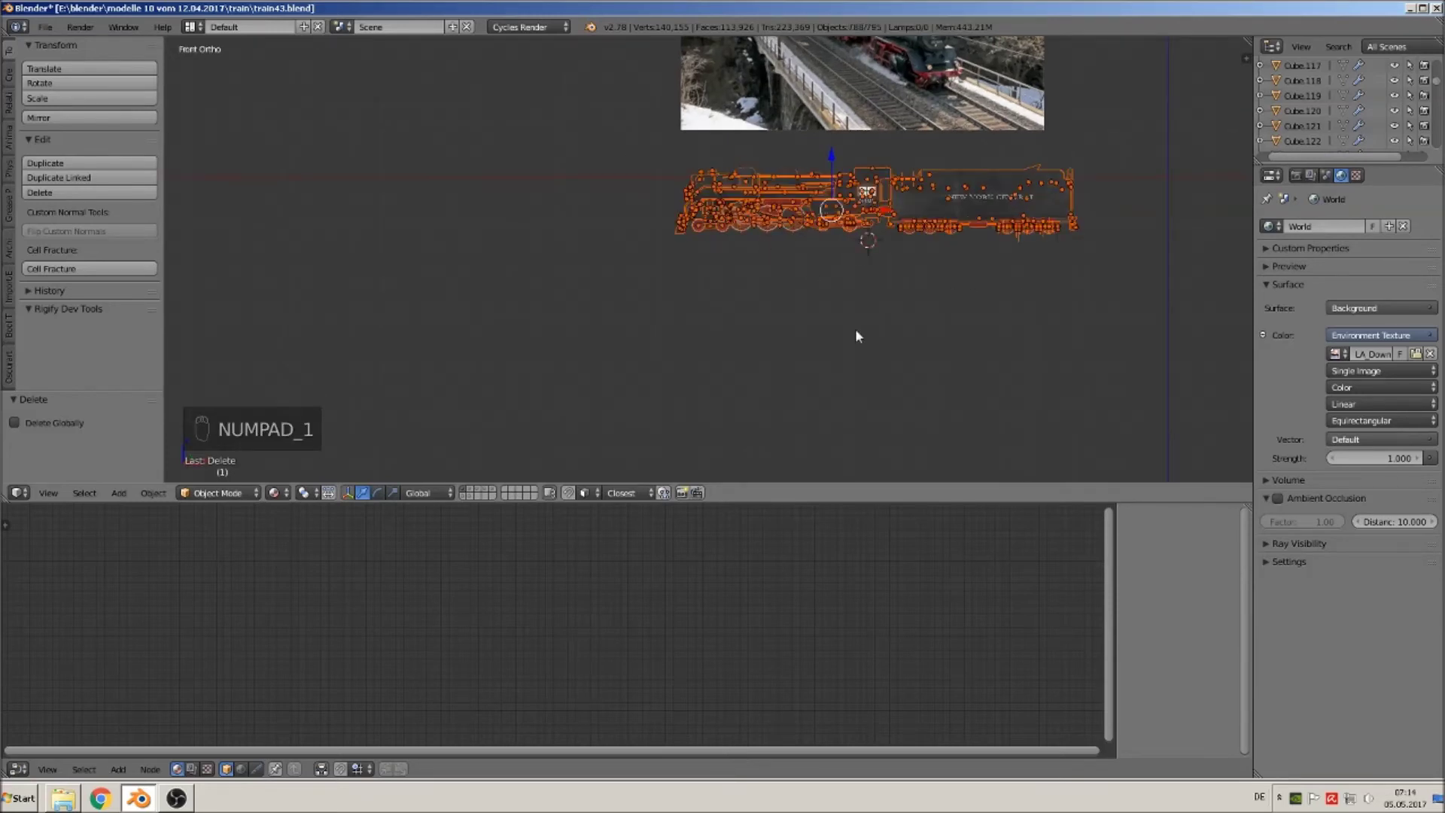
pyautogui.press('r')
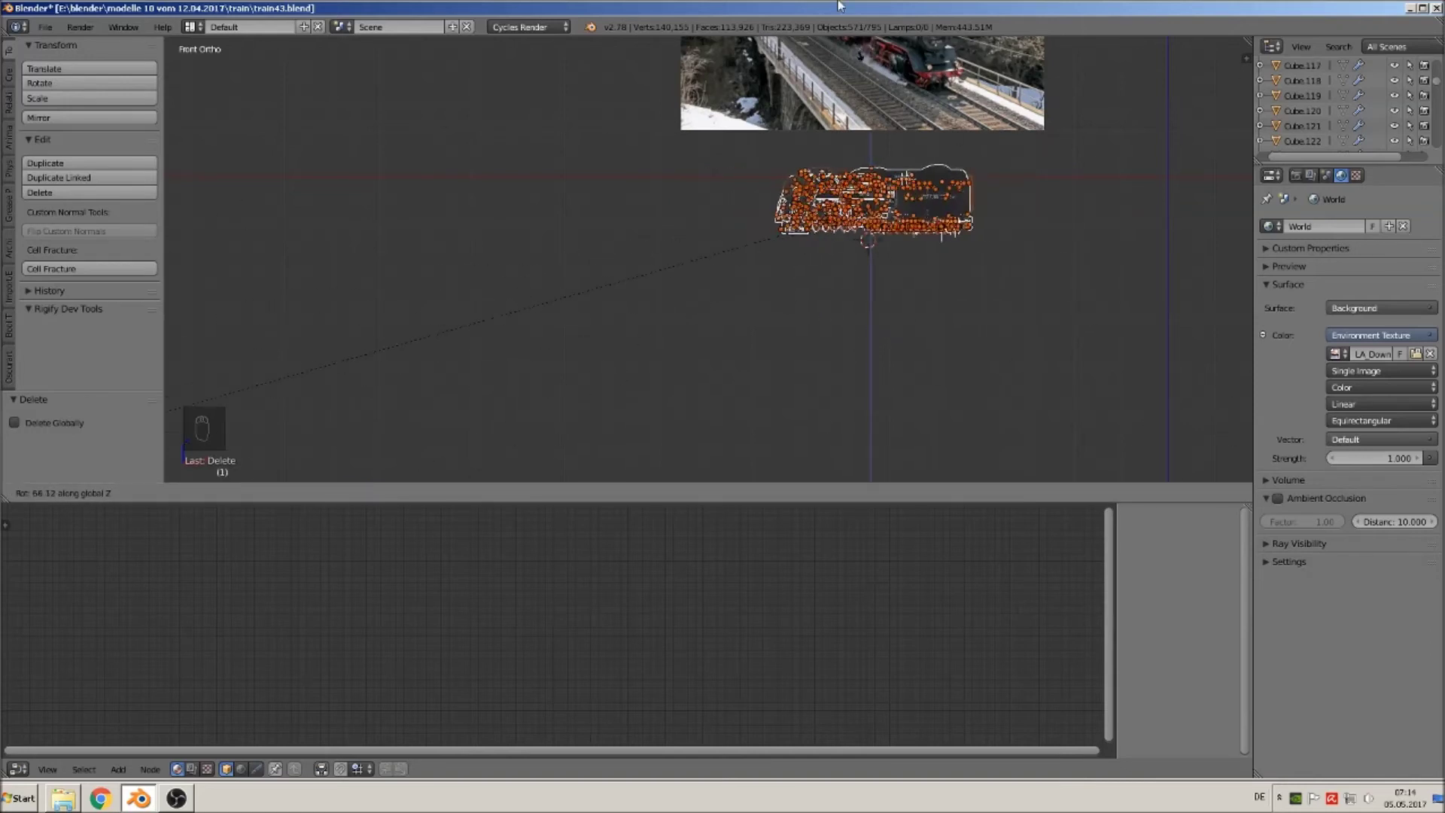
pyautogui.click(1006, 244)
pyautogui.moveTo(1016, 268); pyautogui.dragTo(920, 351, button='middle')
pyautogui.press('Tab')
pyautogui.press('a')
pyautogui.press('a')
# Enlarge the 3D view area and add a group instance of "bridge part 1" below the locomotive.
pyautogui.moveTo(932, 301); pyautogui.dragTo(925, 268, button='middle')
pyautogui.scroll(-3, 925, 268)
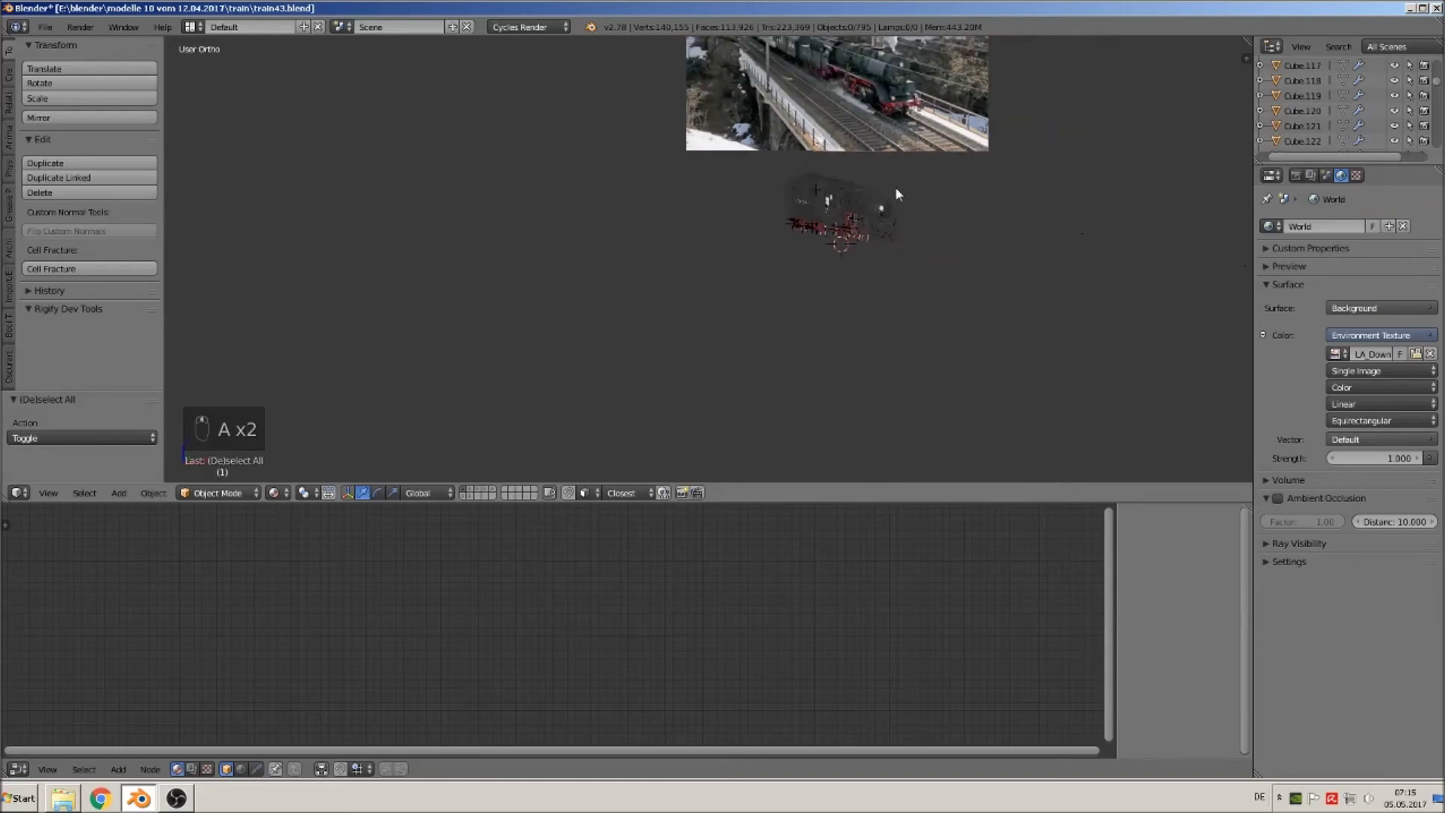
pyautogui.keyDown('shift'); pyautogui.moveTo(893, 201); pyautogui.dragTo(803, 391, button='middle'); pyautogui.keyUp('shift')
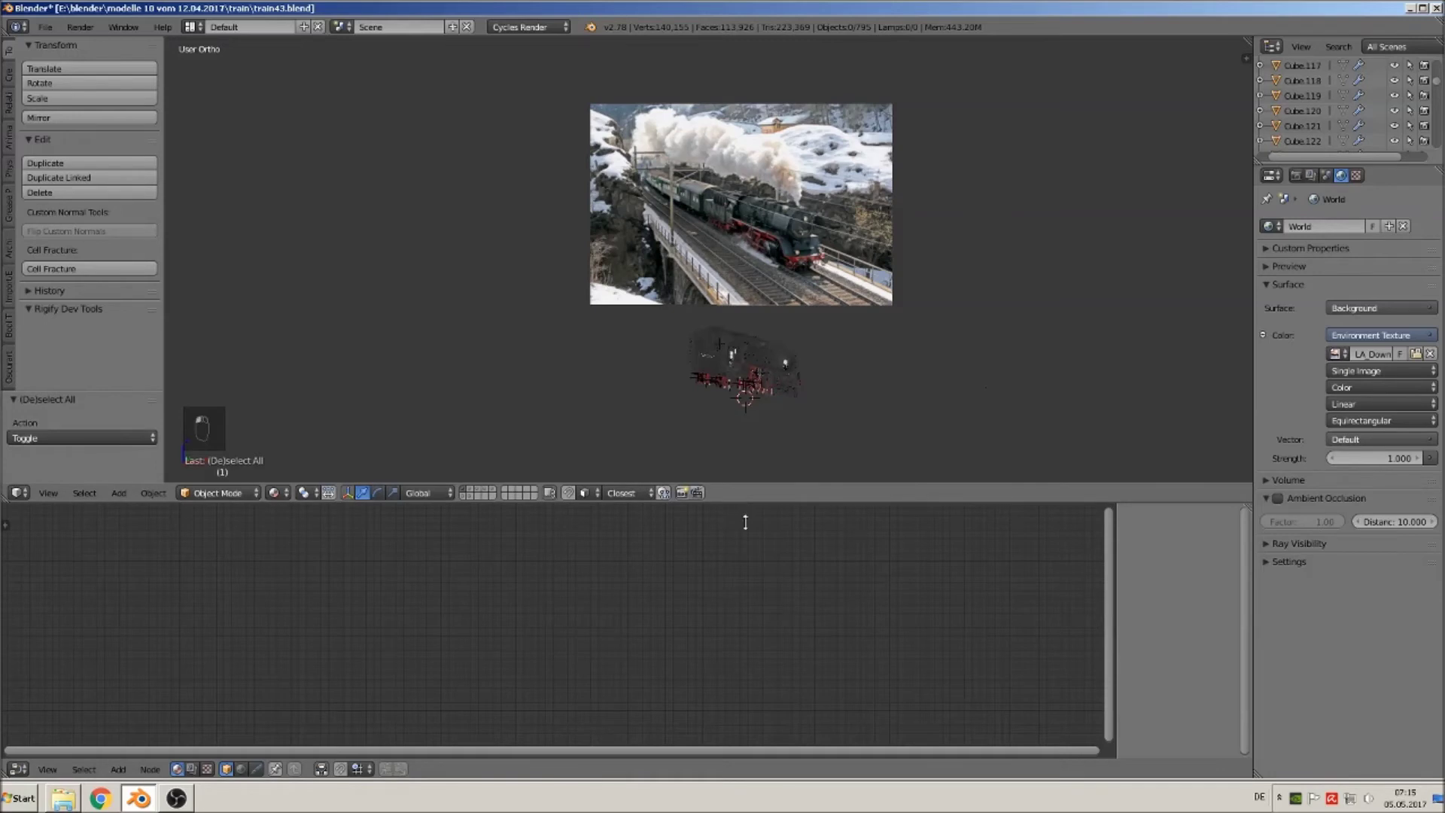
pyautogui.moveTo(745, 522); pyautogui.dragTo(726, 654)
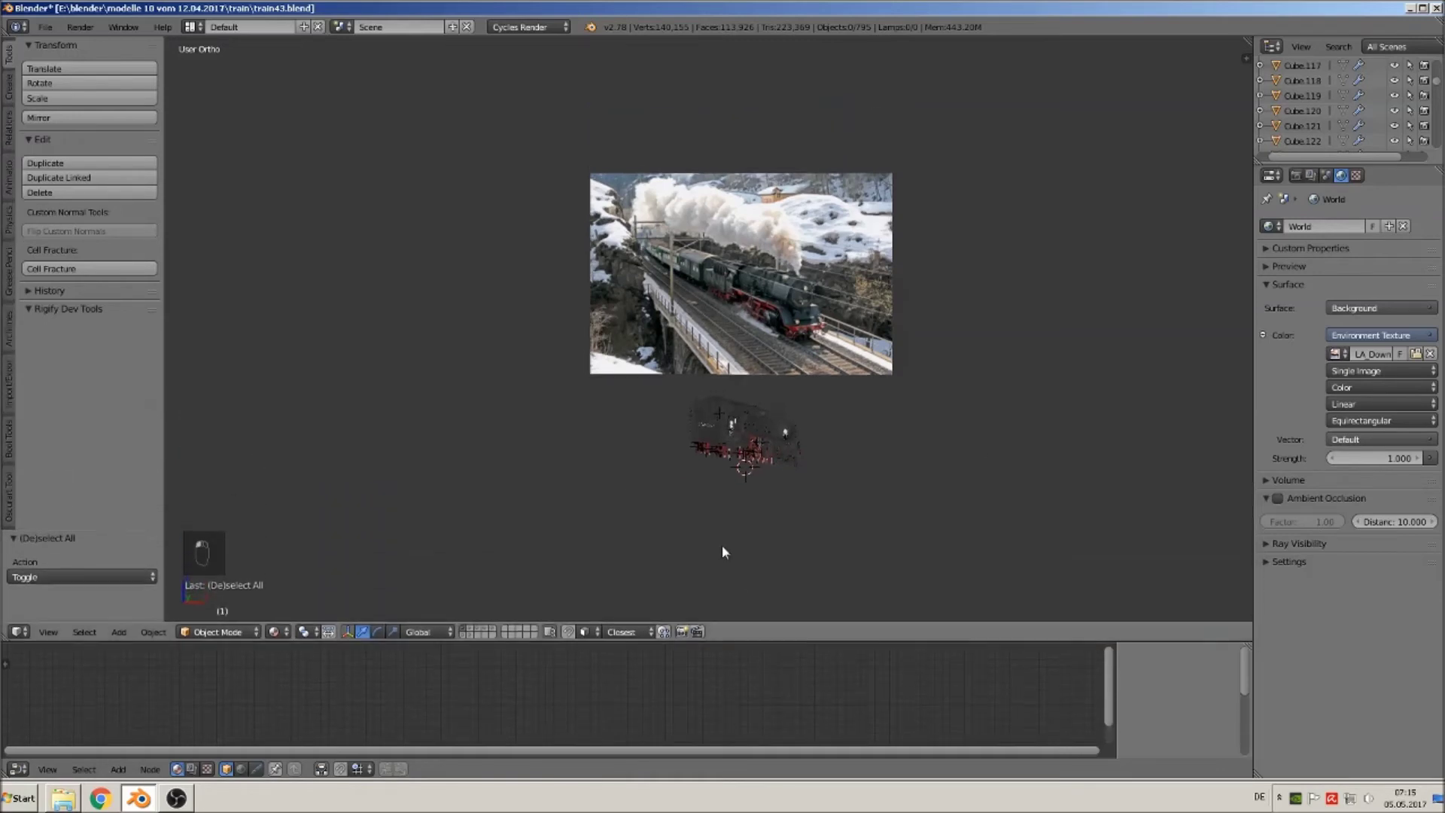
pyautogui.click(118, 632)
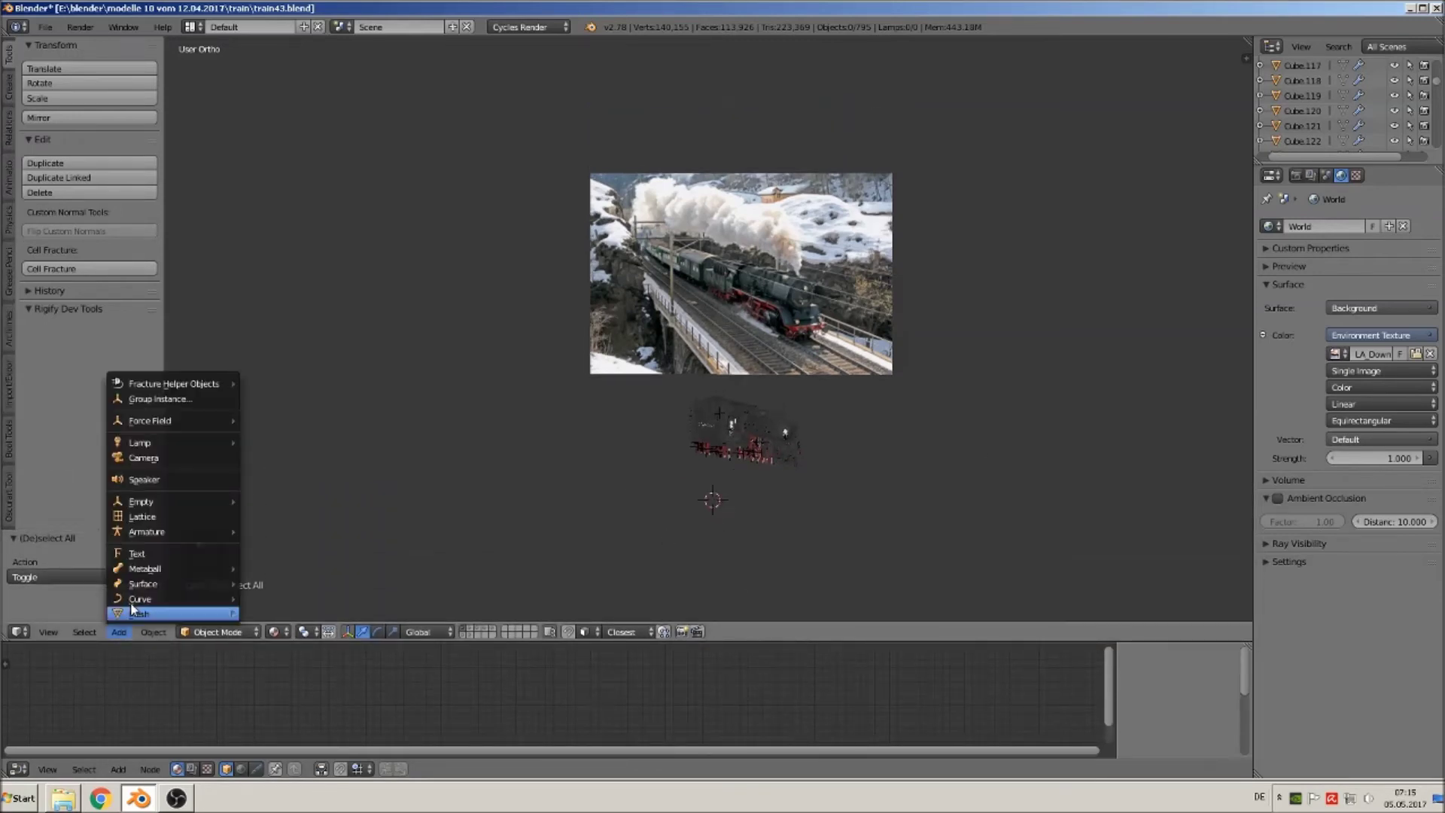
pyautogui.click(140, 399)
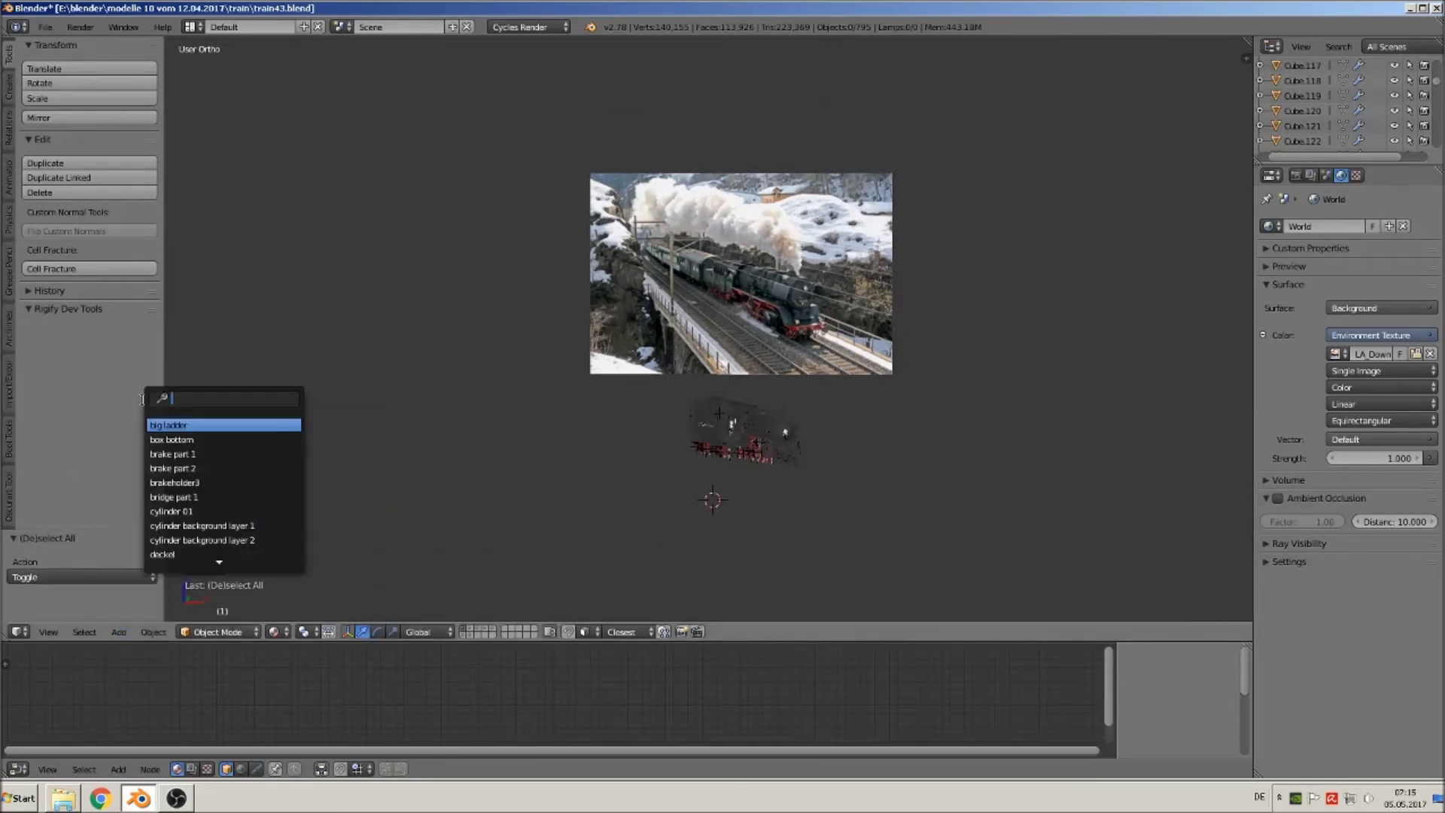
pyautogui.click(291, 497)
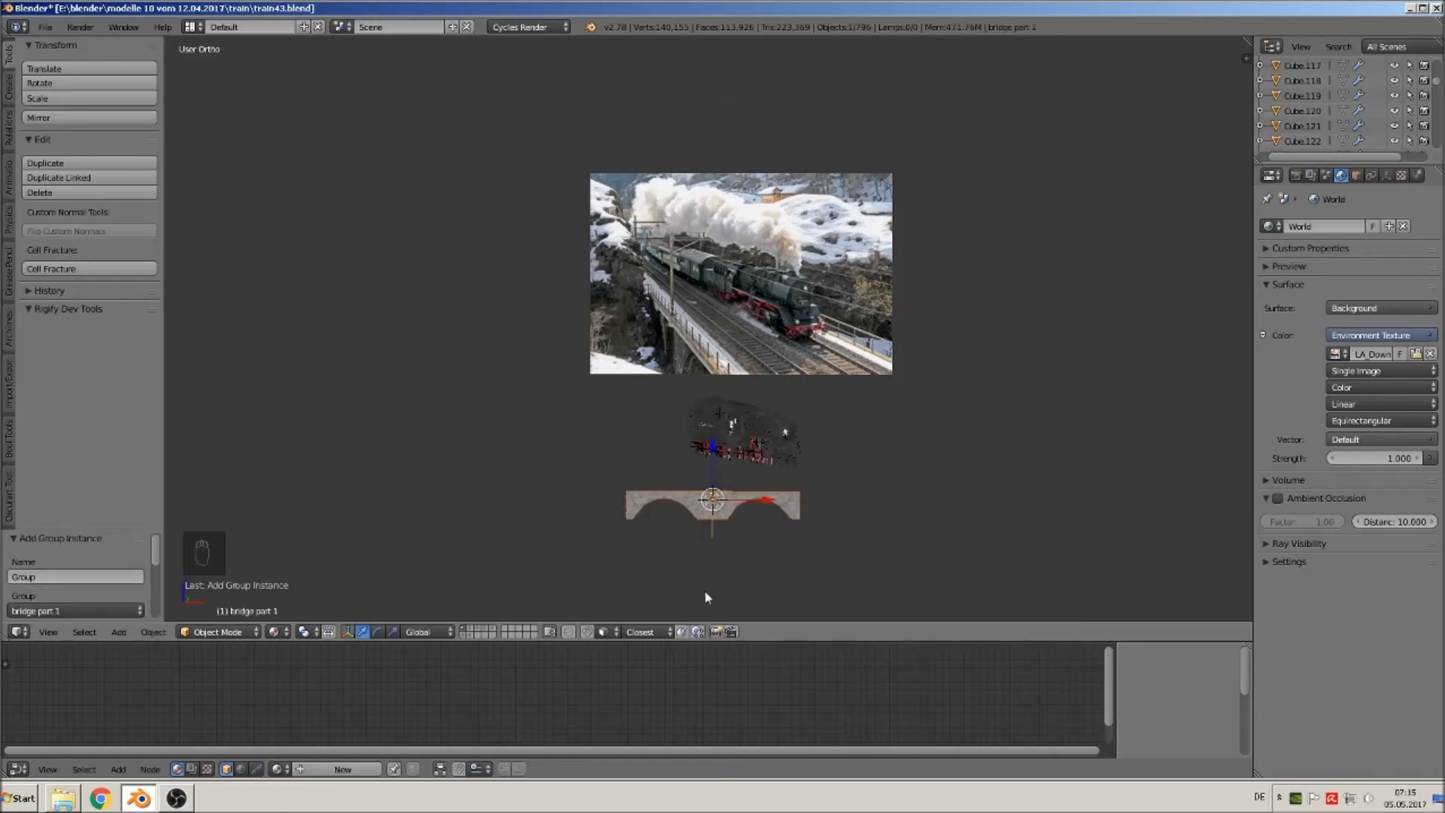
# Place the 3D cursor beside the locomotive and add a group instance of "iron bfoot train" for the rails.
pyautogui.click(119, 631)
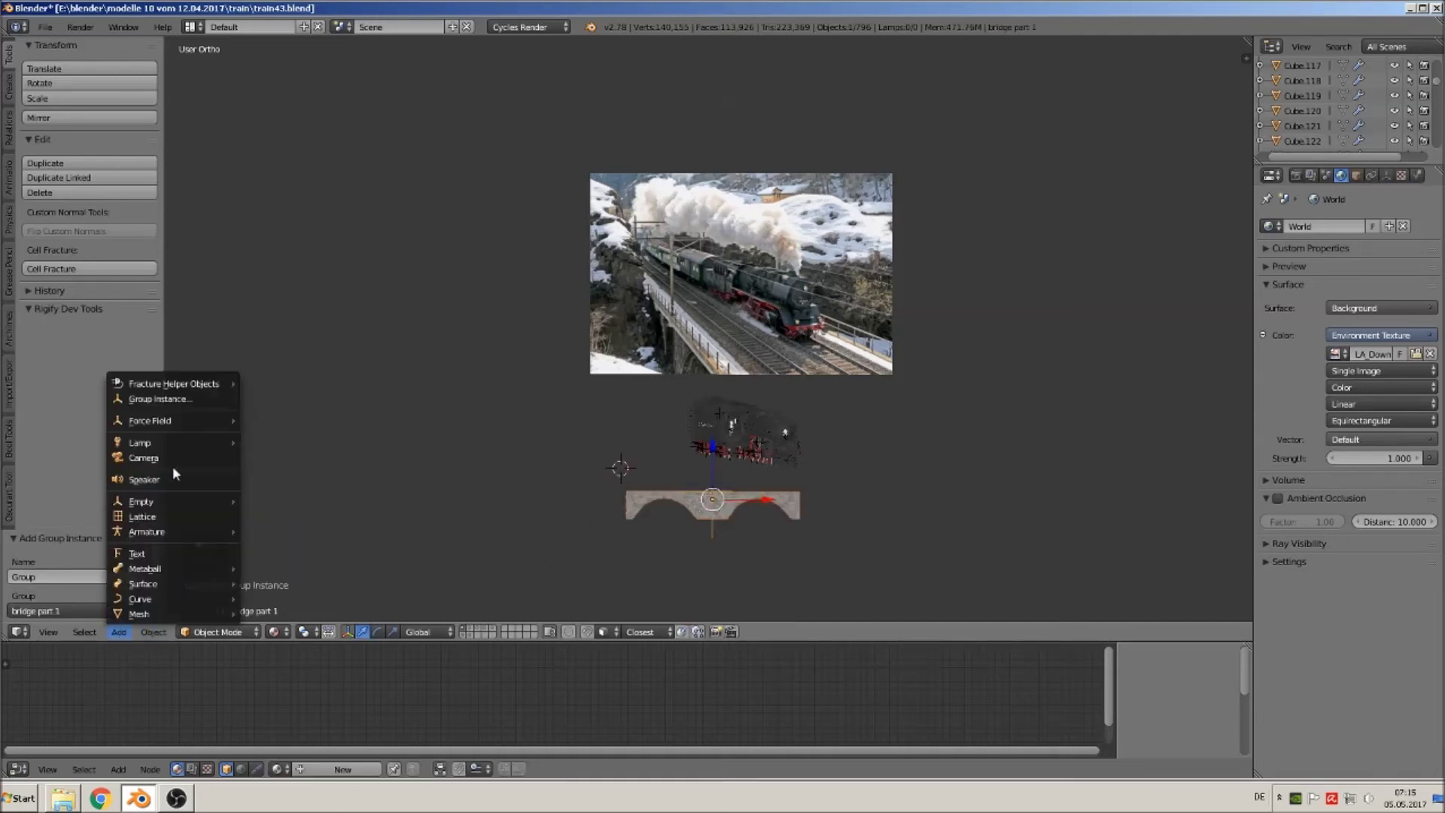
pyautogui.click(161, 399)
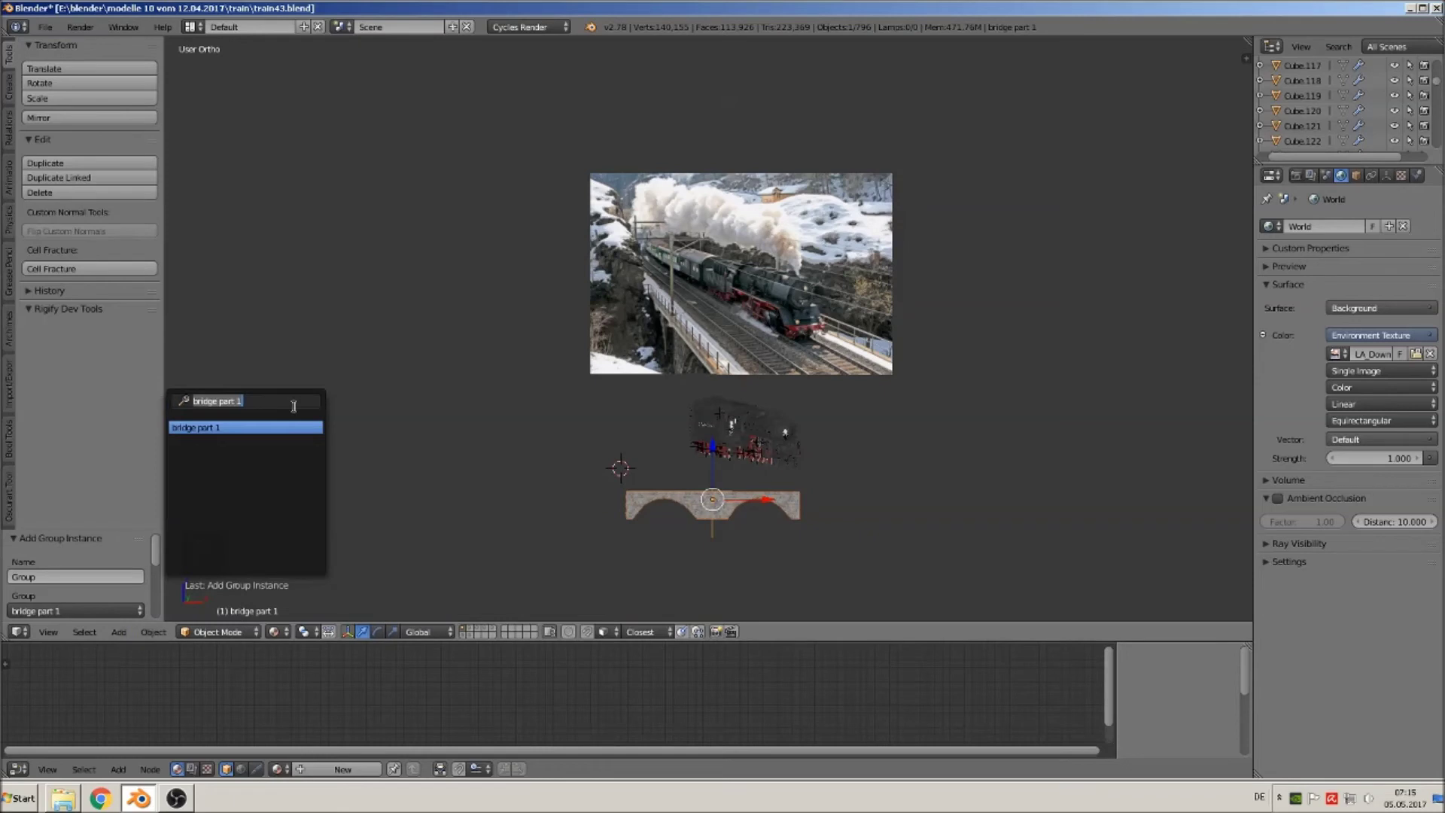
pyautogui.press('BackSpace')
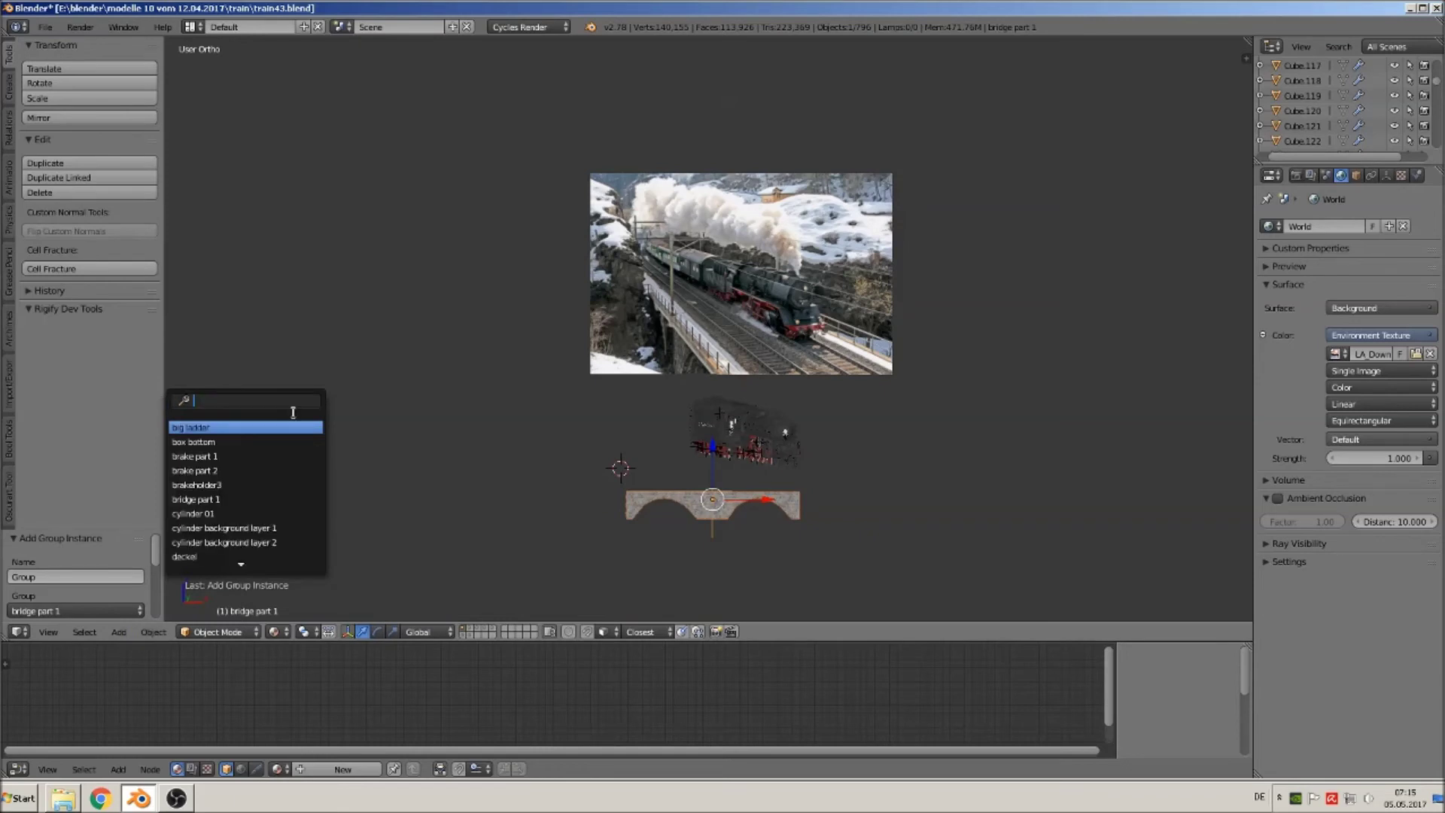
pyautogui.write('ir')
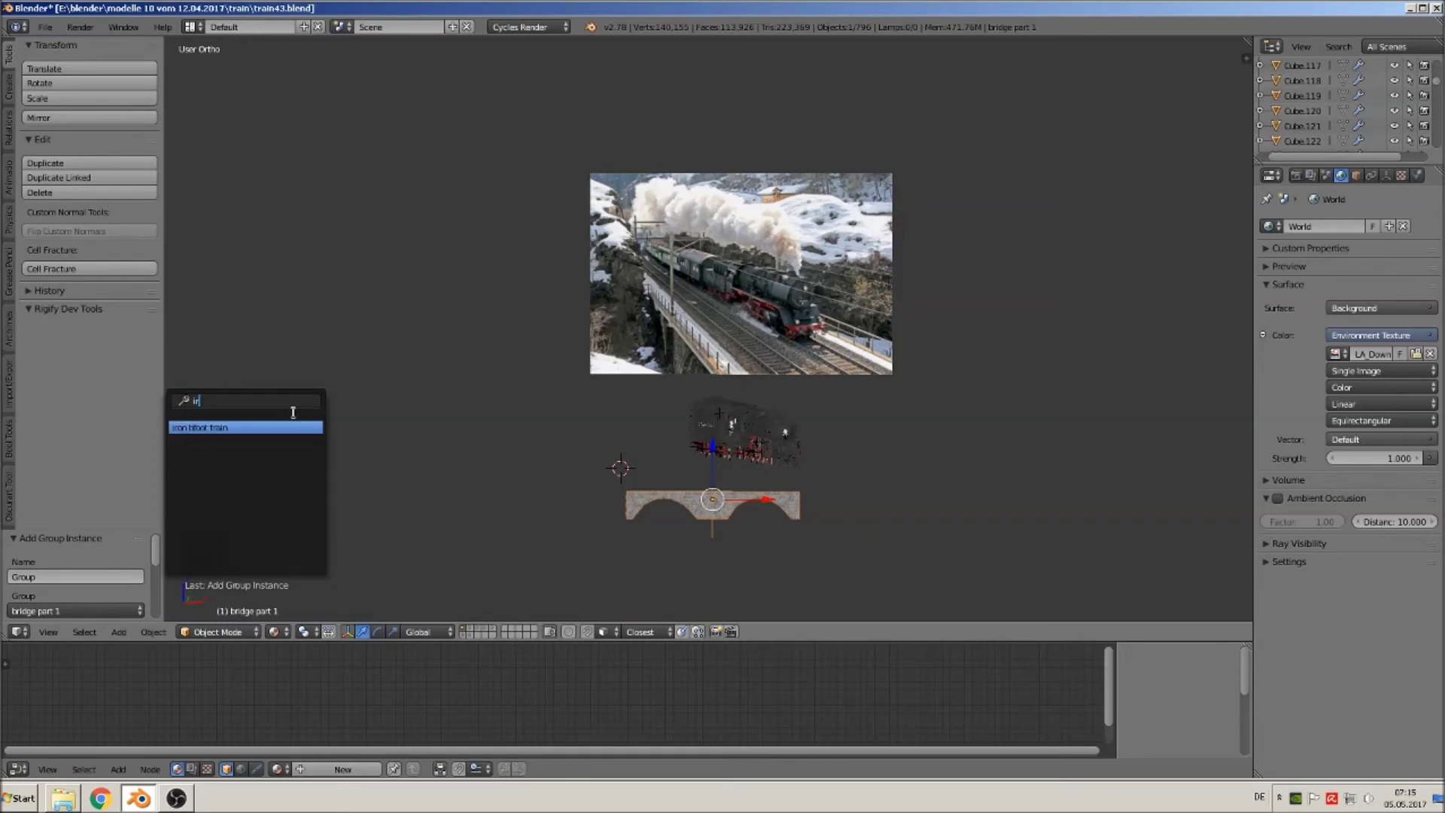
pyautogui.click(262, 427)
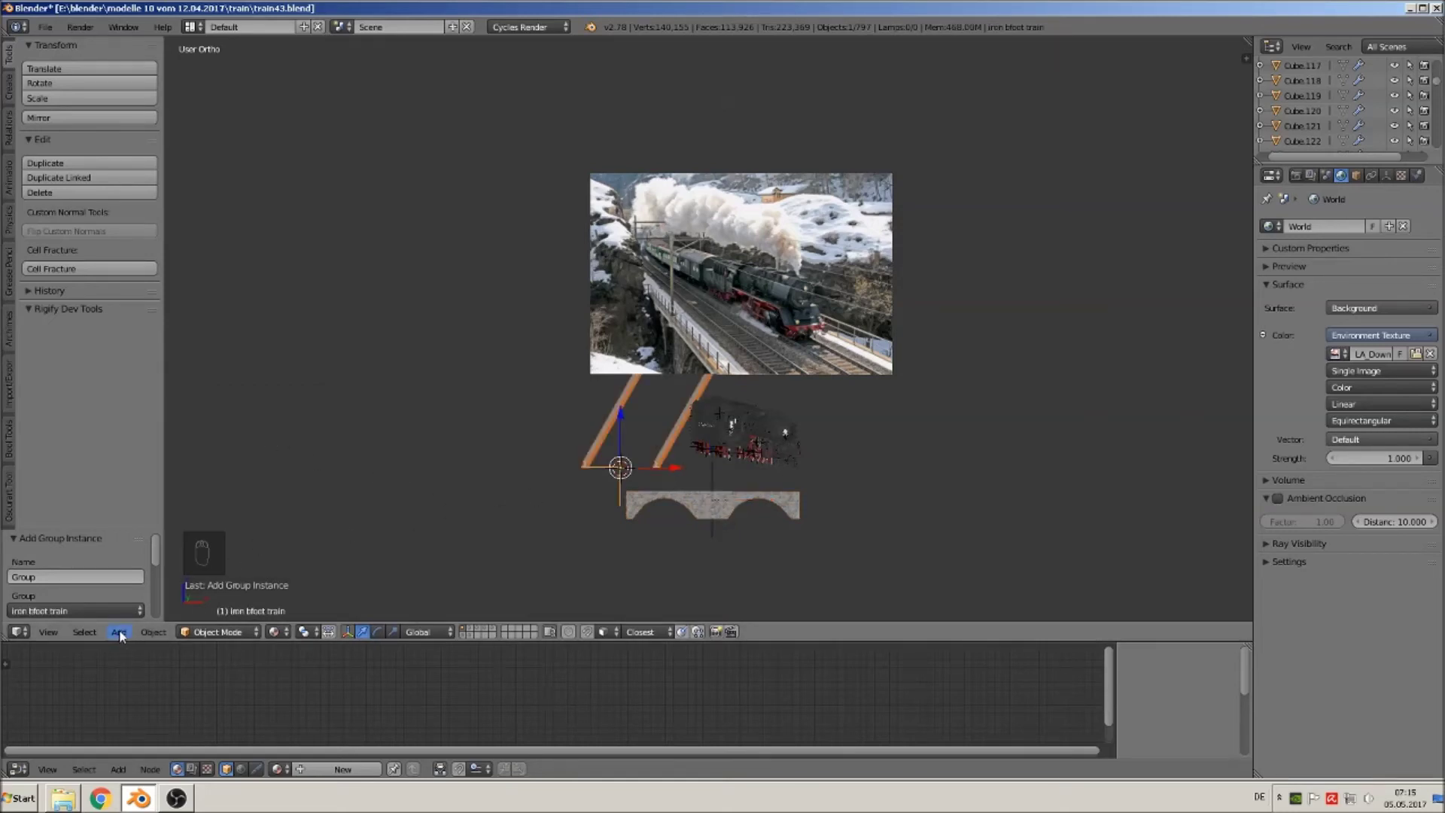
# Look up the group name of the concrete sleepers on the track layer, and return to the locomotive layer.
pyautogui.click(493, 631)
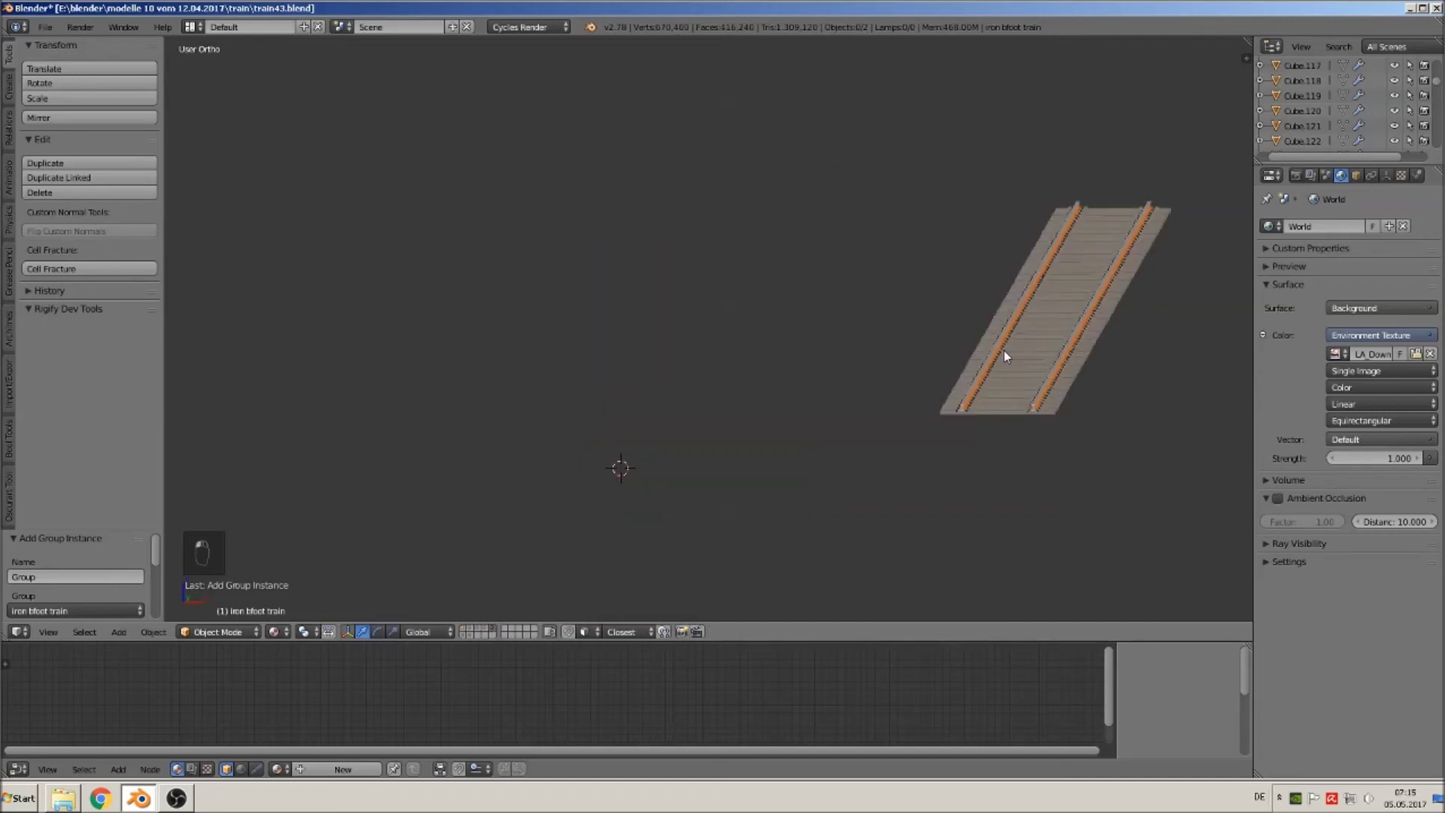
pyautogui.rightClick(1000, 404)
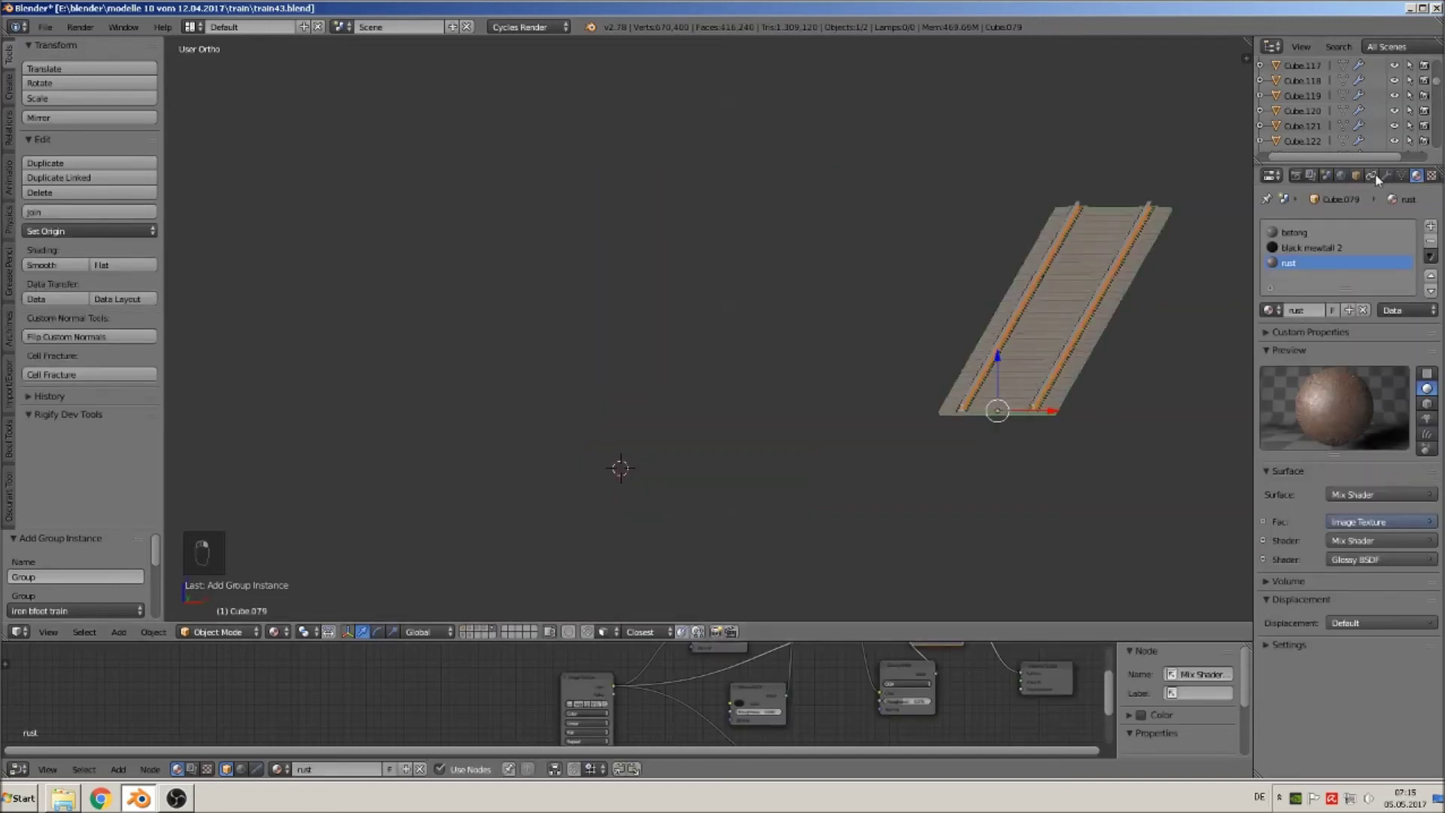
pyautogui.click(1356, 175)
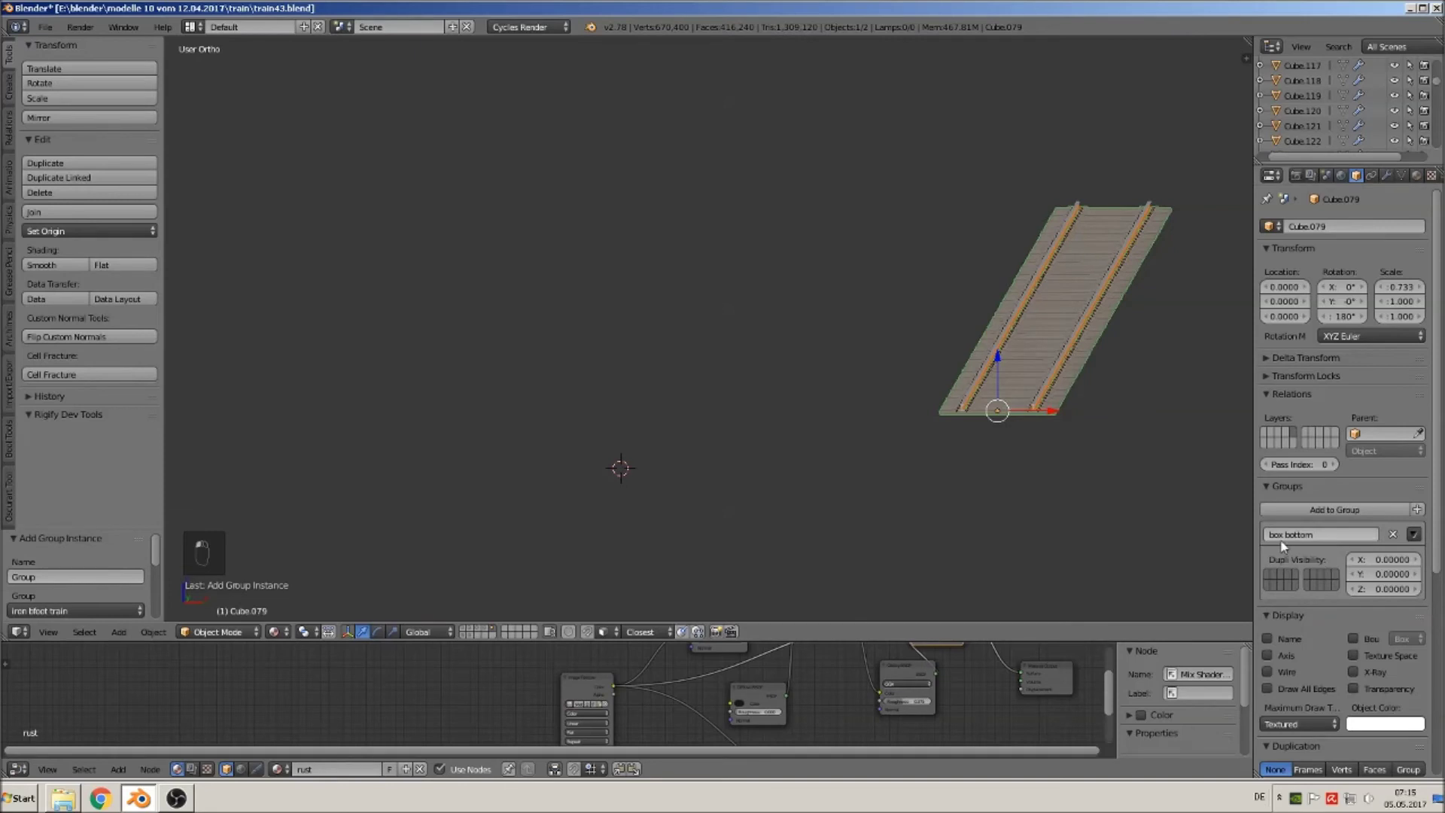
pyautogui.click(463, 635)
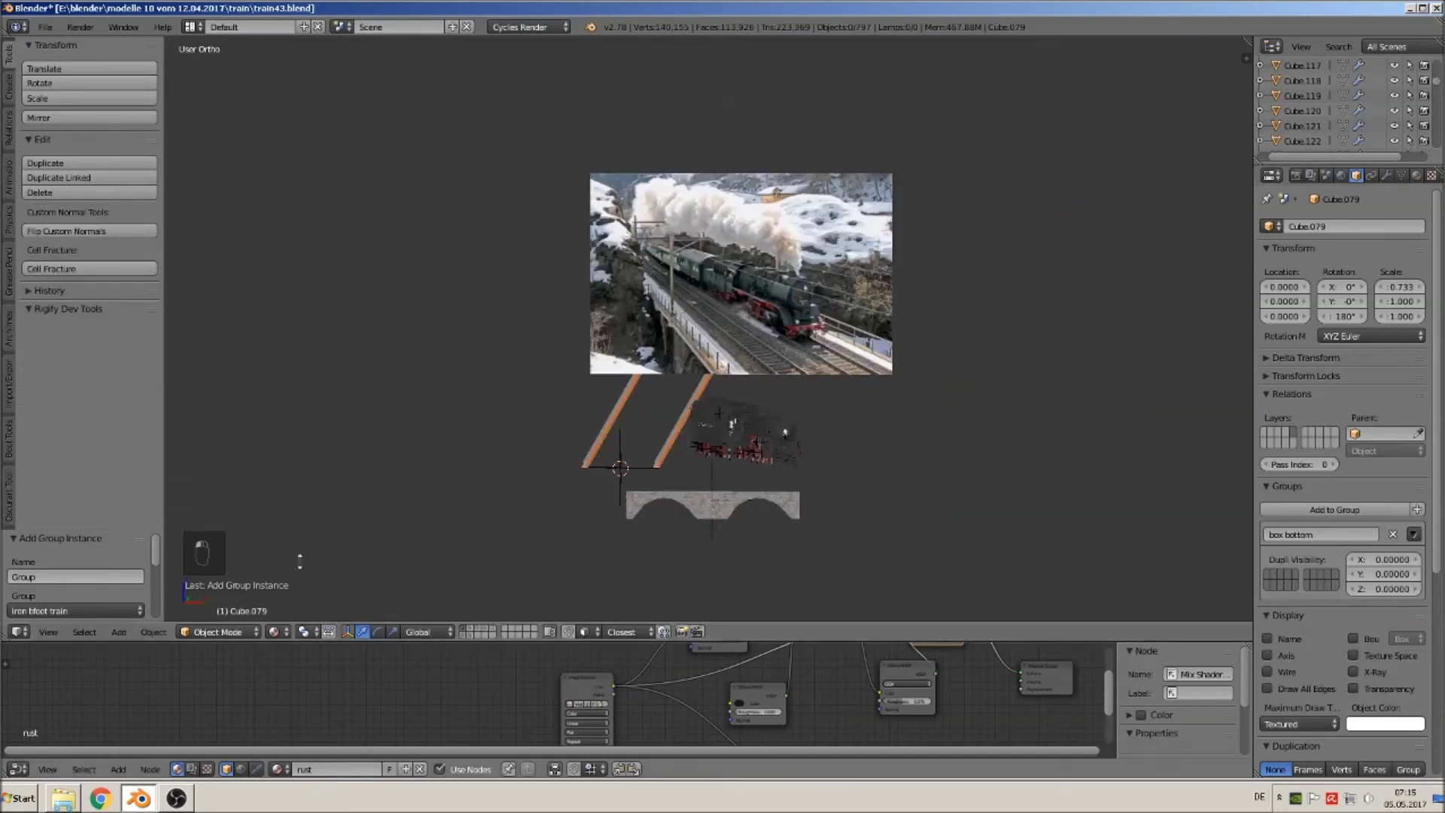
# Place the 3D cursor in the free space beside the rails and add a group instance of "box bottom".
pyautogui.click(464, 493)
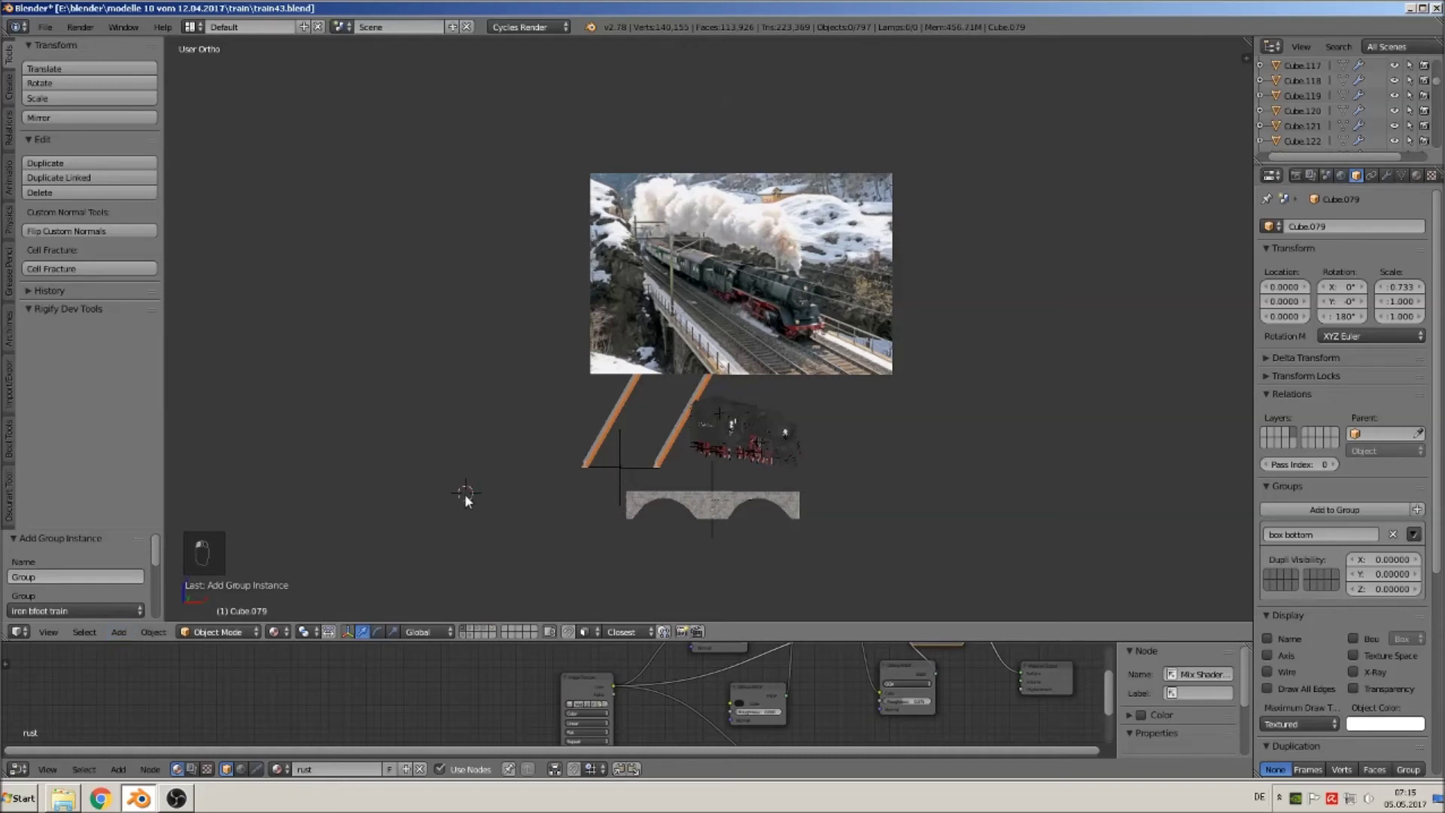
pyautogui.click(119, 632)
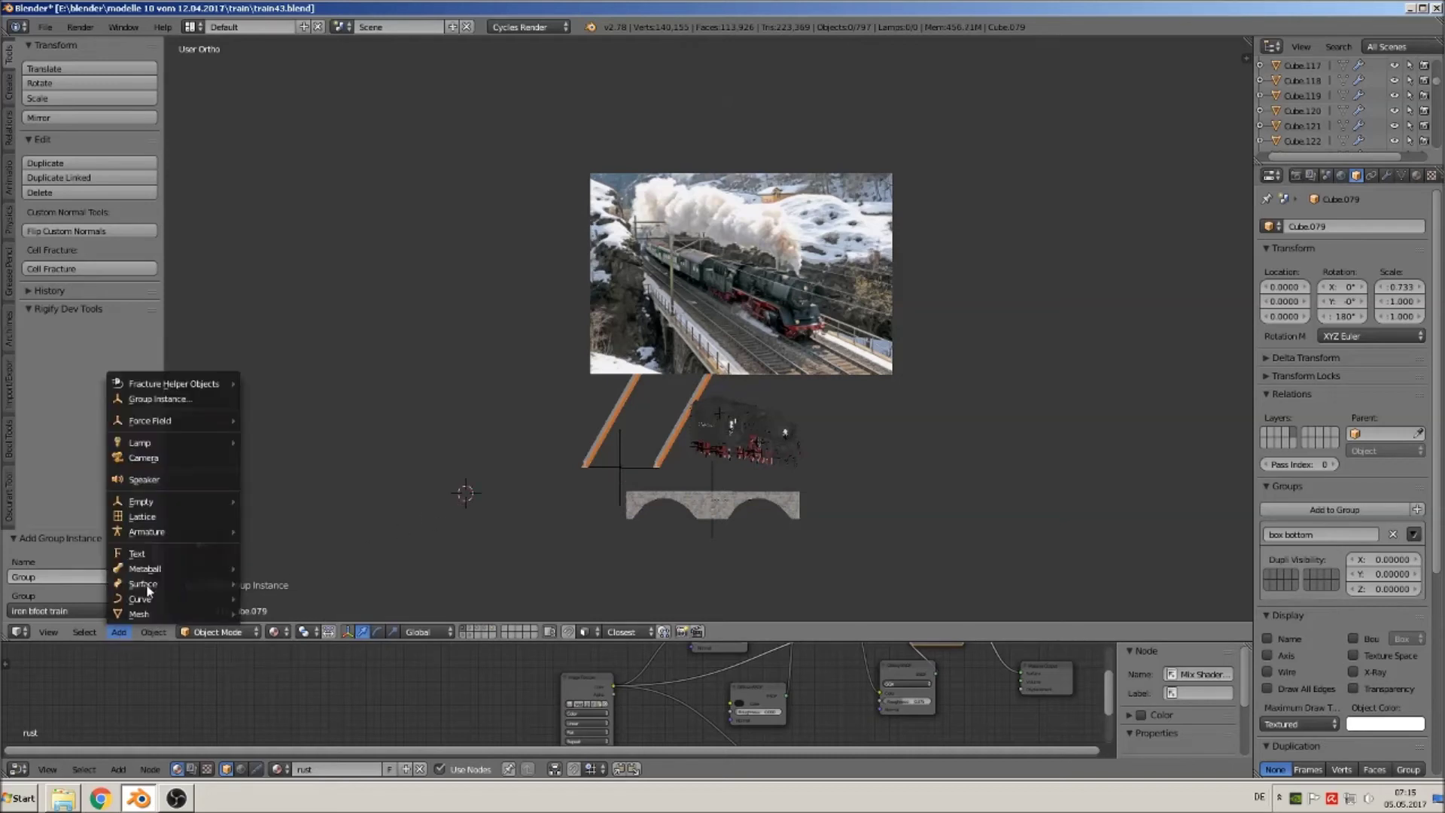
pyautogui.click(144, 400)
pyautogui.press('BackSpace')
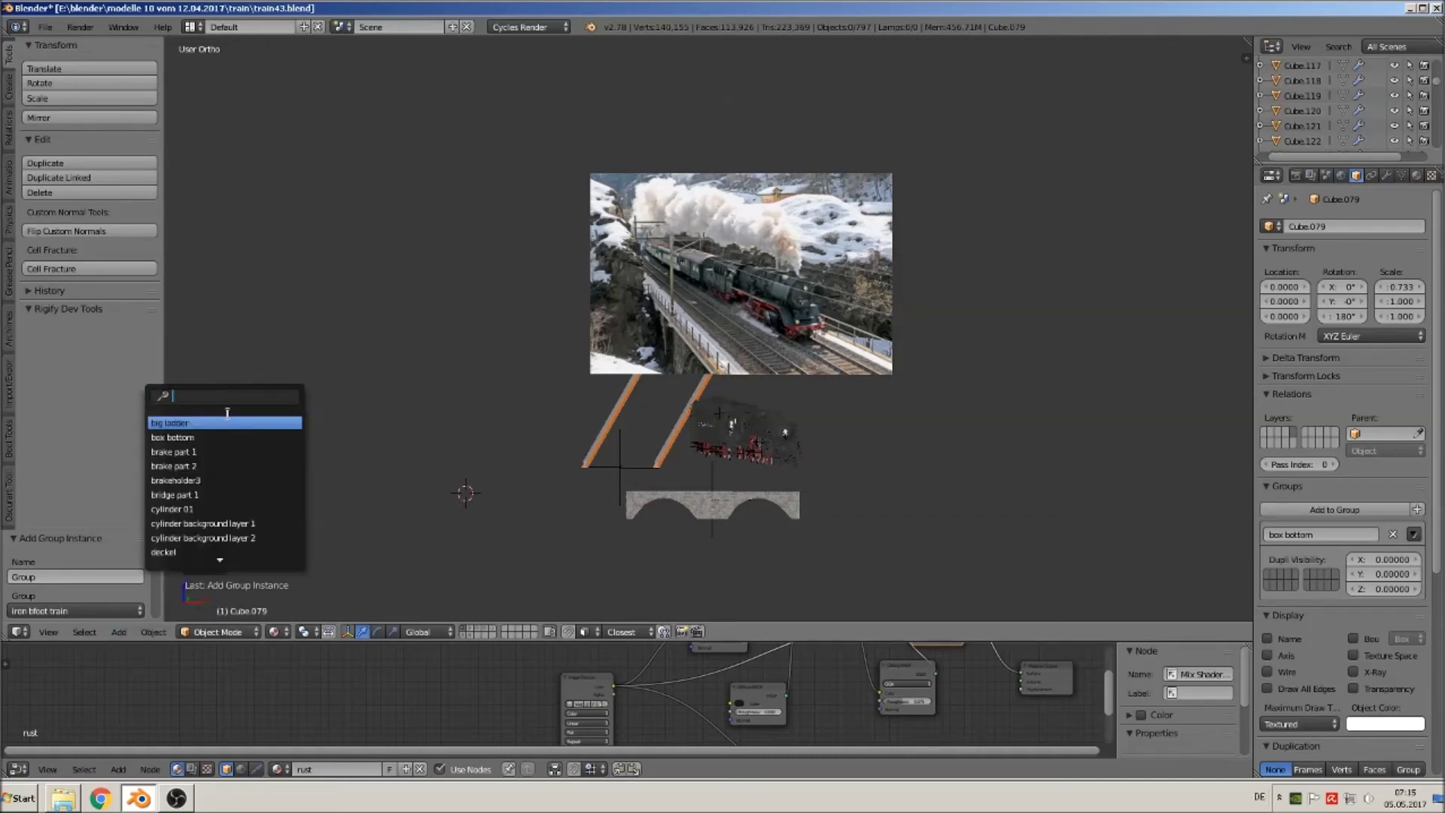
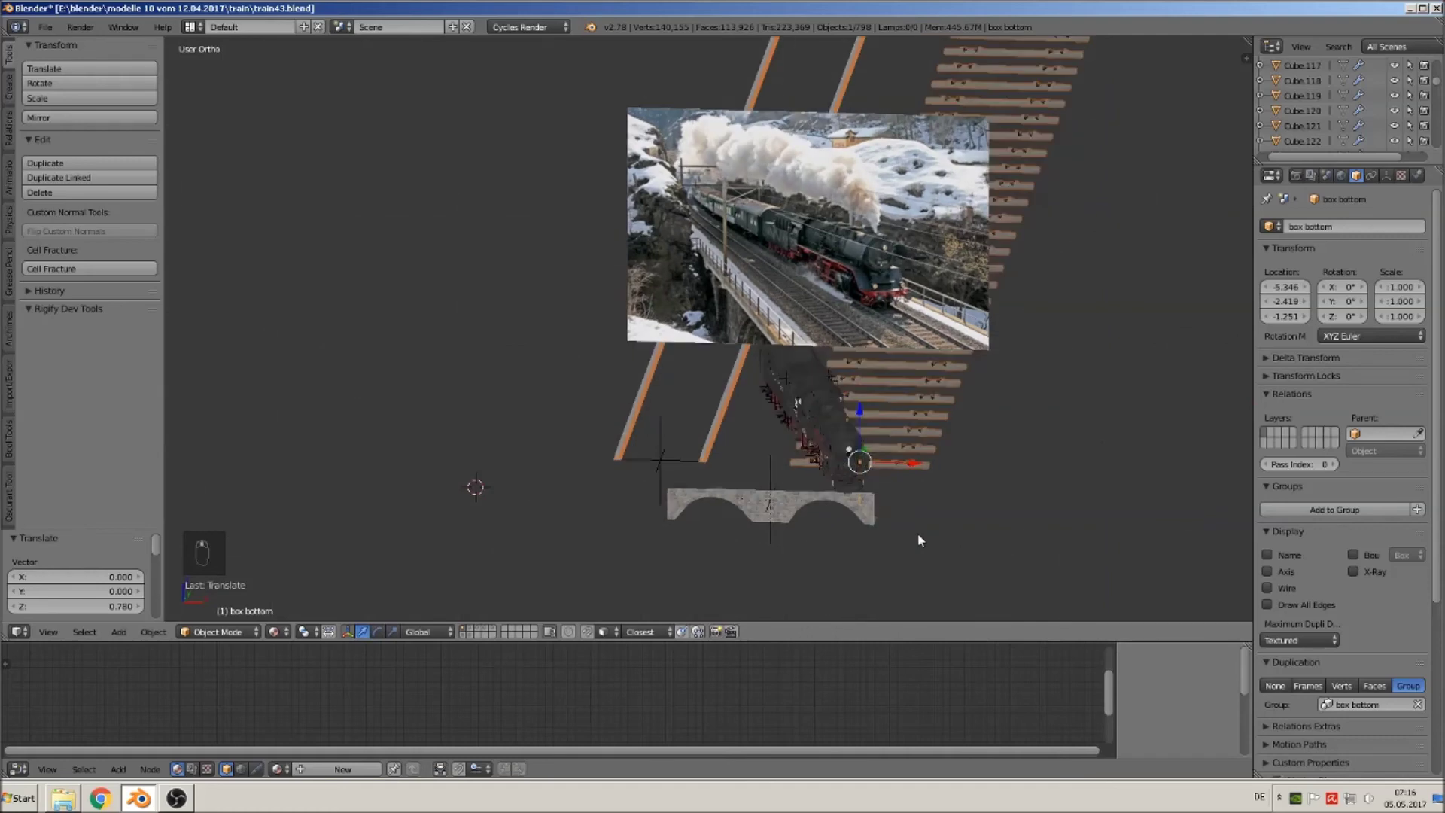
# Scale the sleeper group instance uniformly to about 0.454.
pyautogui.scroll(2, 963, 506)
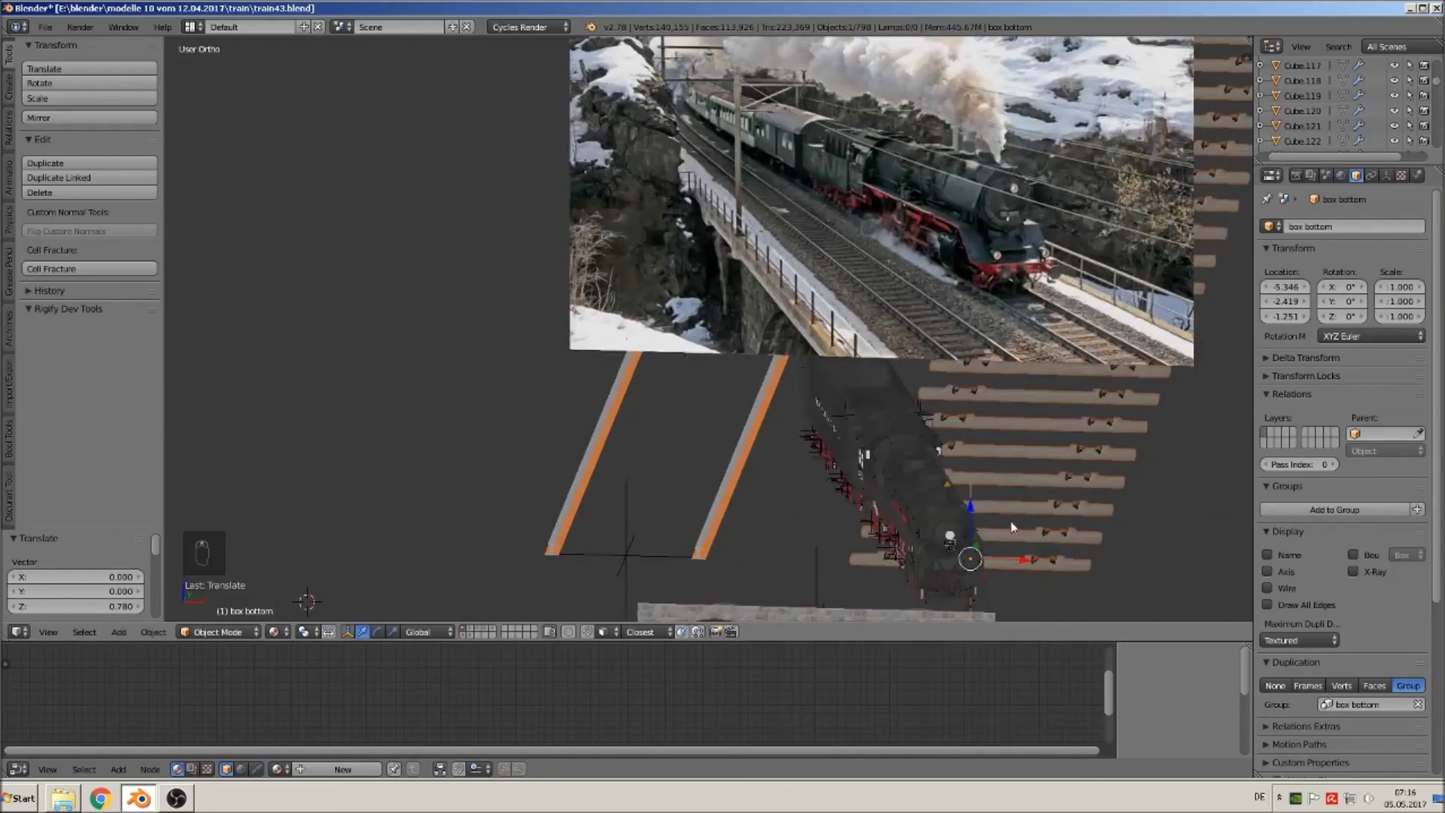
pyautogui.keyDown('shift'); pyautogui.moveTo(964, 506); pyautogui.dragTo(778, 474, button='middle'); pyautogui.keyUp('shift')
pyautogui.scroll(1, 778, 482)
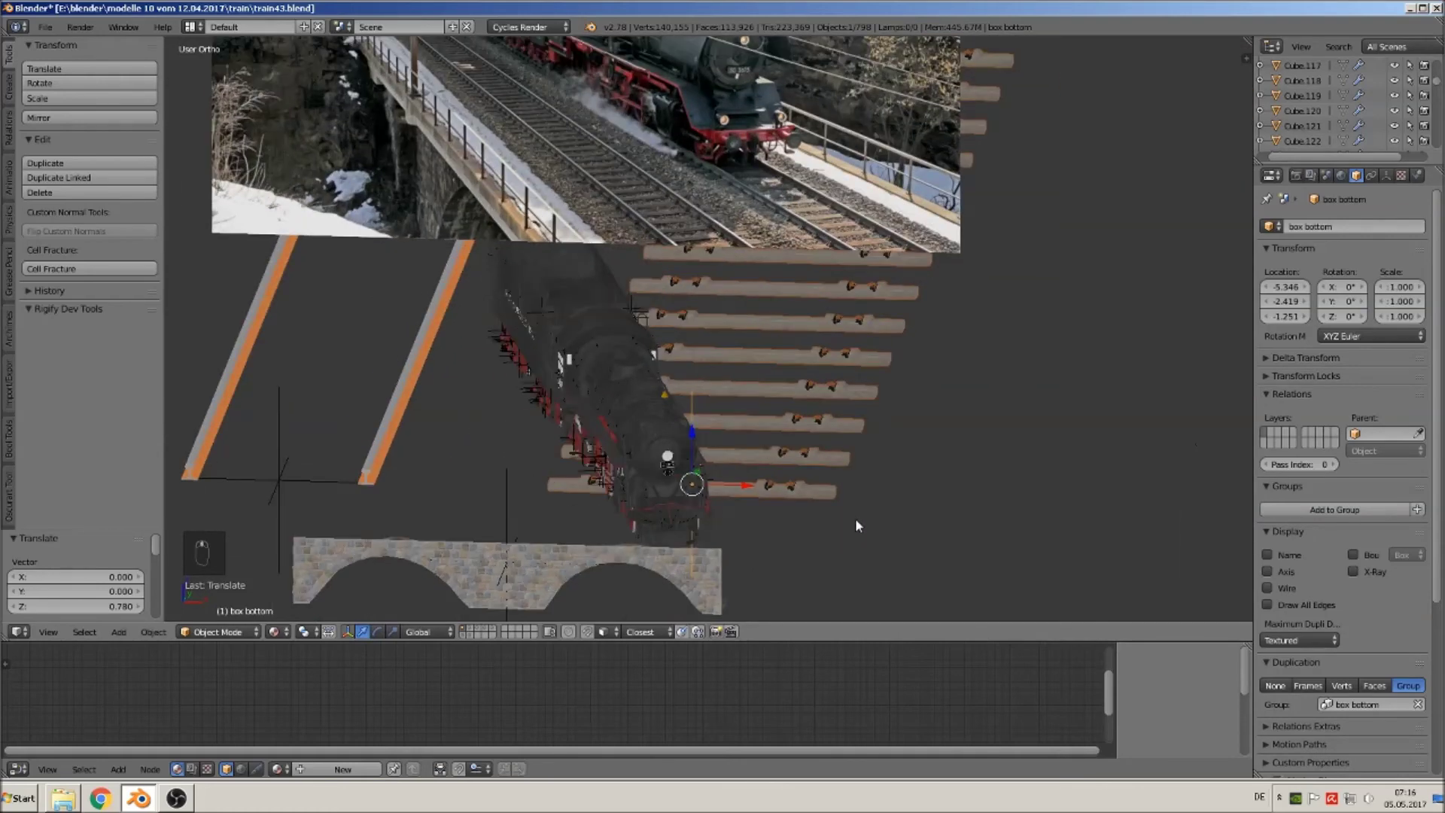
pyautogui.press('s')
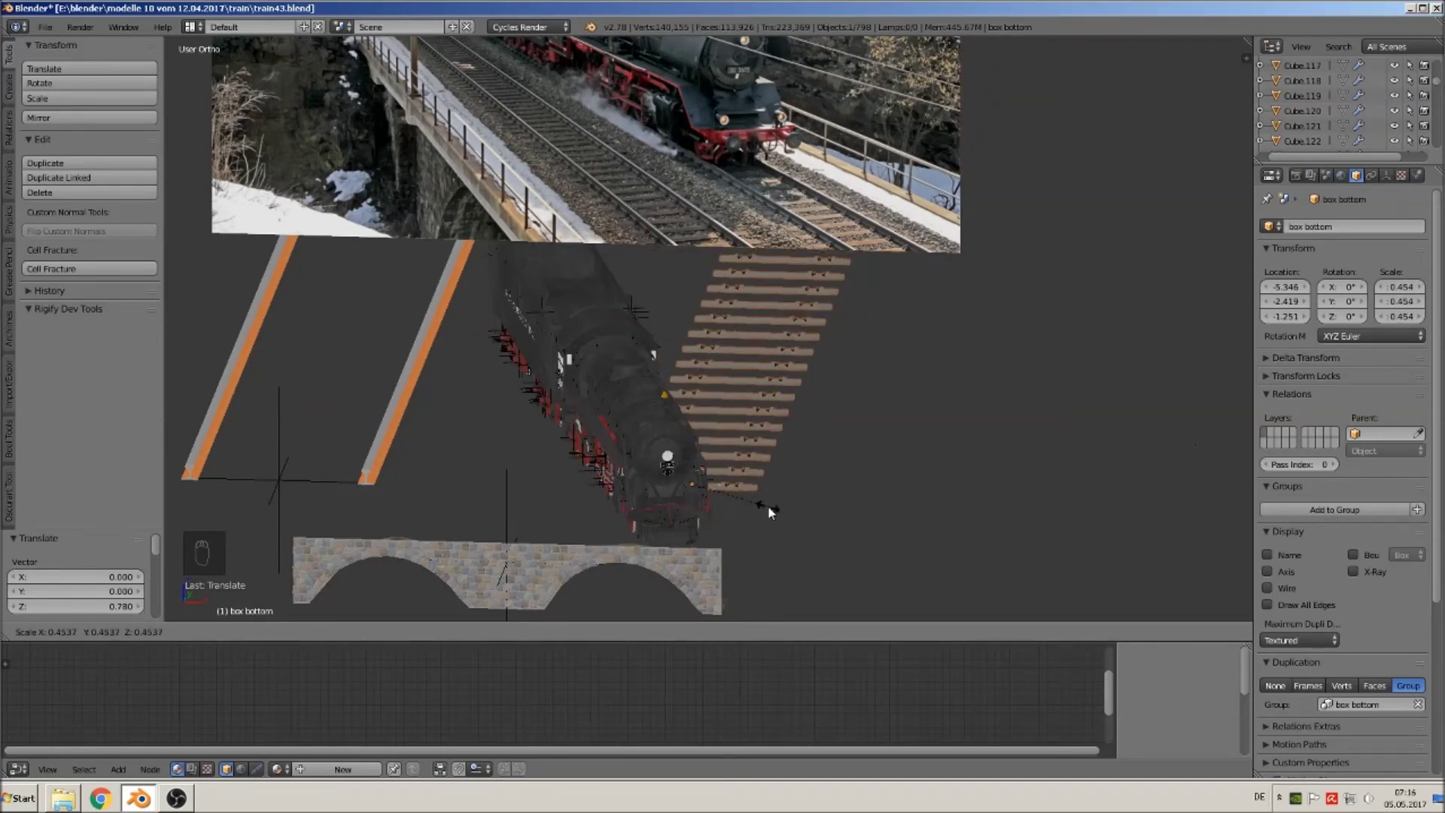
pyautogui.click(771, 511)
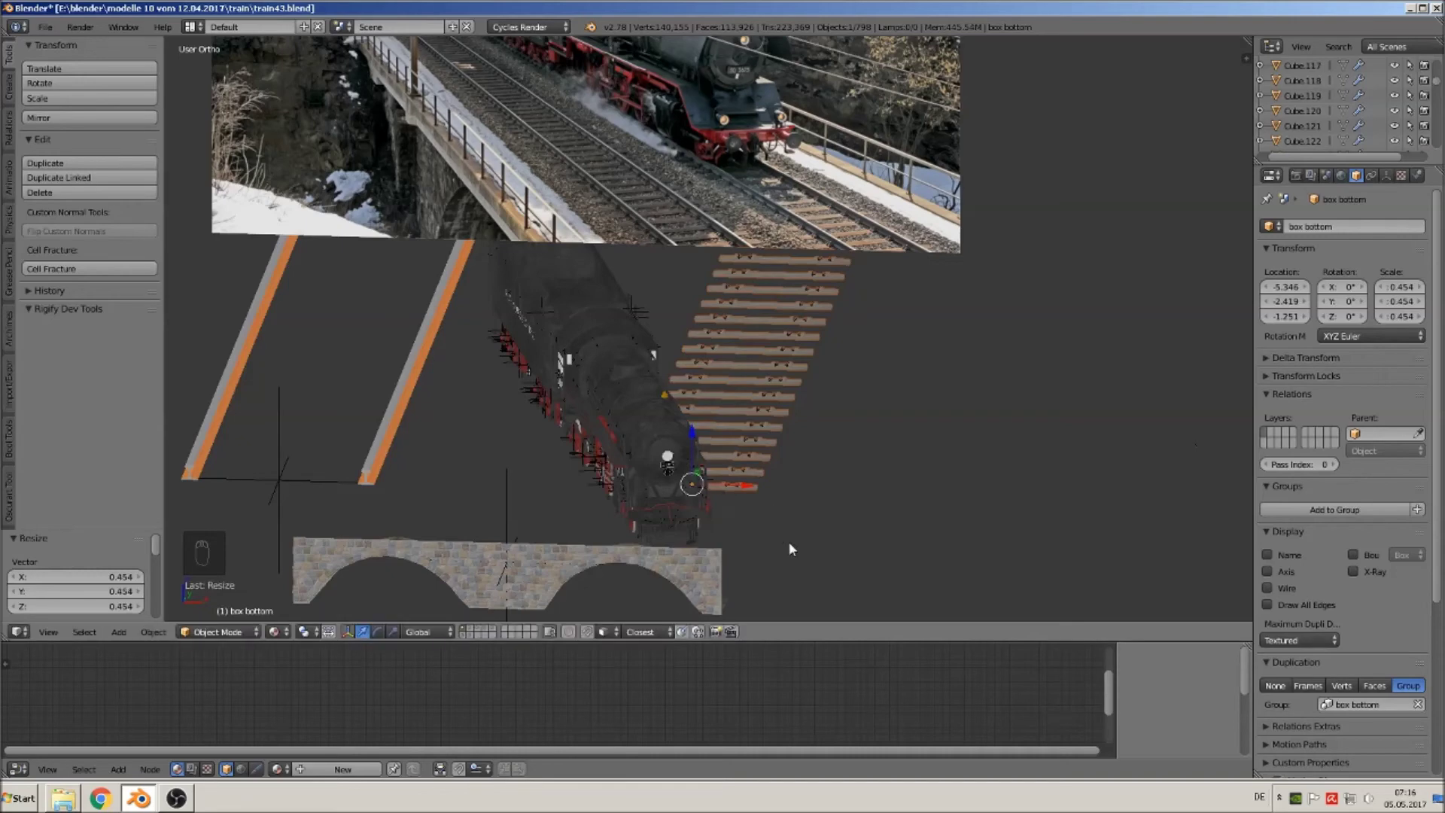
# Move the sleeper group instance about 2.917 along the X axis, away from the locomotive.
pyautogui.scroll(-2, 789, 542)
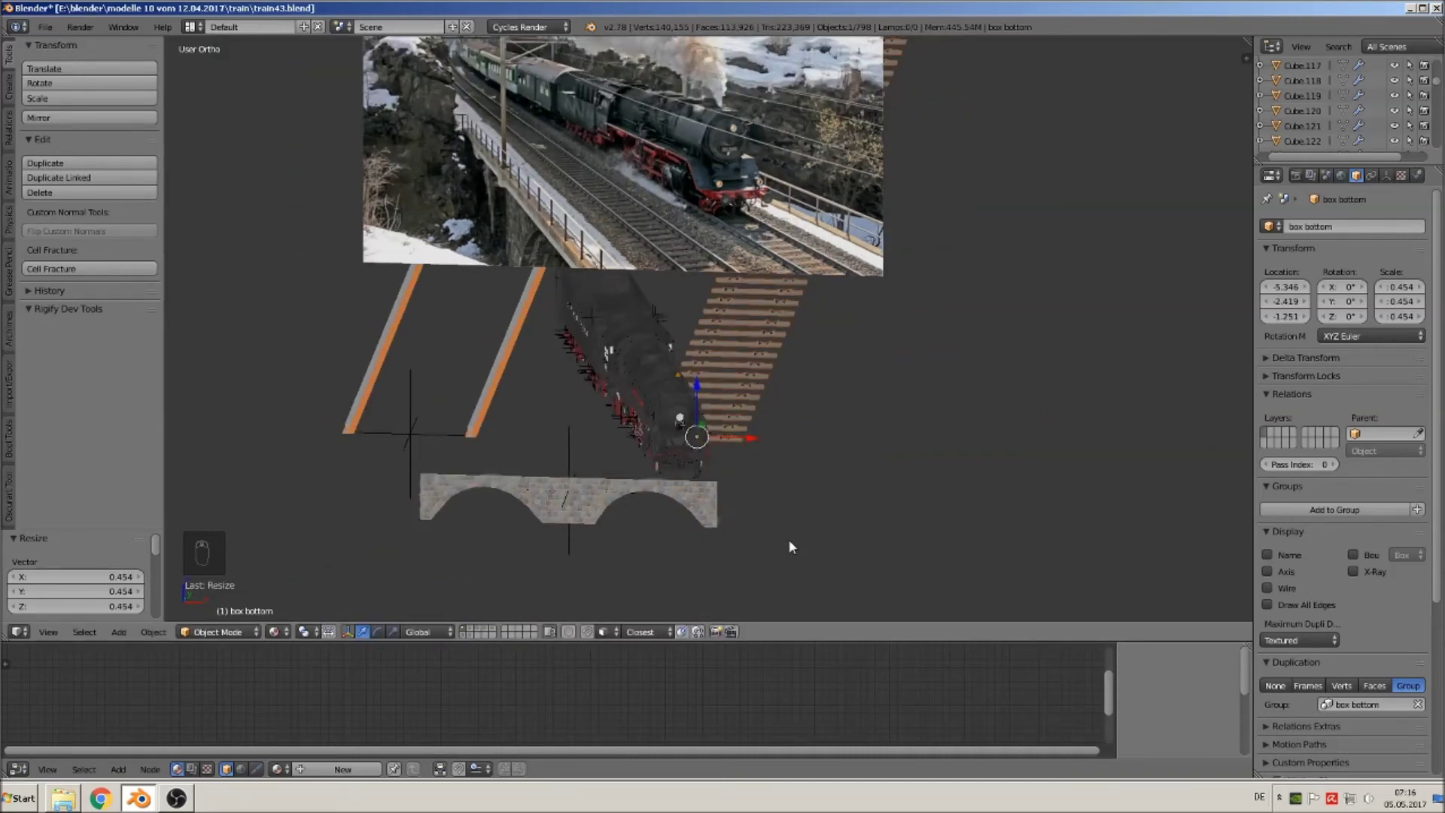
pyautogui.press('r')
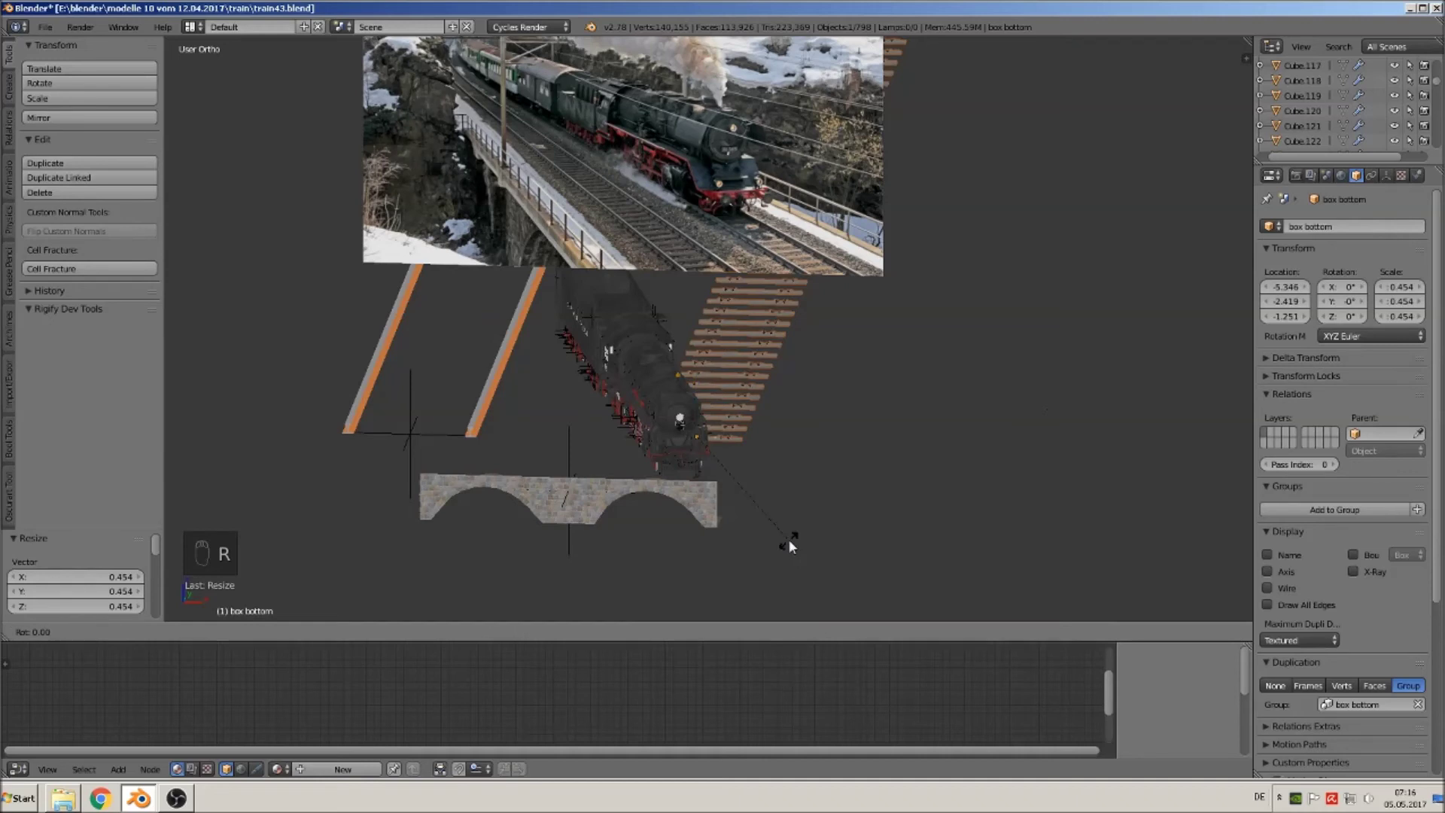
pyautogui.rightClick(789, 539)
pyautogui.scroll(-2, 788, 535)
pyautogui.moveTo(753, 410); pyautogui.dragTo(886, 420)
pyautogui.moveTo(790, 459); pyautogui.dragTo(783, 473, button='middle')
# Raise the steam train reference picture about 2.116 along the Z axis, clear of the locomotive.
pyautogui.rightClick(683, 247)
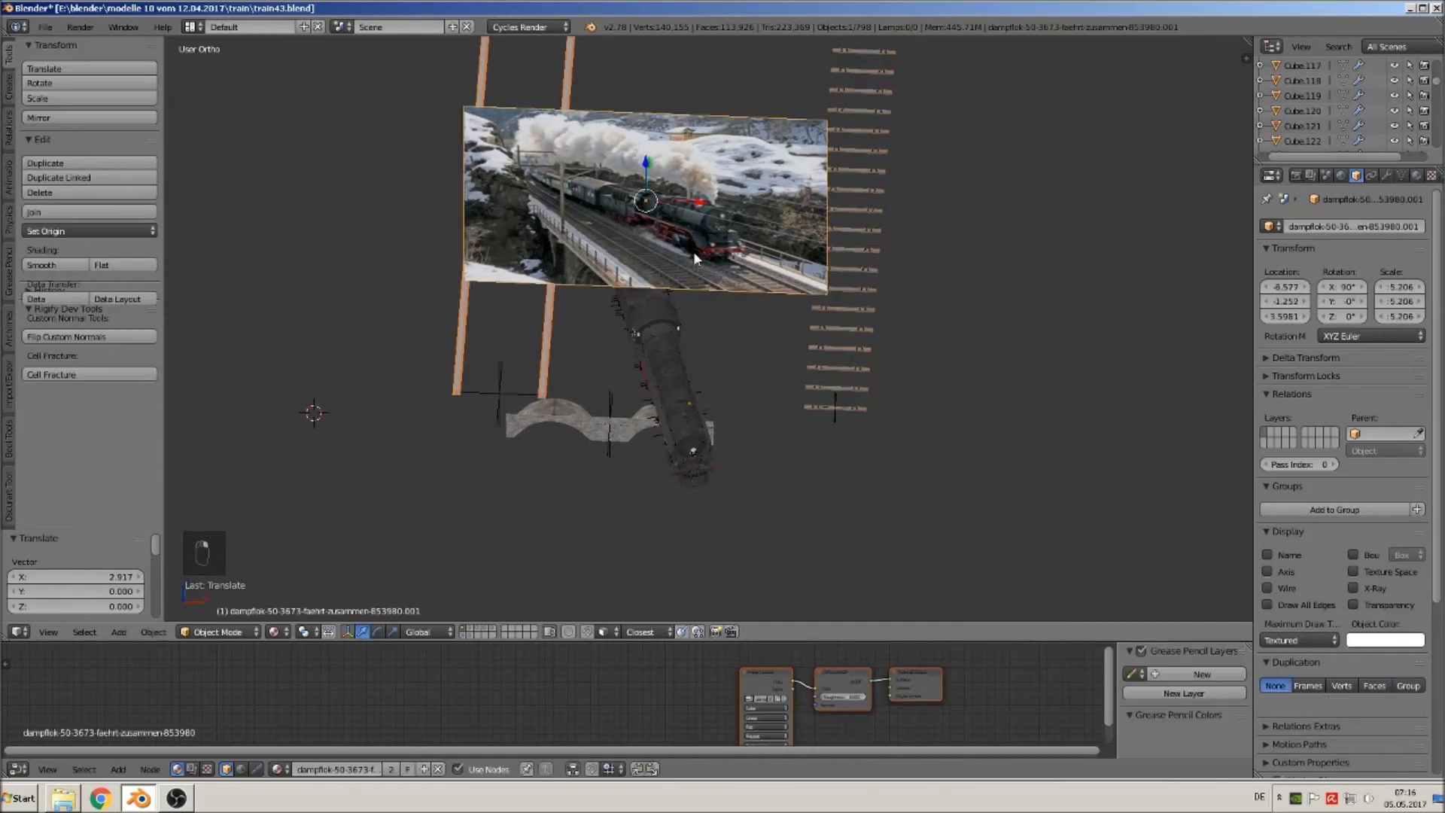
pyautogui.moveTo(659, 262); pyautogui.dragTo(660, 158, button='middle')
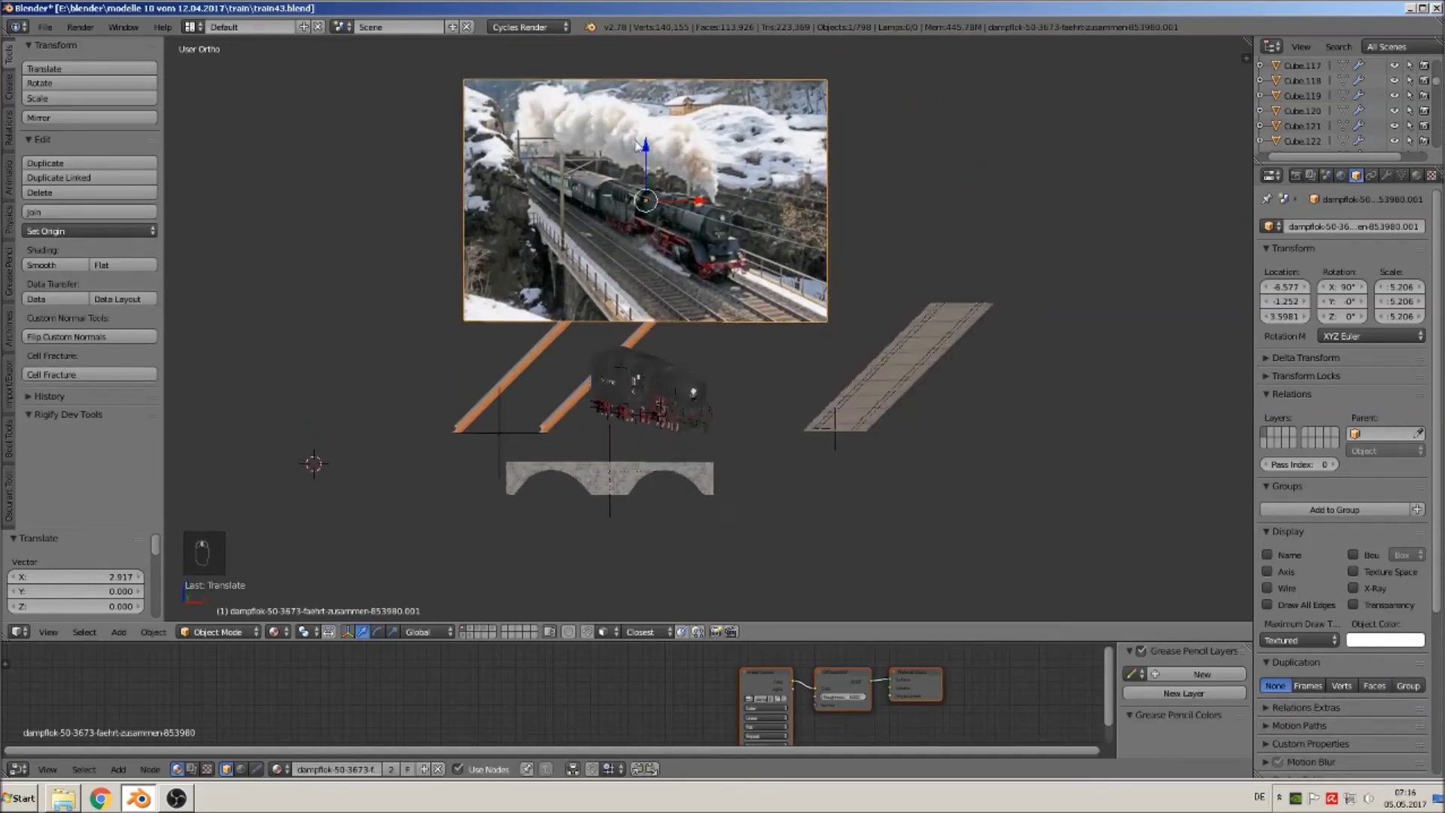
pyautogui.press('g')
pyautogui.press('z')
pyautogui.press('Return')
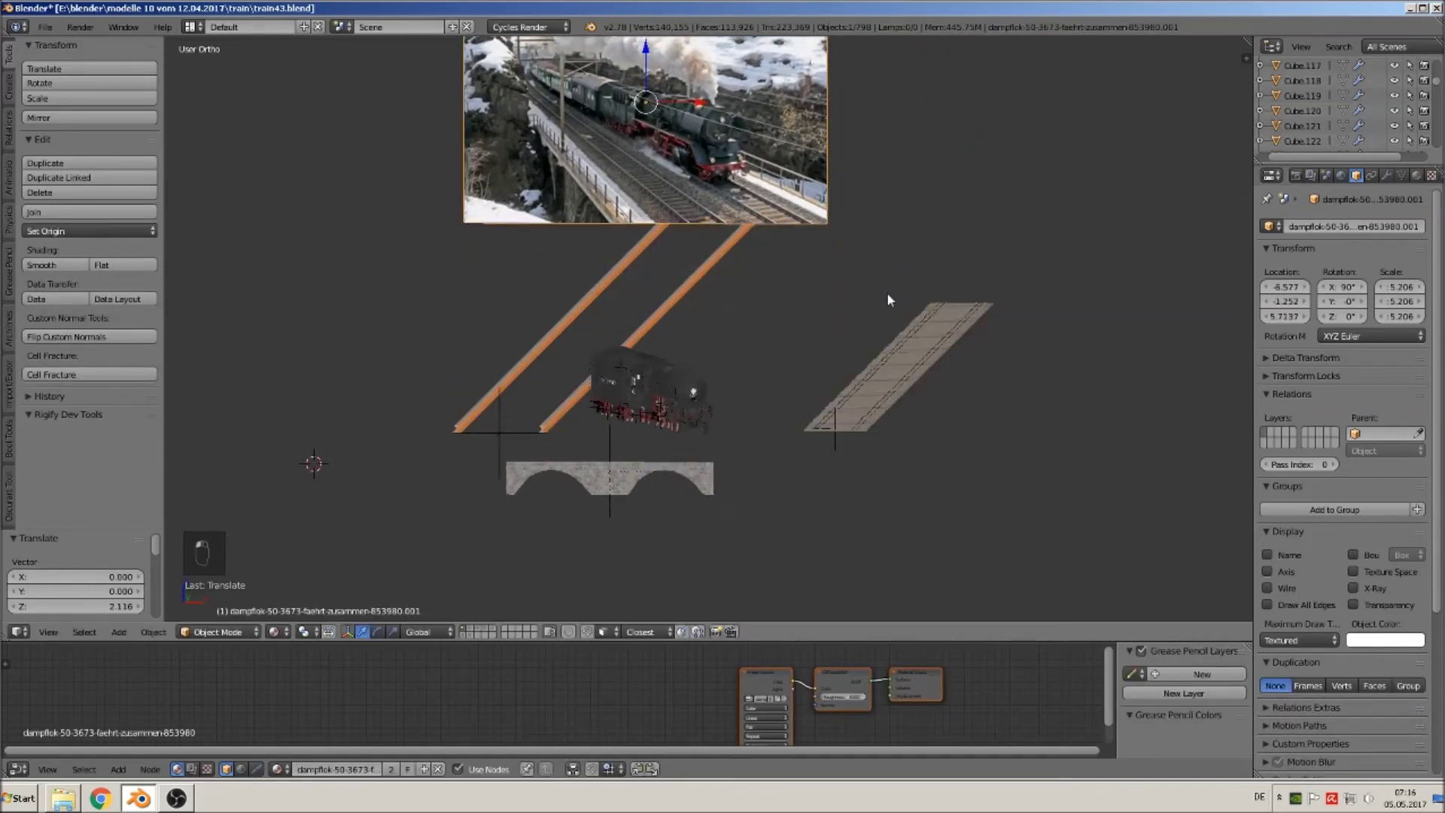
# Lower the bridge group instance by about 2.035 along the Z axis.
pyautogui.moveTo(869, 417); pyautogui.dragTo(839, 463, button='middle')
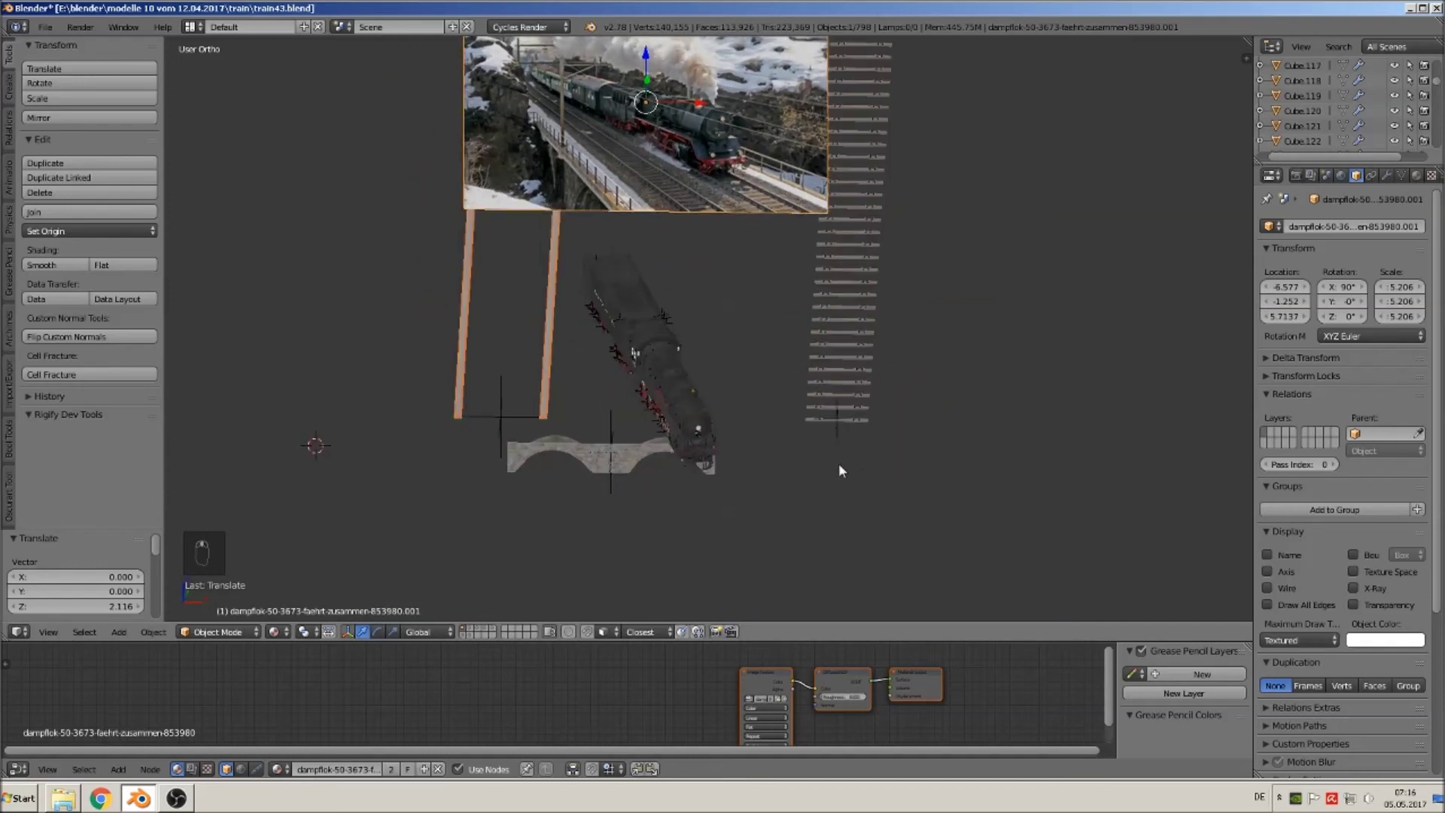
pyautogui.moveTo(759, 490); pyautogui.dragTo(643, 485, button='middle')
pyautogui.rightClick(643, 485)
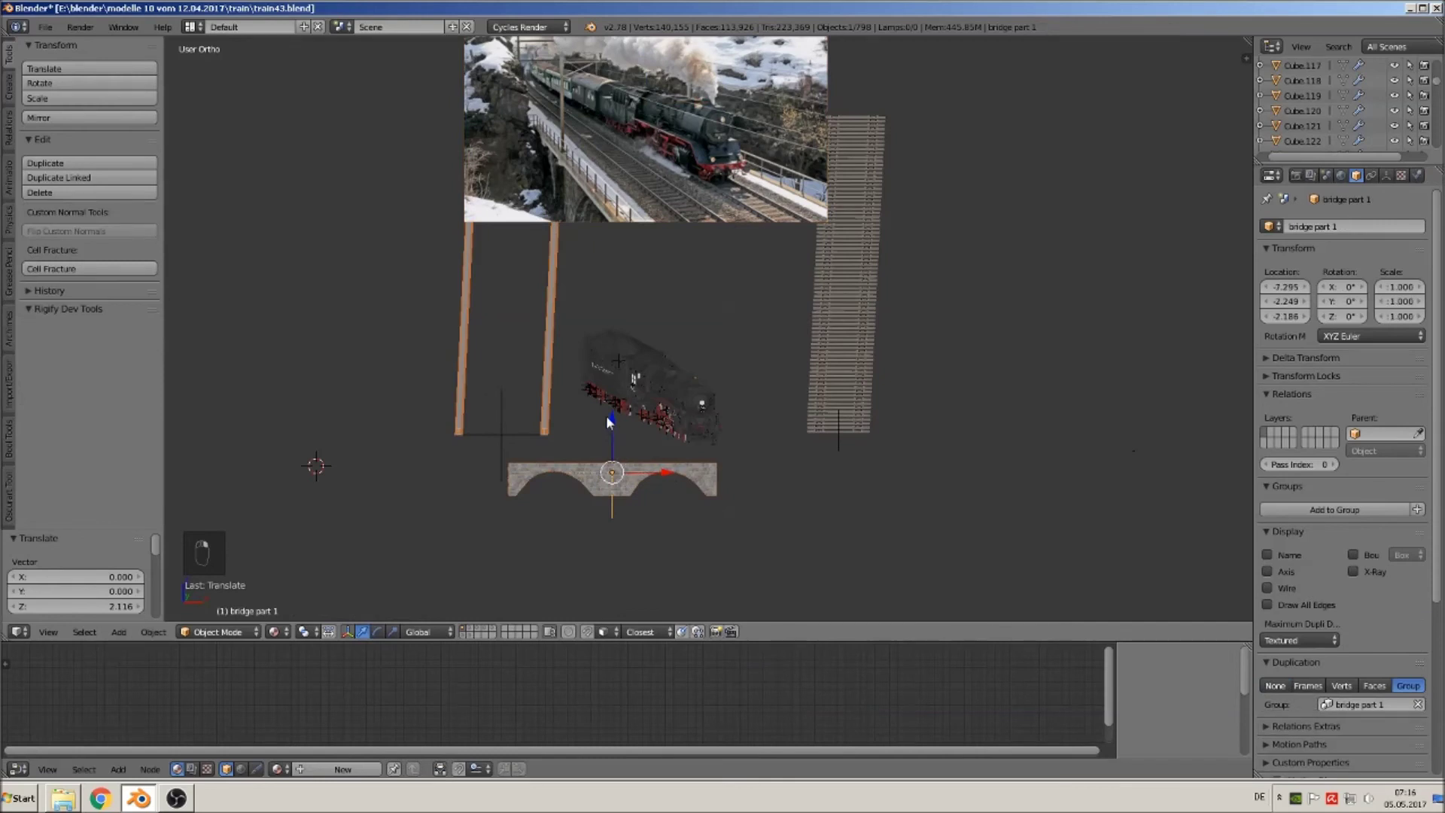
pyautogui.press('g')
pyautogui.press('z')
pyautogui.click(612, 517)
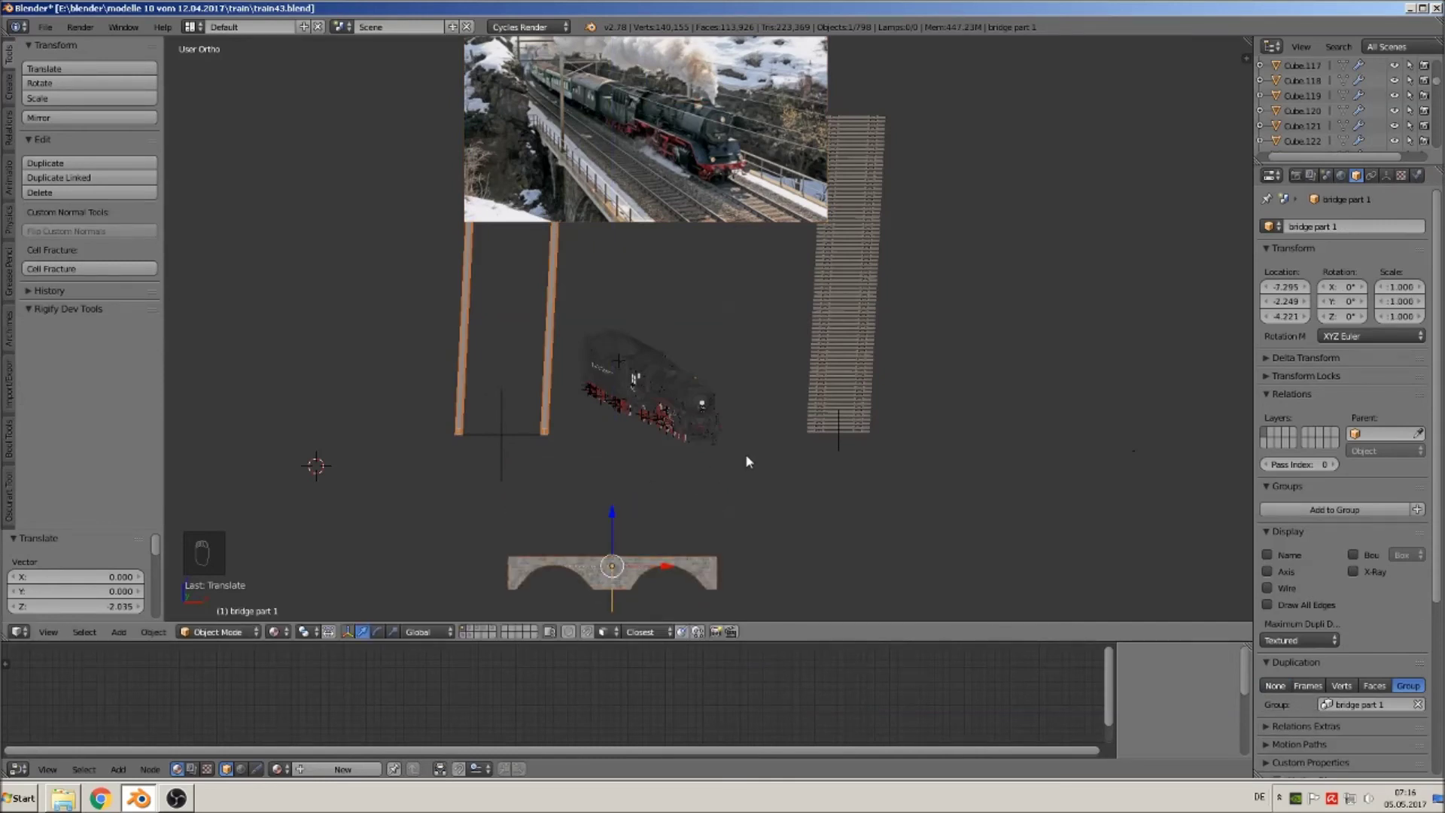
# Select all locomotive parts without the bridge and rotate them about -15.74° around the global Z axis.
pyautogui.press('b')
pyautogui.moveTo(733, 470); pyautogui.dragTo(568, 306)
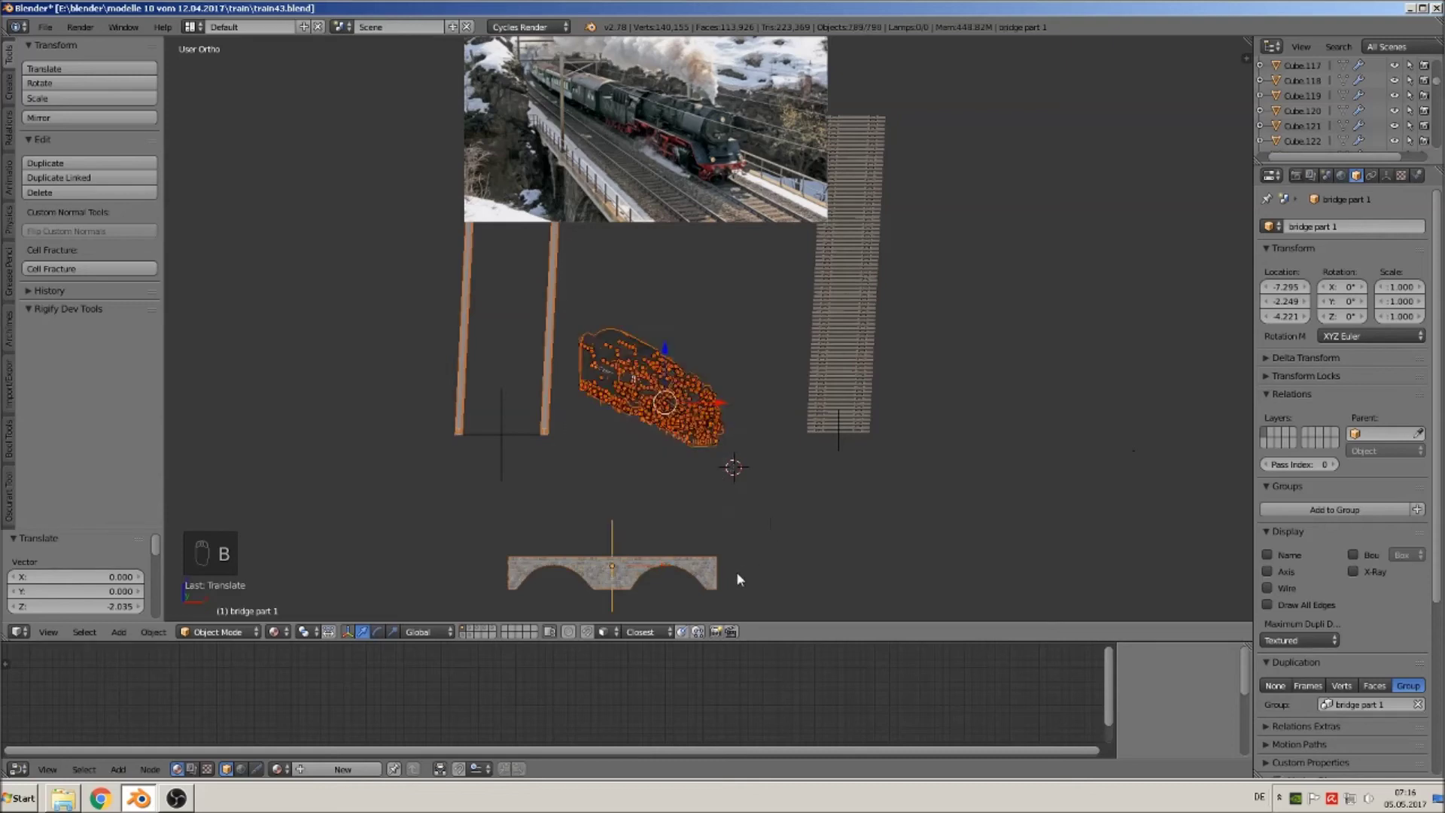
pyautogui.keyDown('shift'); pyautogui.rightClick(620, 558); pyautogui.keyUp('shift')
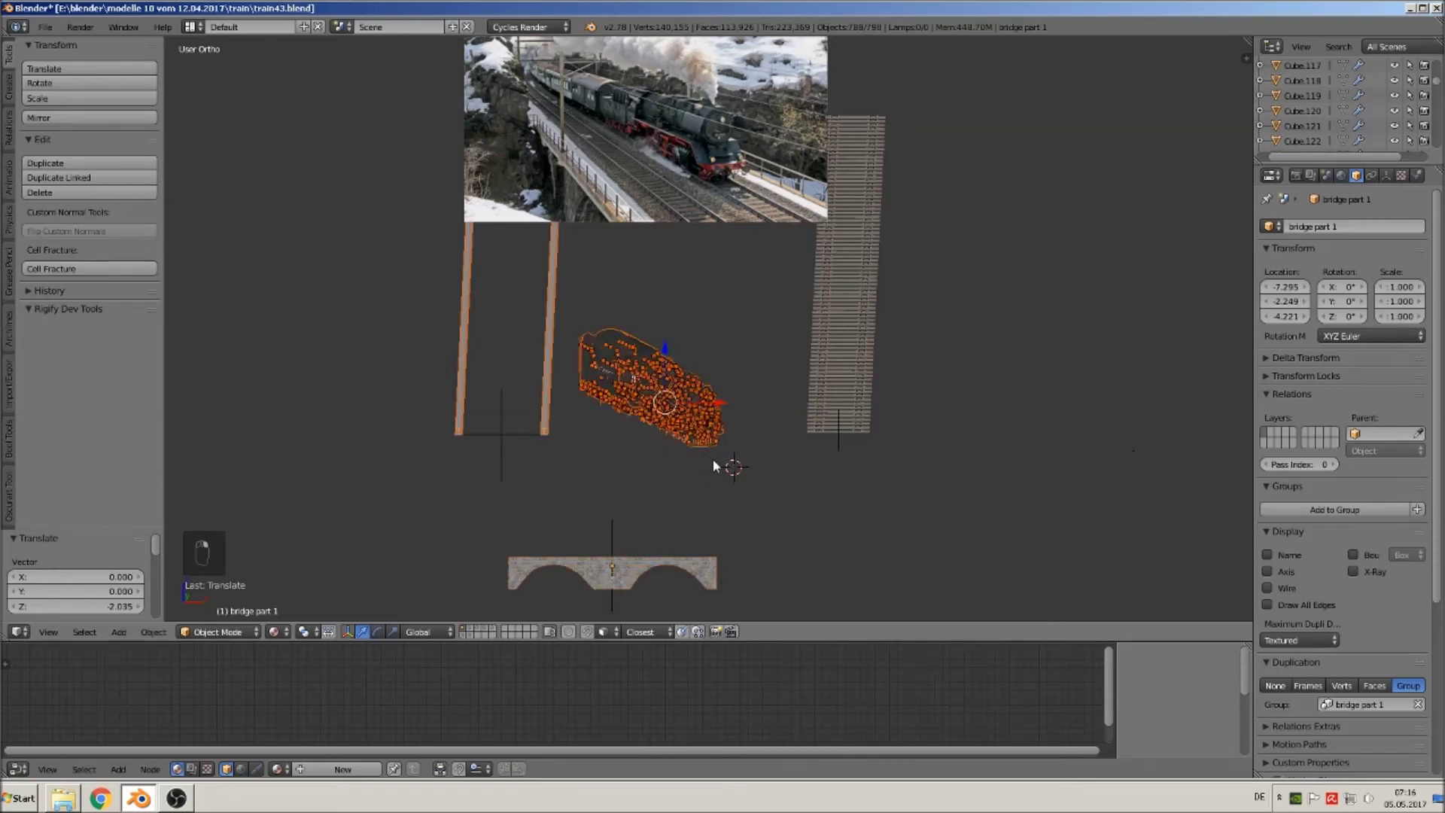
pyautogui.press('r')
pyautogui.press('z')
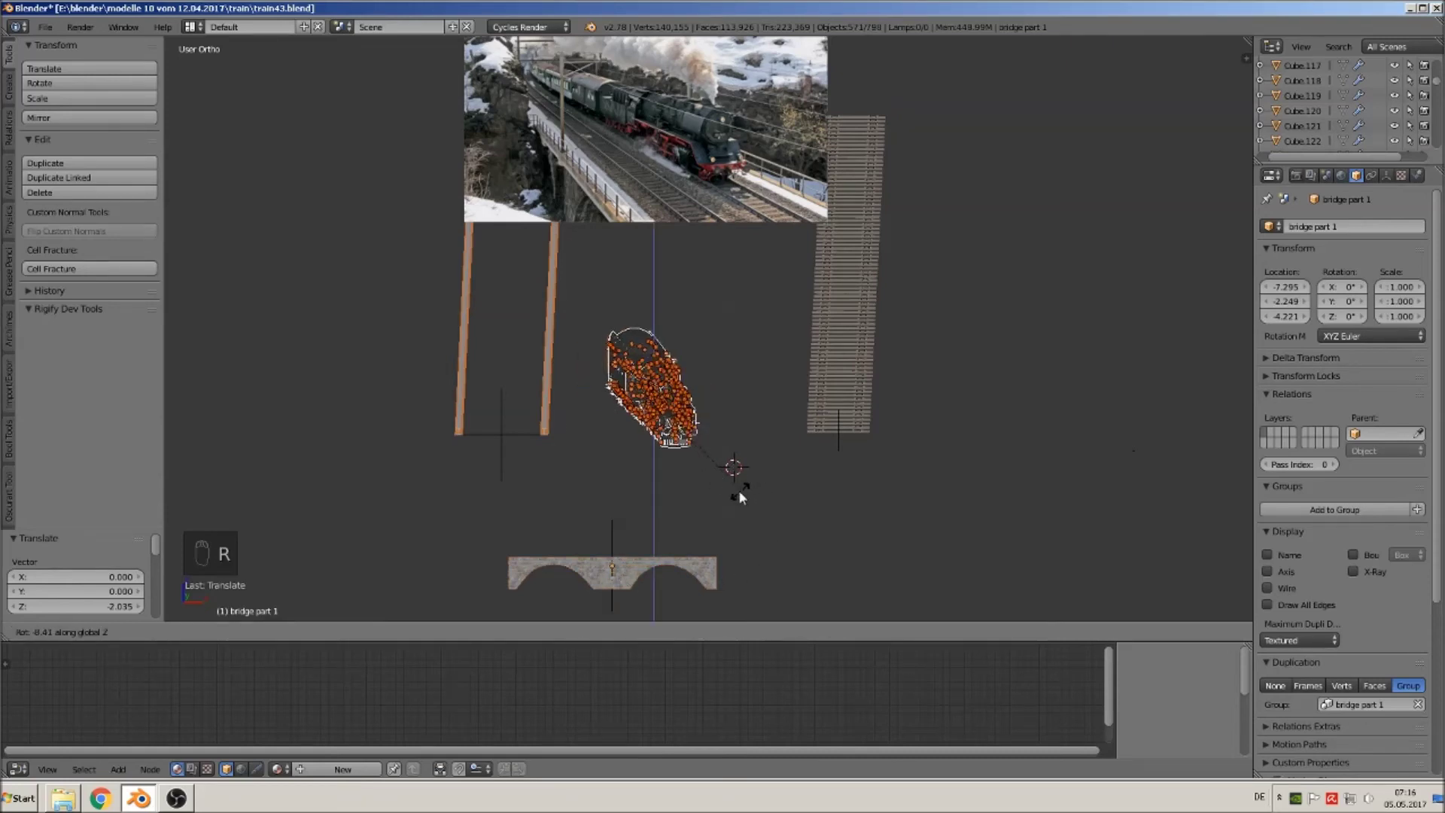
pyautogui.click(723, 494)
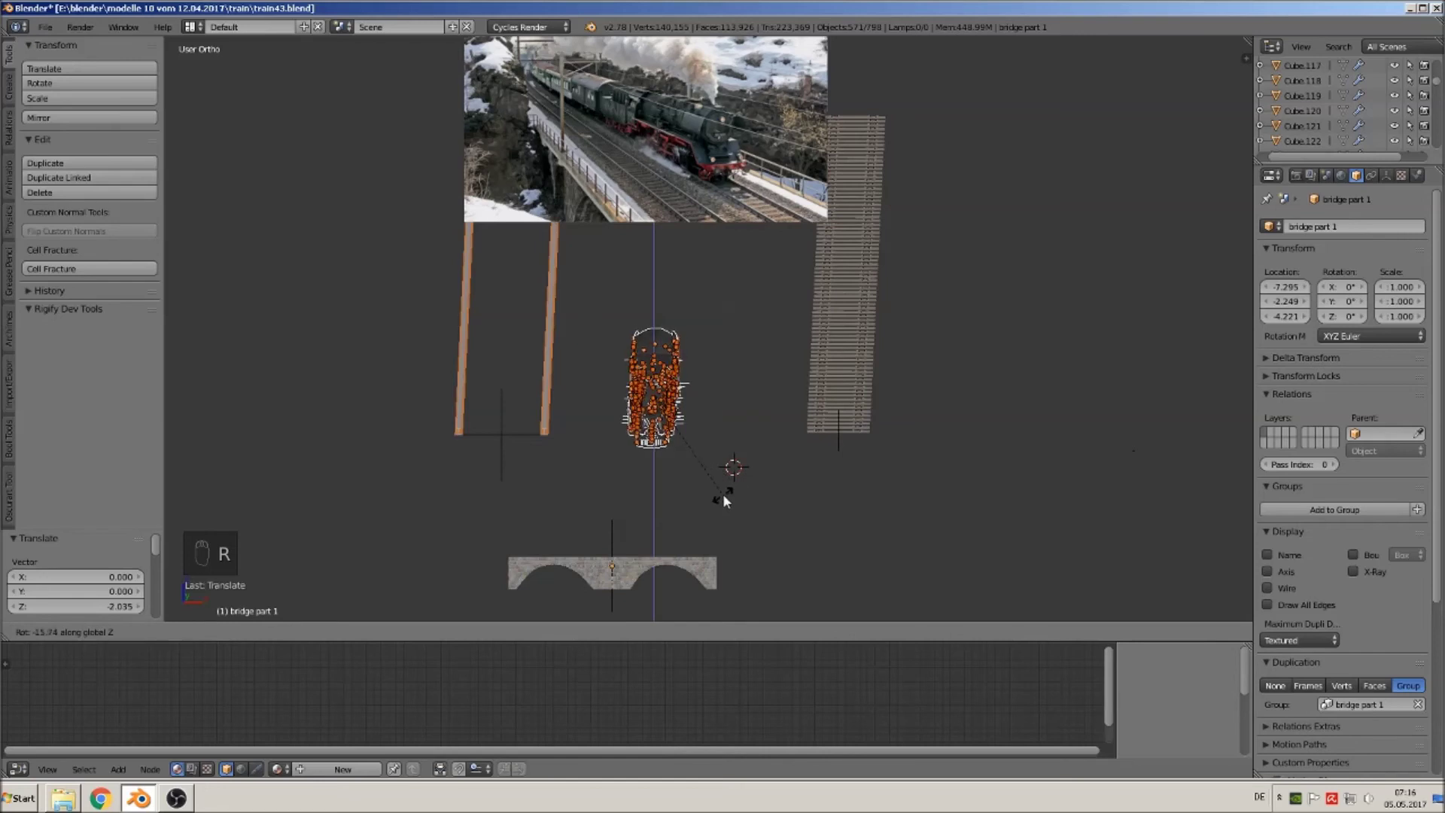
# In front view, move the sleeper group instance about -3.981 along X and -0.041 along Z, directly under the locomotive.
pyautogui.press('KP_1')
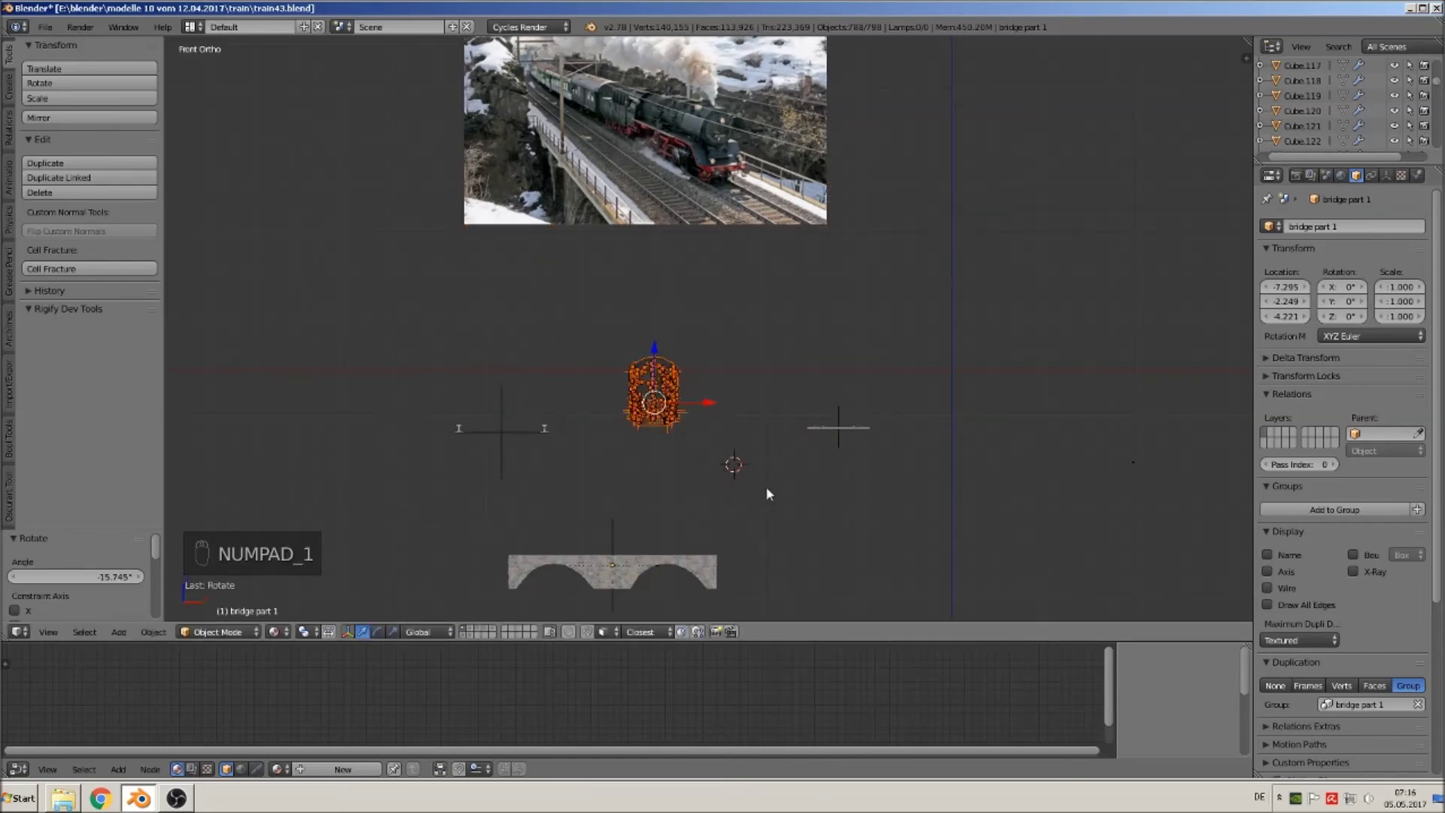
pyautogui.rightClick(873, 446)
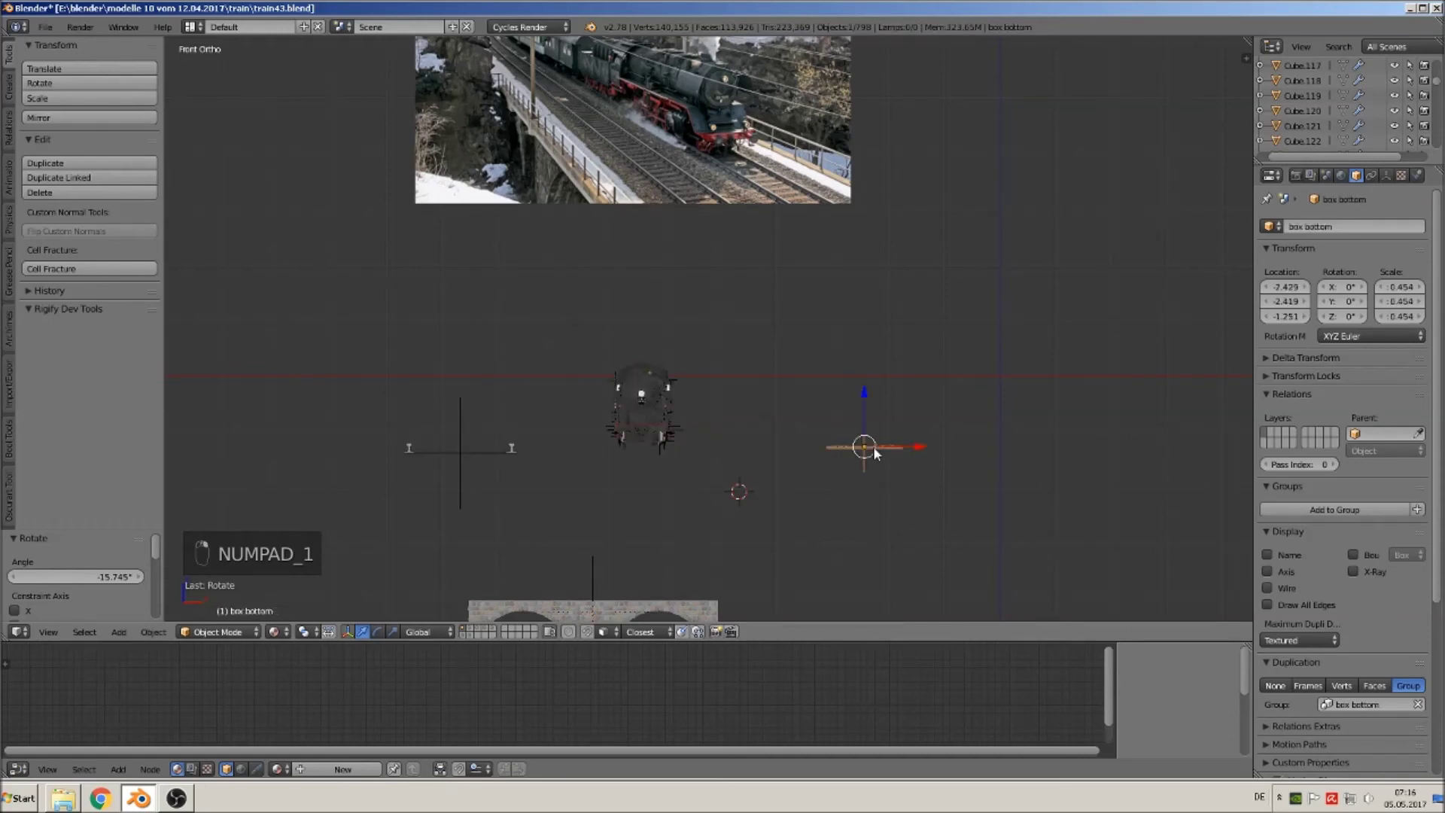
pyautogui.press('g')
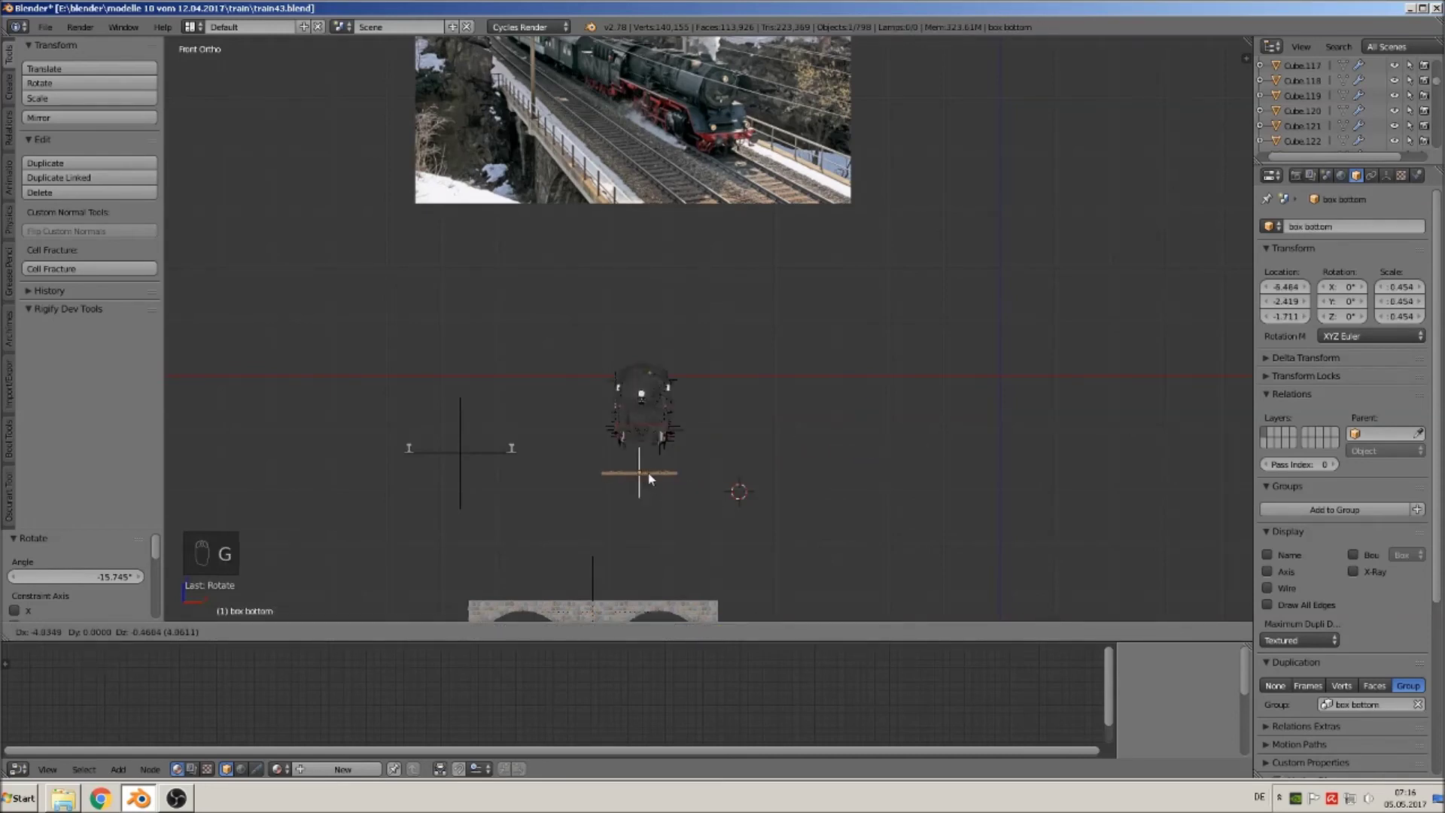
pyautogui.click(652, 459)
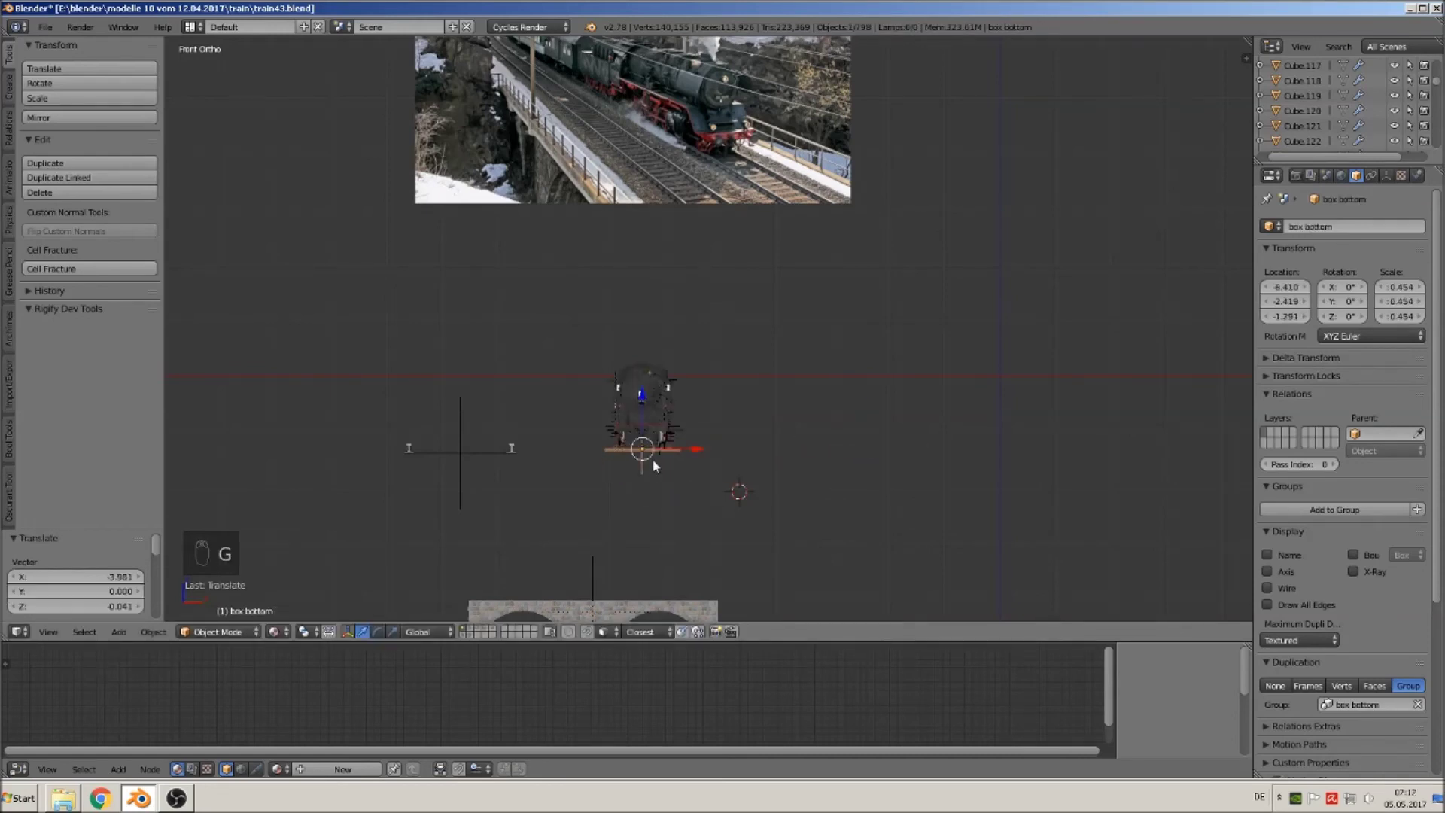
# Move the rail group instance about 3.341 along the X axis so it sits beneath the locomotive.
pyautogui.scroll(2, 636, 490)
pyautogui.scroll(1, 637, 490)
pyautogui.keyDown('shift'); pyautogui.moveTo(642, 480); pyautogui.dragTo(870, 345, button='middle'); pyautogui.keyUp('shift')
pyautogui.scroll(2, 986, 377)
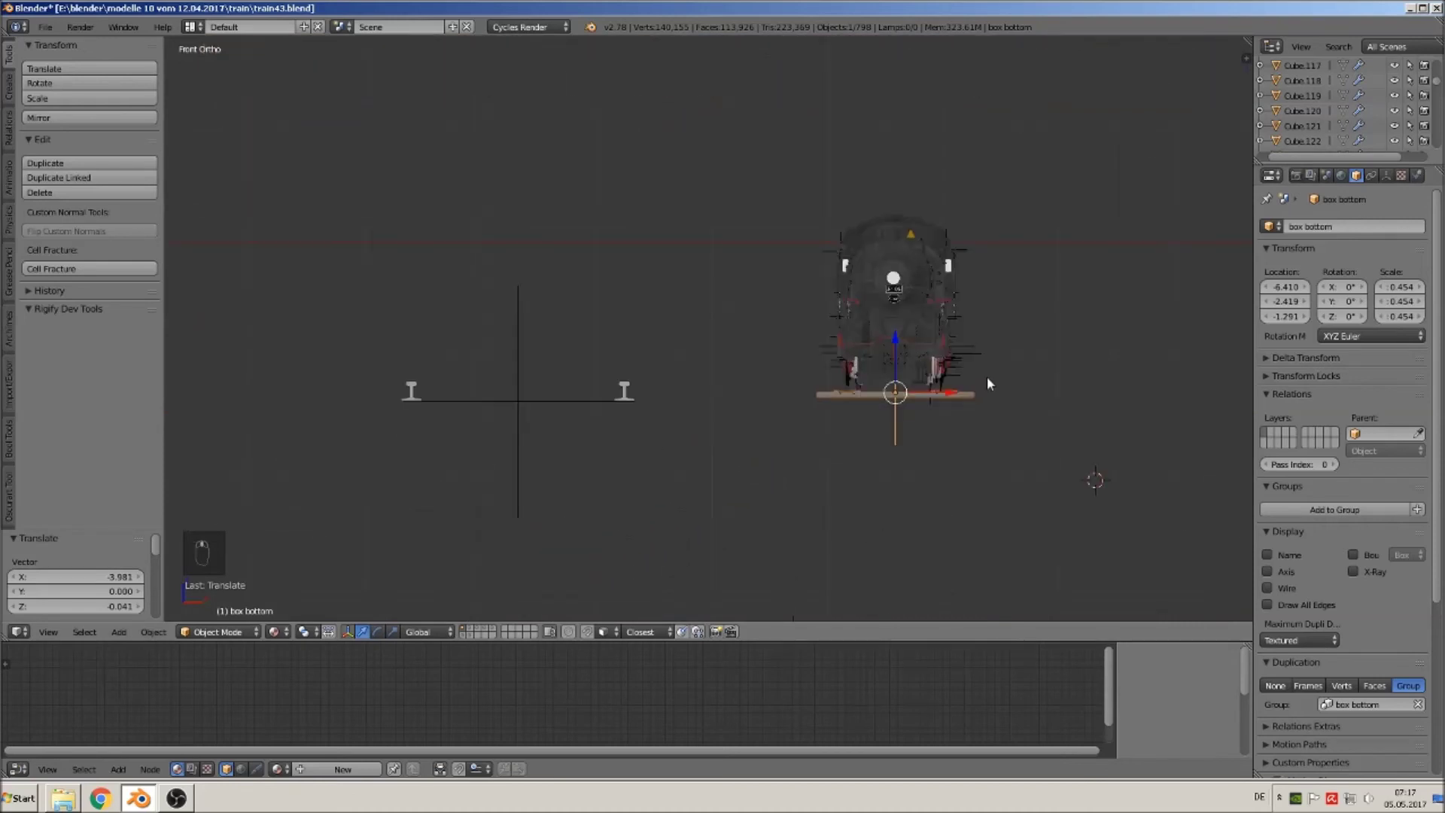
pyautogui.scroll(1, 1084, 471)
pyautogui.keyDown('shift'); pyautogui.moveTo(1064, 484); pyautogui.dragTo(745, 475, button='middle'); pyautogui.keyUp('shift')
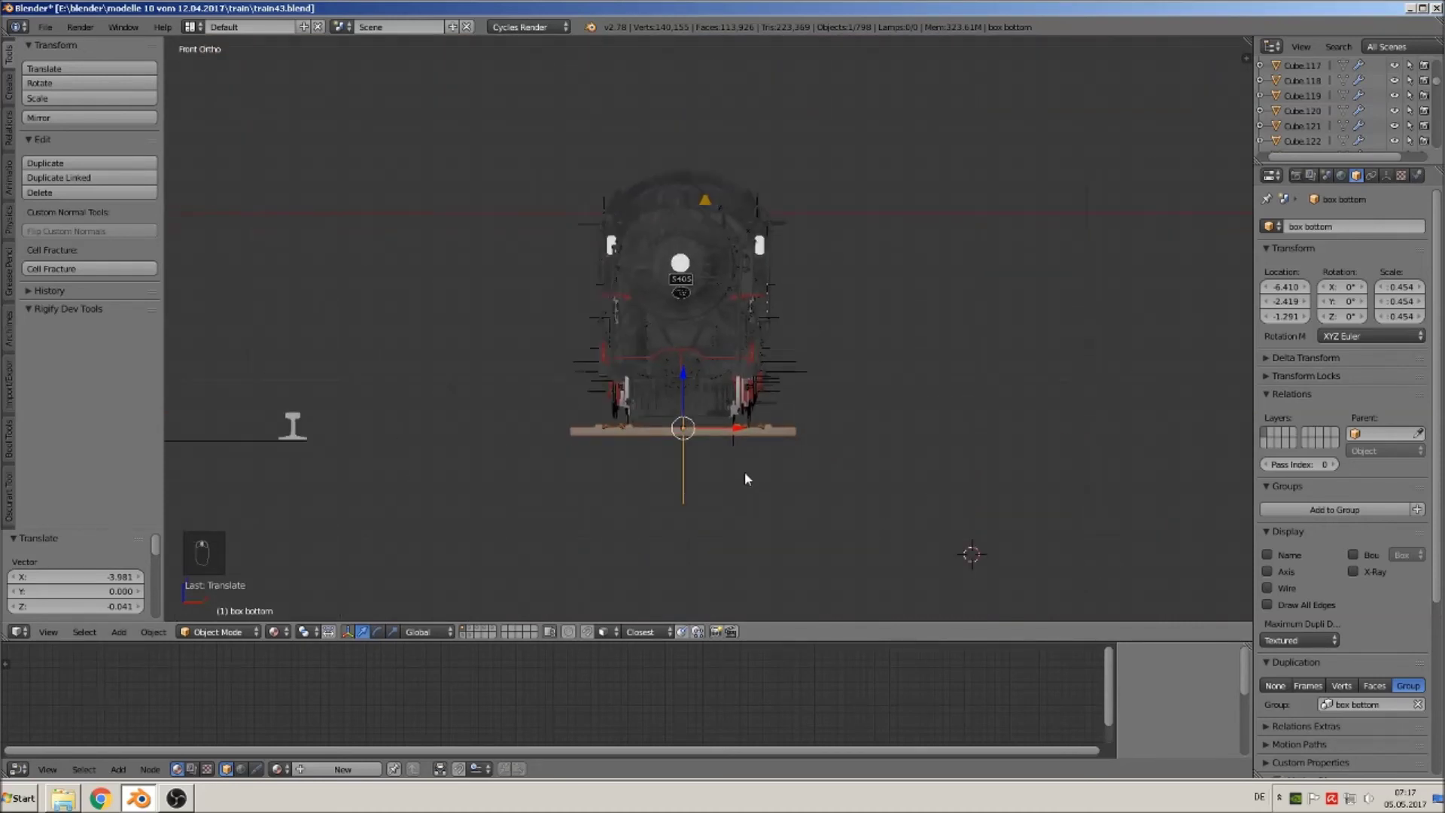
pyautogui.scroll(1, 743, 474)
pyautogui.scroll(-2, 709, 477)
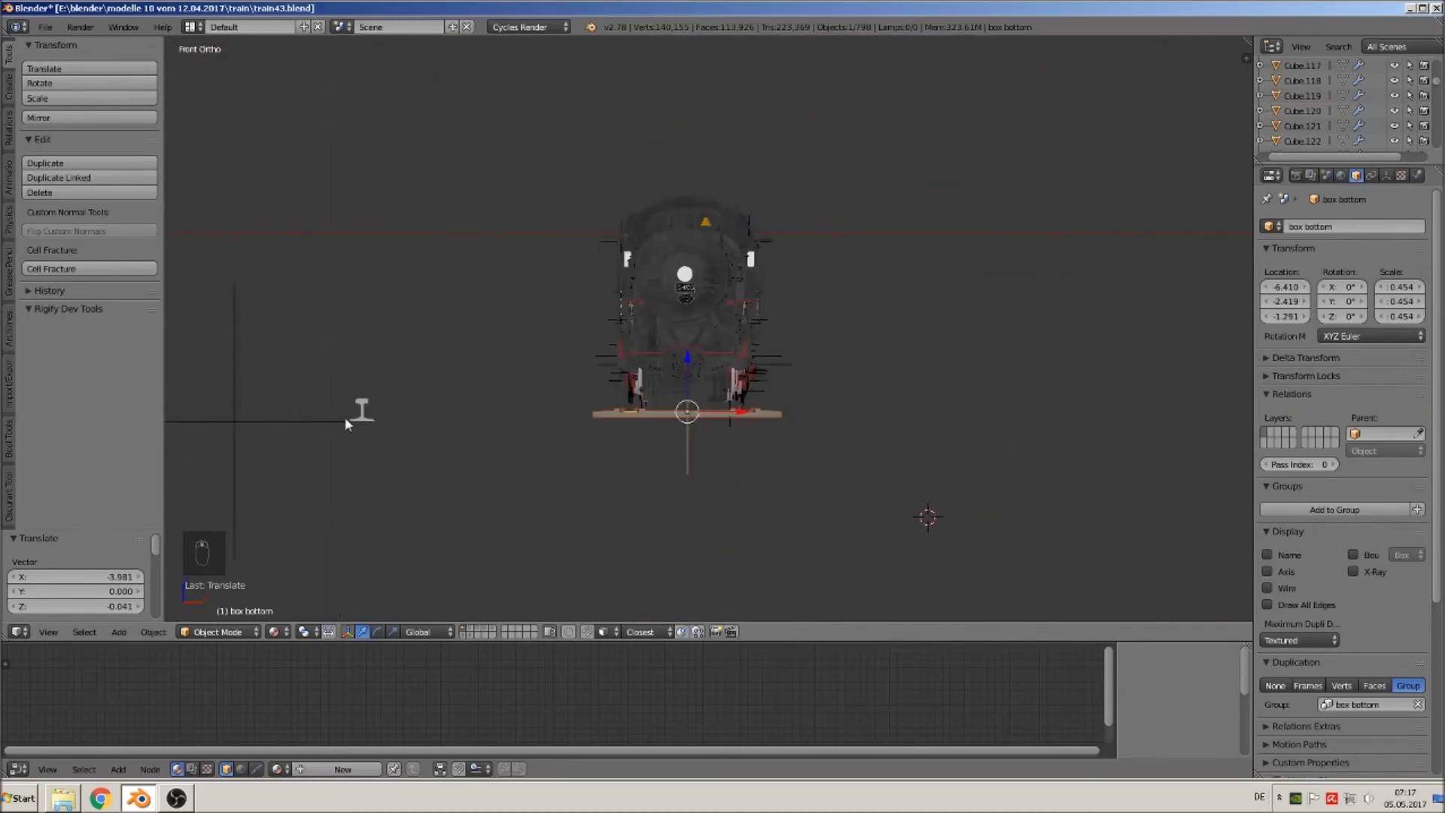
pyautogui.rightClick(241, 420)
pyautogui.moveTo(272, 429); pyautogui.dragTo(756, 438)
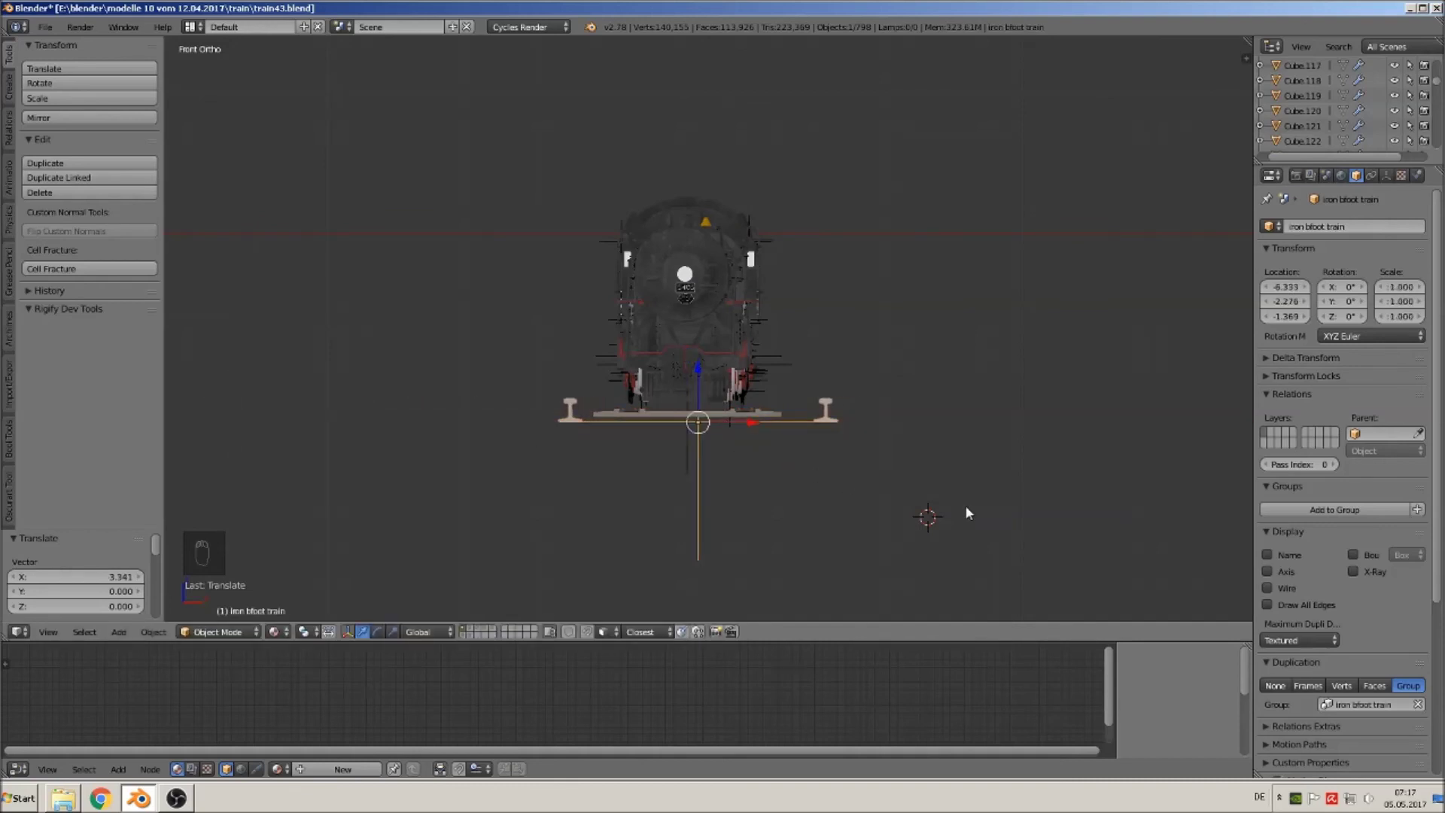
# Scale the rail group instance to about 0.523 and raise it about 0.092 along the Z axis onto the sleepers.
pyautogui.press('s')
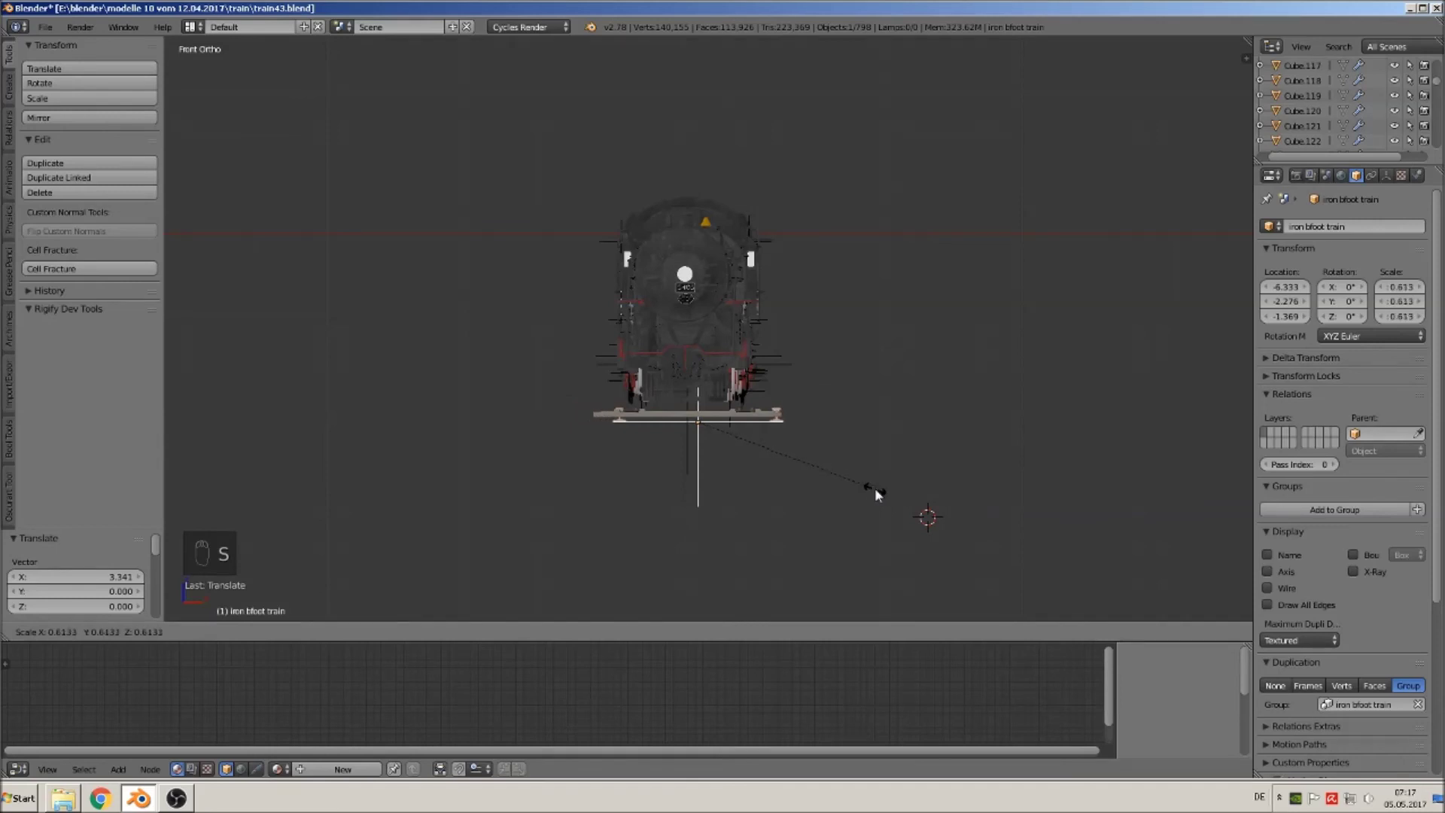
pyautogui.click(846, 486)
pyautogui.scroll(5, 798, 512)
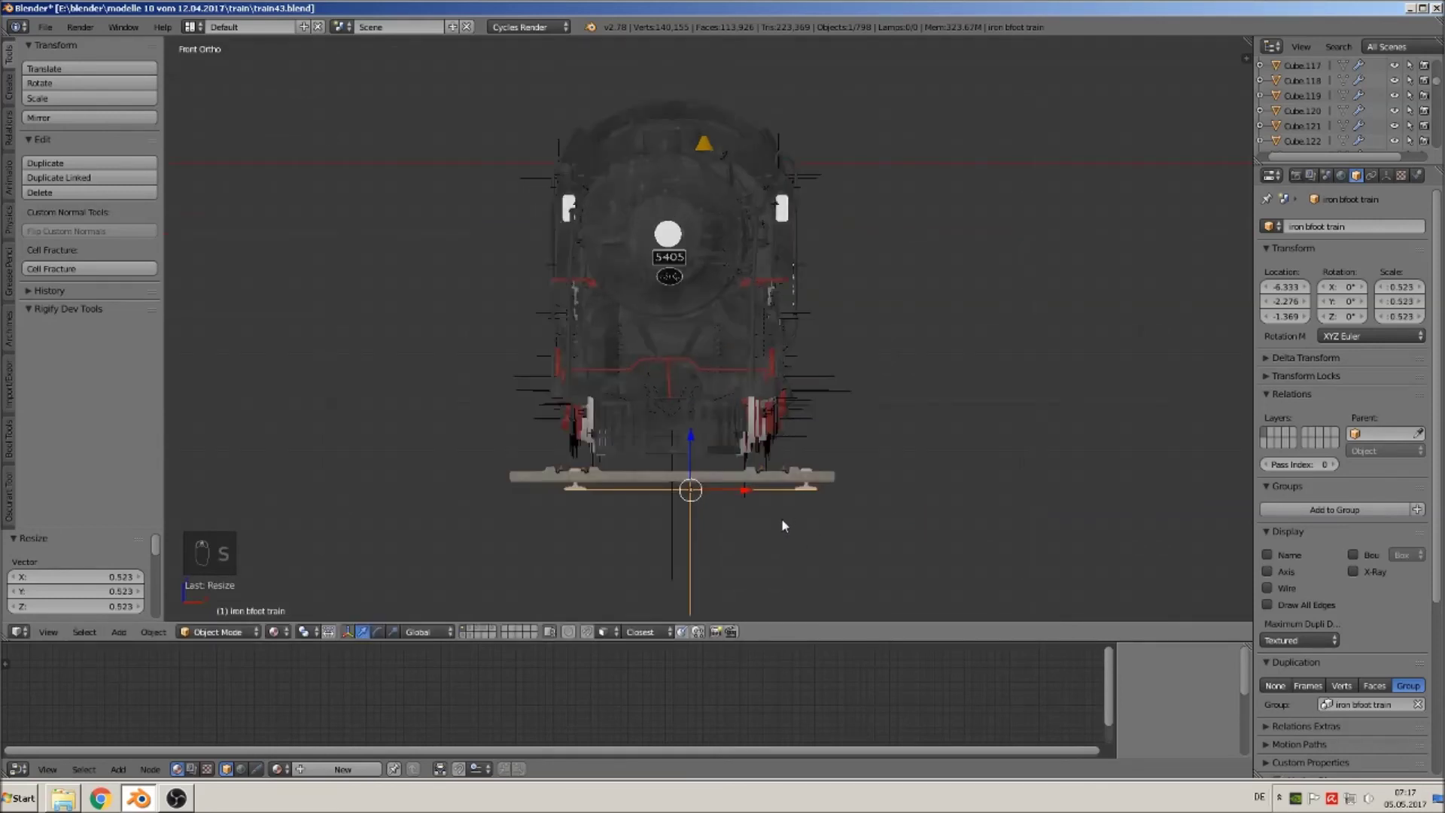
pyautogui.moveTo(680, 513); pyautogui.dragTo(685, 474)
# Fine-tune the rail instance to a scale of about 0.451 and an X location of about -6.416, matching the sleeper fastenings.
pyautogui.press('s')
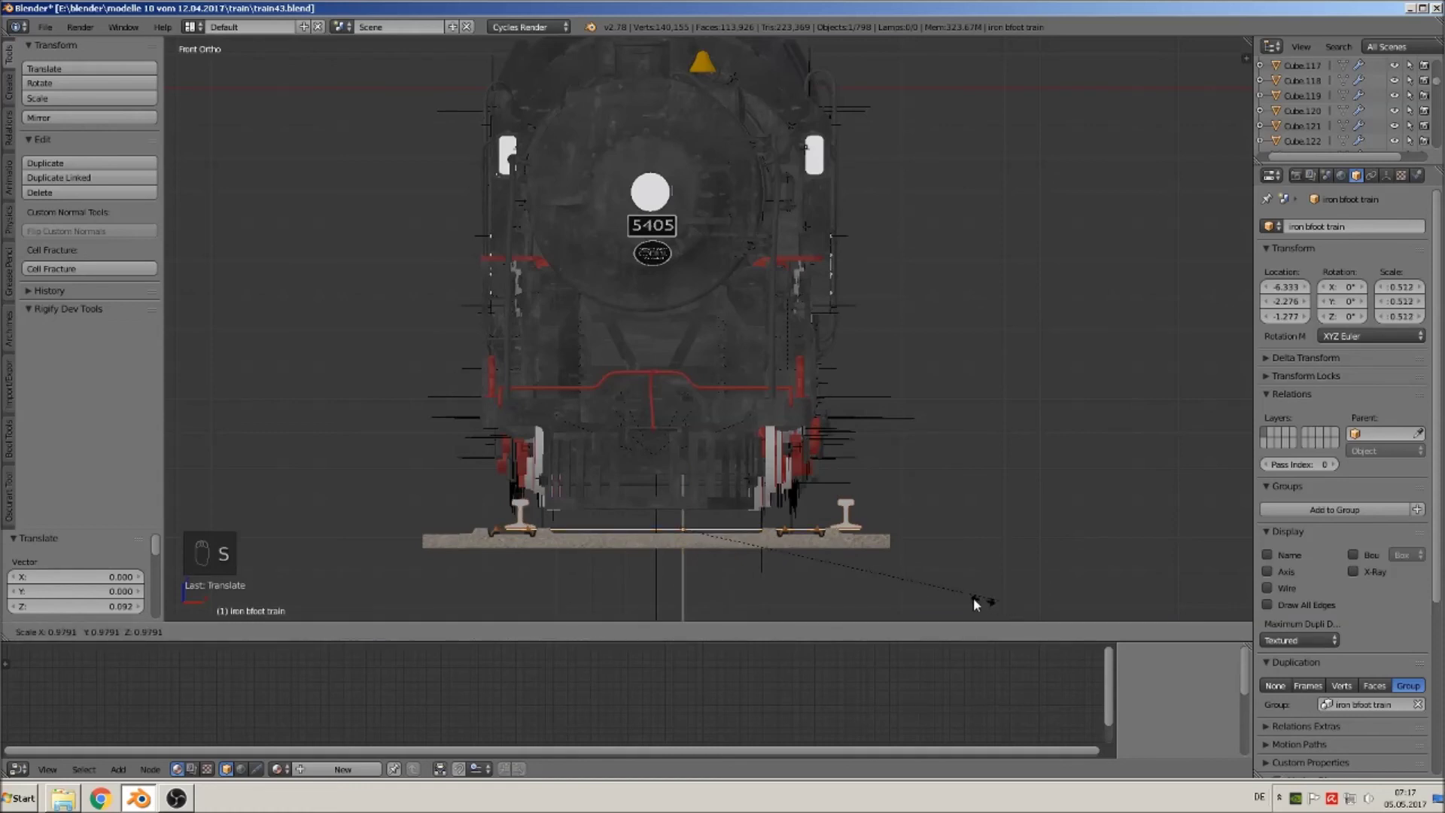
pyautogui.click(789, 541)
pyautogui.moveTo(739, 533); pyautogui.dragTo(707, 527)
pyautogui.click(708, 527)
pyautogui.press('s')
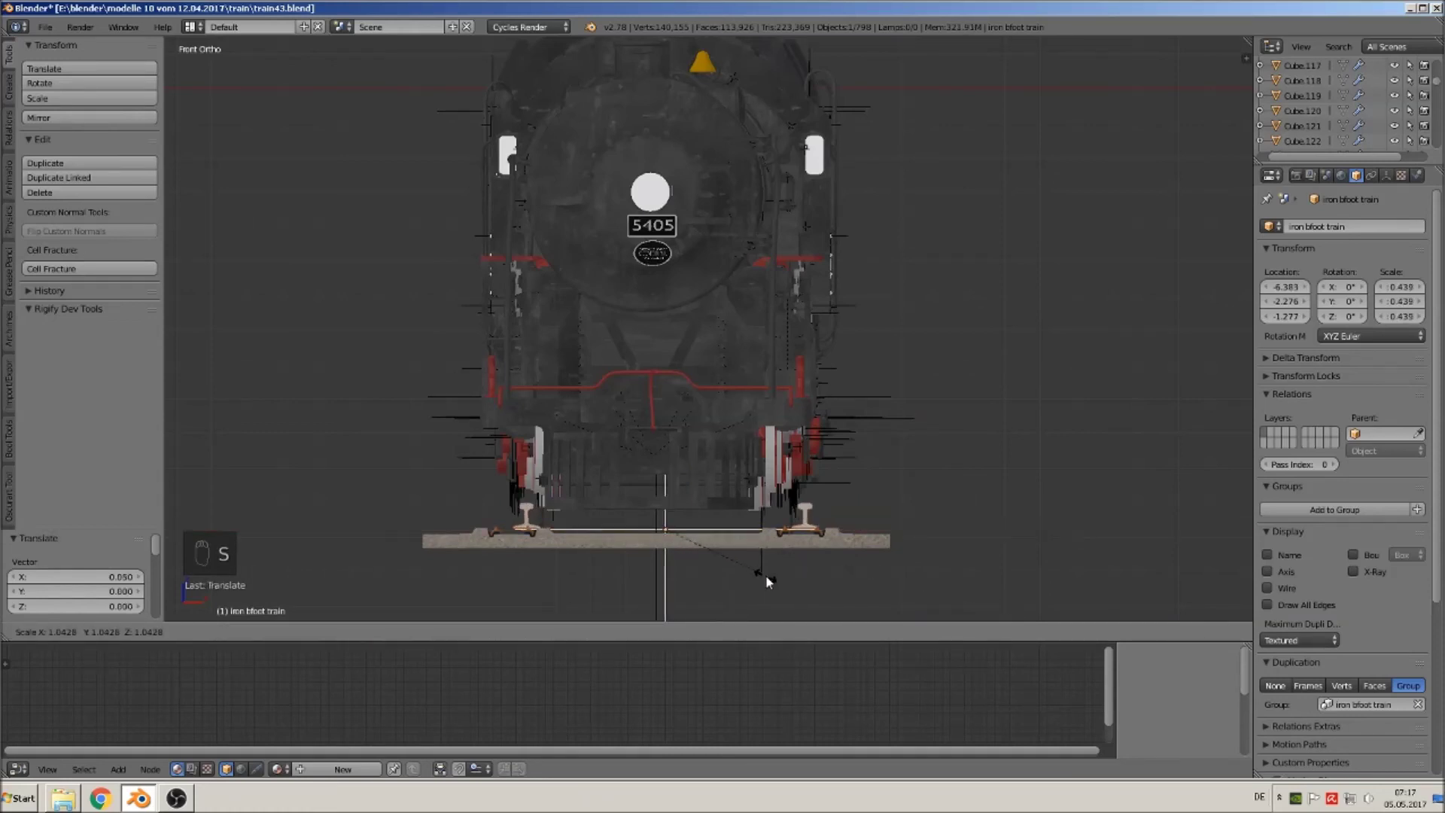
pyautogui.click(755, 579)
pyautogui.moveTo(725, 531); pyautogui.dragTo(712, 530)
pyautogui.press('s')
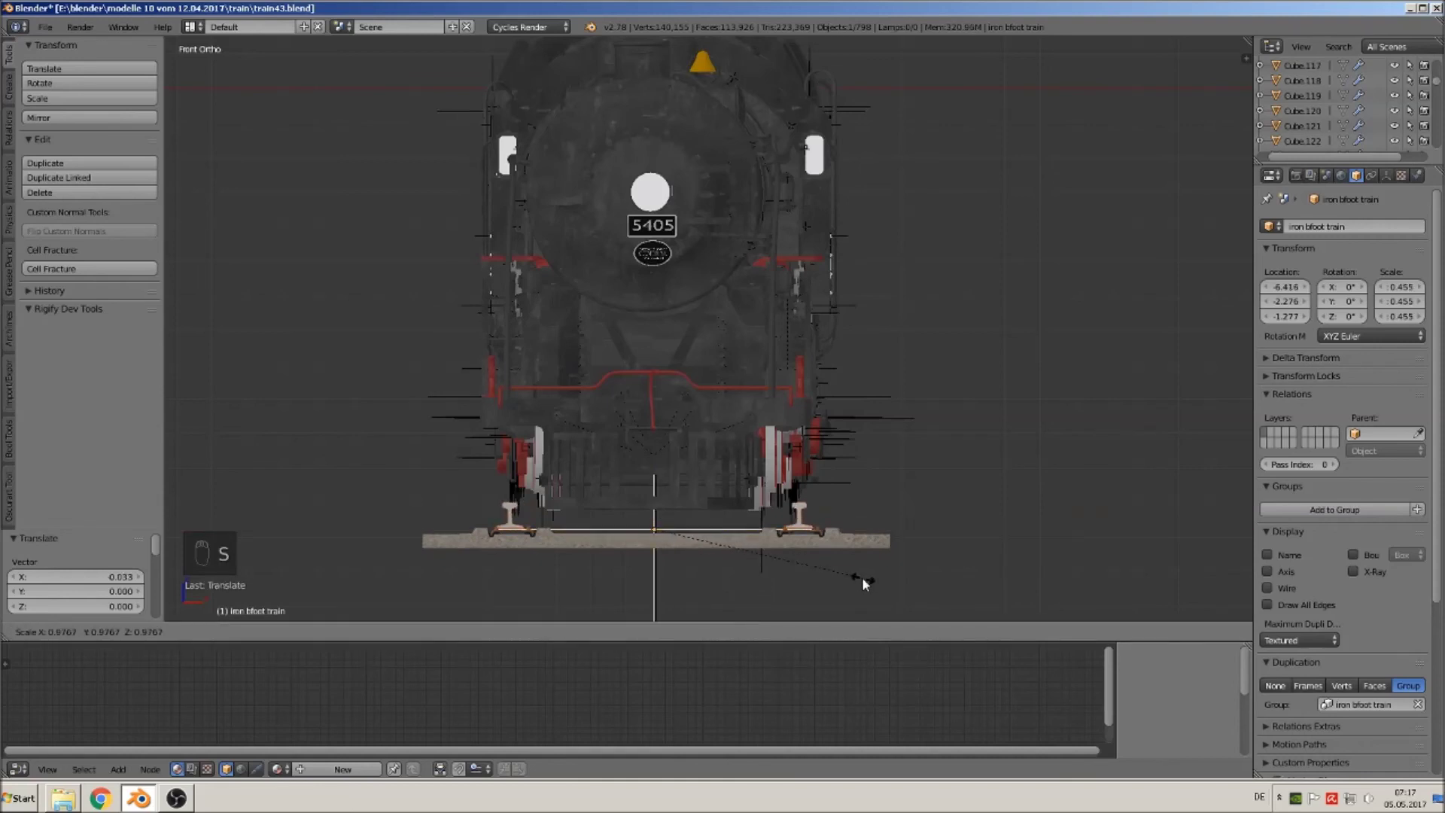
pyautogui.click(861, 577)
# Nudge the rail instance to about -6.408 on X and -1.293 on Z so the rails seat on the sleepers.
pyautogui.scroll(3, 891, 305)
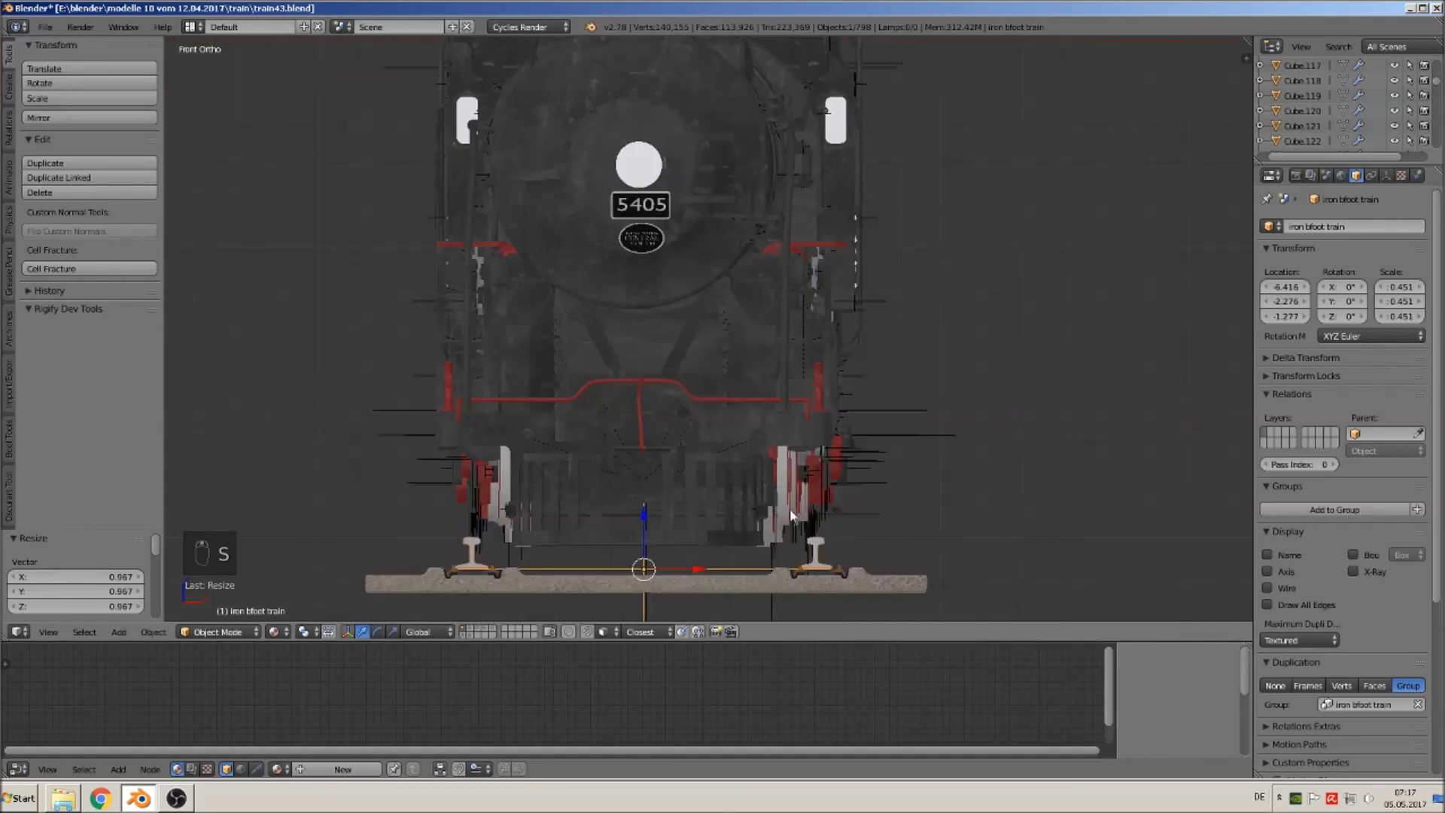
pyautogui.scroll(1, 887, 331)
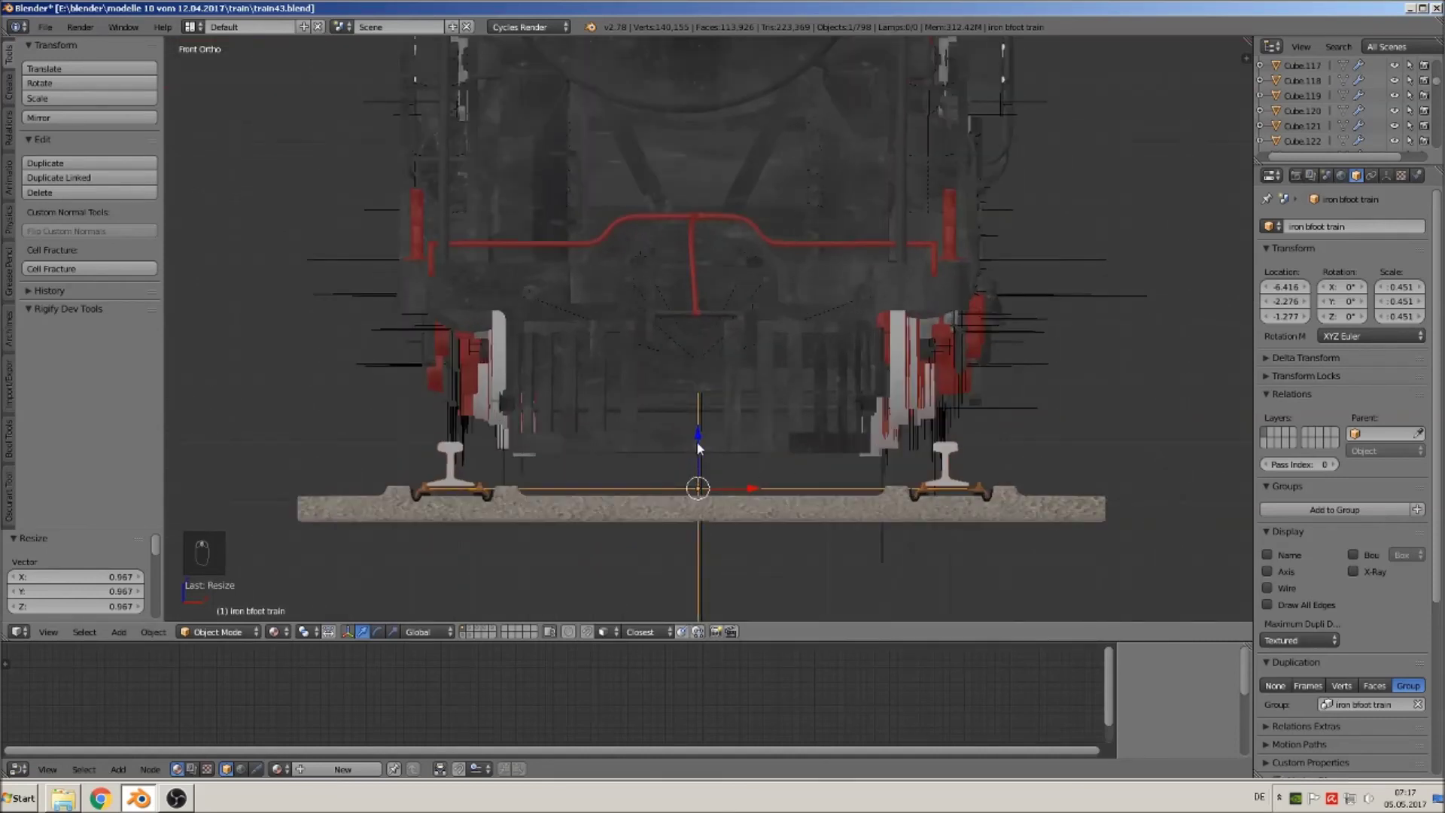
pyautogui.moveTo(700, 436); pyautogui.dragTo(701, 450)
pyautogui.moveTo(747, 498); pyautogui.dragTo(746, 497)
# Move the rail group instance about -5.768 along the Y axis so the rails extend ahead of the locomotive.
pyautogui.moveTo(666, 490); pyautogui.dragTo(777, 429, button='middle')
pyautogui.scroll(-5, 648, 515)
pyautogui.scroll(-6, 777, 429)
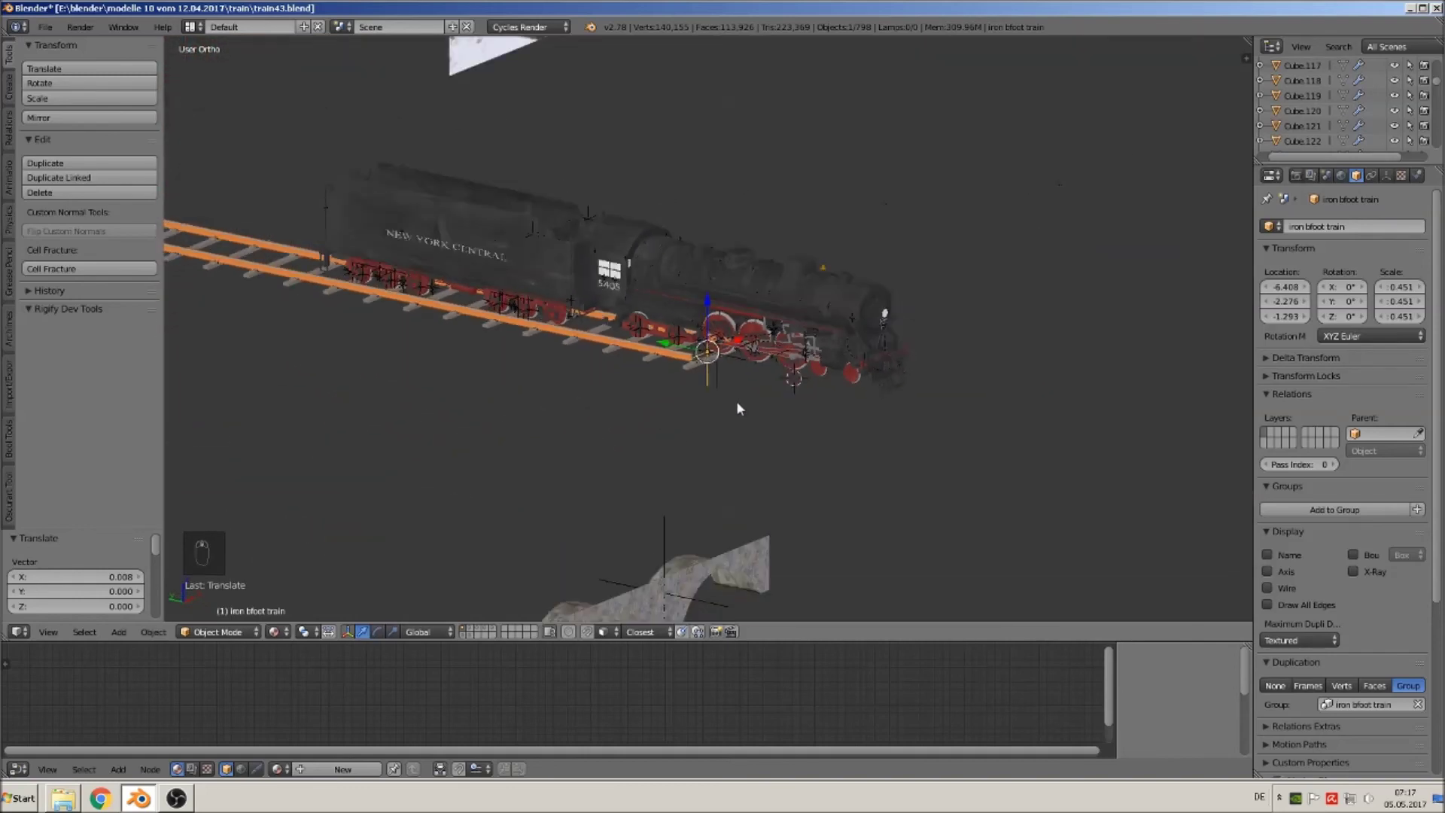
pyautogui.press('g')
pyautogui.press('y')
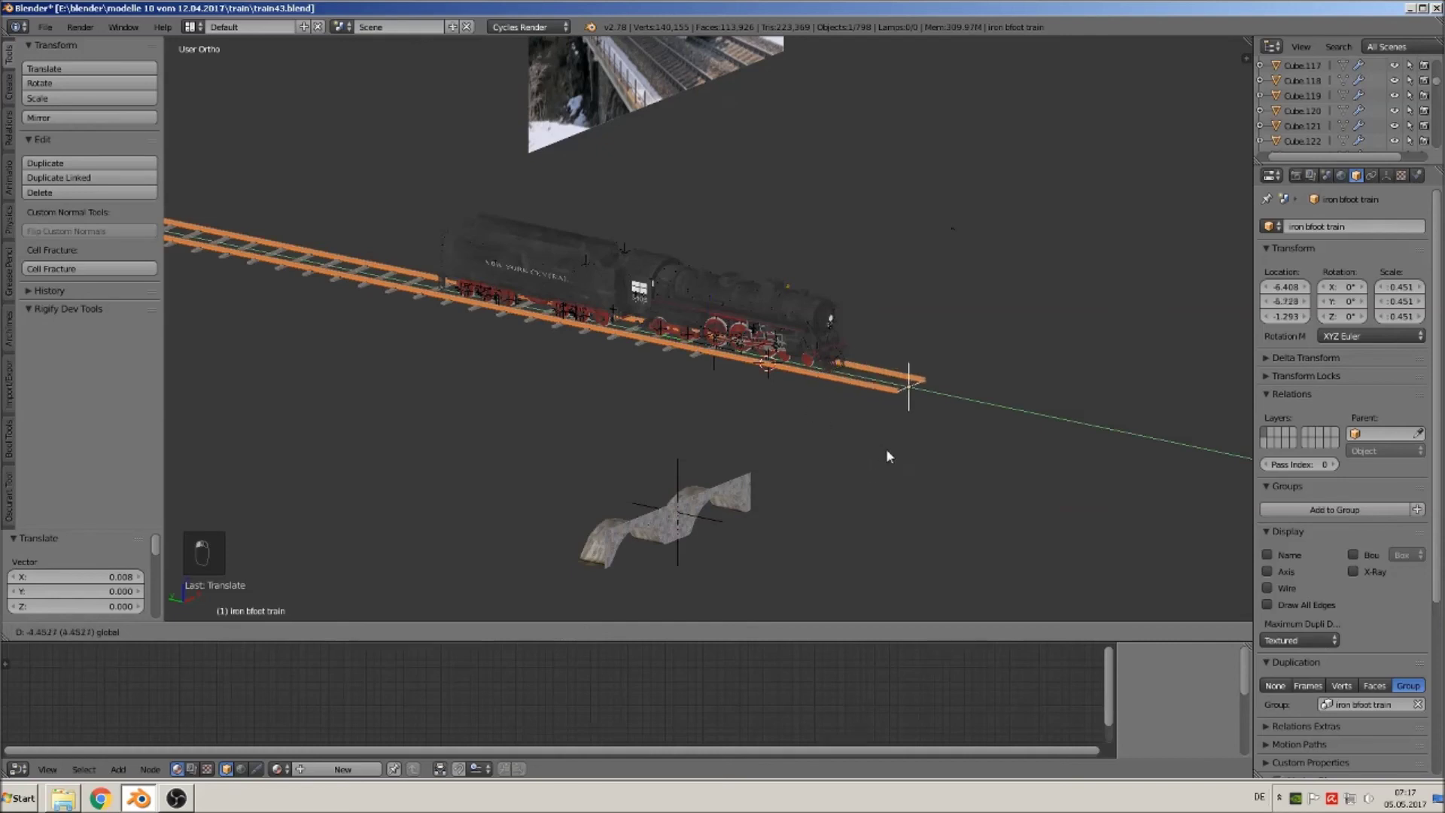
pyautogui.click(916, 467)
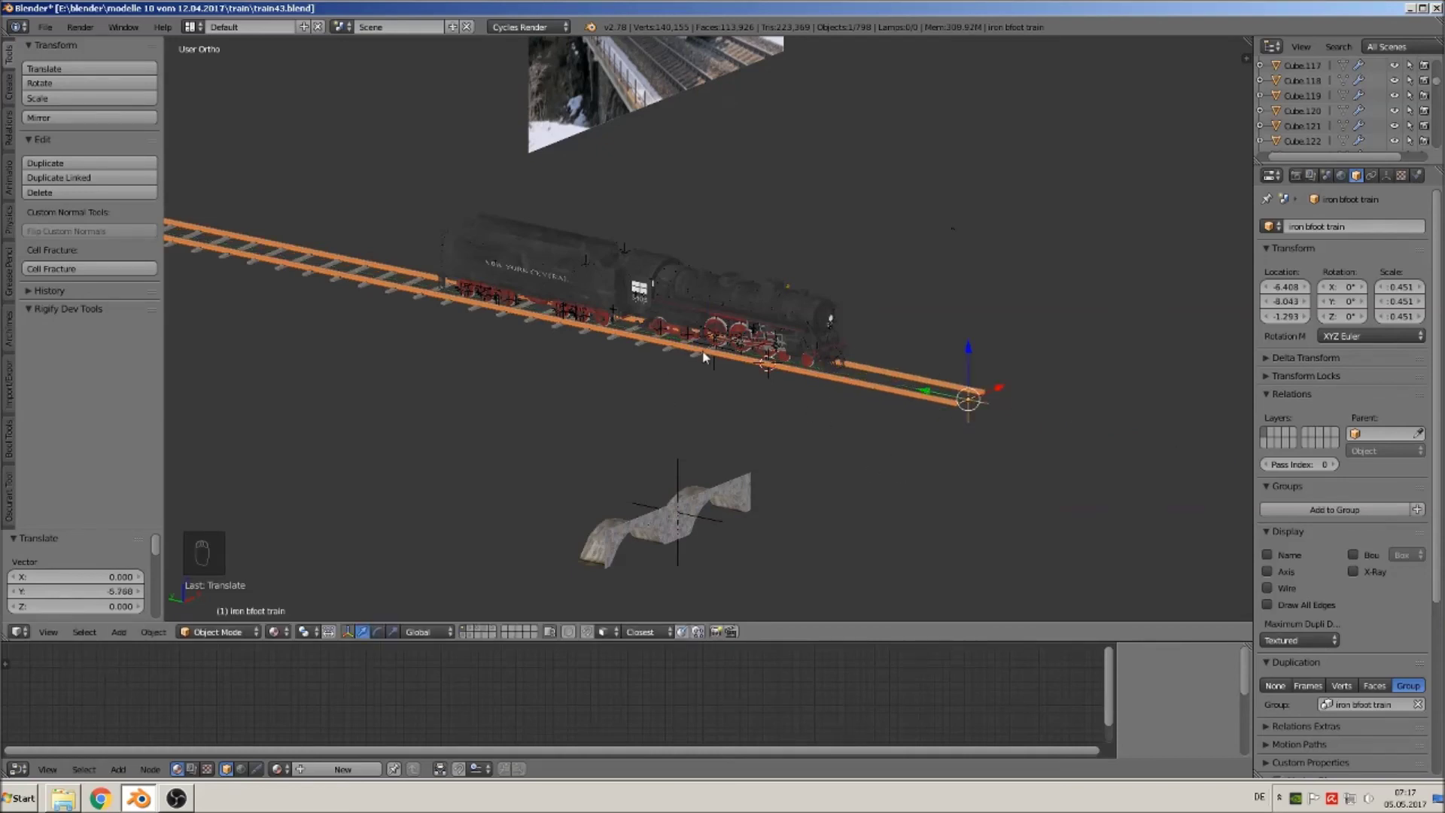
# Move the sleeper group instance about -5.493 along the Y axis to line up with the front of the rails.
pyautogui.moveTo(891, 387); pyautogui.dragTo(714, 375, button='middle')
pyautogui.rightClick(715, 366)
pyautogui.press('g')
pyautogui.press('y')
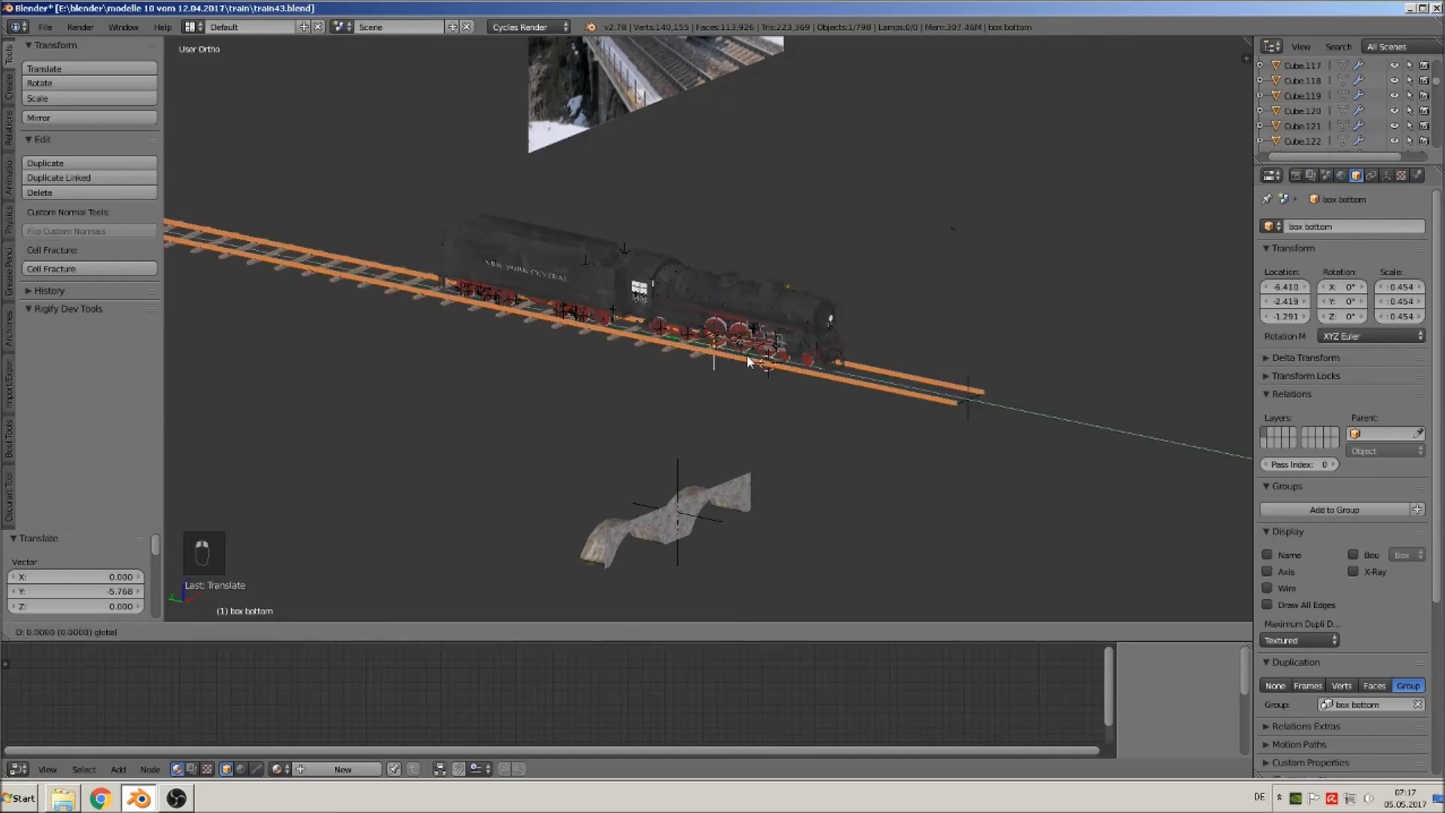
pyautogui.click(924, 420)
# Rotate the bridge group instance -90° around the global Z axis.
pyautogui.moveTo(896, 413); pyautogui.dragTo(783, 457, button='middle')
pyautogui.rightClick(783, 460)
pyautogui.keyDown('shift'); pyautogui.moveTo(778, 470); pyautogui.dragTo(623, 503, button='middle'); pyautogui.keyUp('shift')
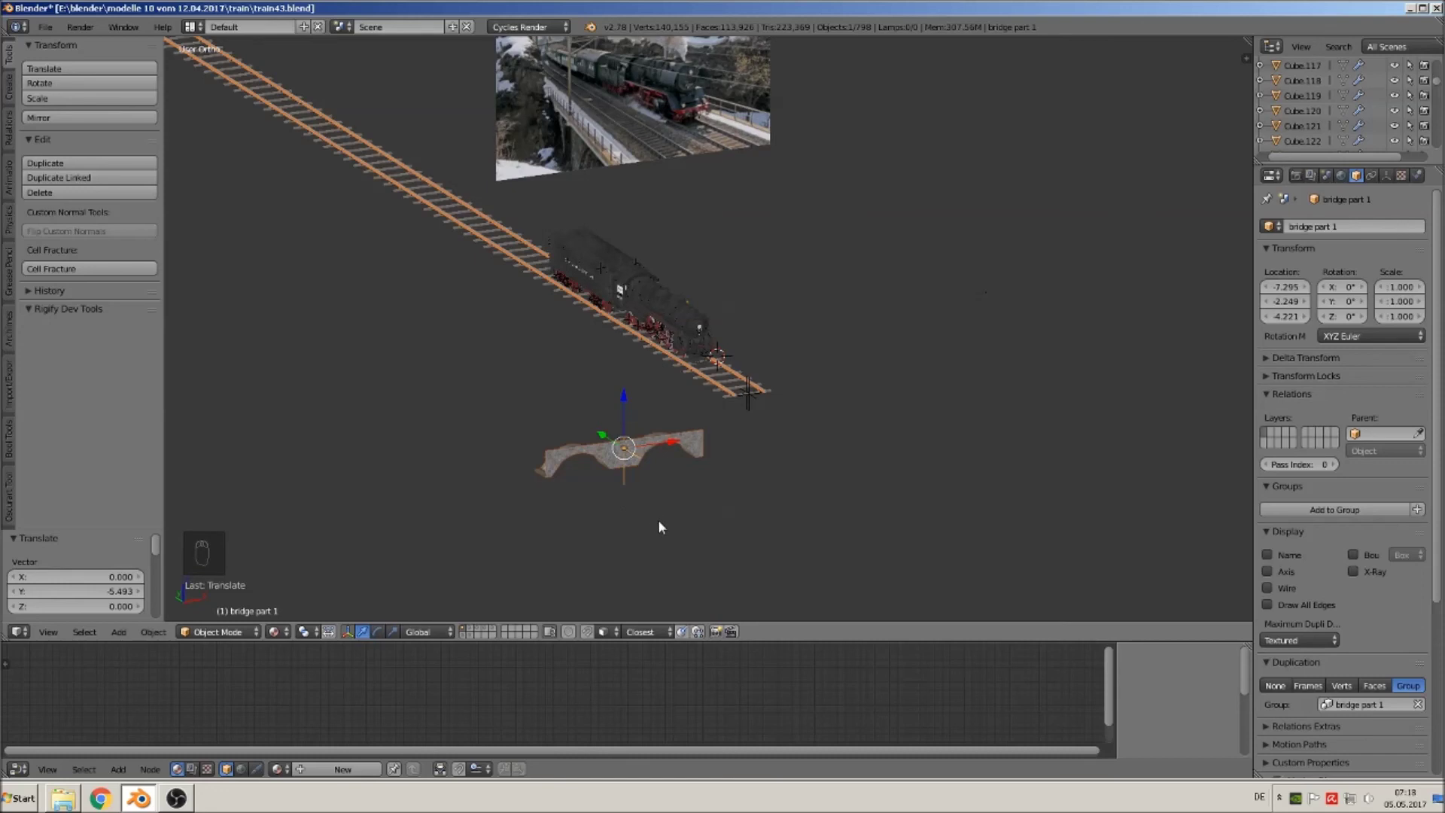
pyautogui.press('r')
pyautogui.press('z')
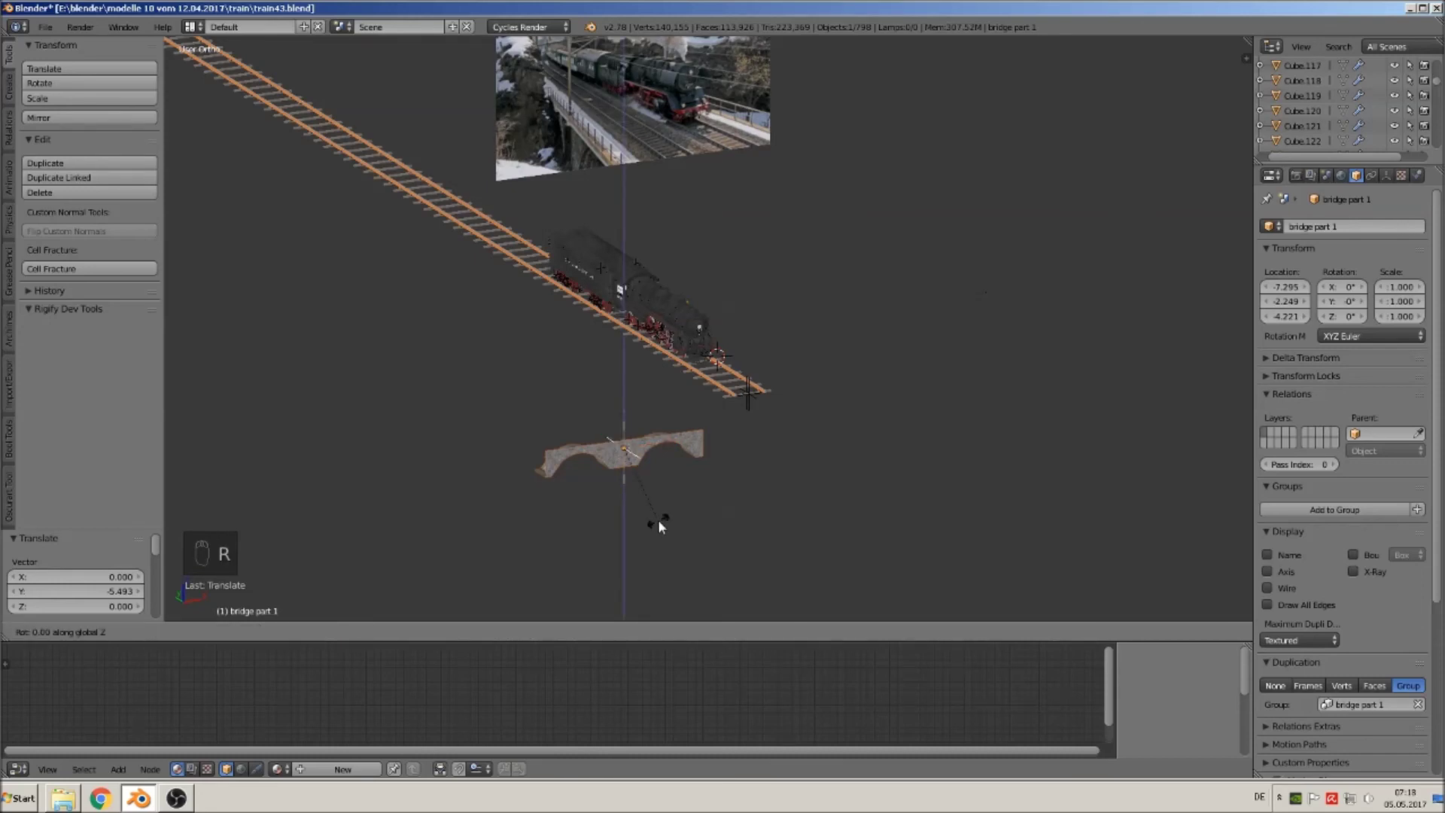
pyautogui.write('90')
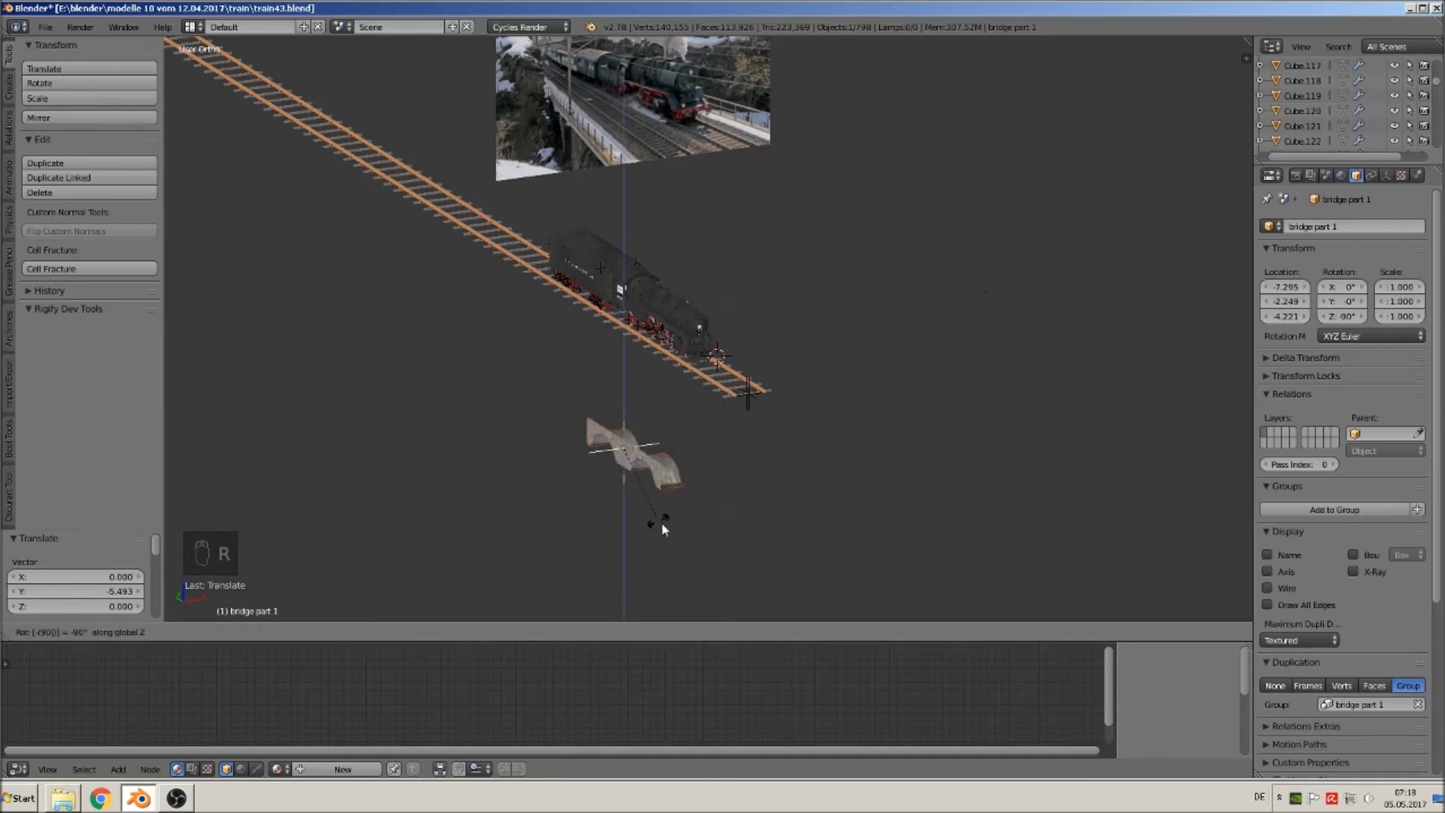
pyautogui.click(662, 523)
# In front view, move the bridge group instance about -0.175 along X and 2.806 along Z, up to track height.
pyautogui.press('KP_1')
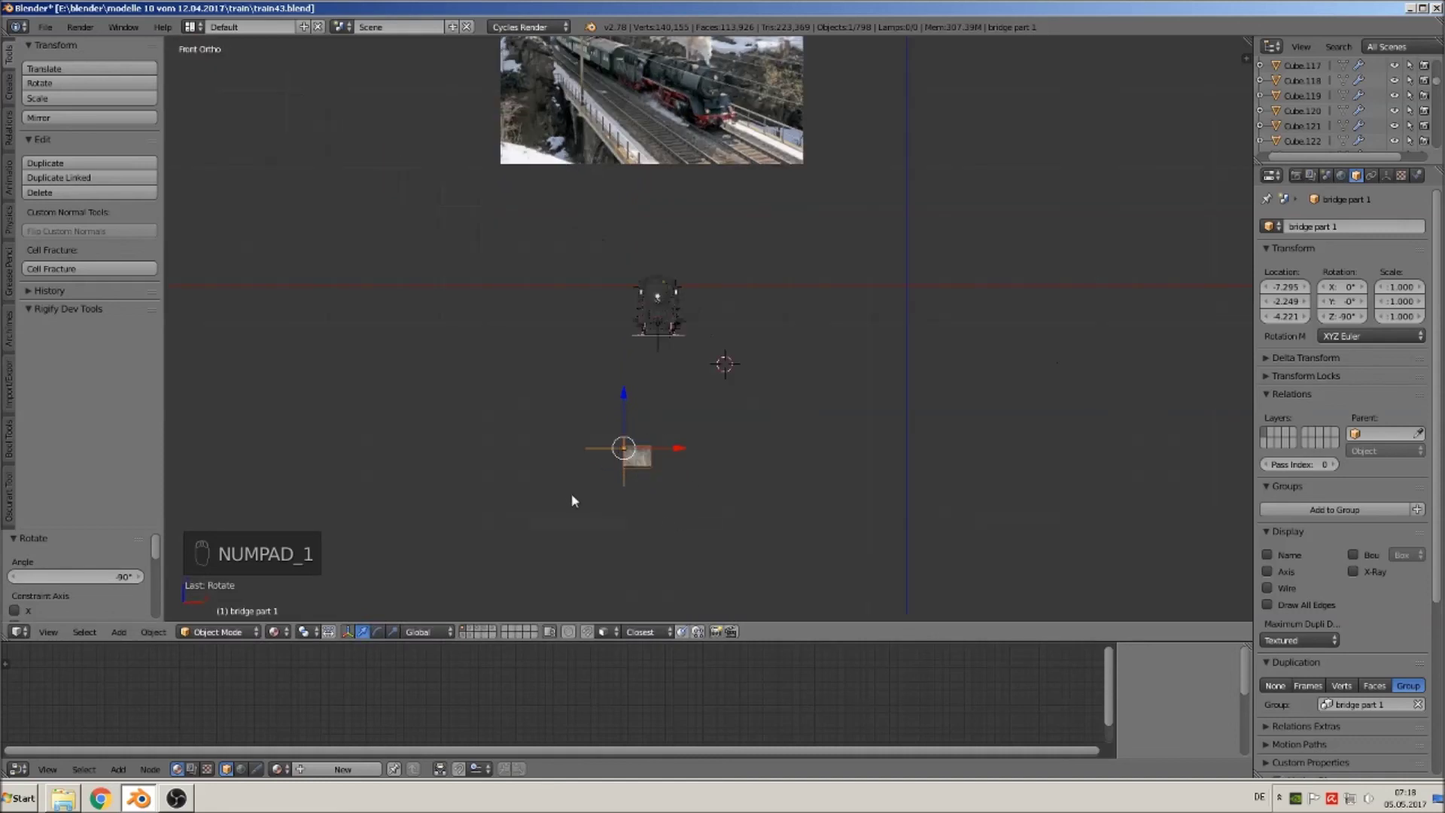
pyautogui.press('g')
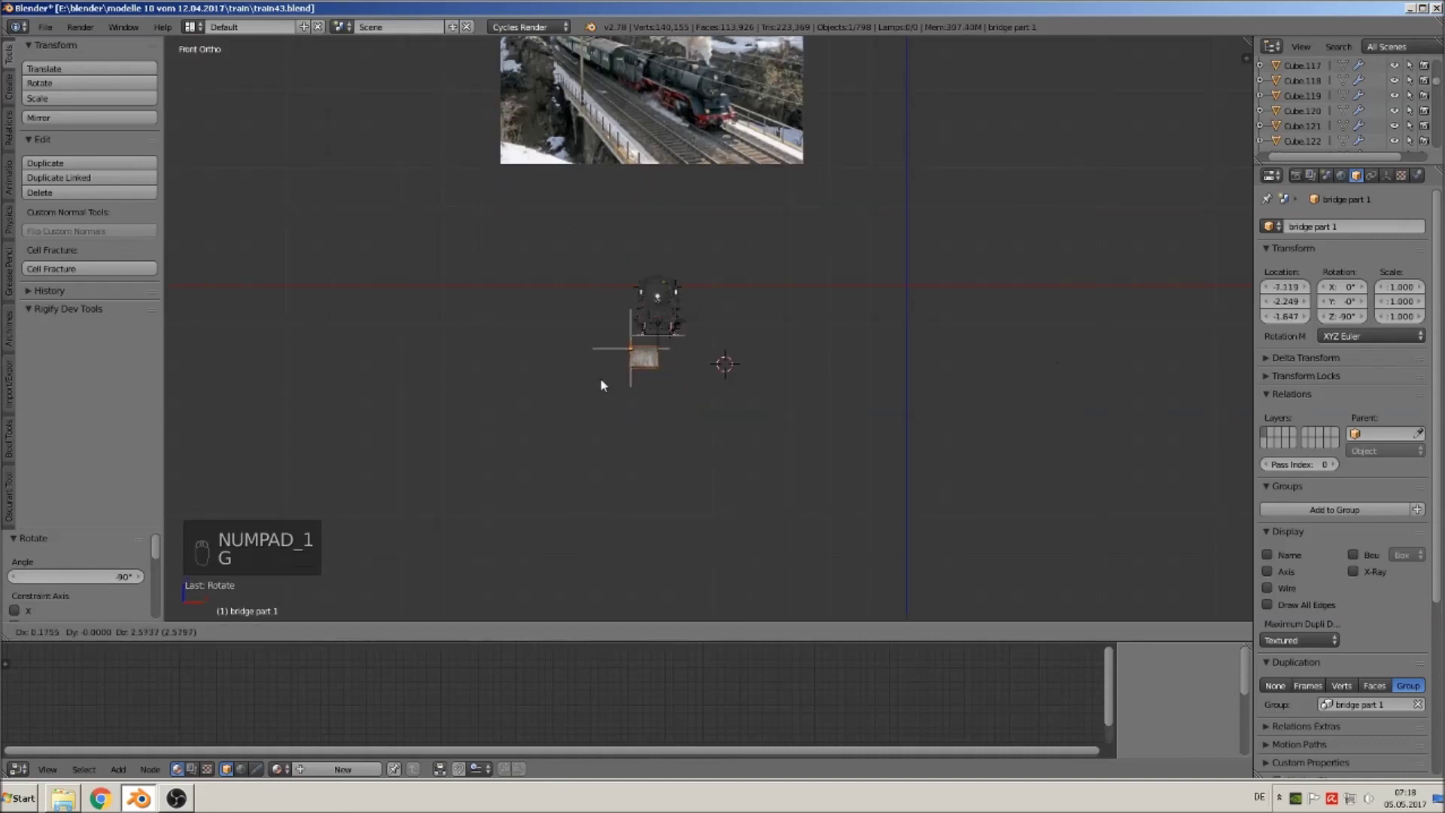
pyautogui.click(594, 365)
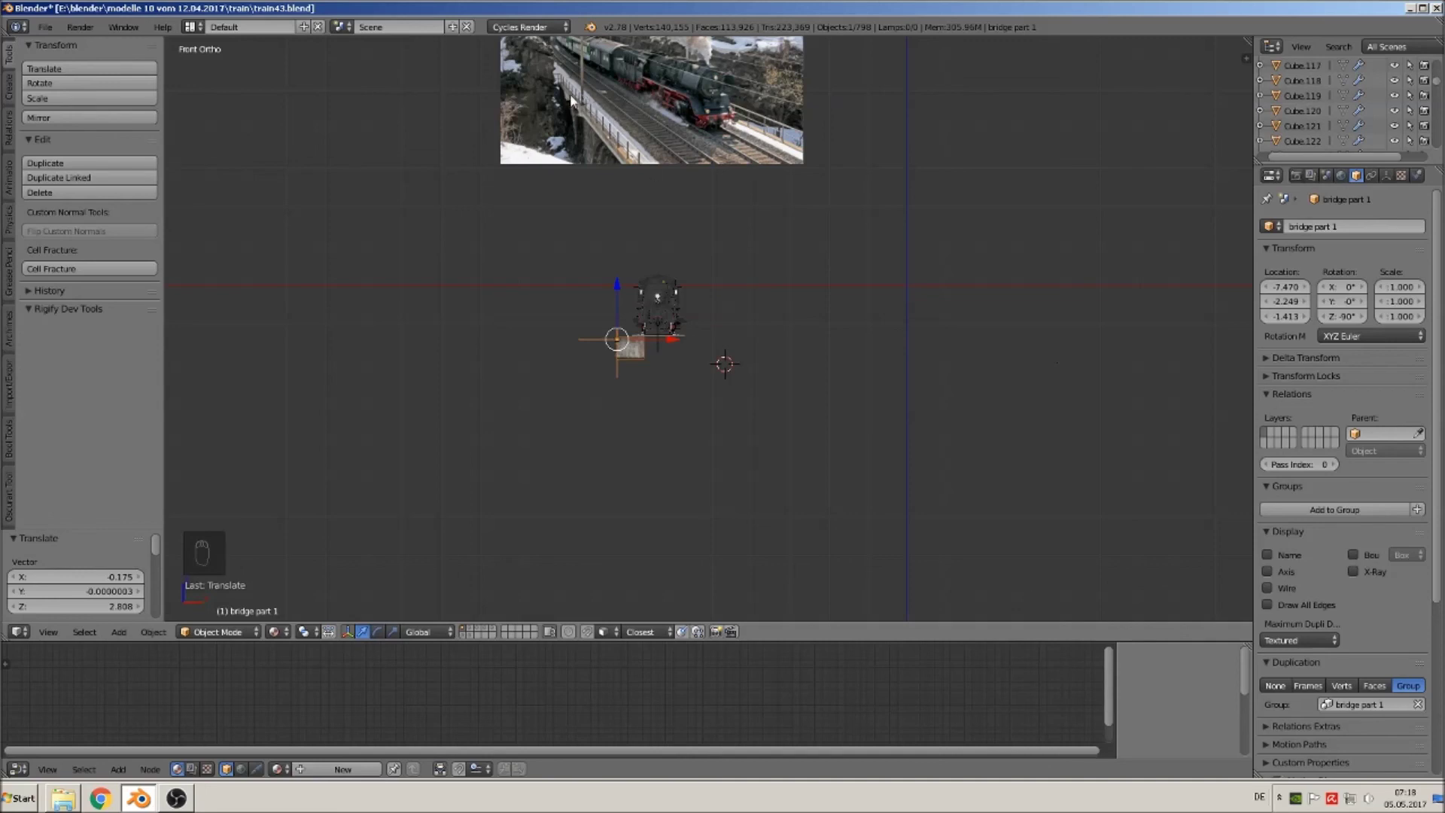
# Move the bridge group instance about -2.180 along the Y axis and -3.220 along the X axis, beside the track.
pyautogui.scroll(1, 694, 394)
pyautogui.moveTo(694, 394); pyautogui.dragTo(736, 350, button='middle')
pyautogui.moveTo(583, 342); pyautogui.dragTo(651, 370)
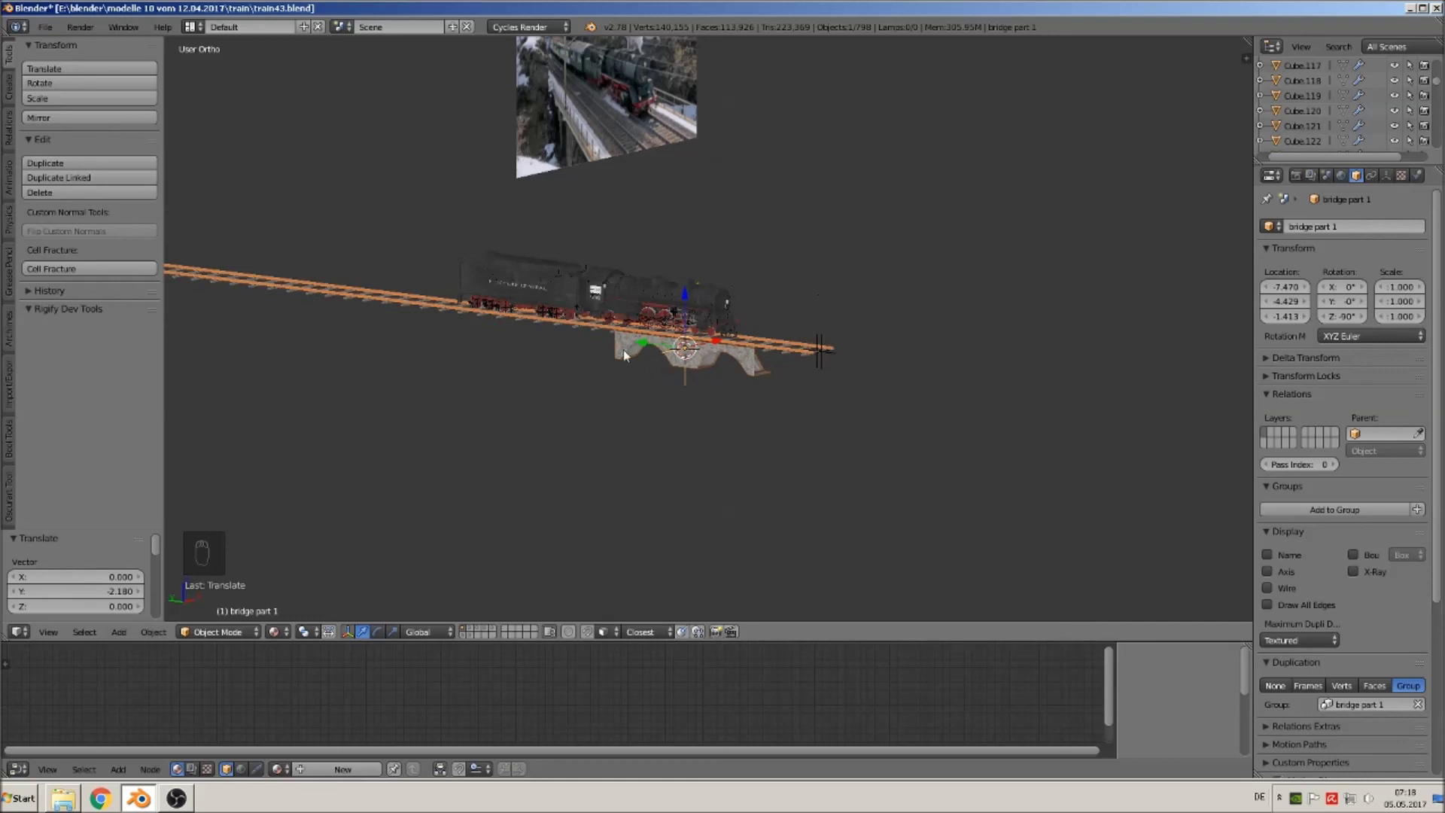
pyautogui.moveTo(672, 387); pyautogui.dragTo(645, 348, button='middle')
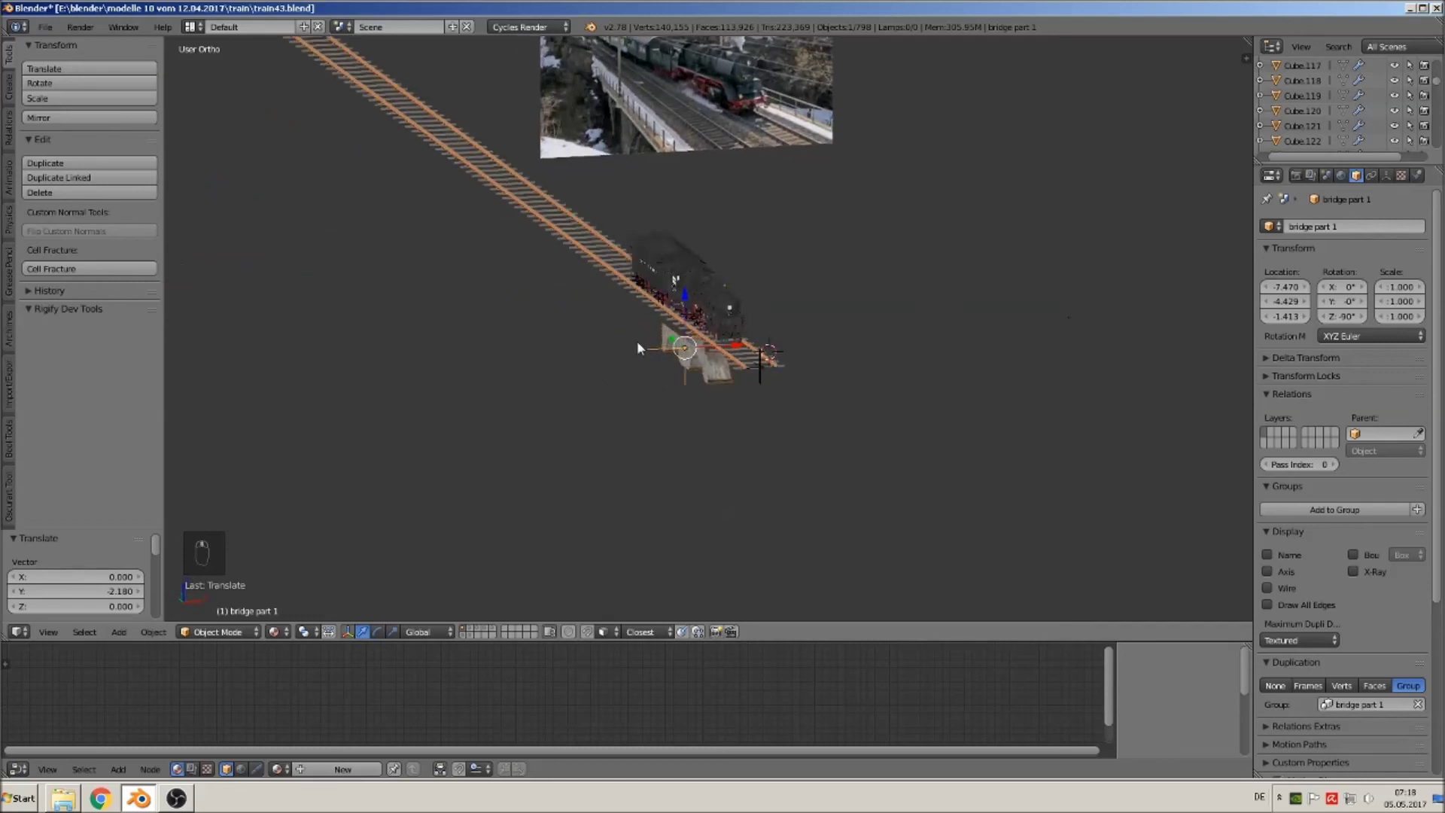
pyautogui.moveTo(713, 348); pyautogui.dragTo(593, 358)
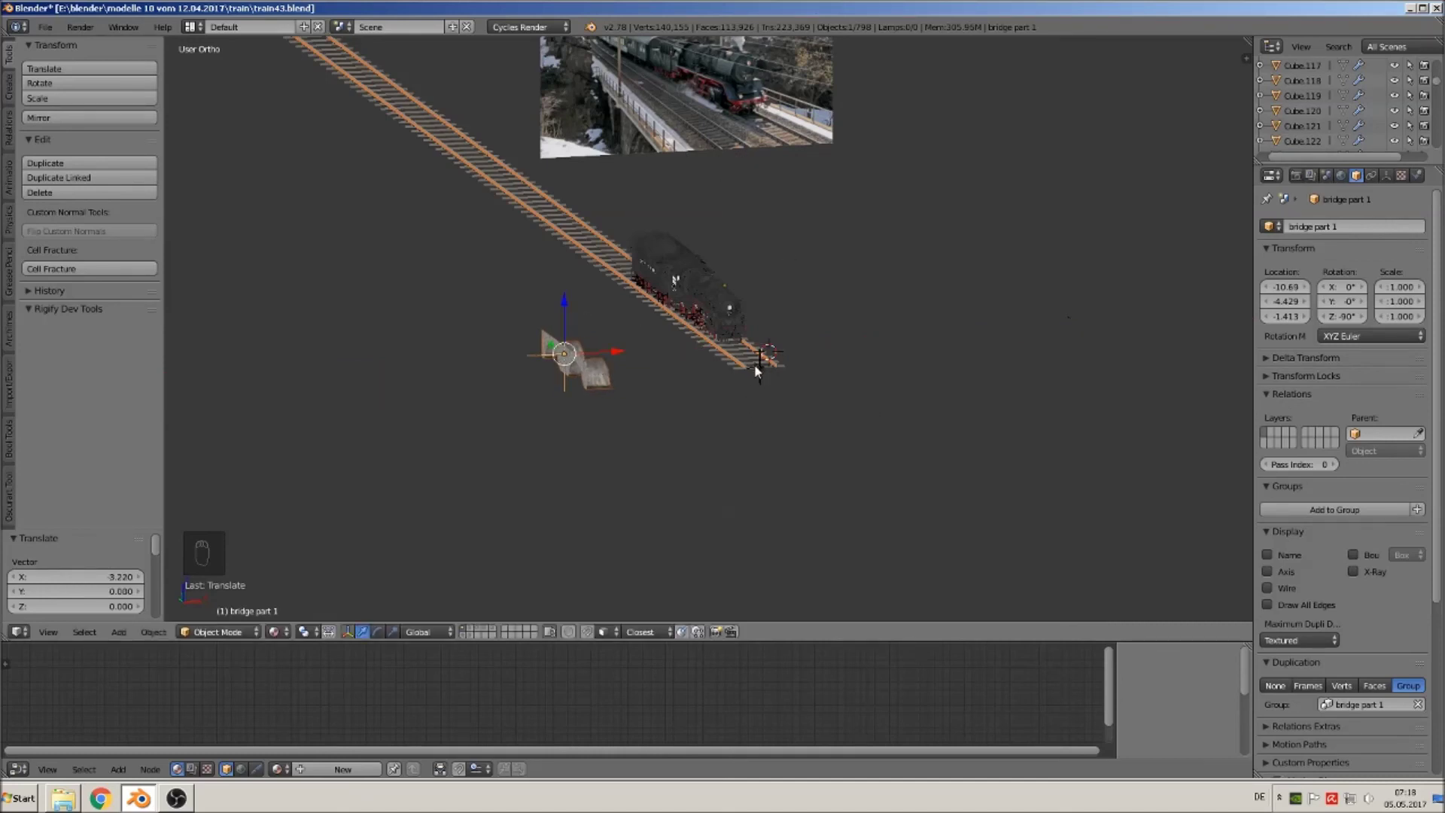
# Duplicate the sleeper group instance and place the copy about -2.087 along the X axis, beside the original track.
pyautogui.hotkey('ctrl', 'z')
pyautogui.scroll(2, 852, 442)
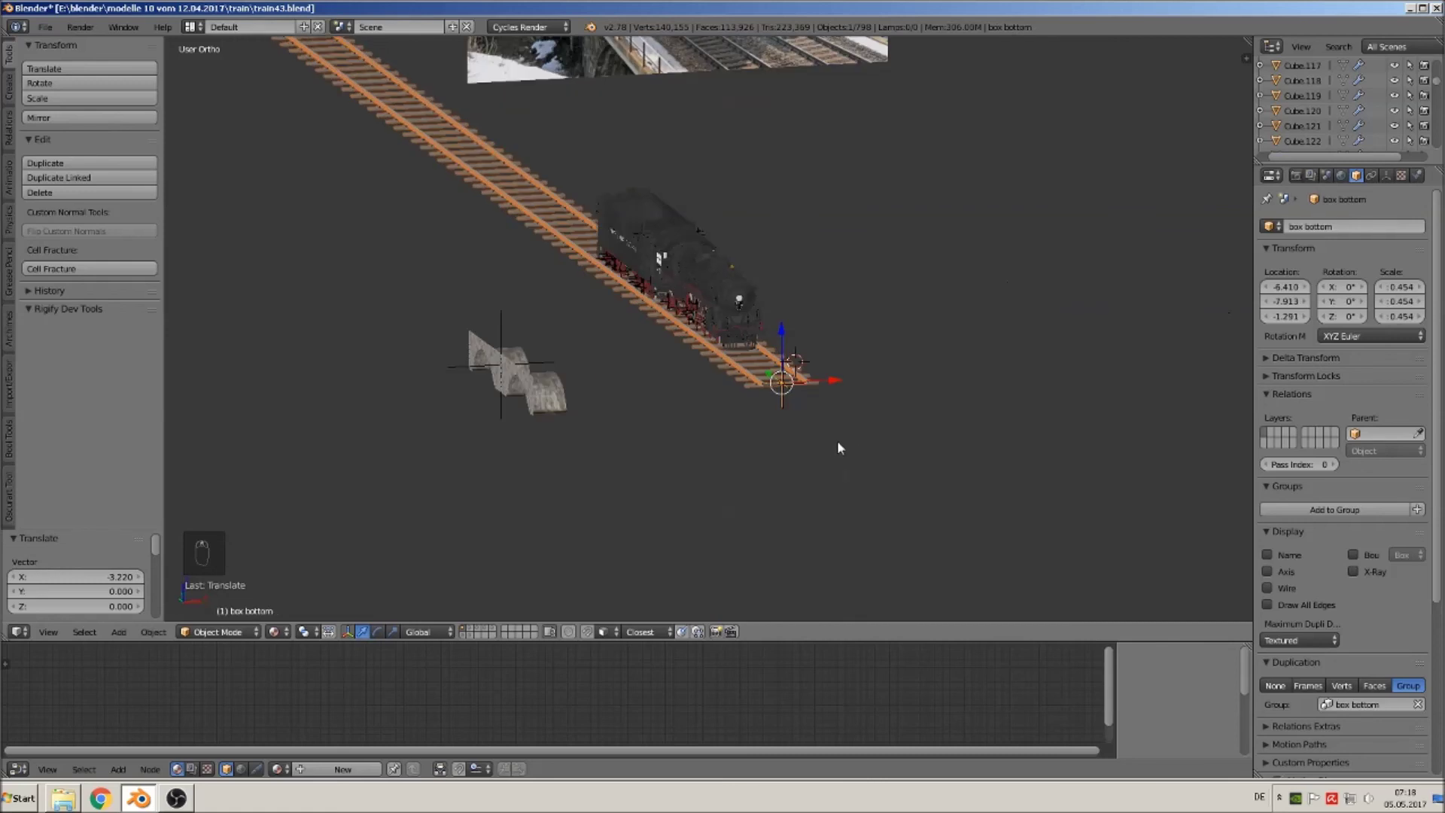
pyautogui.hotkey('shift', 'd')
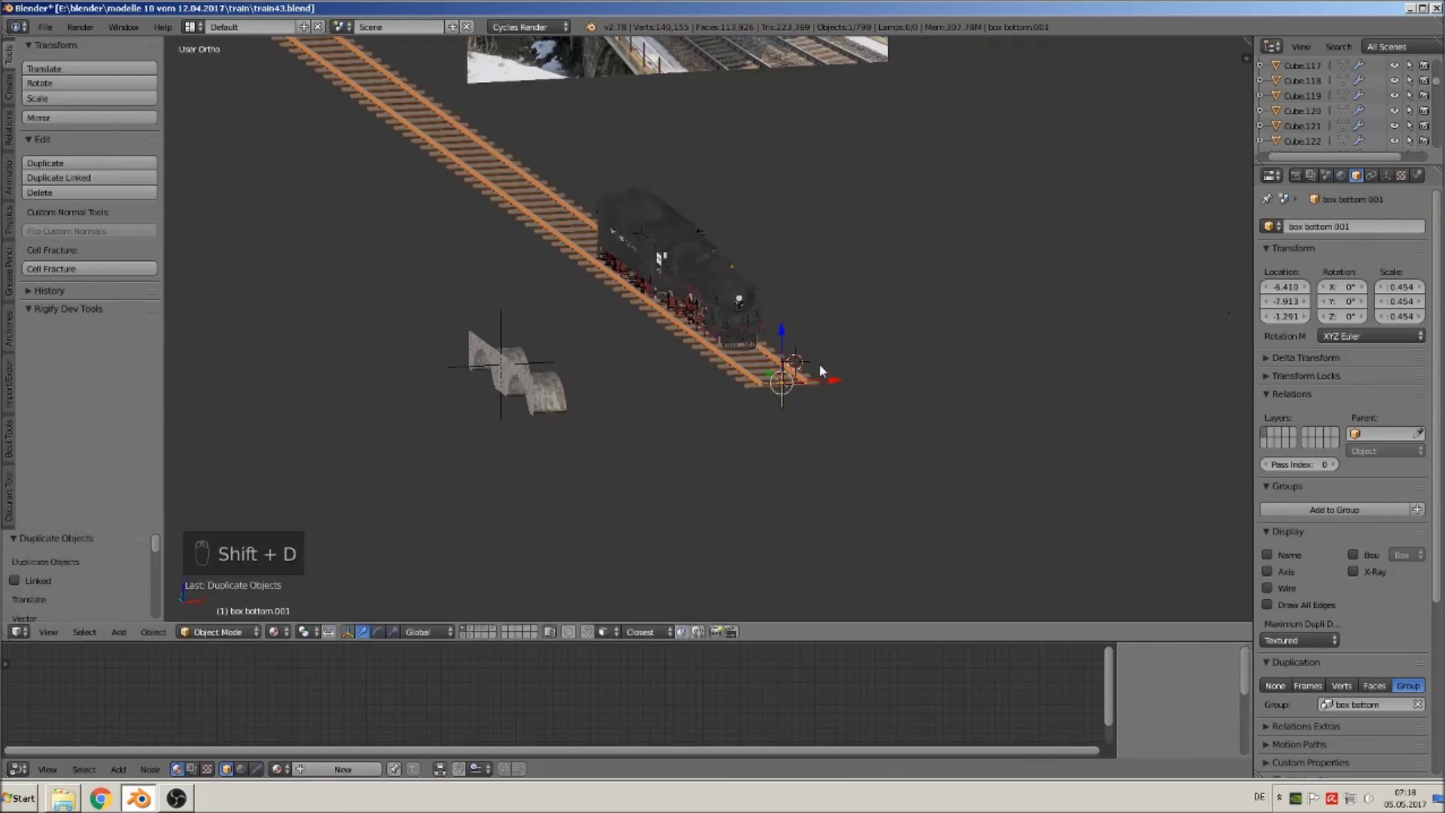
pyautogui.press('x')
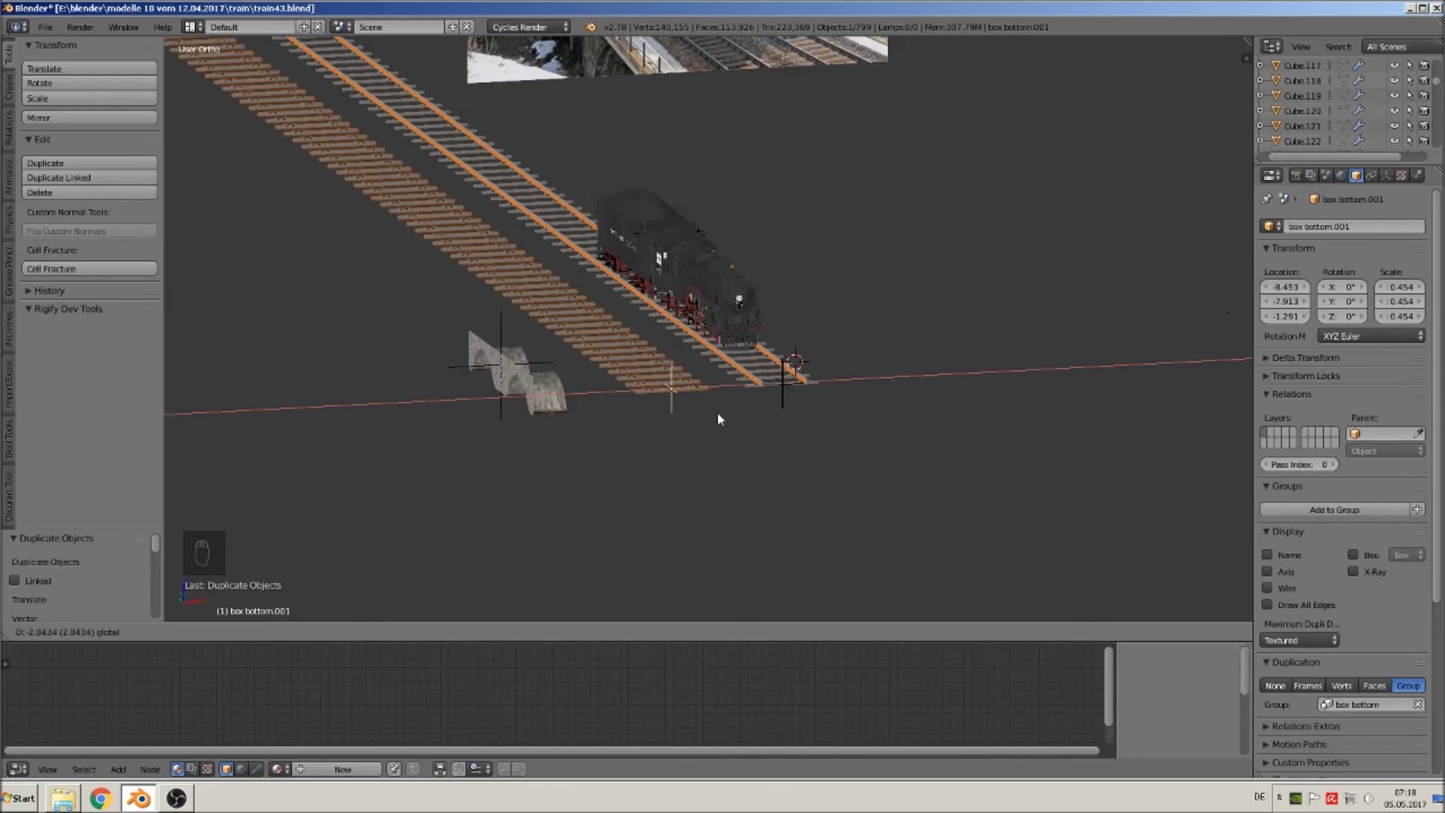
pyautogui.click(715, 413)
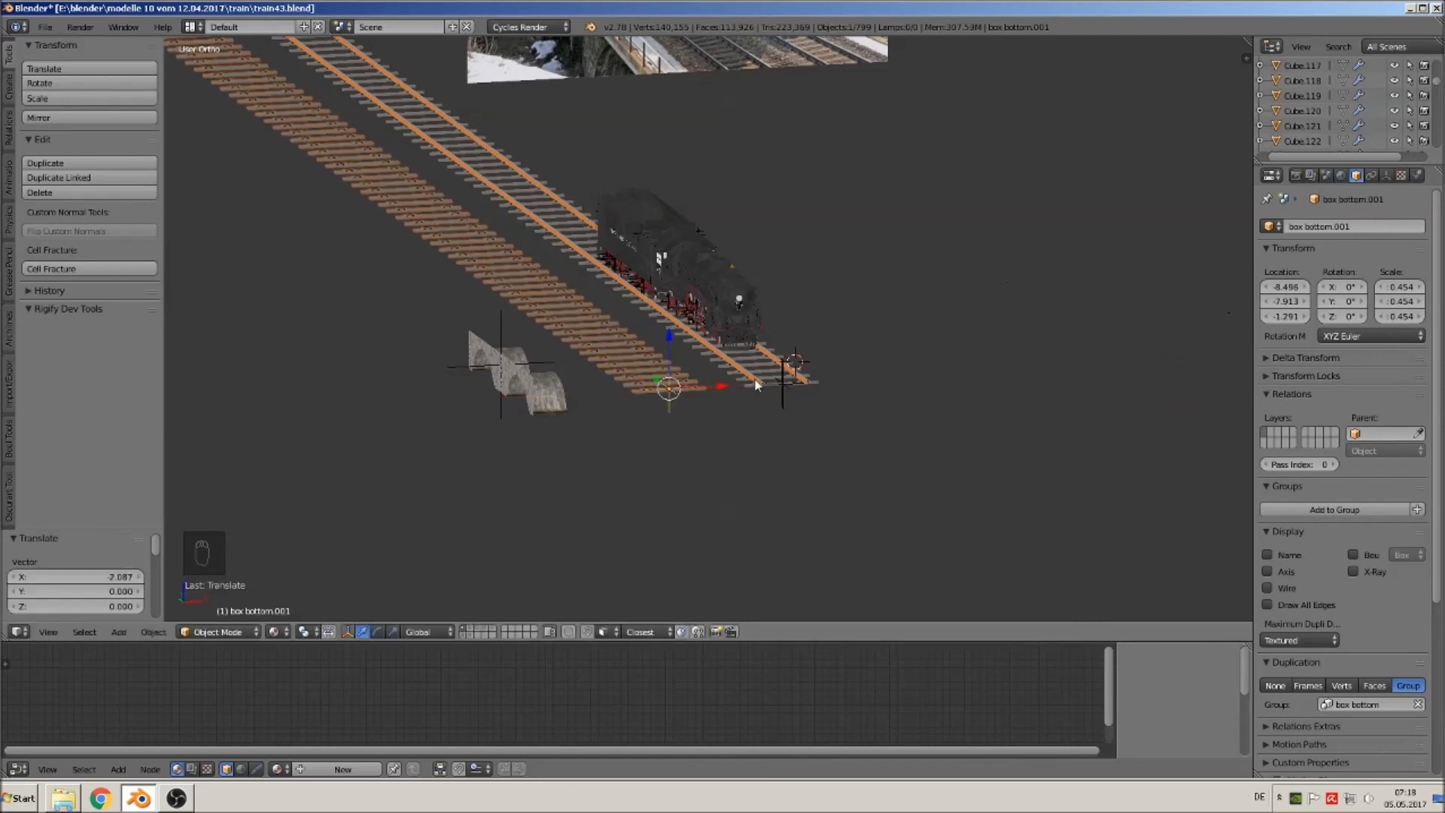
pyautogui.rightClick(756, 385)
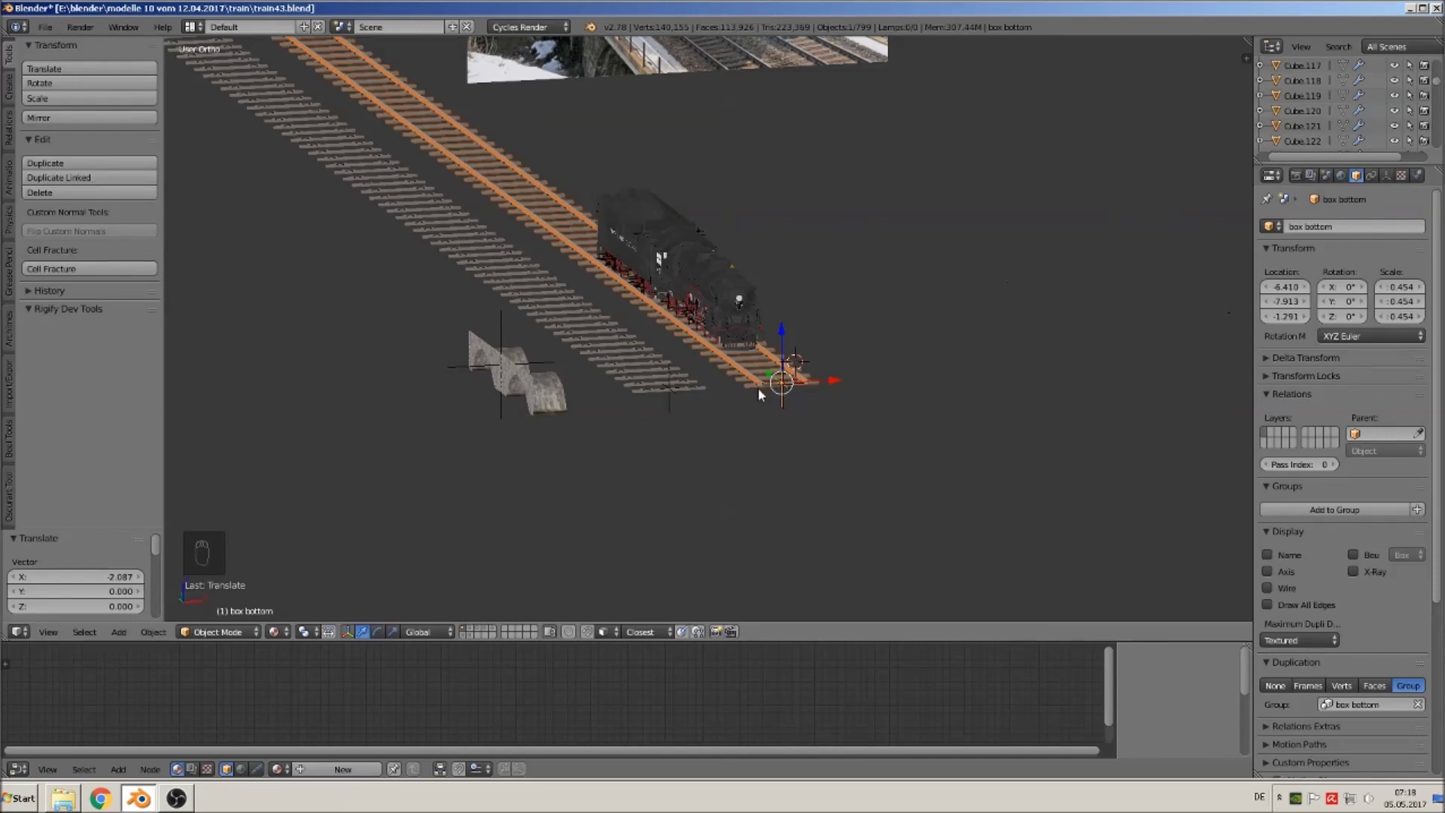
pyautogui.hotkey('shift', 'd')
pyautogui.press('x')
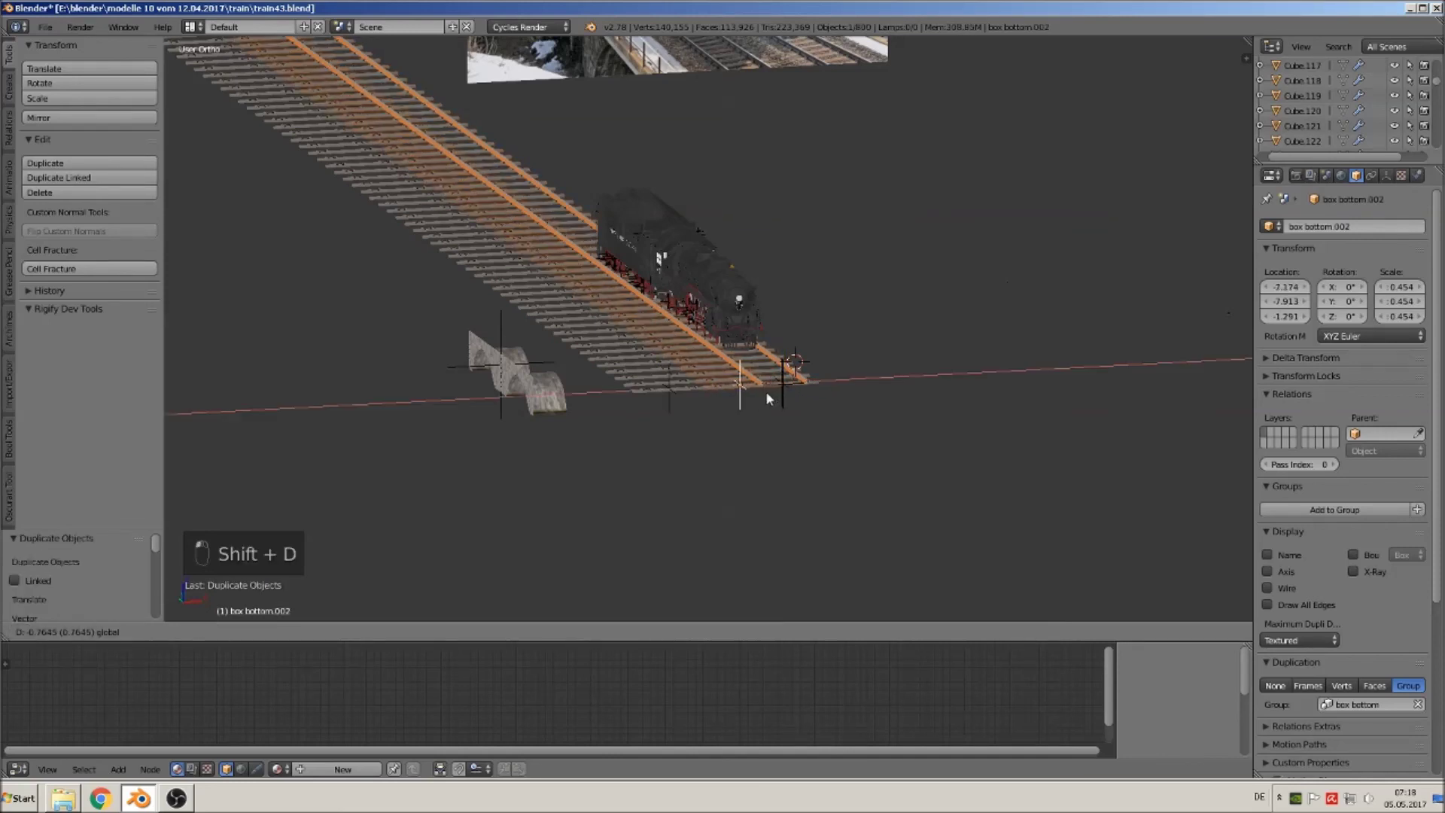
pyautogui.click(749, 407)
pyautogui.press('x')
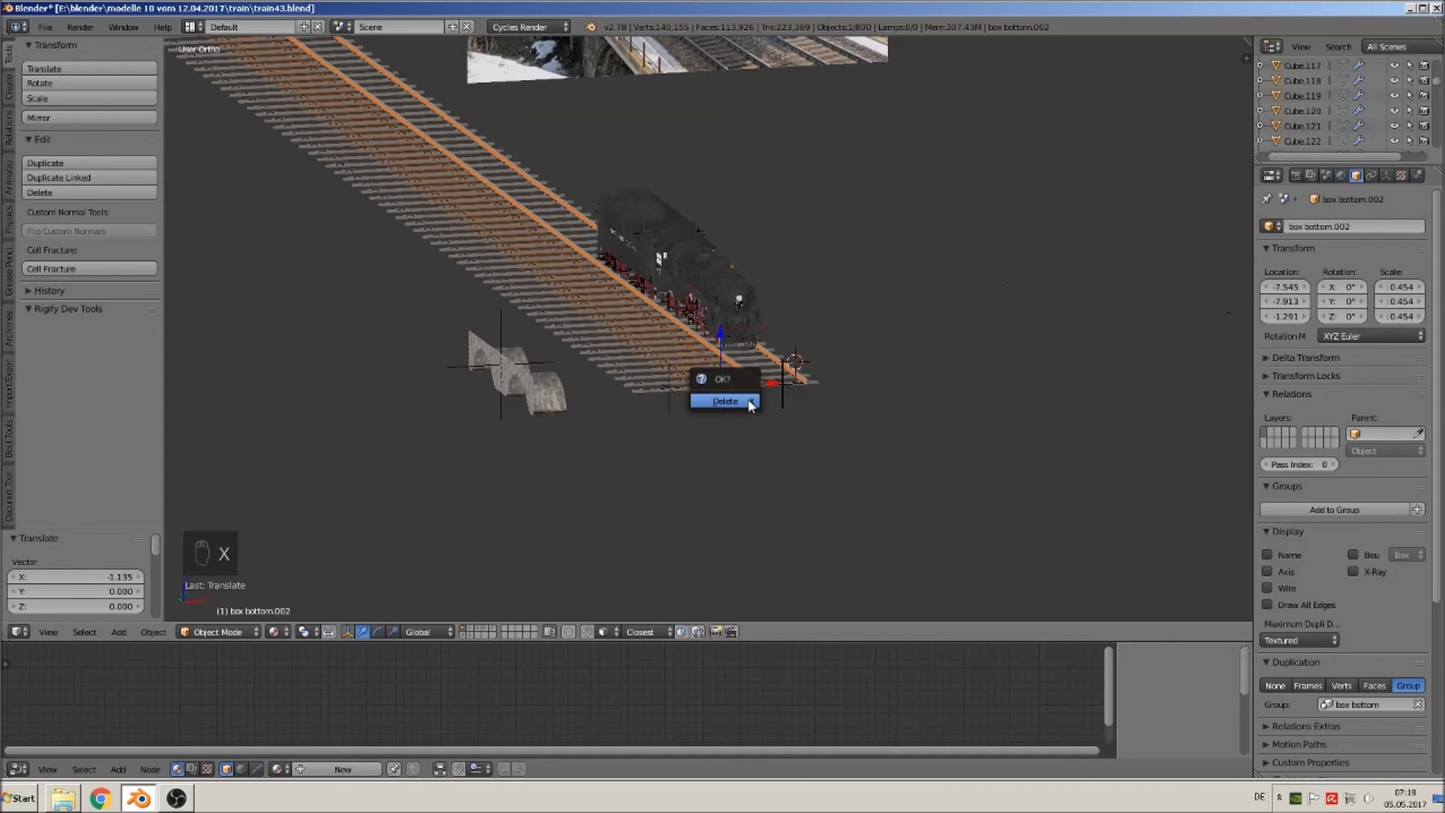
pyautogui.click(745, 396)
# Select the rail group instance on the original track under the locomotive.
pyautogui.scroll(2, 815, 420)
pyautogui.scroll(1, 814, 422)
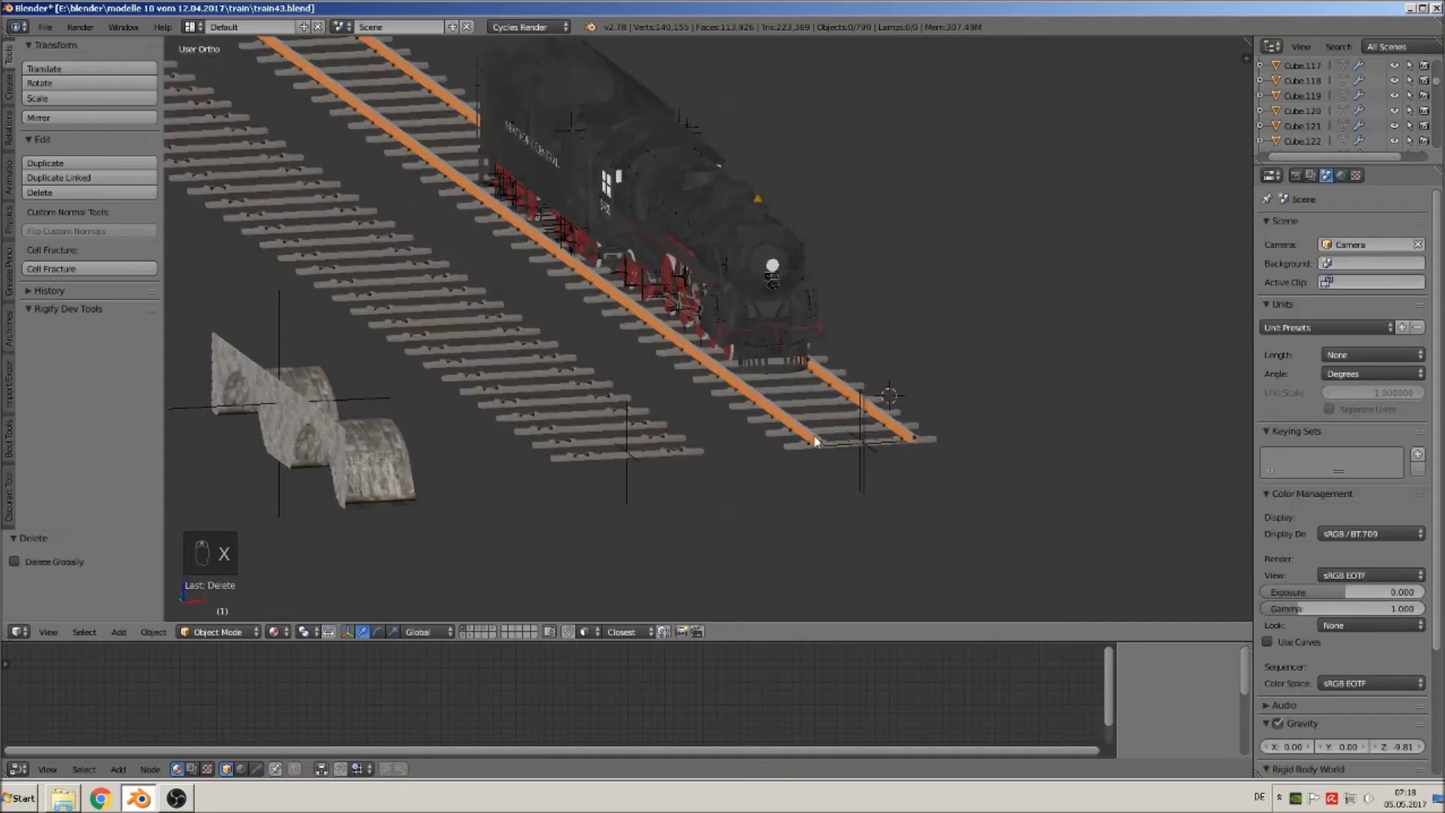
pyautogui.rightClick(818, 442)
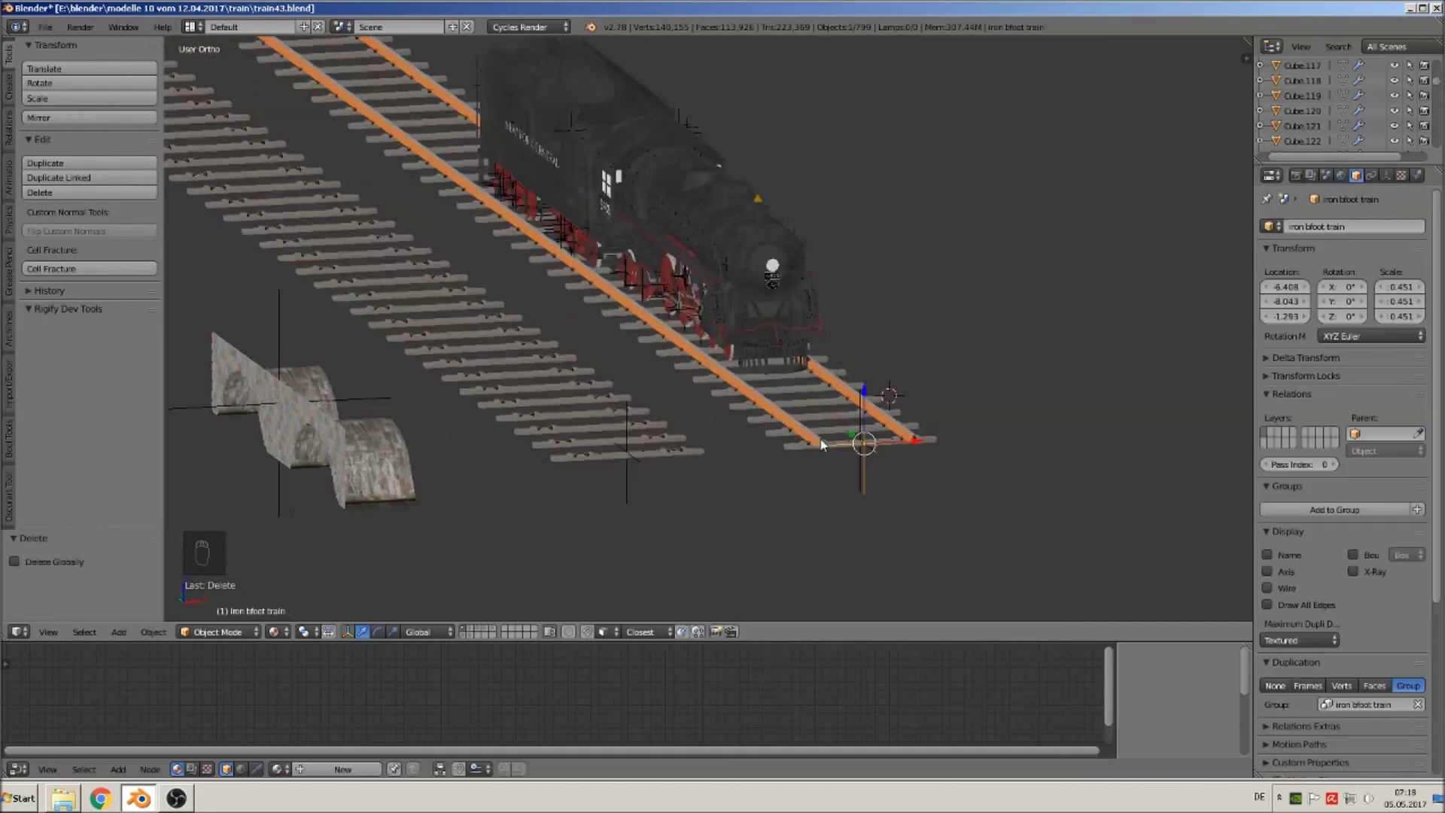
pyautogui.press('g')
pyautogui.press('x')
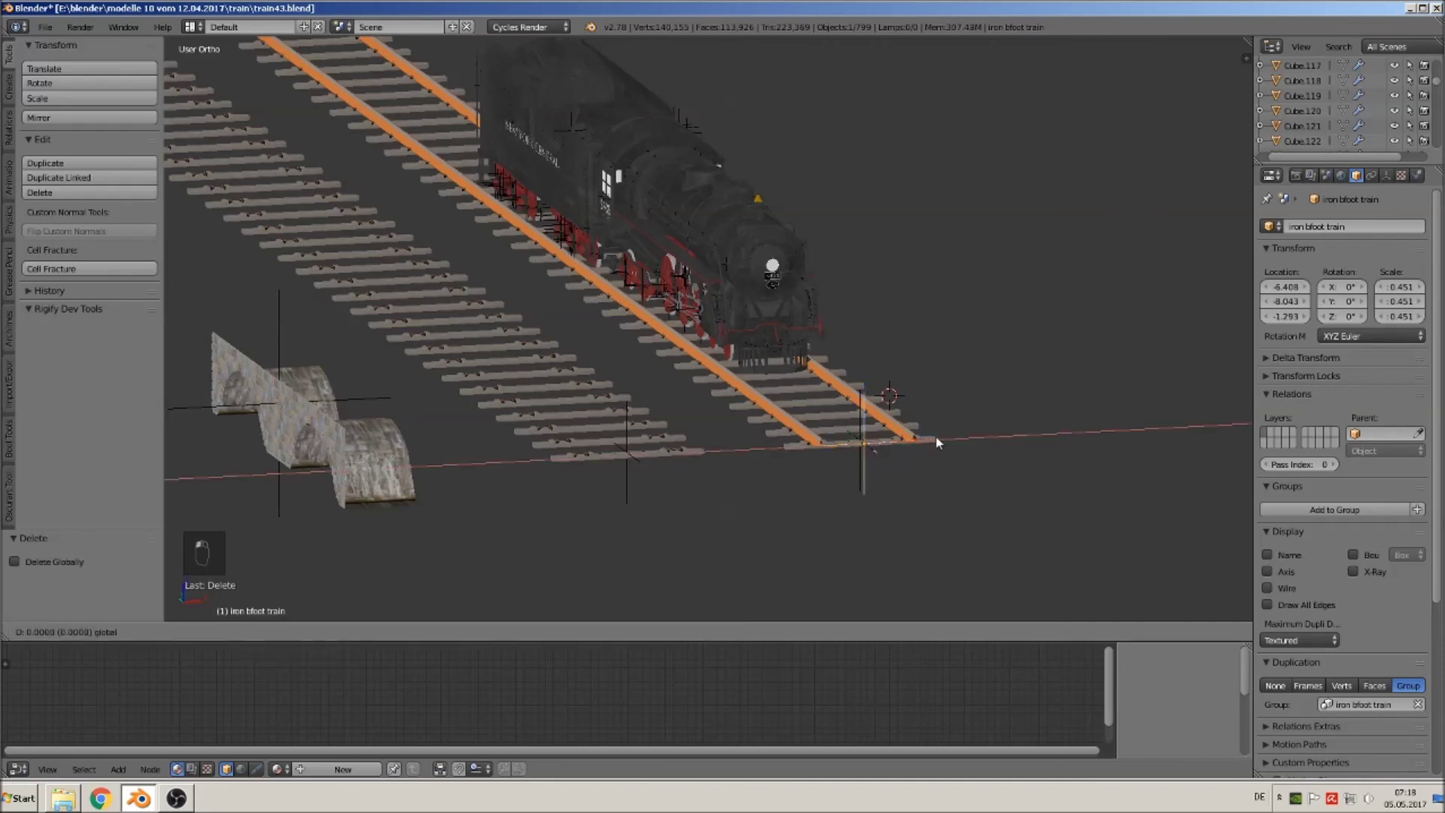
pyautogui.click(941, 440)
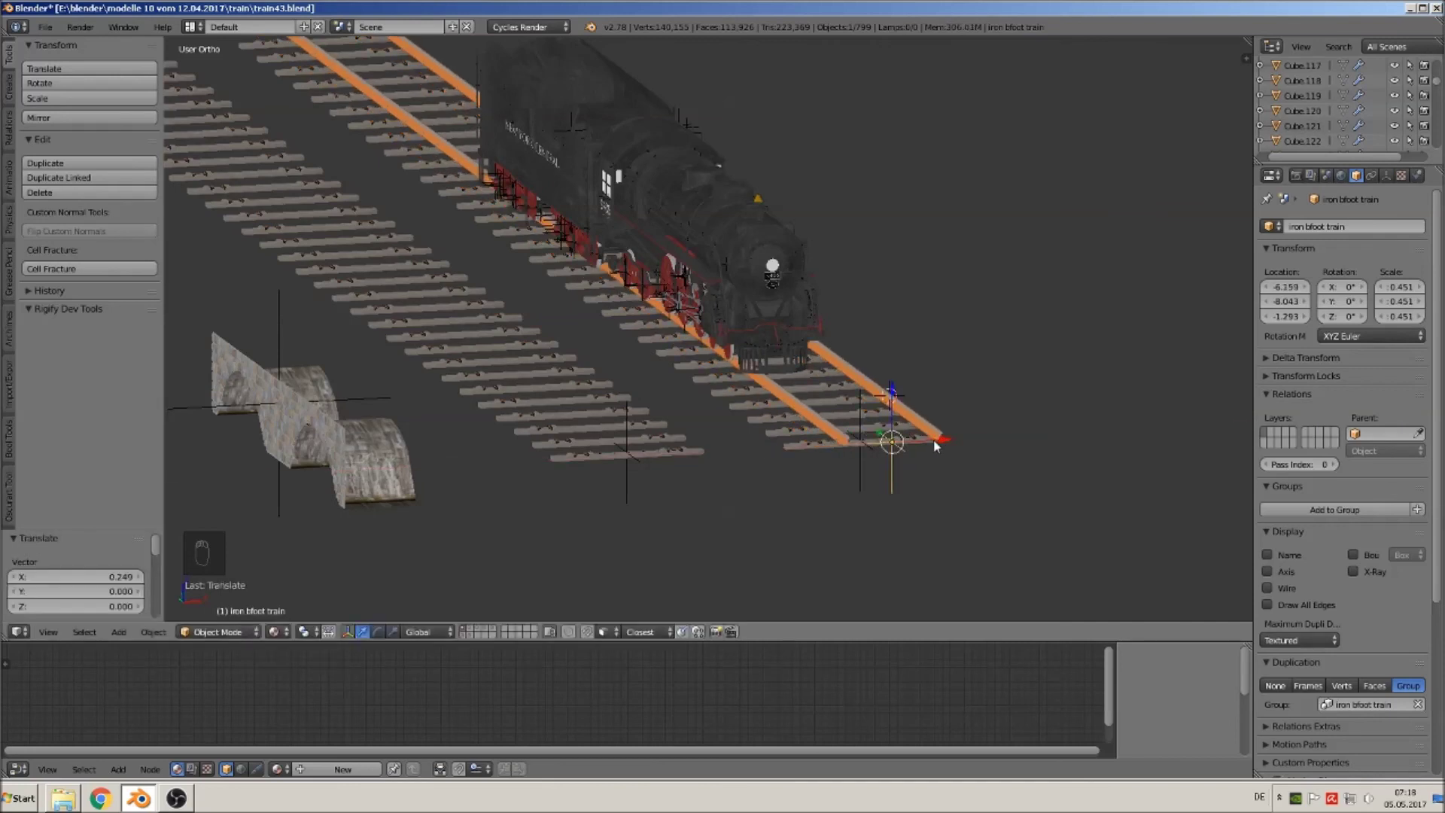
pyautogui.hotkey('ctrl', 'z')
# Duplicate the rail group instance and place the copy about -2.063 along the X axis, on the parallel sleepers.
pyautogui.hotkey('shift', 'd')
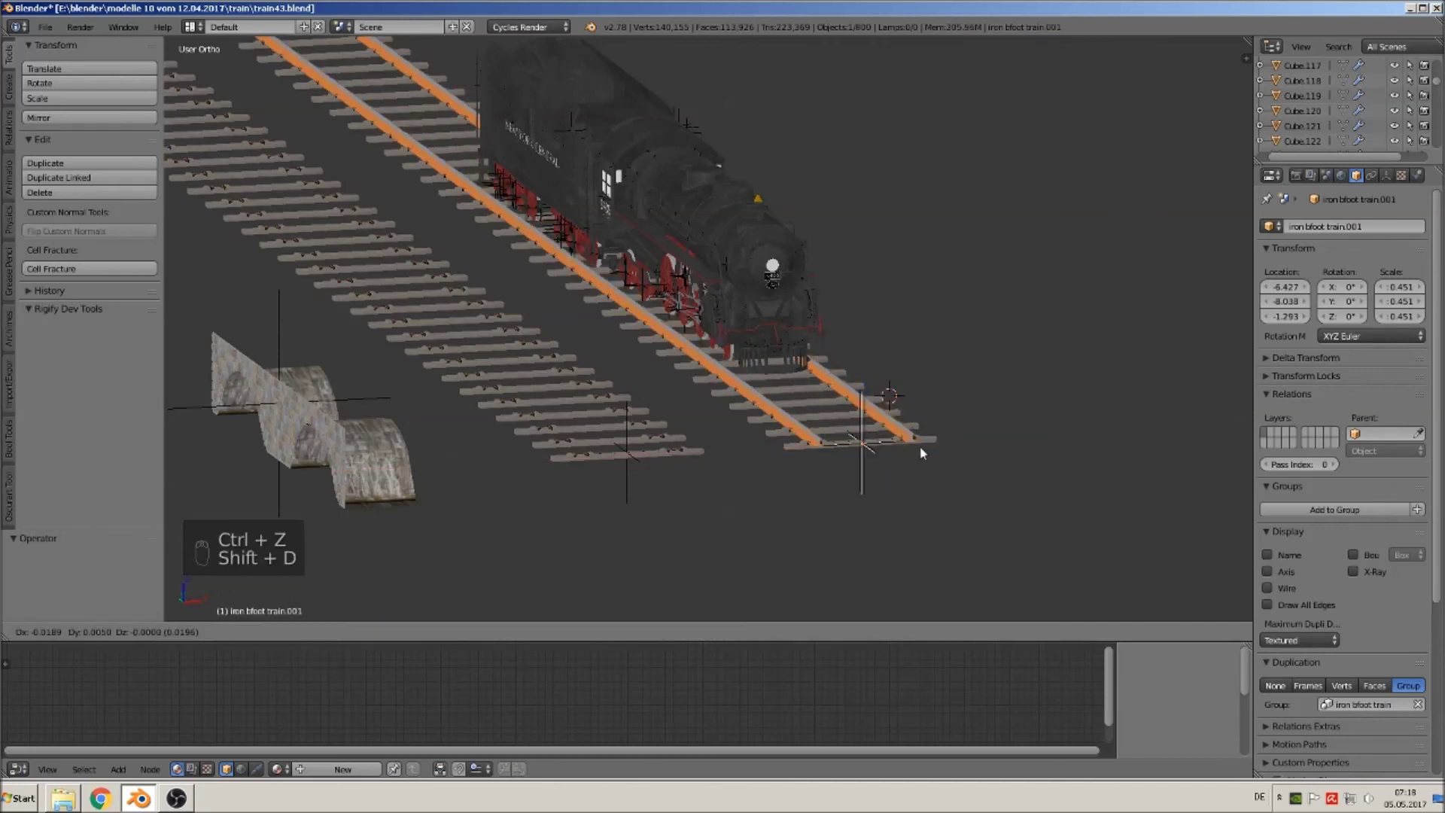
pyautogui.press('x')
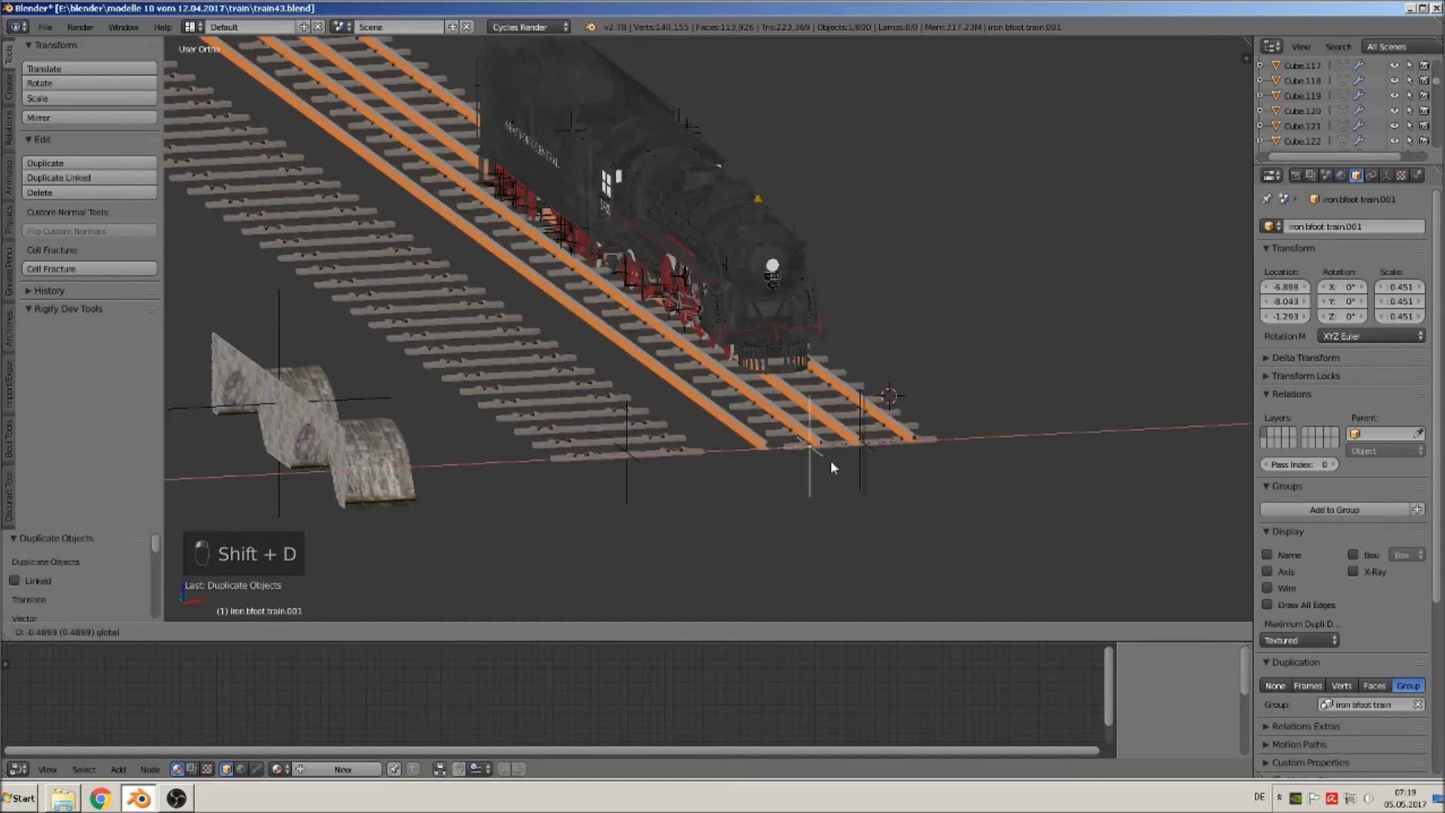
pyautogui.click(668, 512)
# Shift the copied rail group instance about -0.032 along the X axis to seat it on the sleeper fastenings, and deselect everything.
pyautogui.moveTo(662, 504); pyautogui.dragTo(598, 461, button='middle')
pyautogui.moveTo(601, 512); pyautogui.dragTo(809, 414, button='middle')
pyautogui.scroll(4, 821, 436)
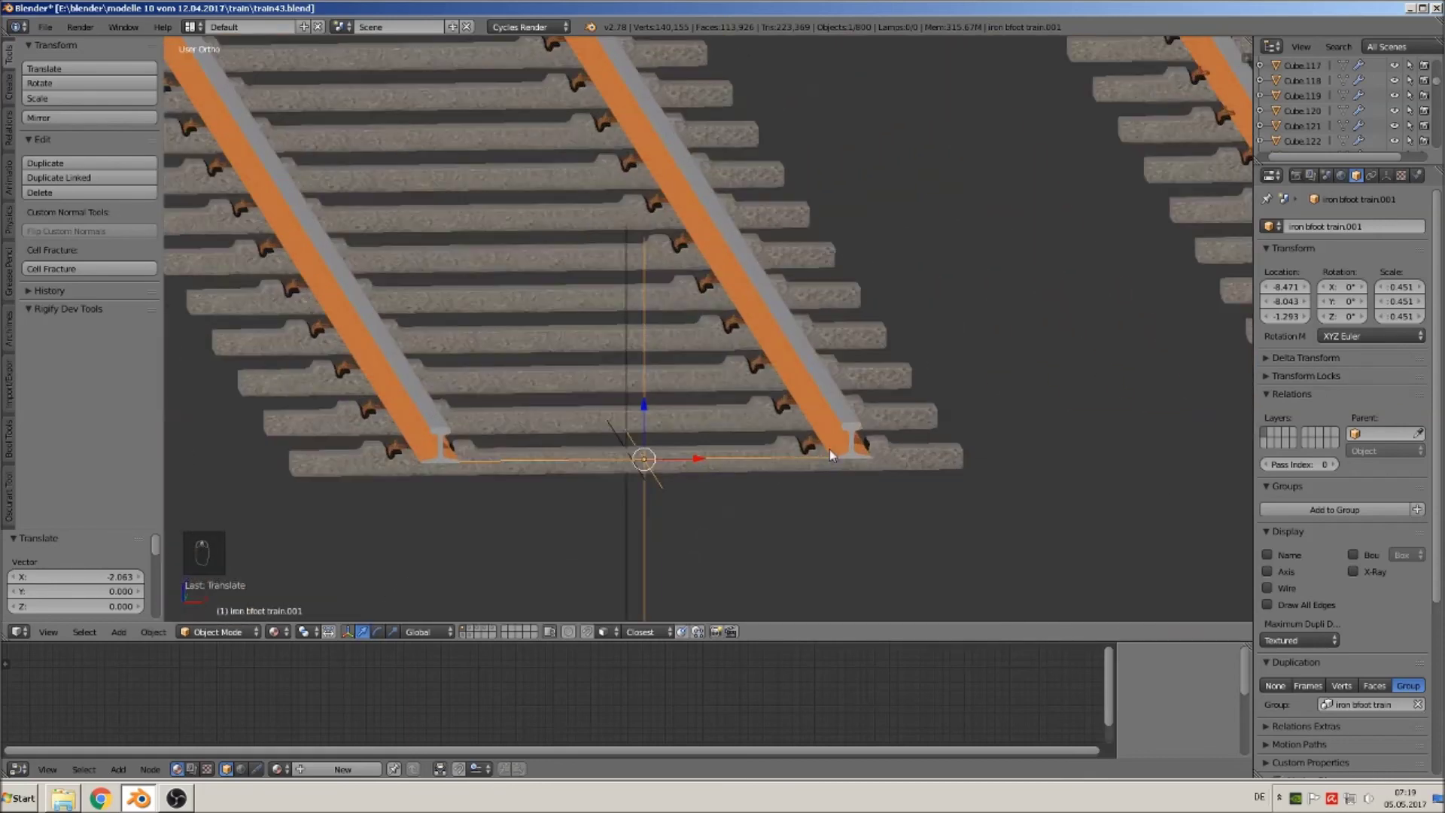
pyautogui.scroll(1, 831, 474)
pyautogui.moveTo(824, 475); pyautogui.dragTo(738, 485, button='middle')
pyautogui.moveTo(690, 488); pyautogui.dragTo(671, 489)
pyautogui.scroll(-4, 527, 429)
pyautogui.press('a')
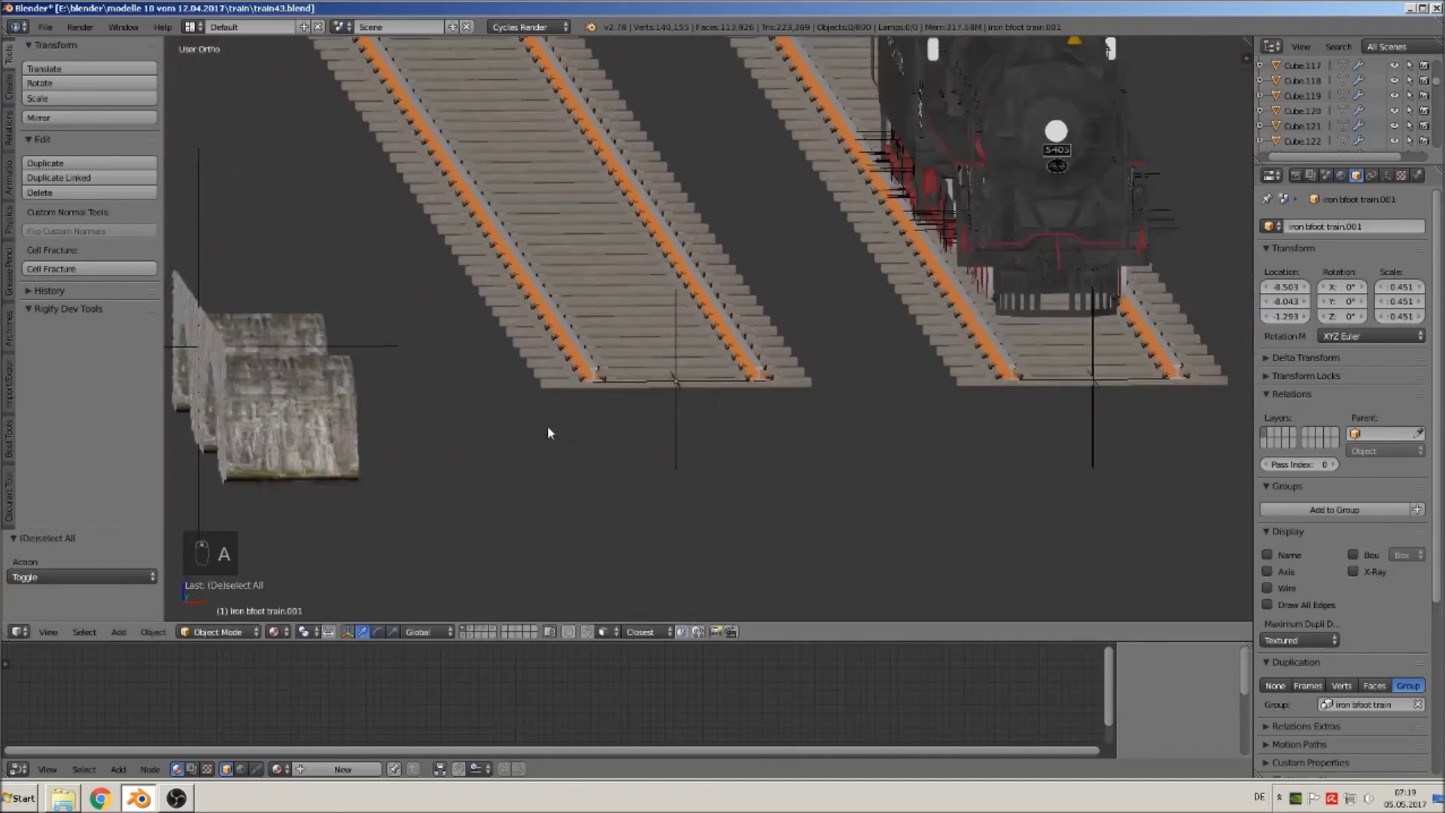
# Move the bridge group instance about 1.051 along the X axis, toward the outer edge of the parallel track.
pyautogui.scroll(-3, 548, 428)
pyautogui.moveTo(545, 398); pyautogui.dragTo(540, 392, button='middle')
pyautogui.rightClick(494, 373)
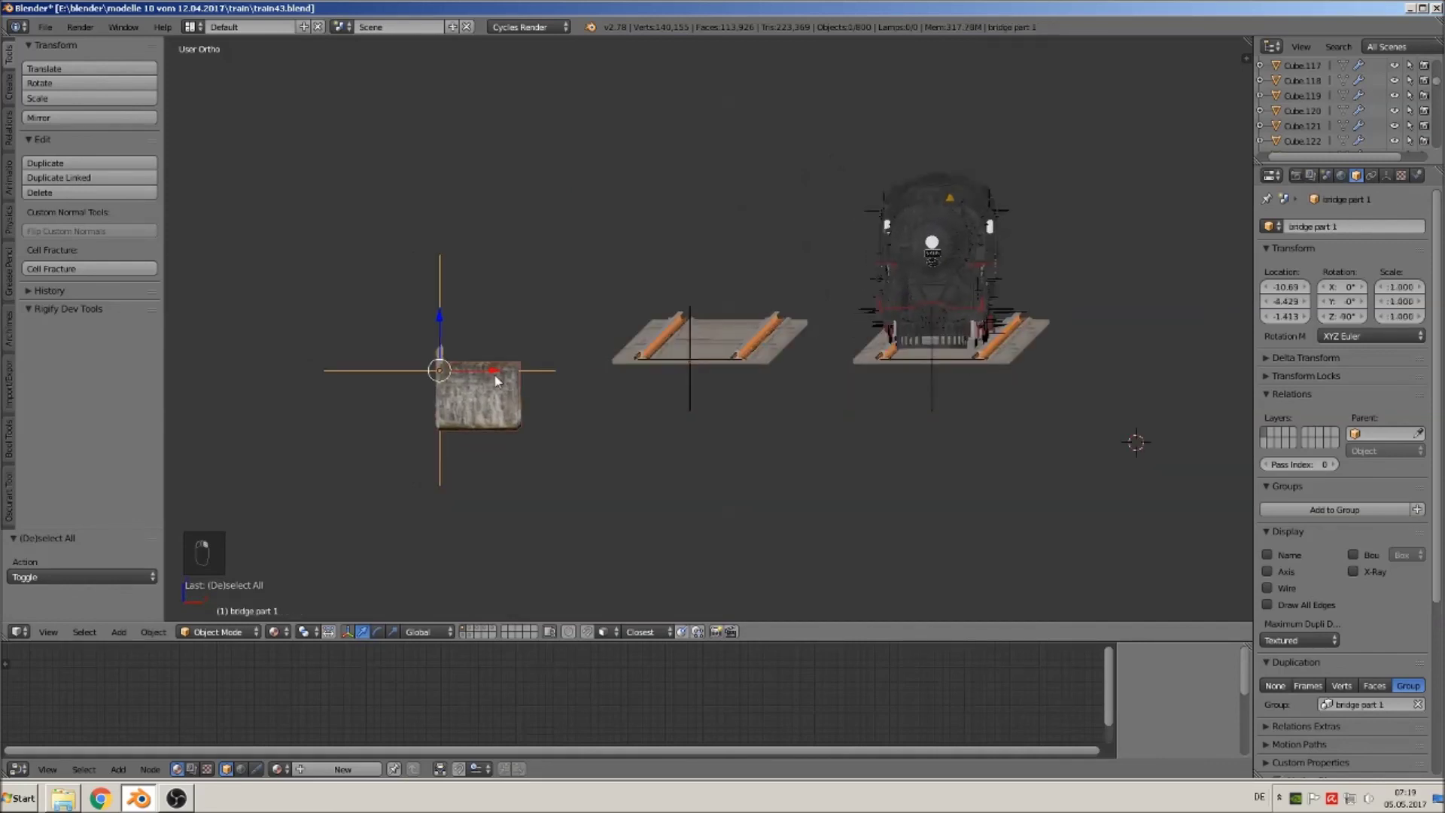
pyautogui.moveTo(490, 369); pyautogui.dragTo(647, 412)
pyautogui.moveTo(647, 413); pyautogui.dragTo(691, 455, button='middle')
pyautogui.scroll(-5, 684, 468)
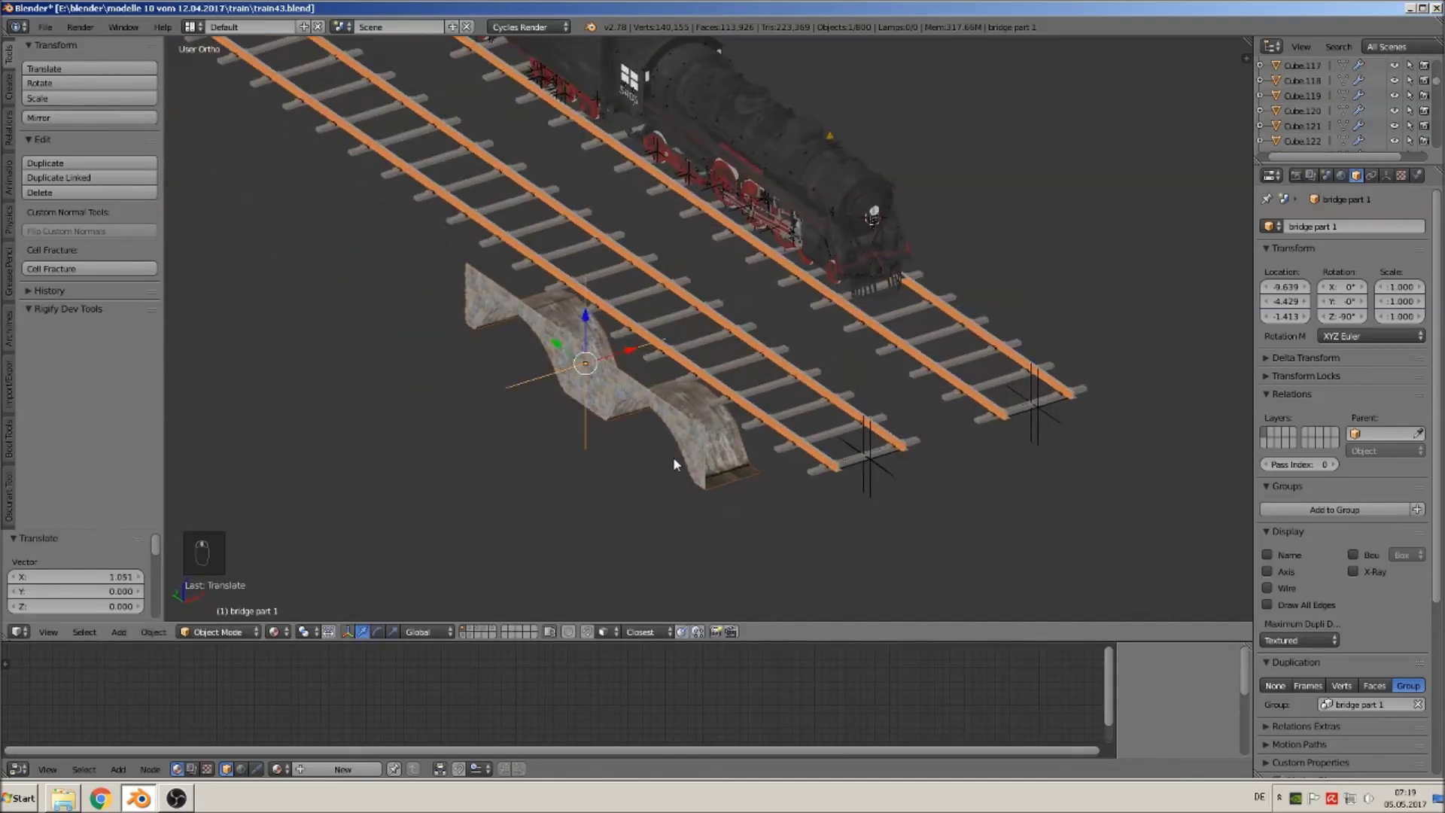
pyautogui.scroll(-1, 688, 423)
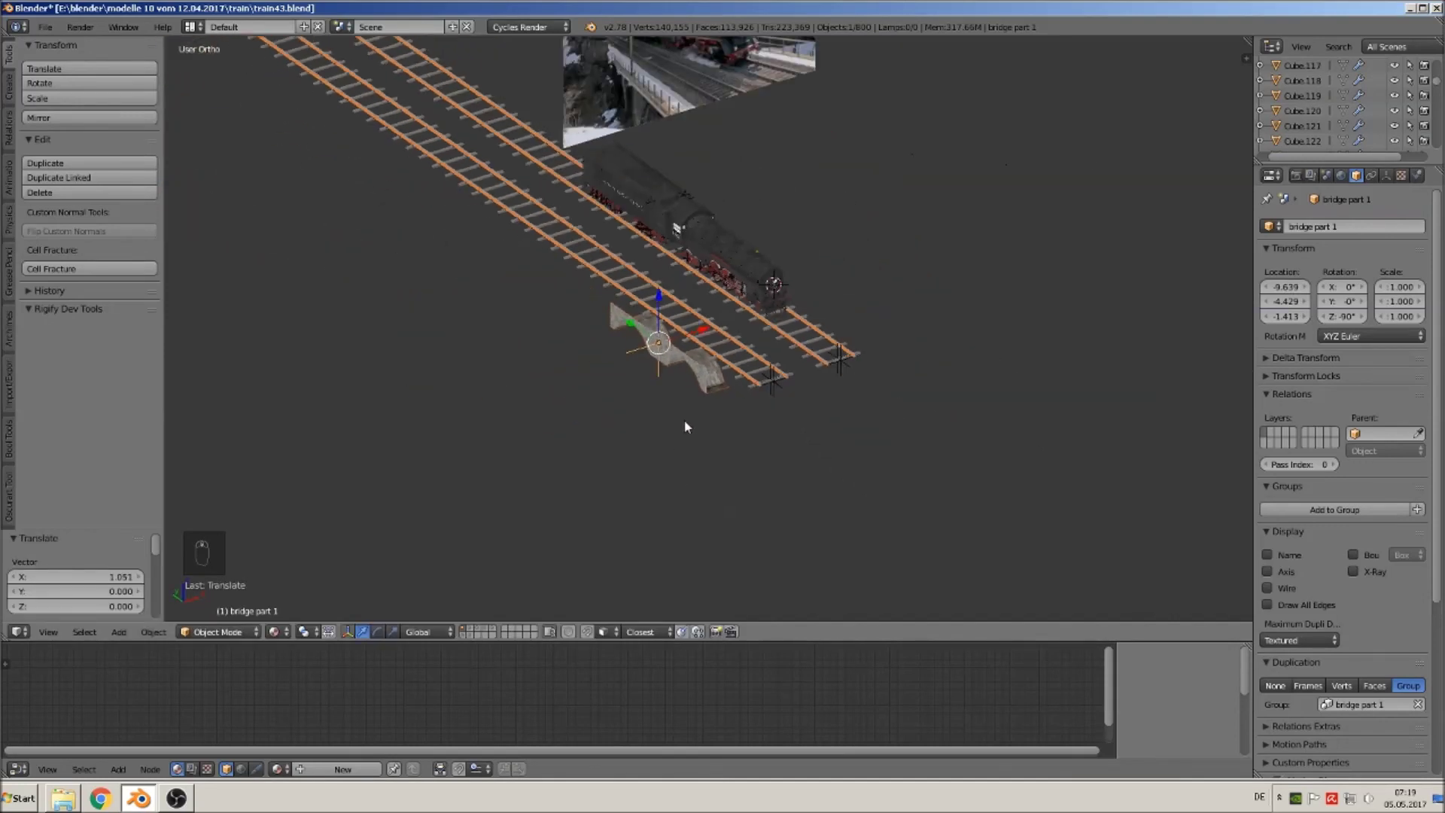
# Deselect everything and save the scene under its current file name, train43.blend.
pyautogui.press('a')
pyautogui.click(45, 27)
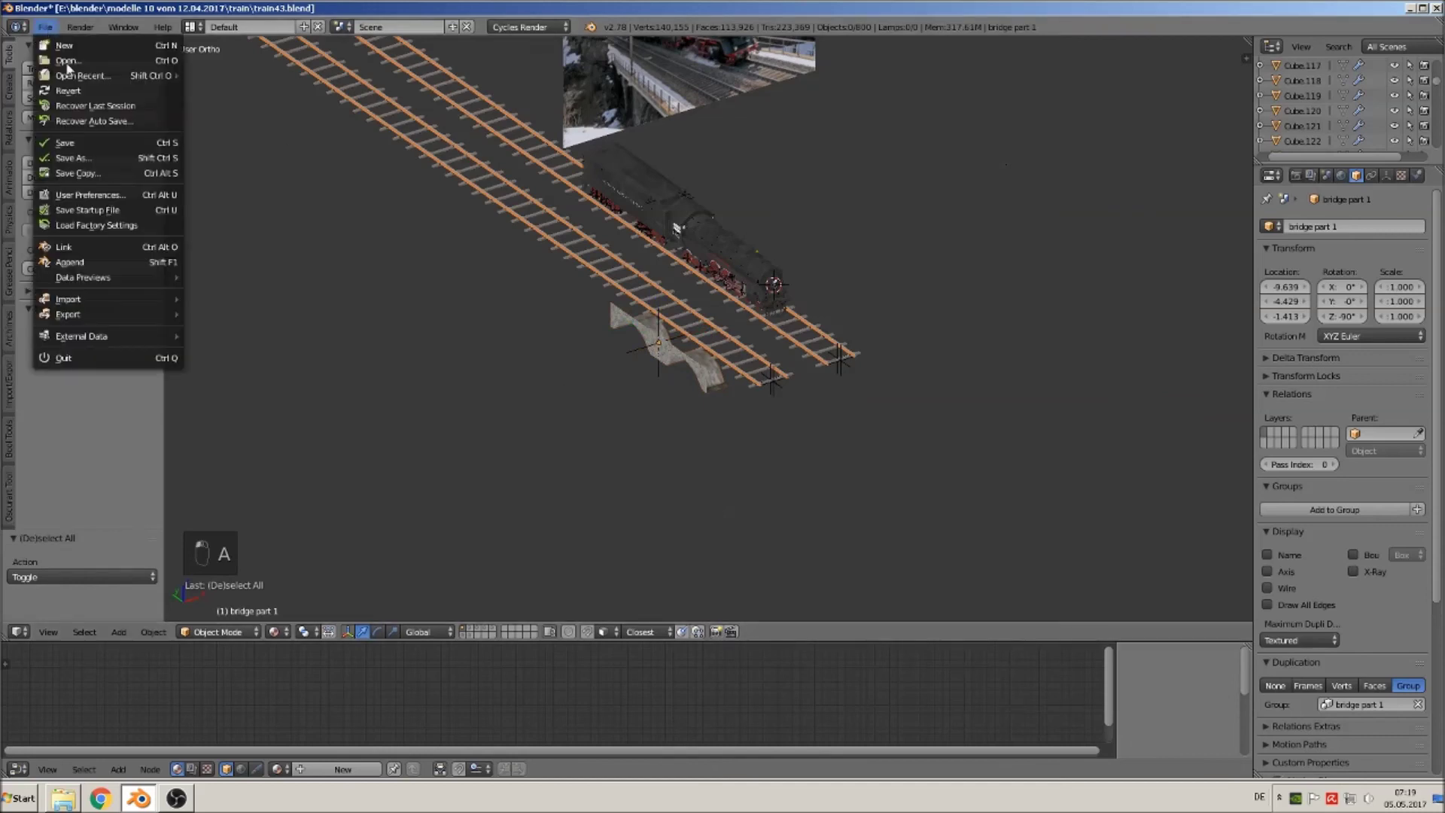
pyautogui.click(75, 145)
pyautogui.moveTo(753, 193); pyautogui.dragTo(740, 126, button='middle')
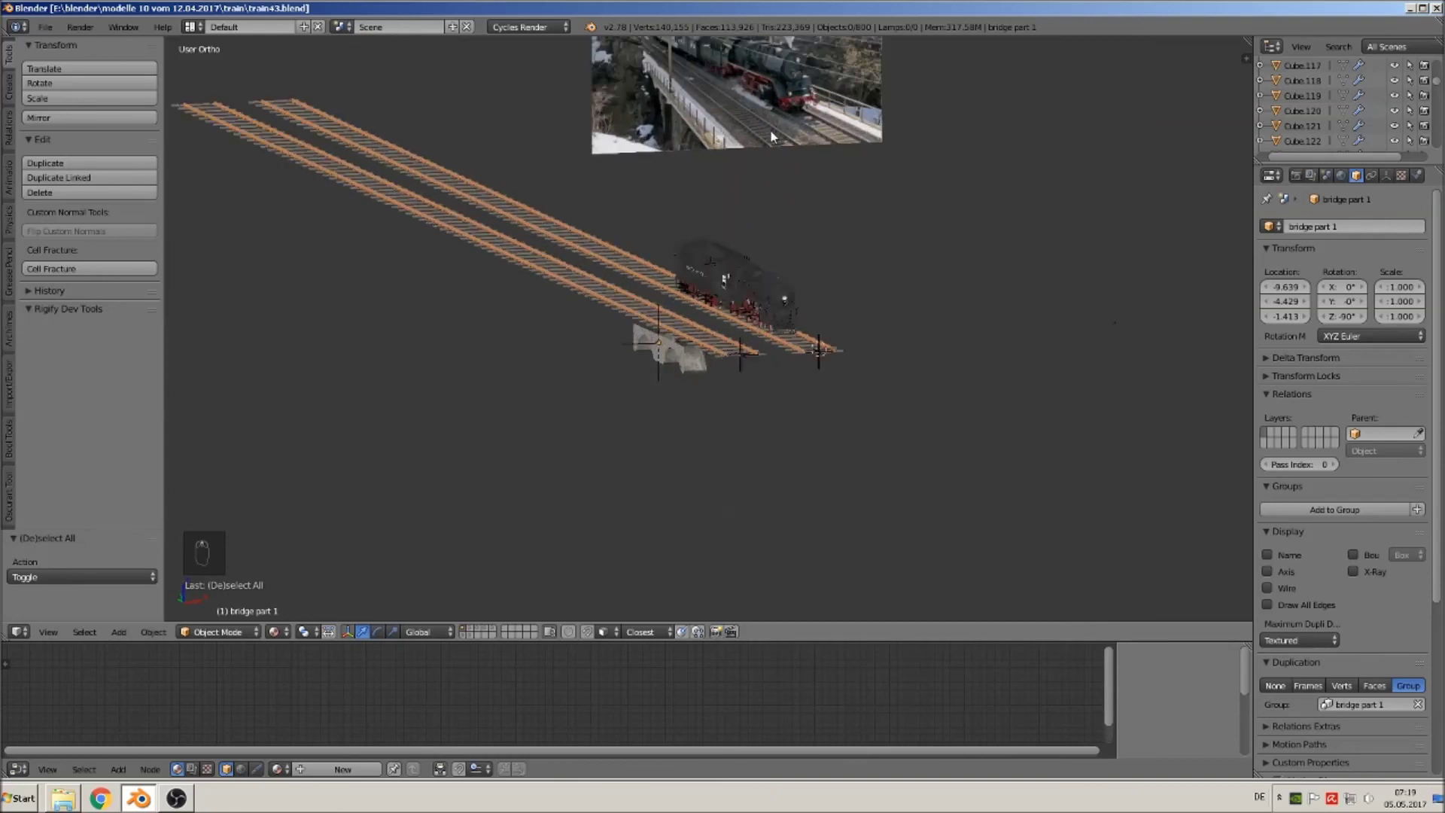